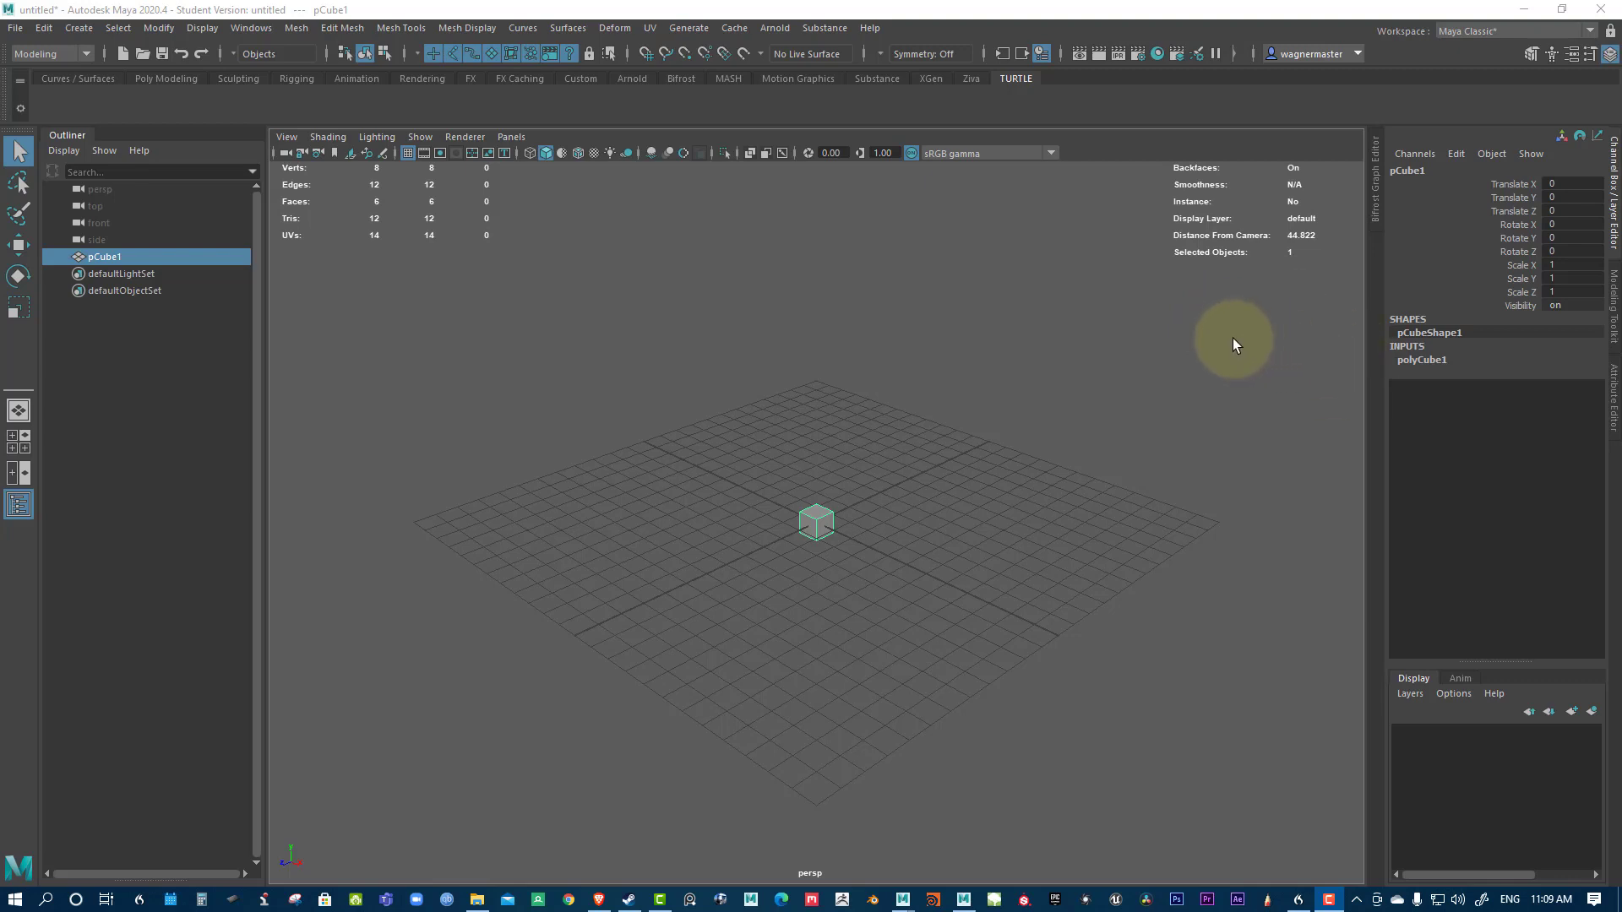
Expand polyCube1 under INPUTS to show width, height, depth and subdivisions, all at 1.
click(1421, 334)
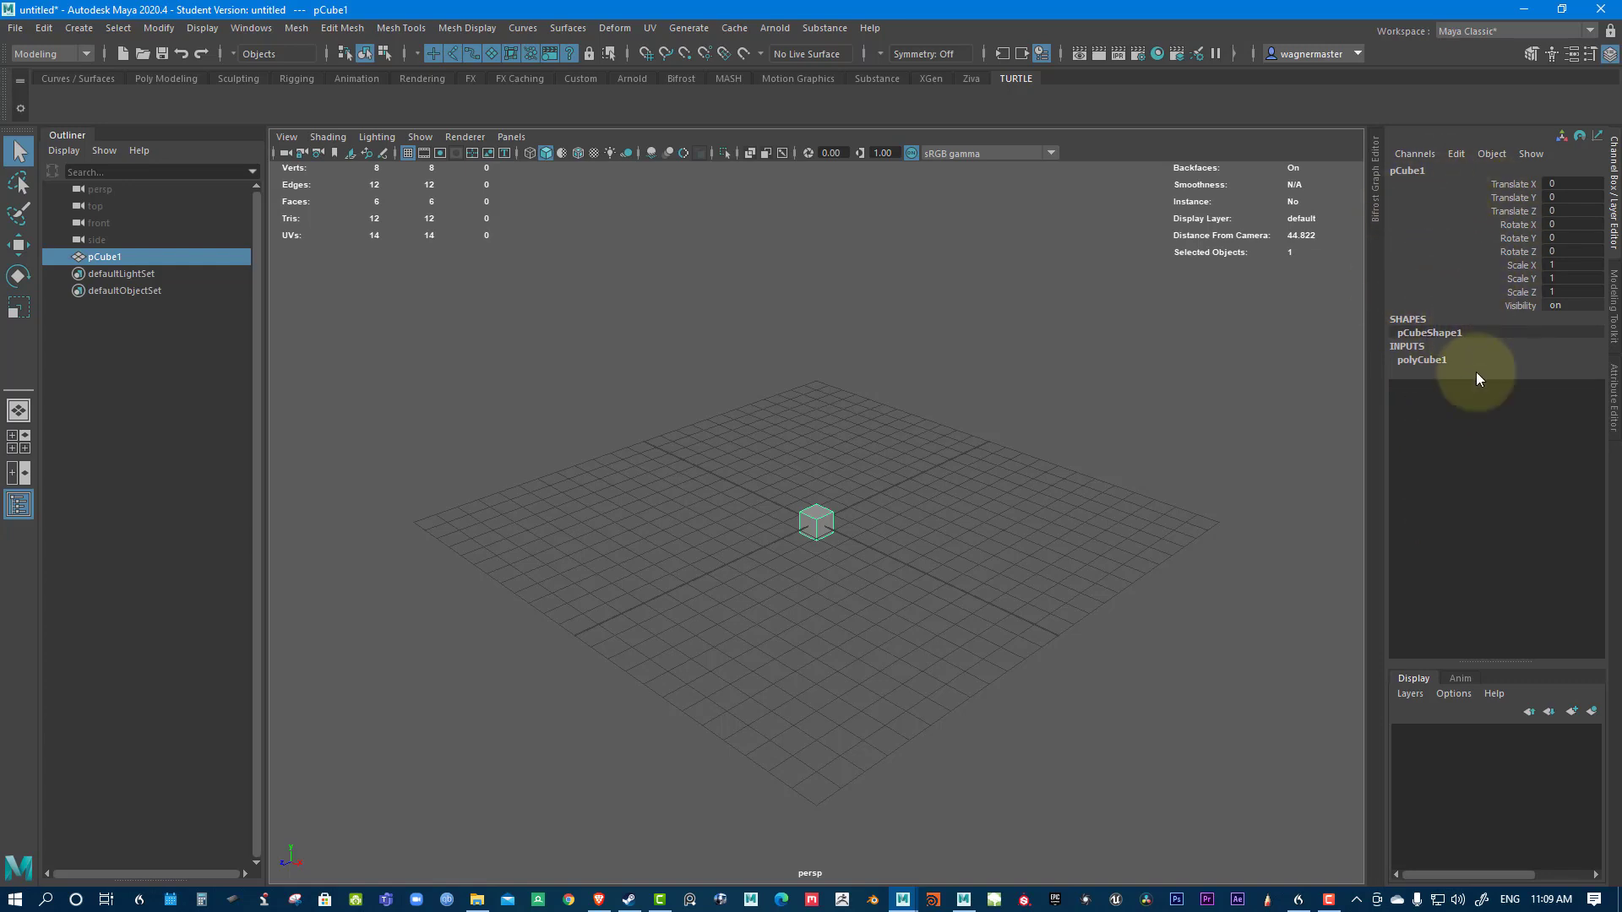
click(1416, 360)
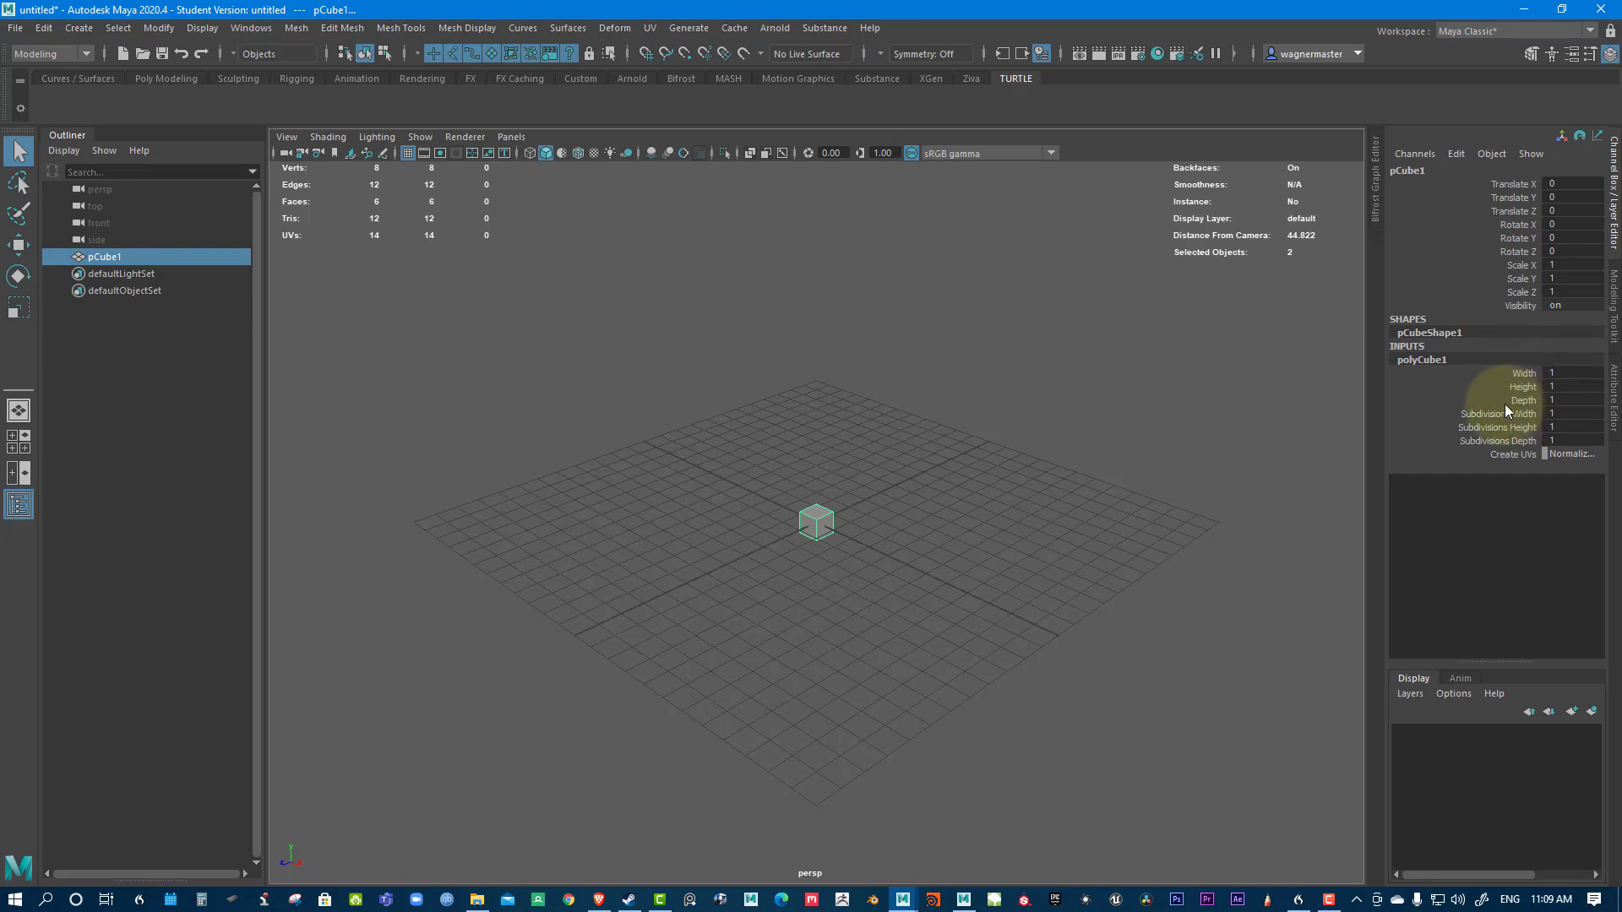
Turn on wireframe on shaded and set width, height and depth to 6.1 with 4 subdivisions each.
click(577, 152)
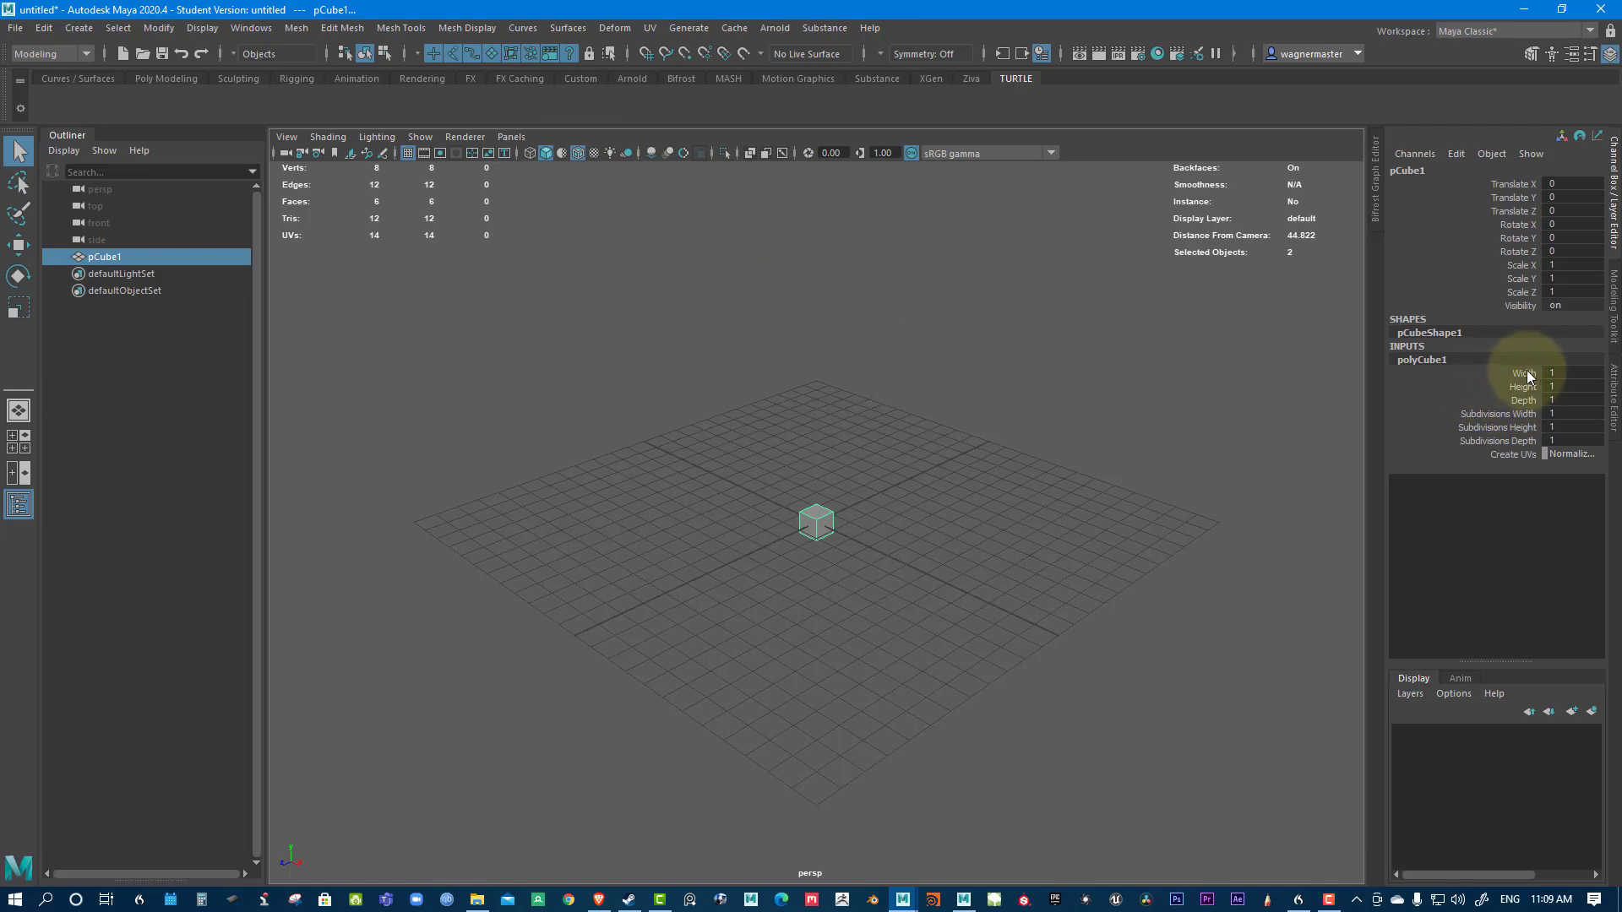
drag(1528, 372, 1525, 402)
middle_drag(803, 490, 853, 490)
drag(1499, 414, 1492, 440)
mouse_move(1002, 451)
middle_down()
mouse_move(1046, 452)
mouse_move(1028, 453)
middle_up()
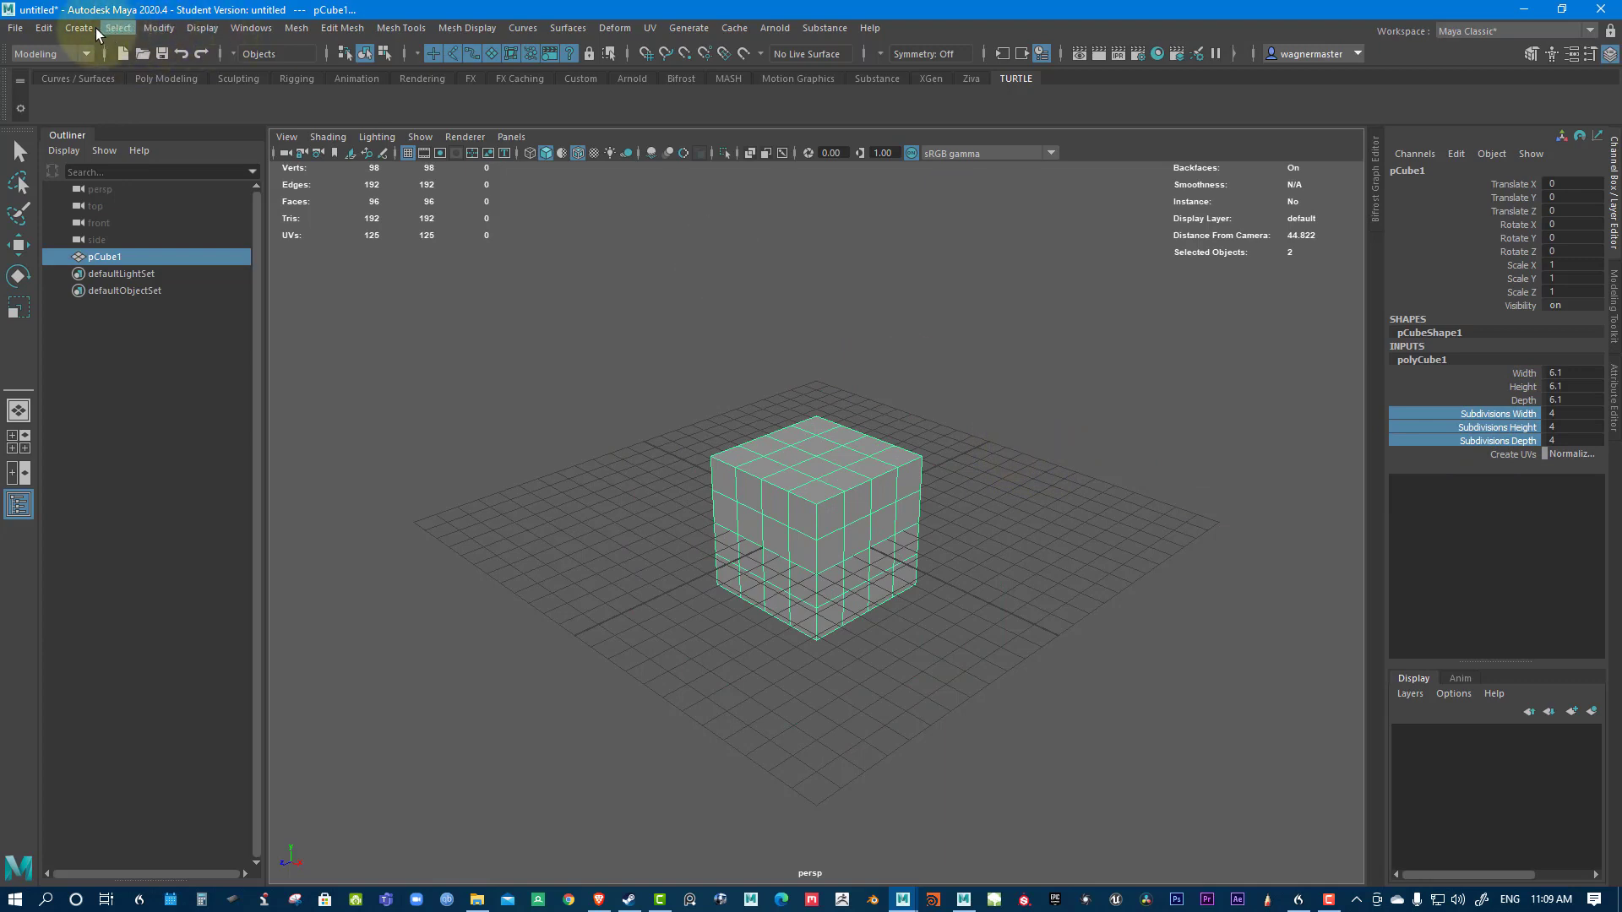
Open the Create > Polygon Primitives > Cube options and close them without creating a cube.
click(78, 28)
mouse_move(195, 89)
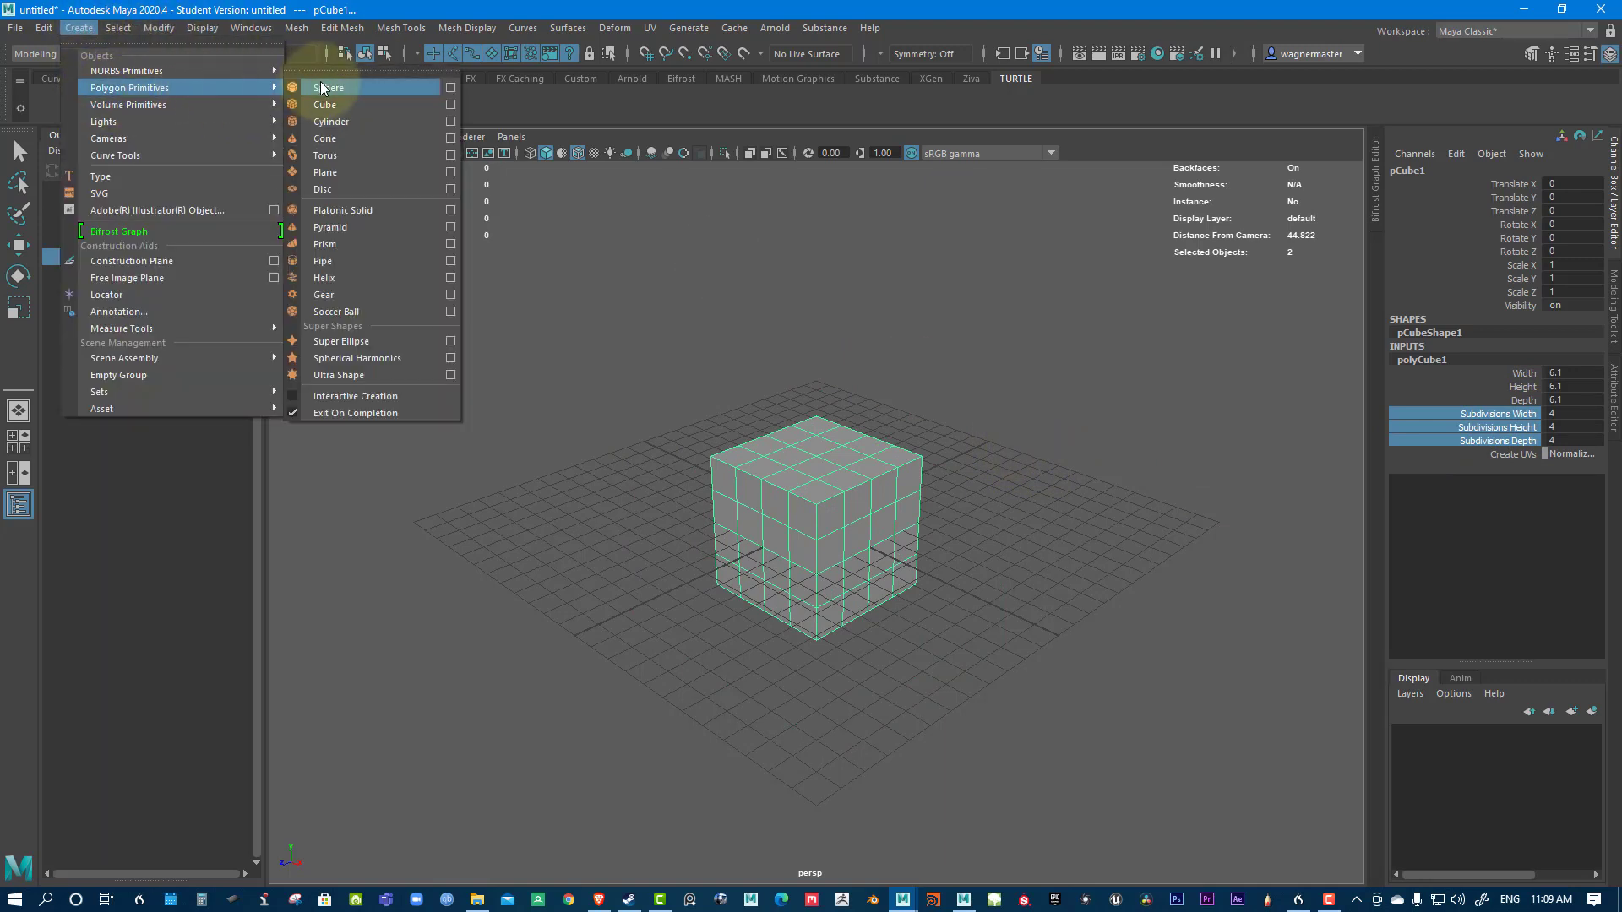
click(450, 105)
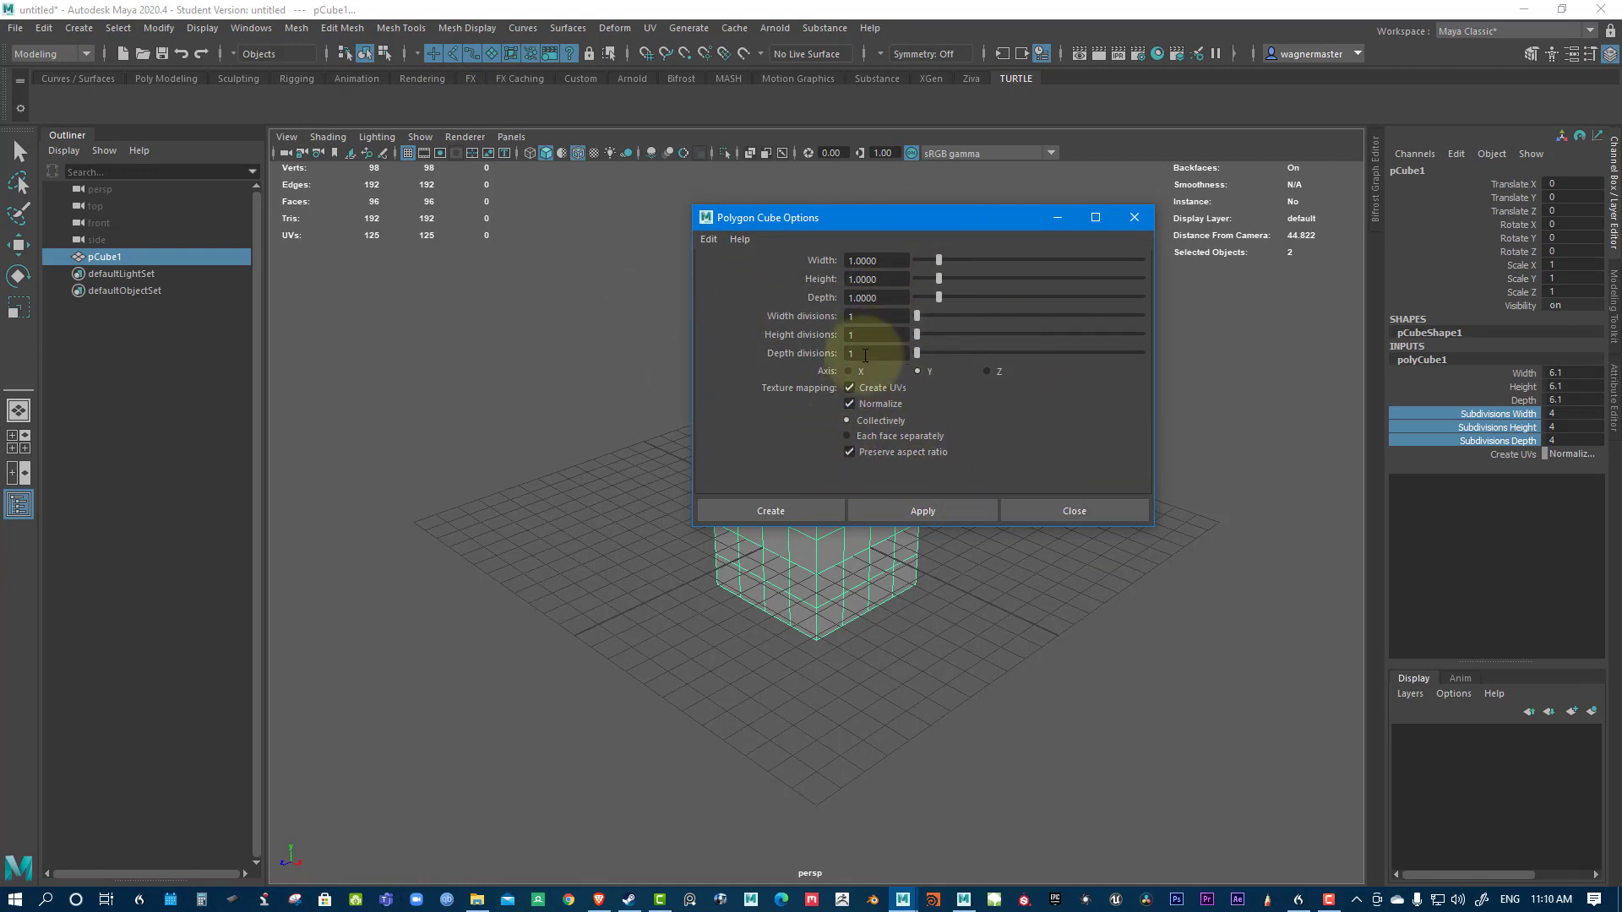
click(1135, 218)
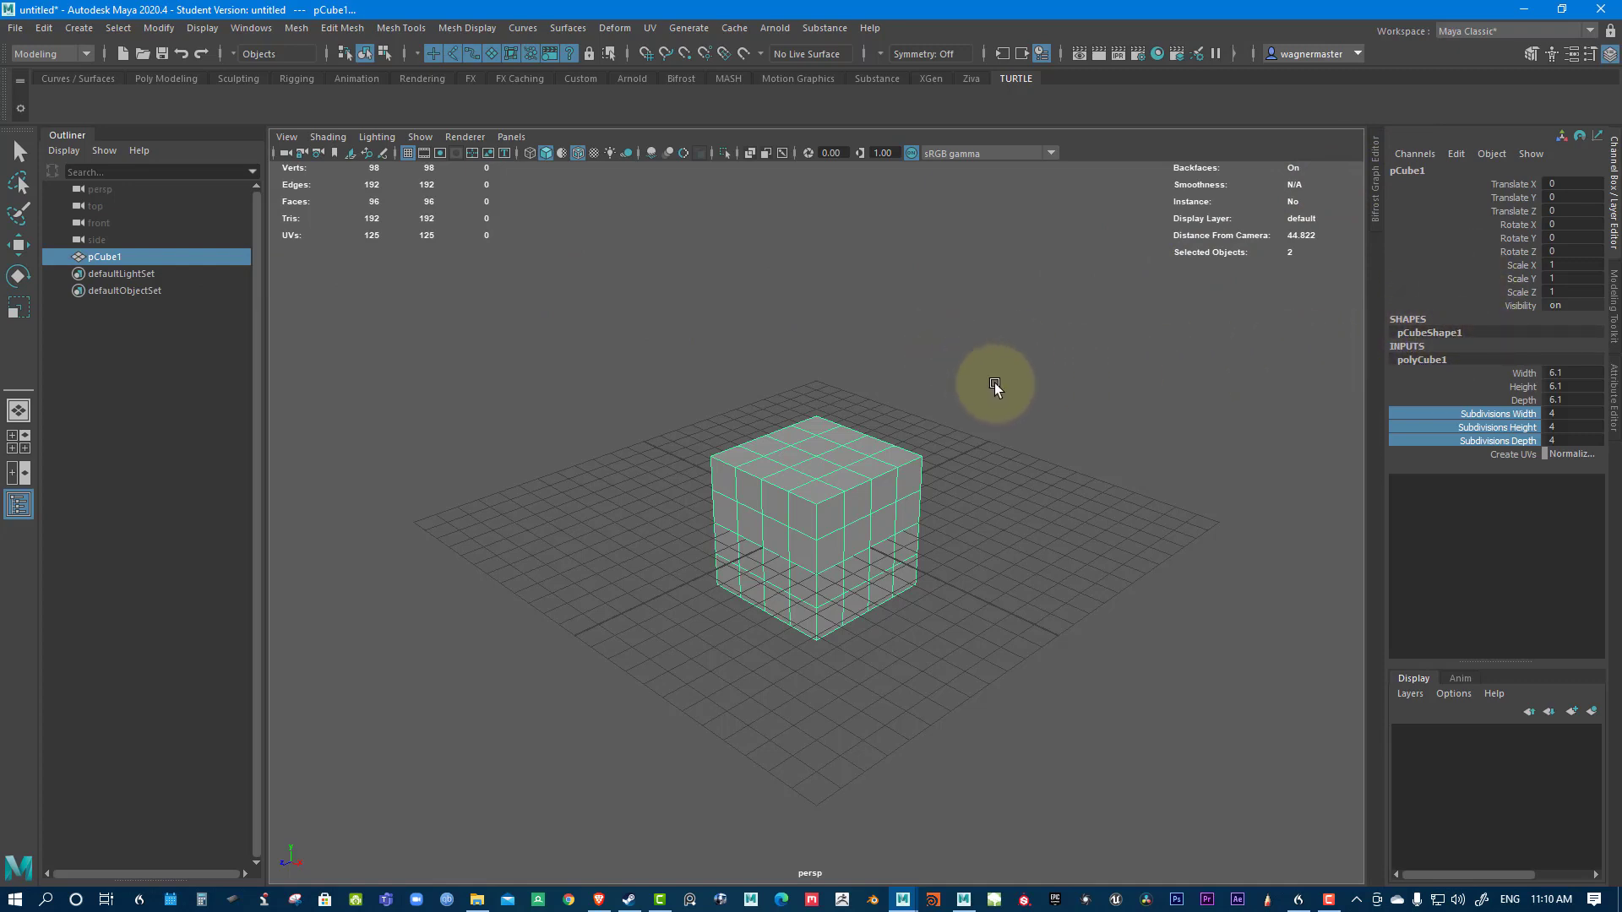
Browse the pCube1, pCubeShape1, polyCube1, initialShadingGroup and lambert1 tabs in the Attribute Editor.
click(1612, 404)
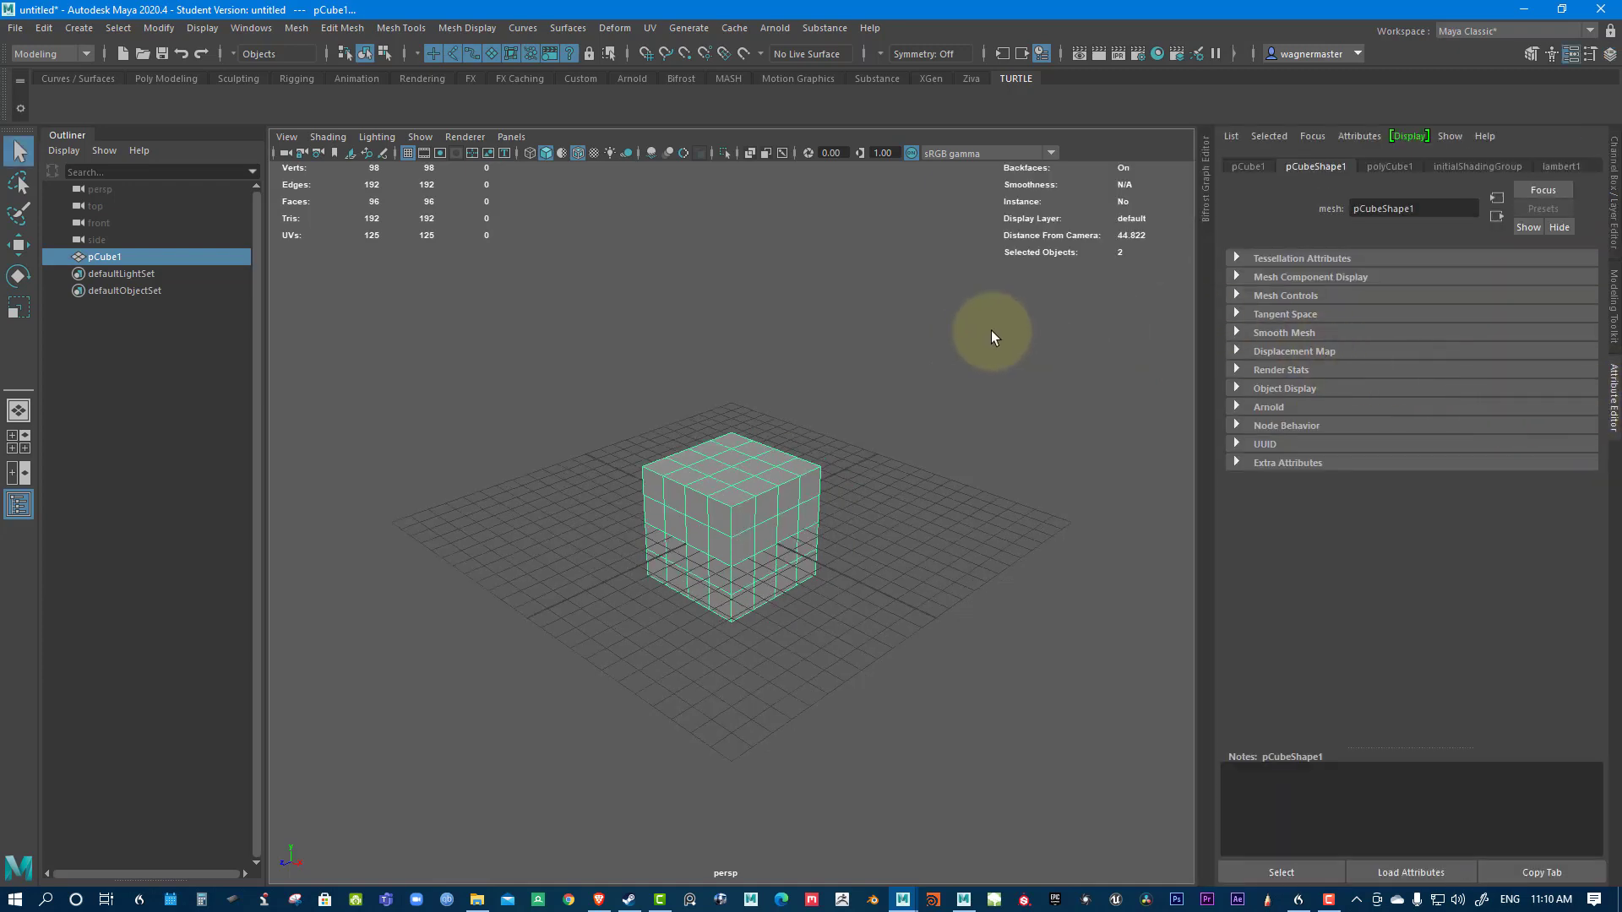
click(1248, 165)
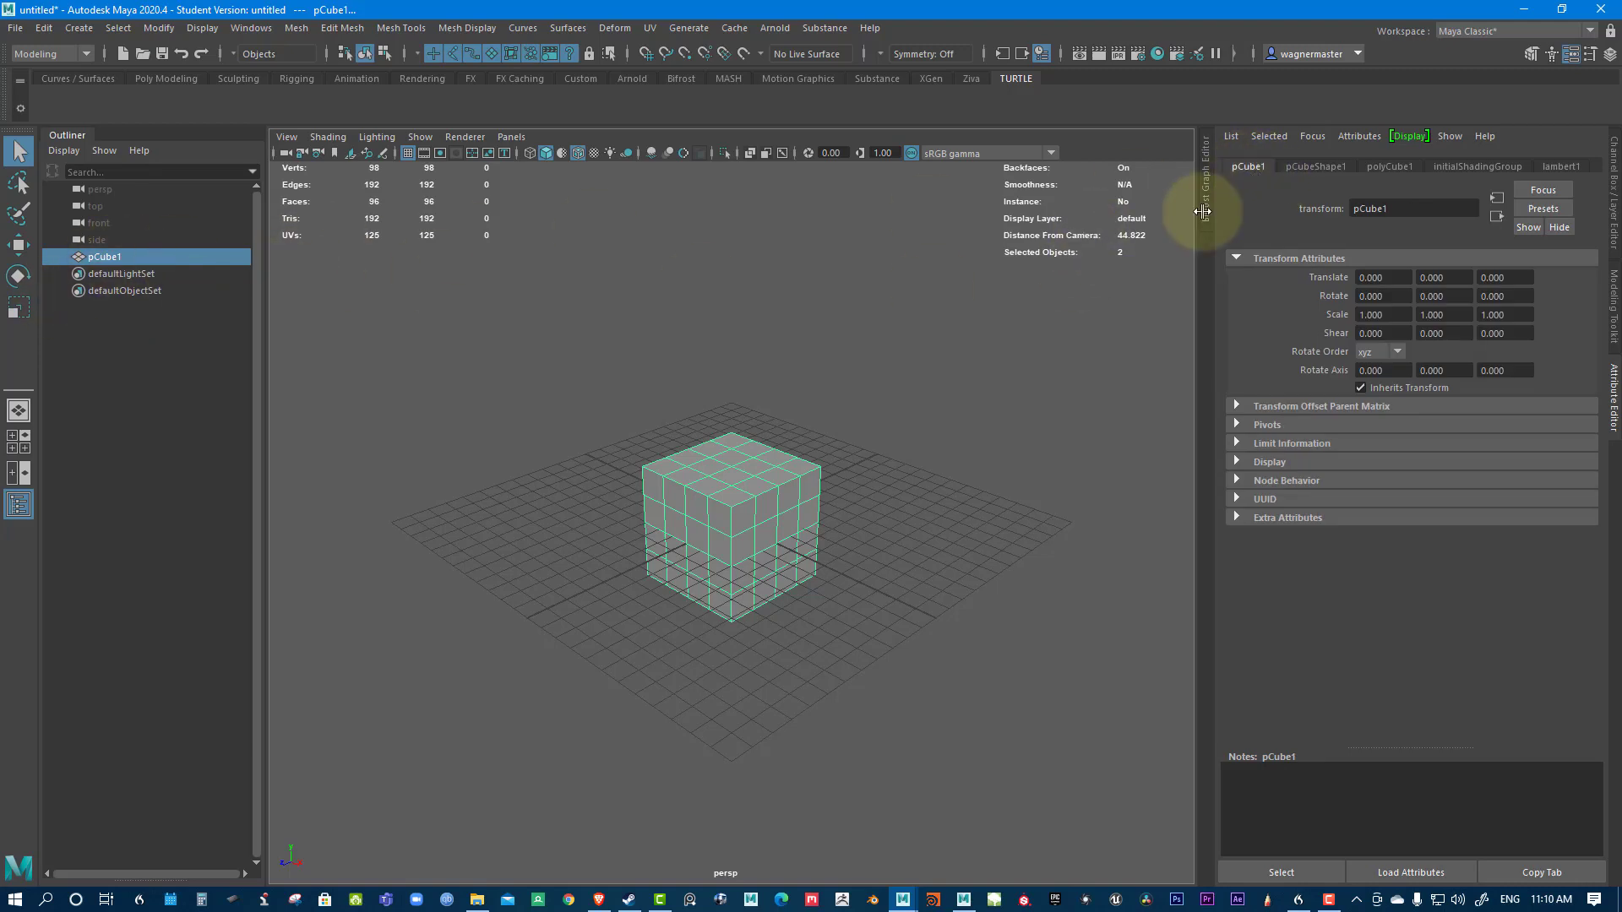
click(1307, 168)
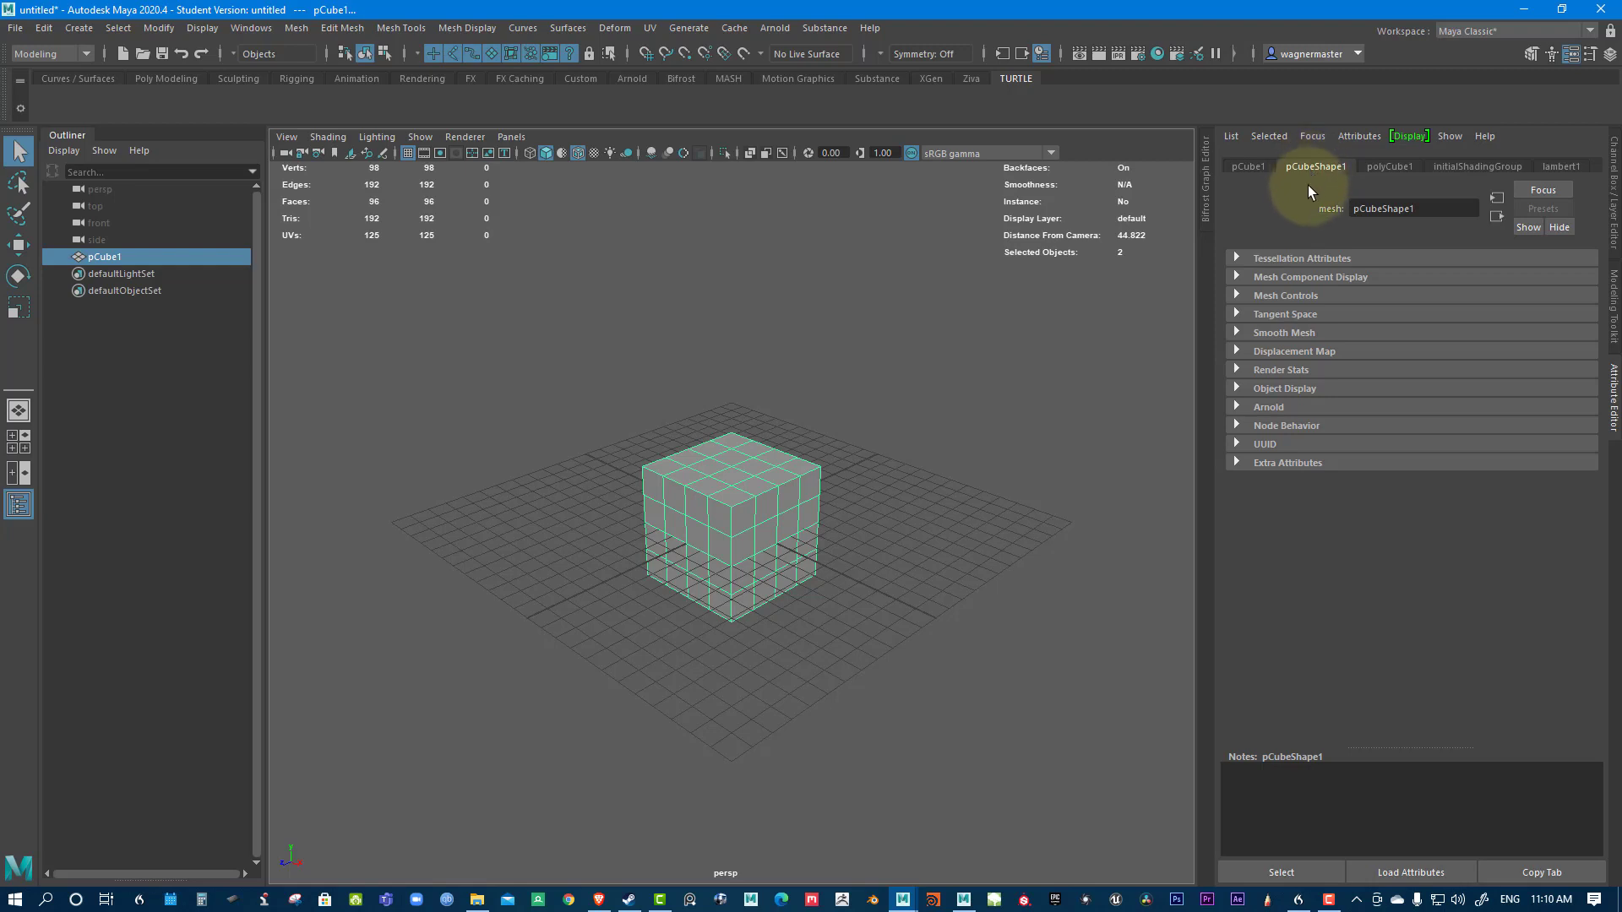
click(1391, 166)
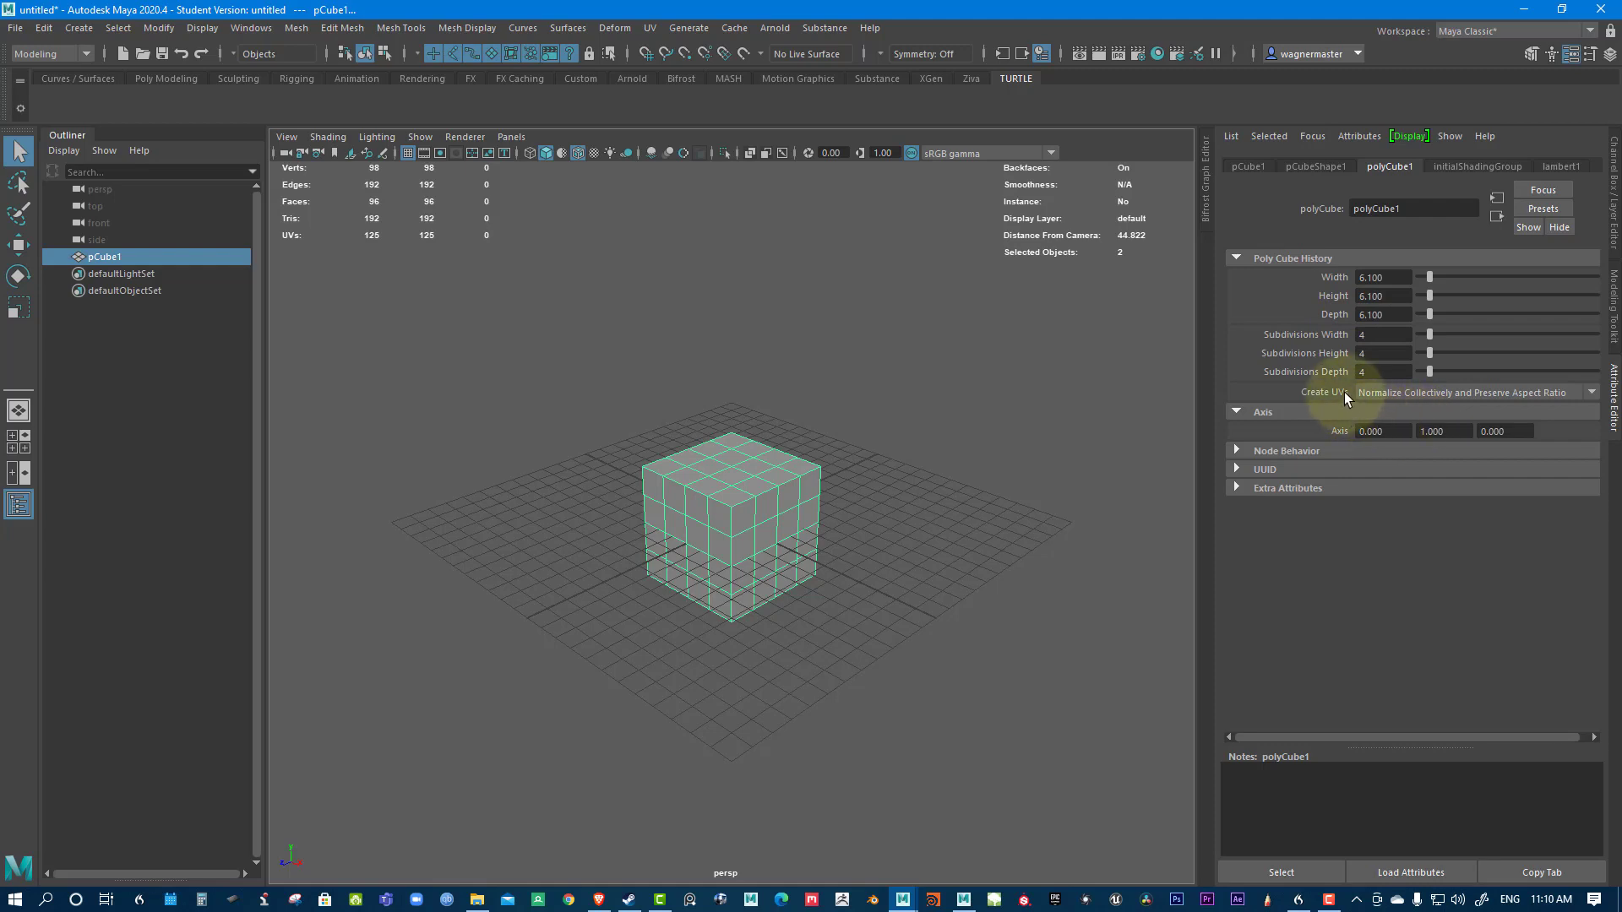
click(1472, 164)
click(1551, 162)
click(1478, 167)
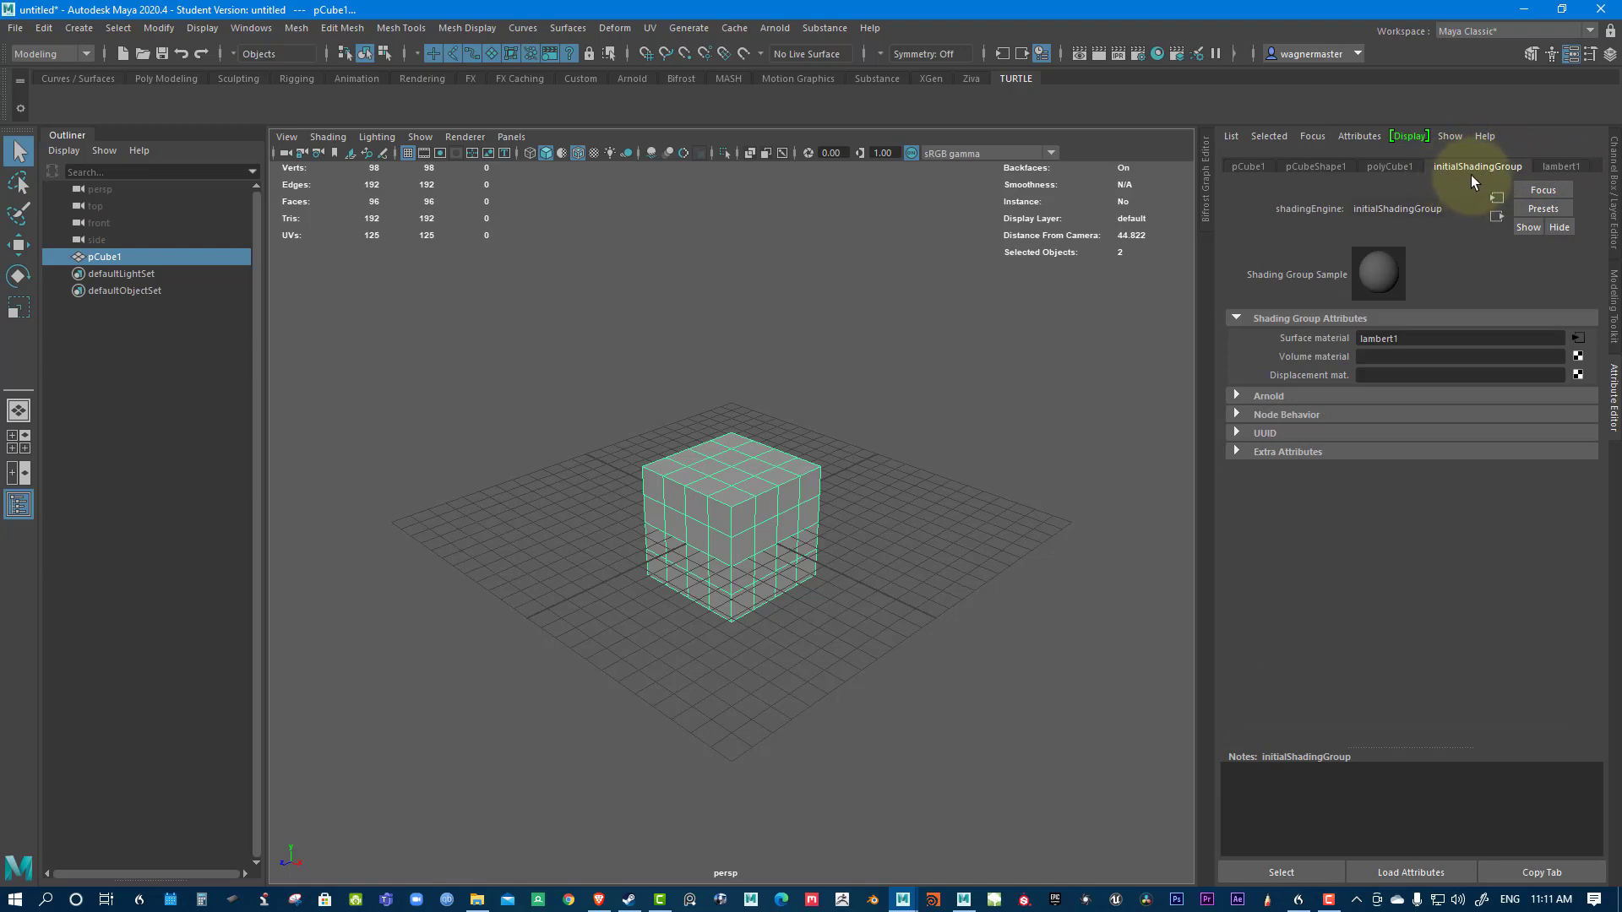
click(1562, 167)
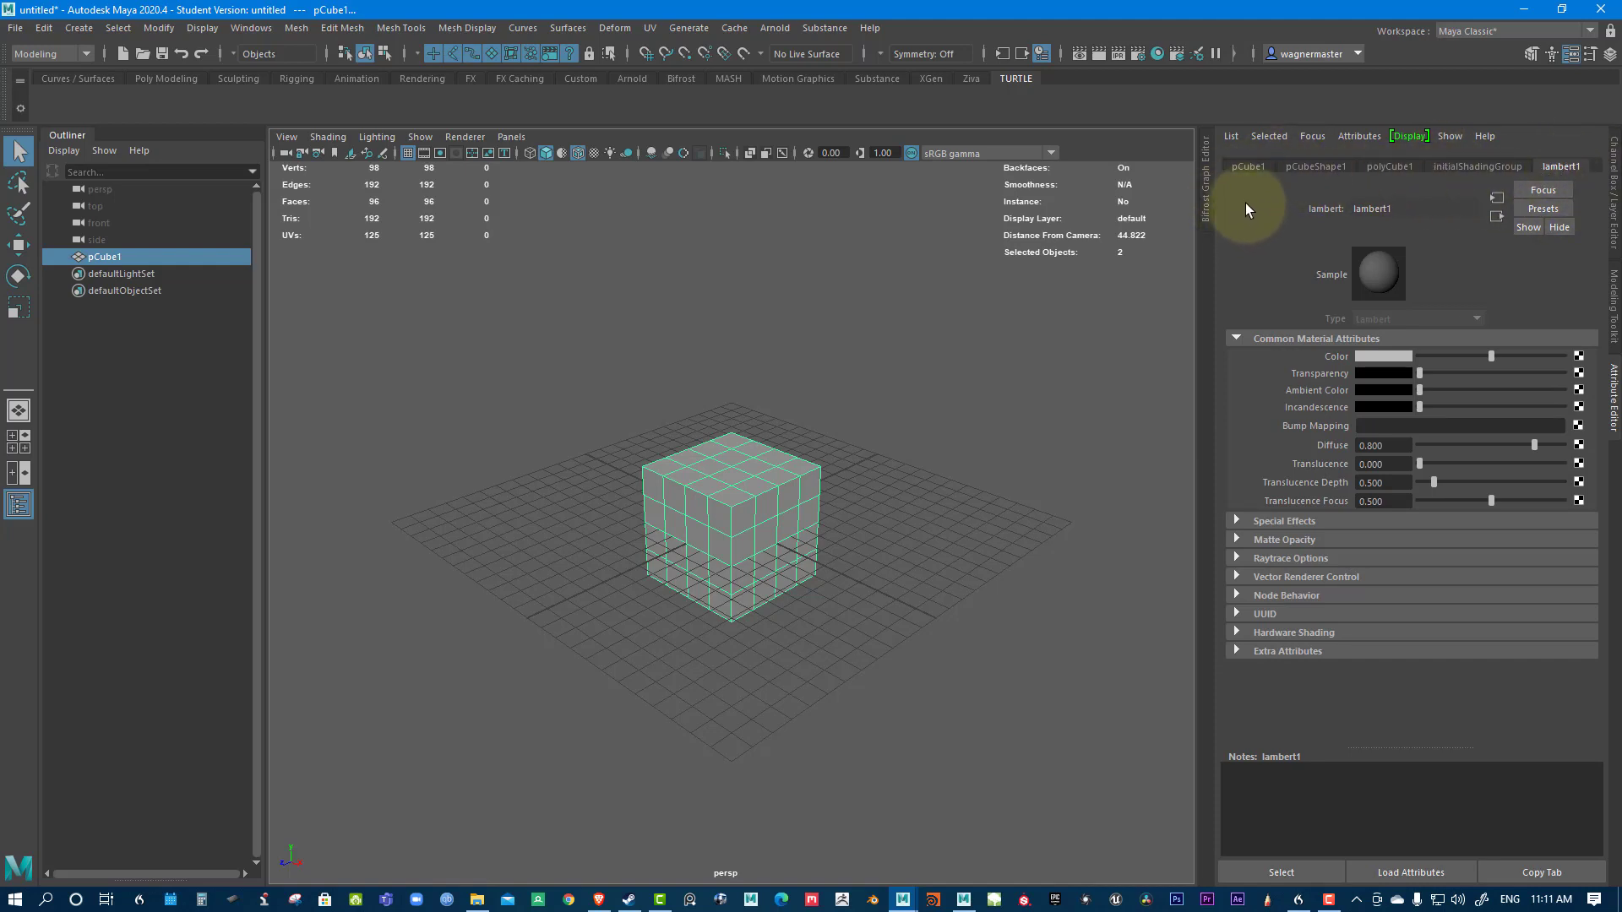
Review pCube1 and pCubeShape1 attributes, expanding and collapsing Mesh Component Display.
click(1246, 169)
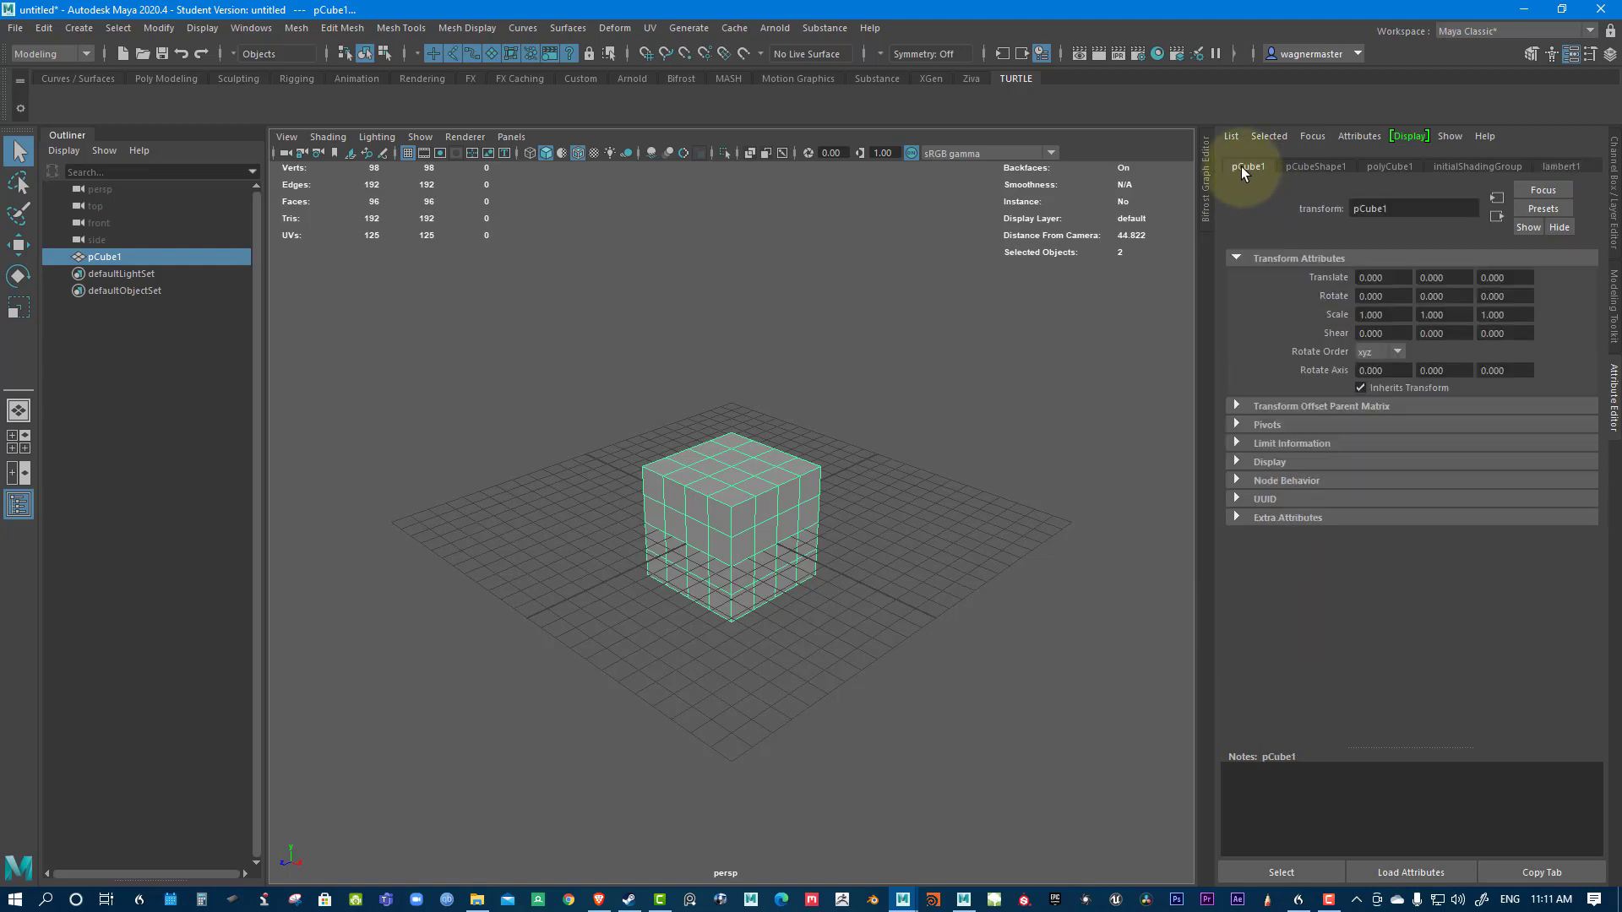
click(1306, 167)
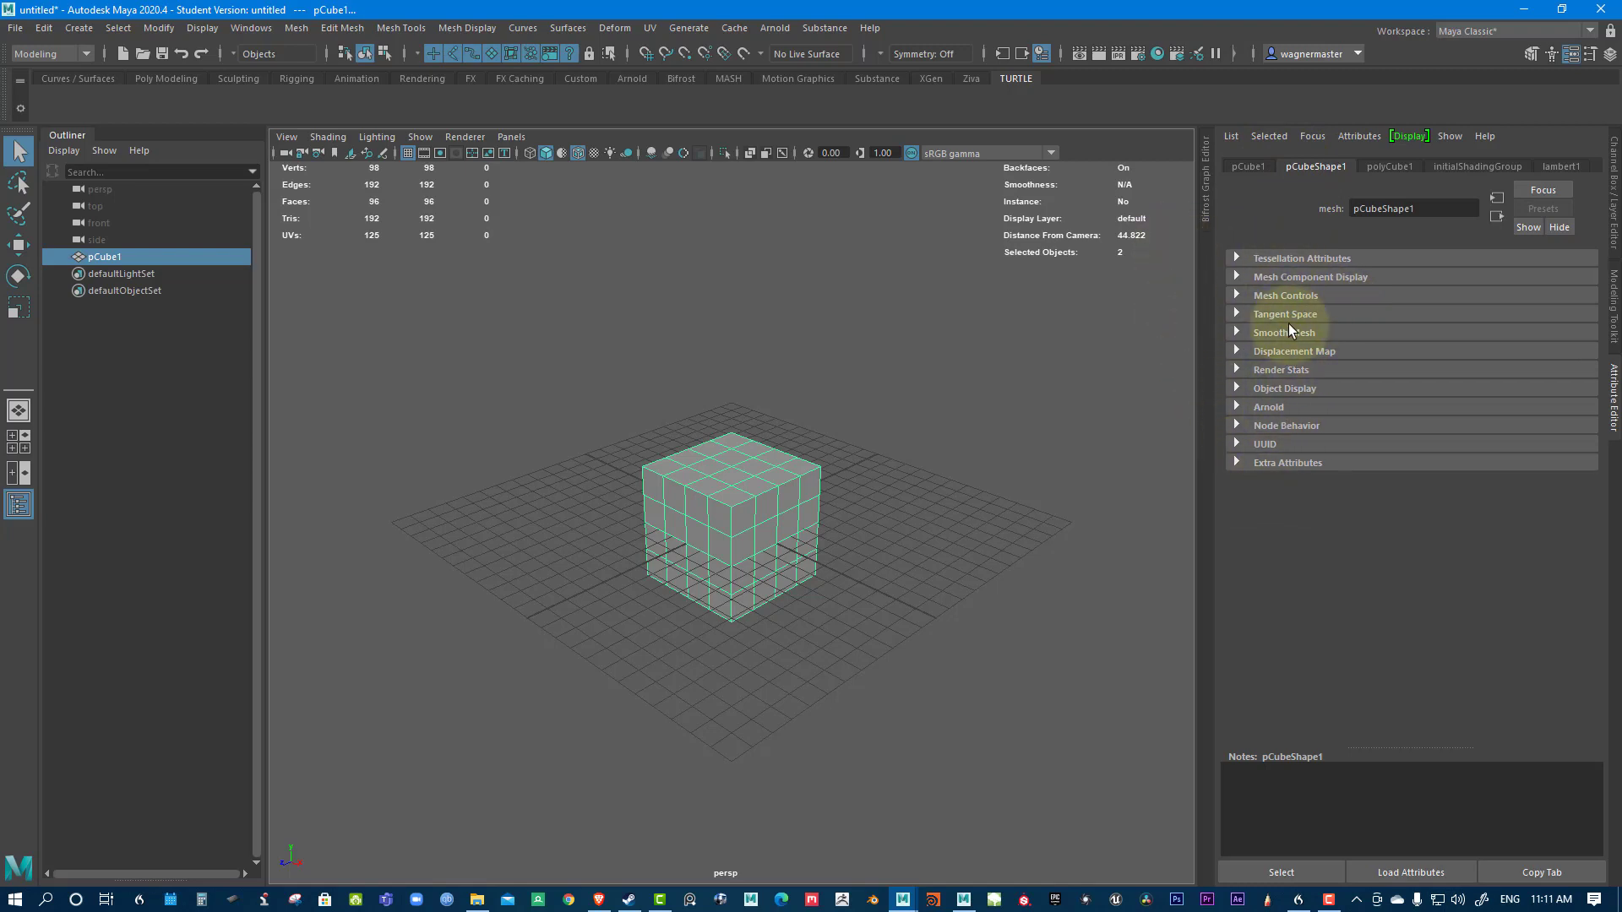
click(1245, 277)
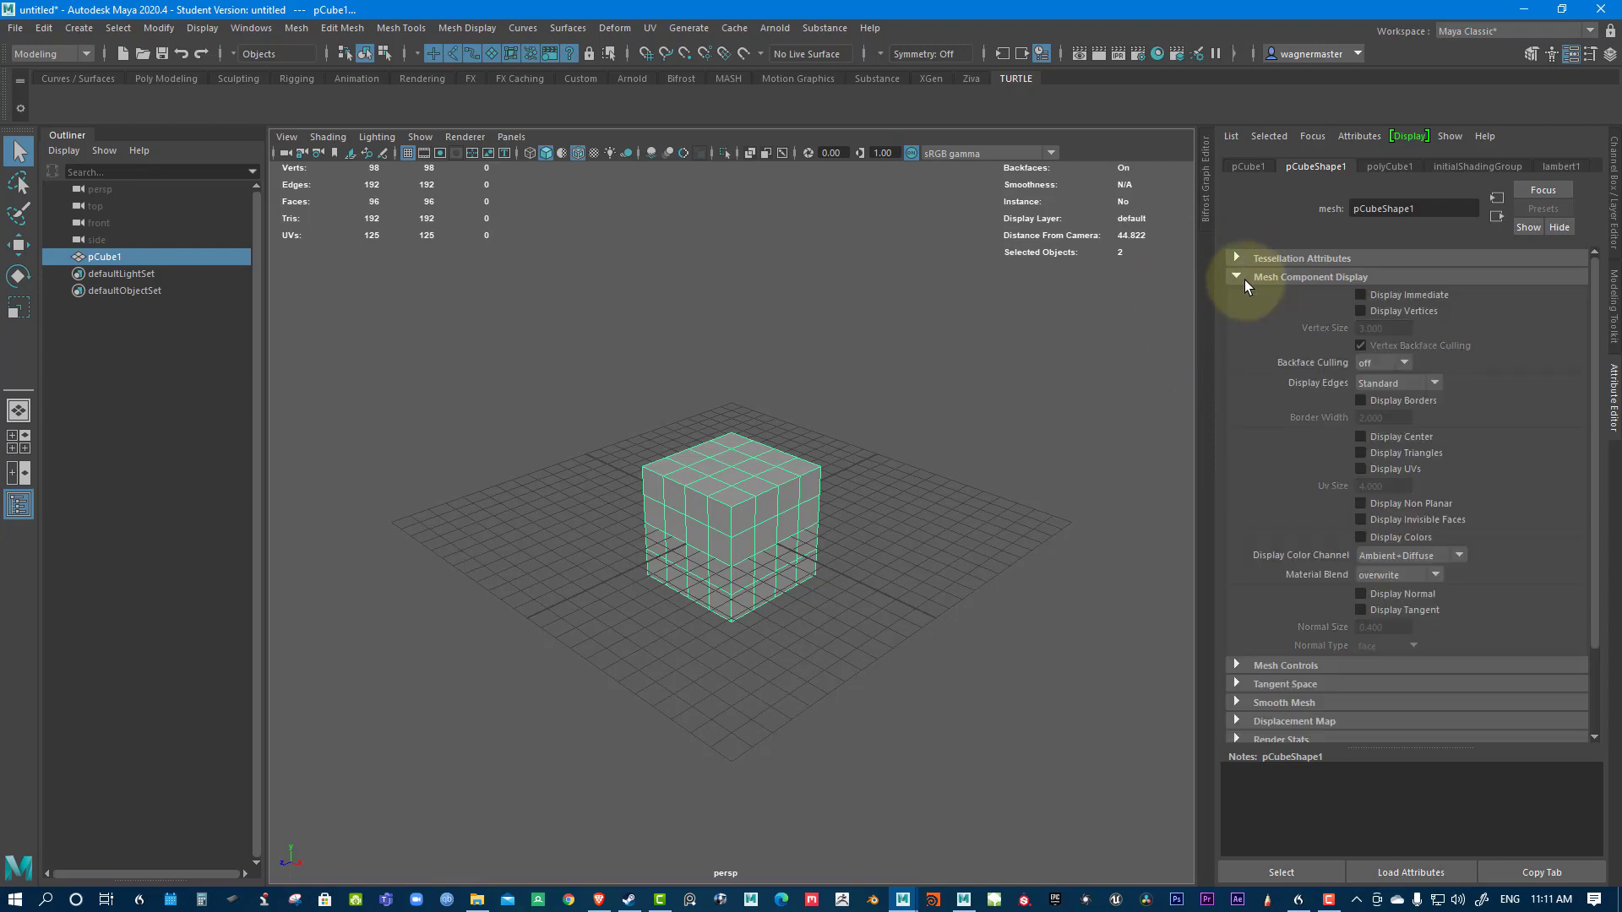
click(1245, 278)
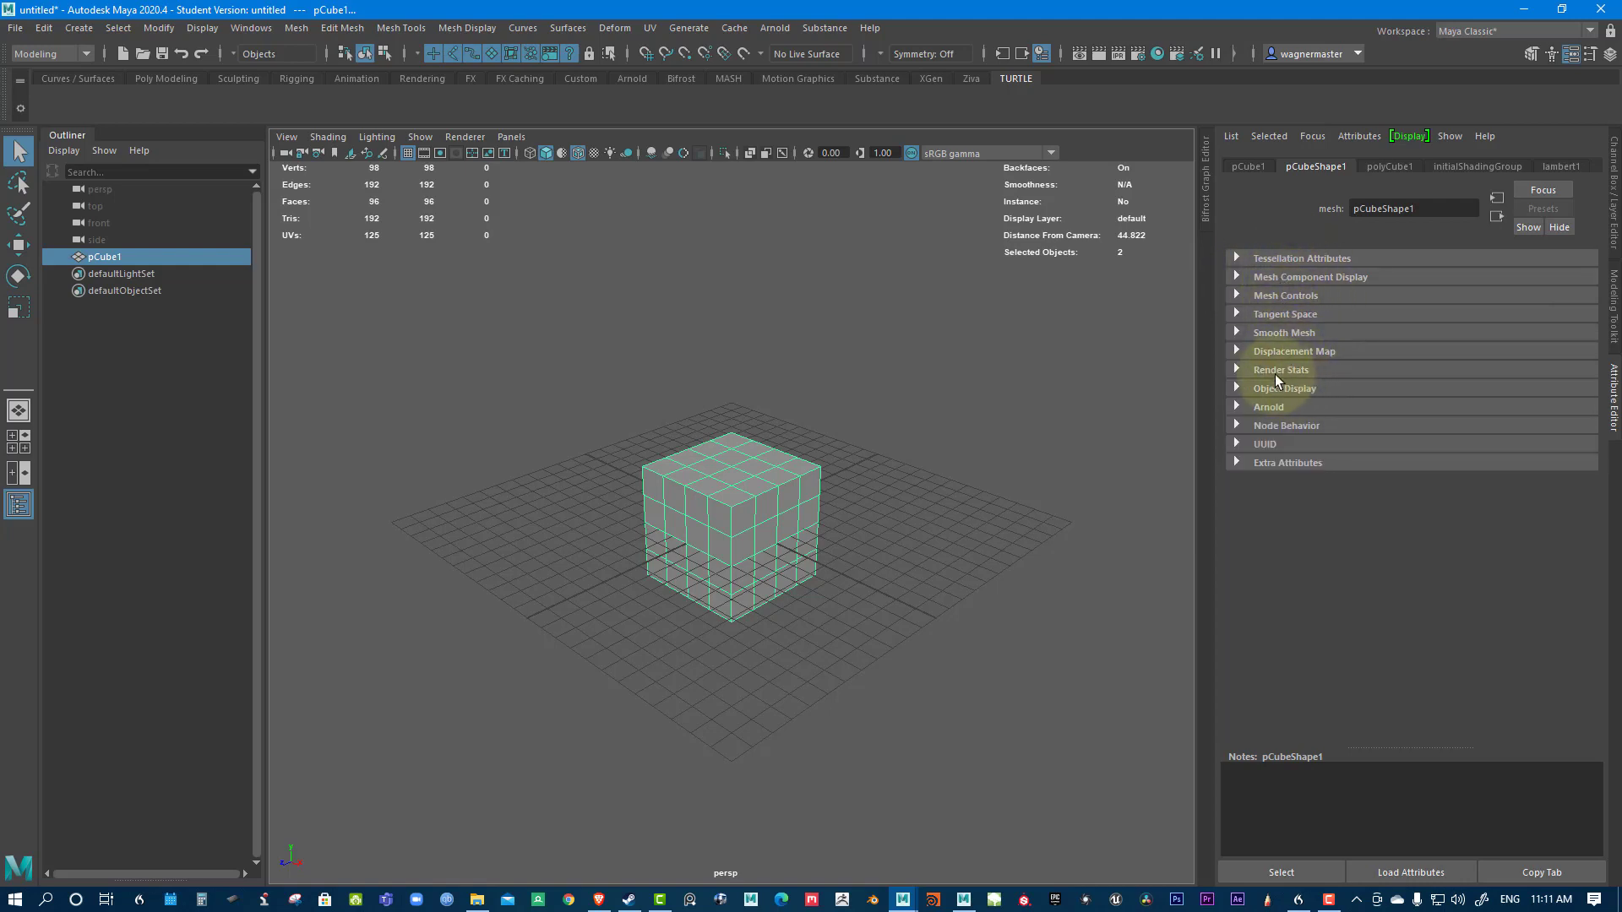
Look over polyCube1, initialShadingGroup and lambert1, then return to the Channel Box.
click(1377, 166)
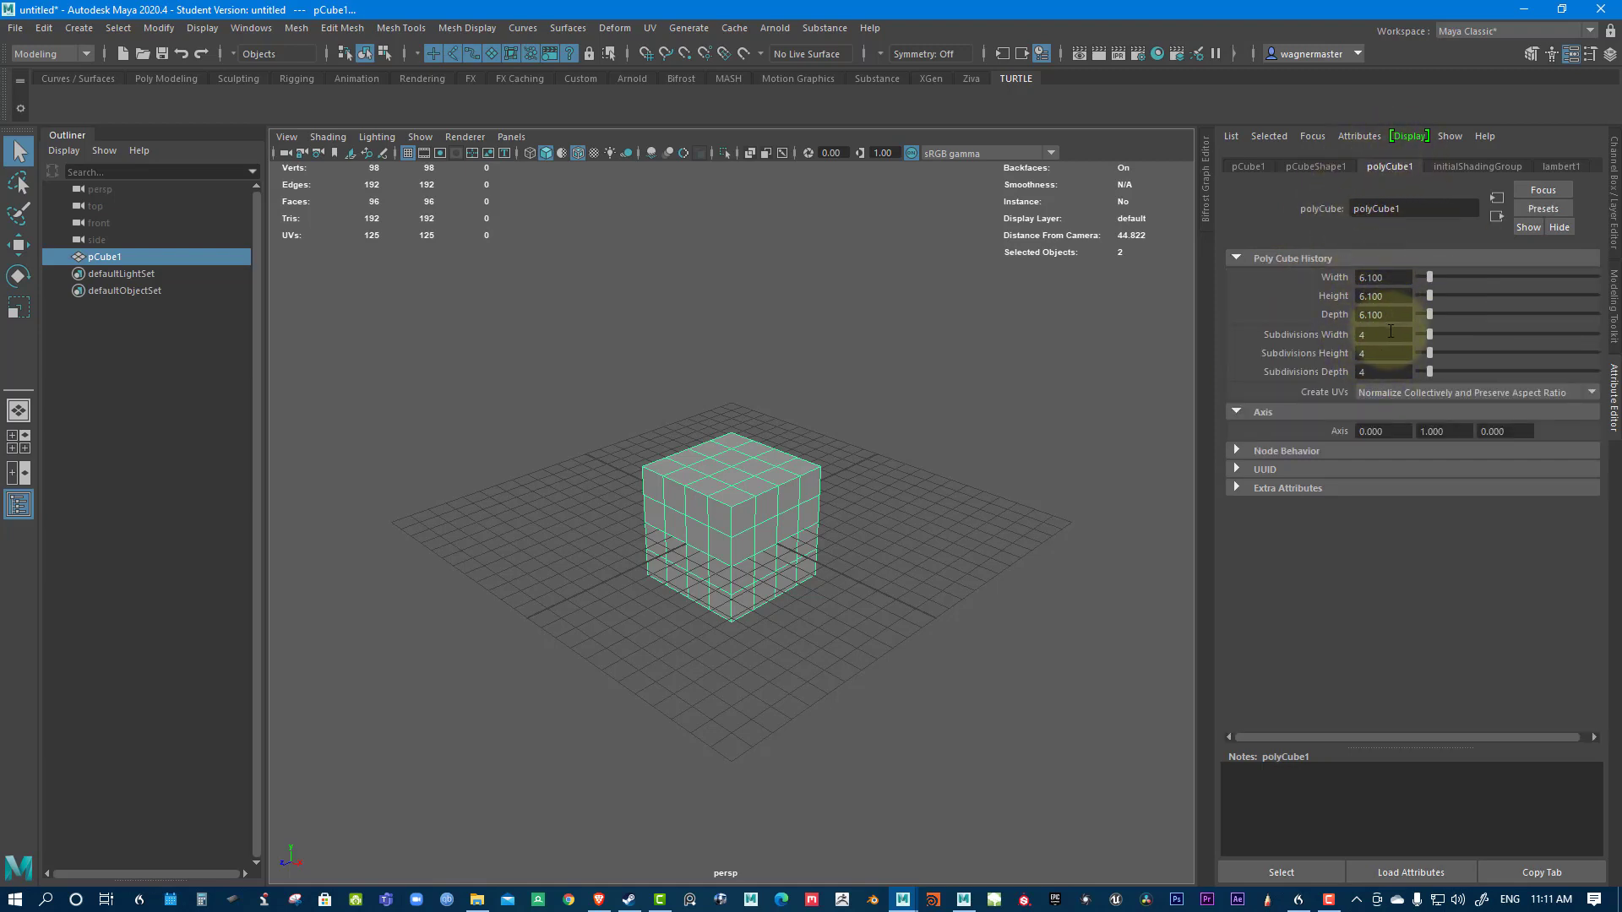
click(1457, 166)
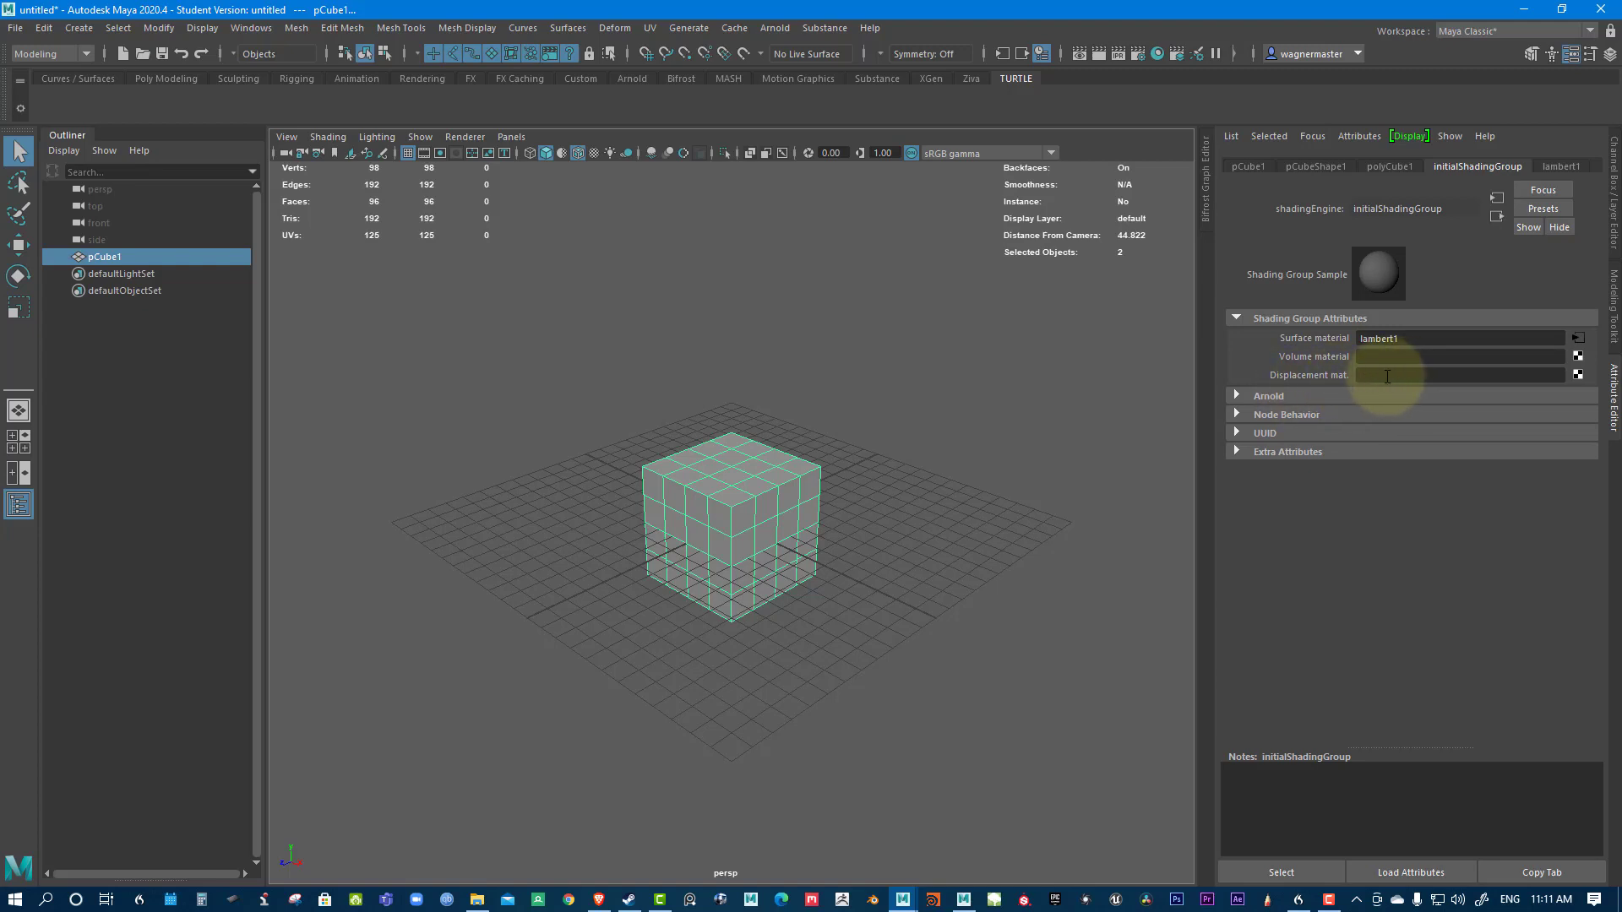
click(1555, 166)
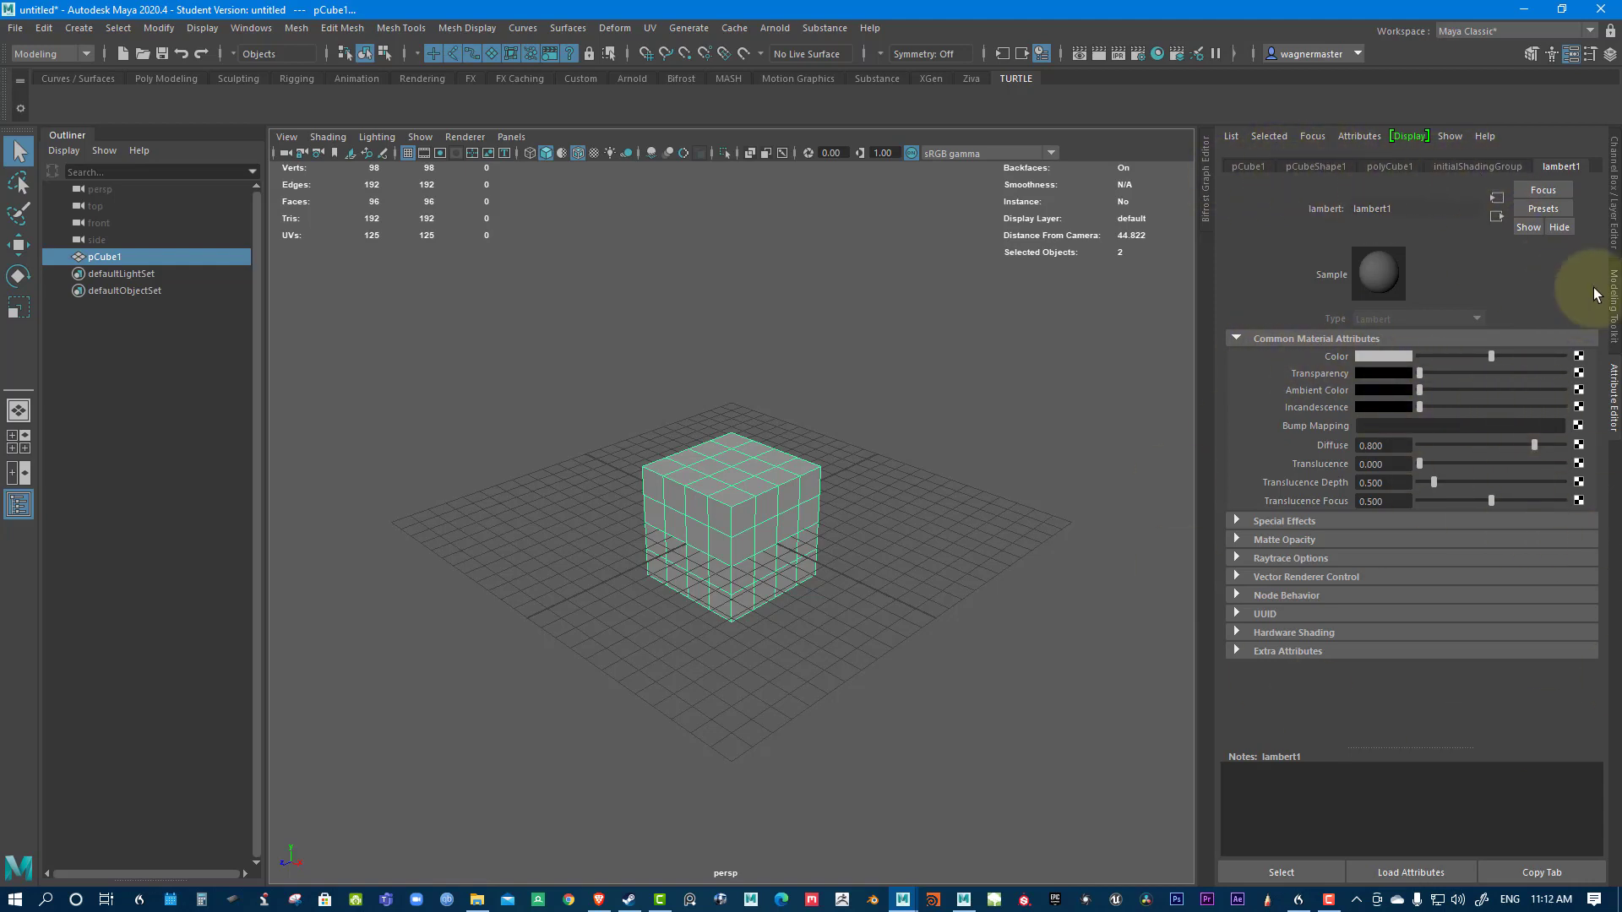
click(1612, 211)
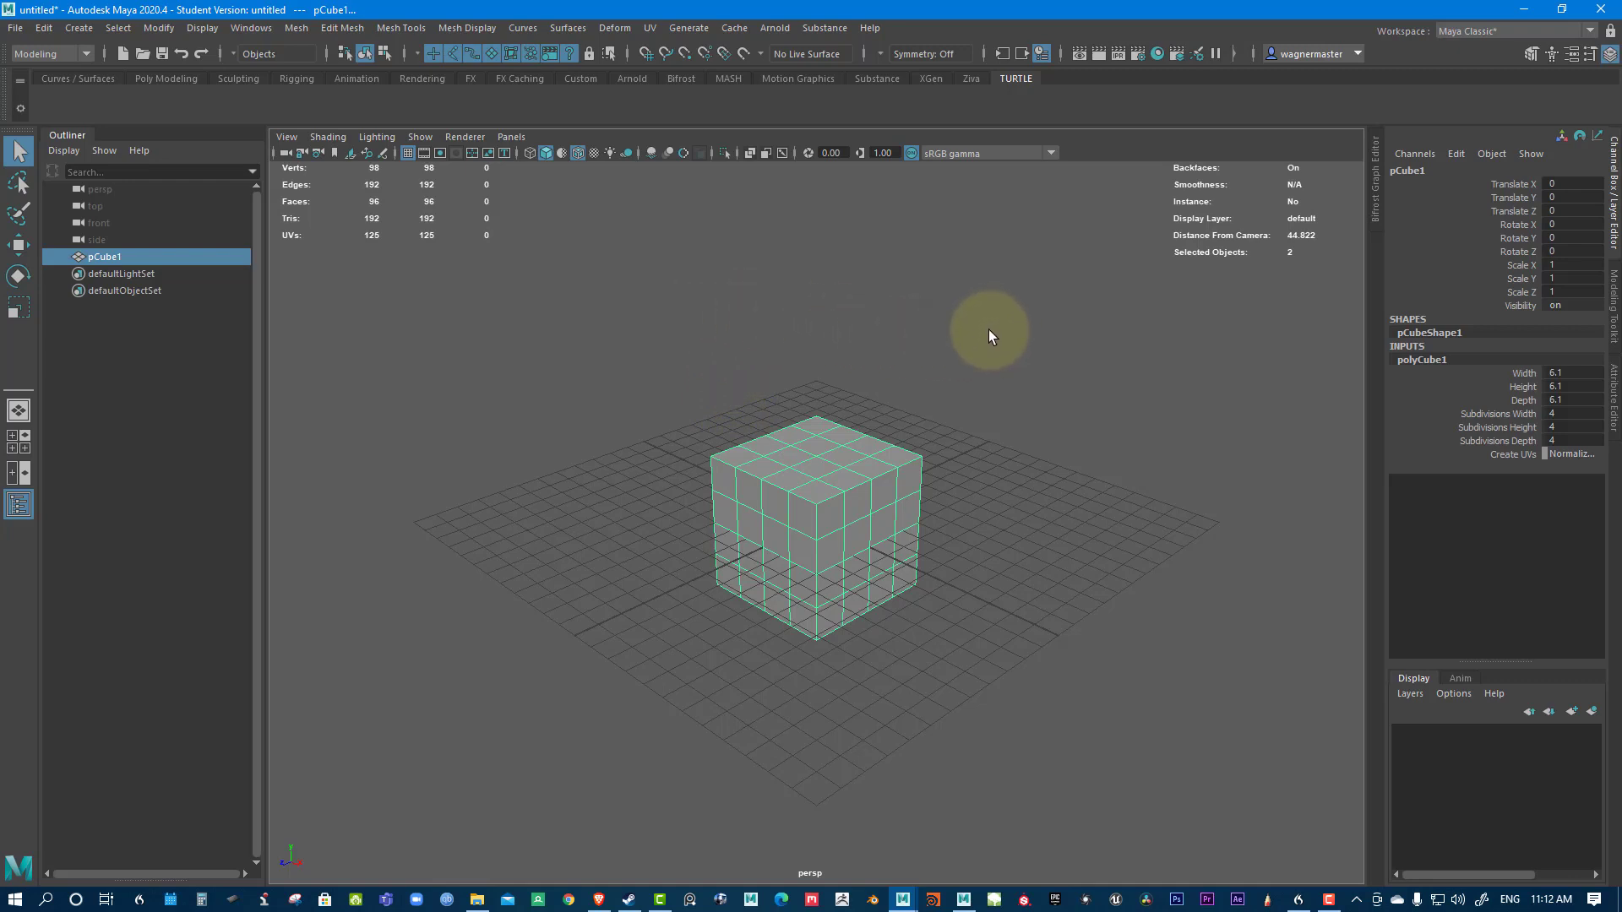
Open the Hypershade and drag its window off screen.
click(1158, 53)
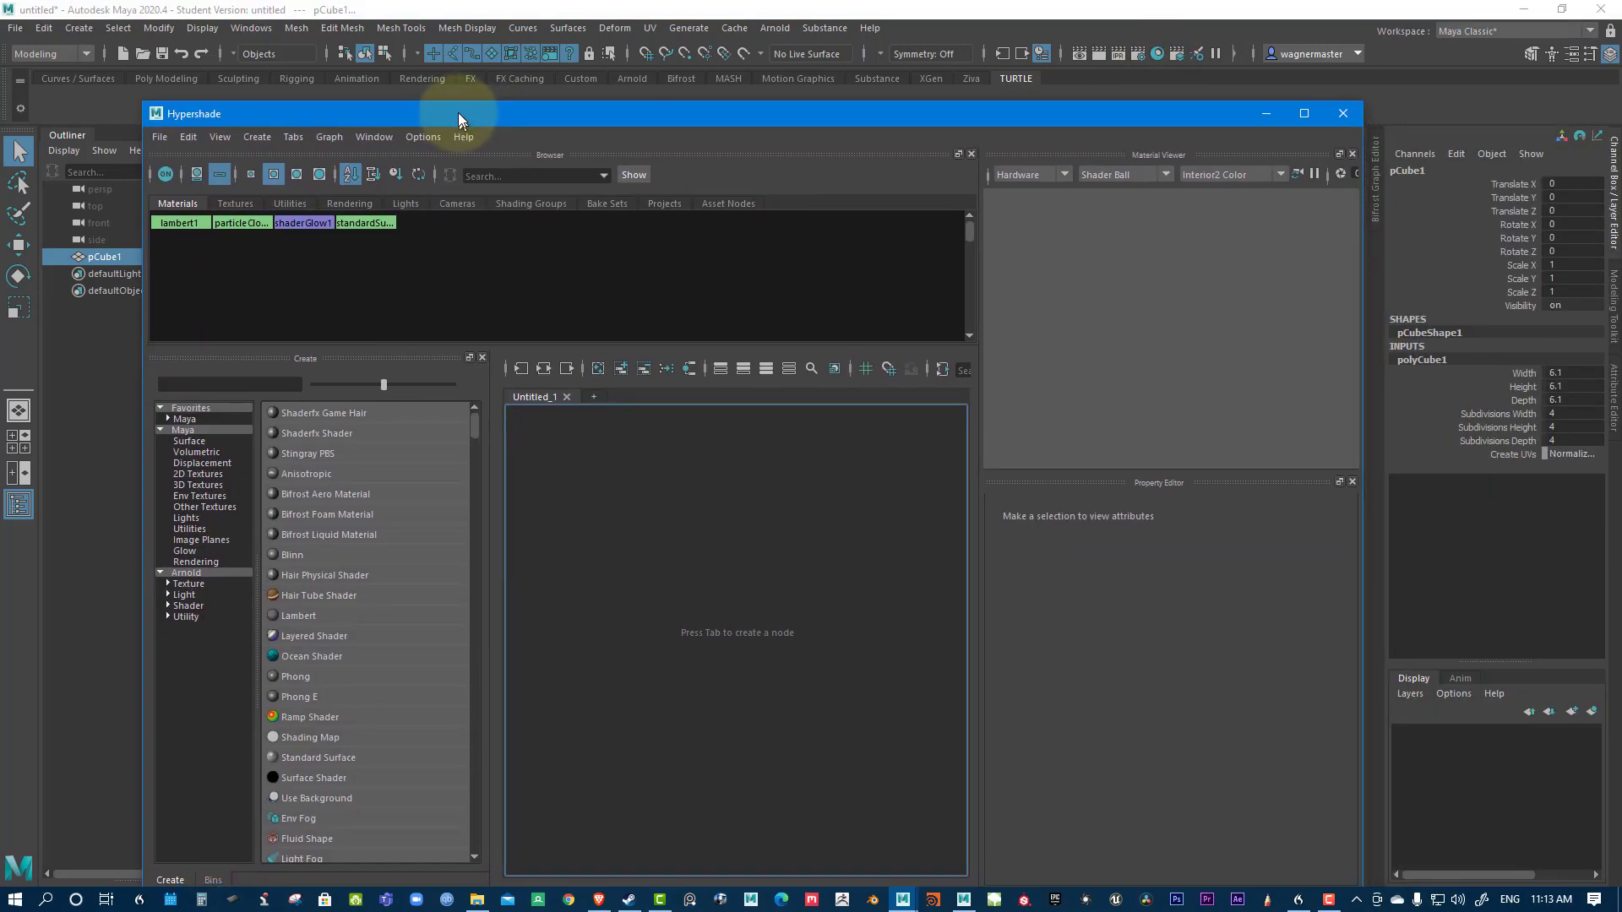
drag(458, 114, 525, 88)
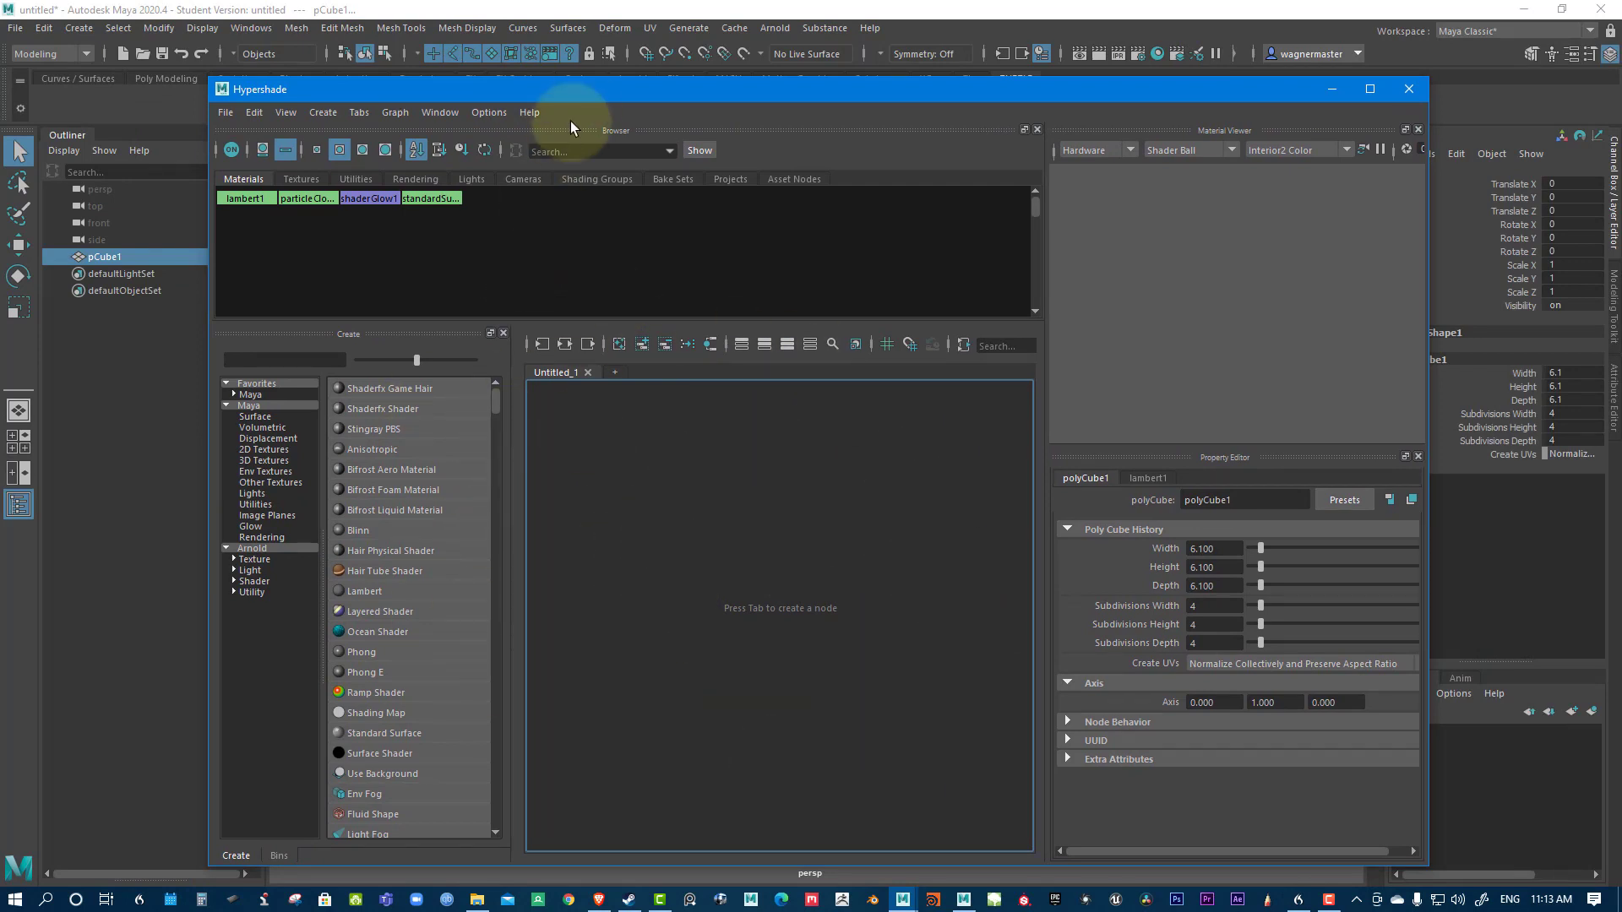
drag(601, 100, 1621, 101)
Open the Node Editor from the Windows menu of the main Maya window.
click(82, 162)
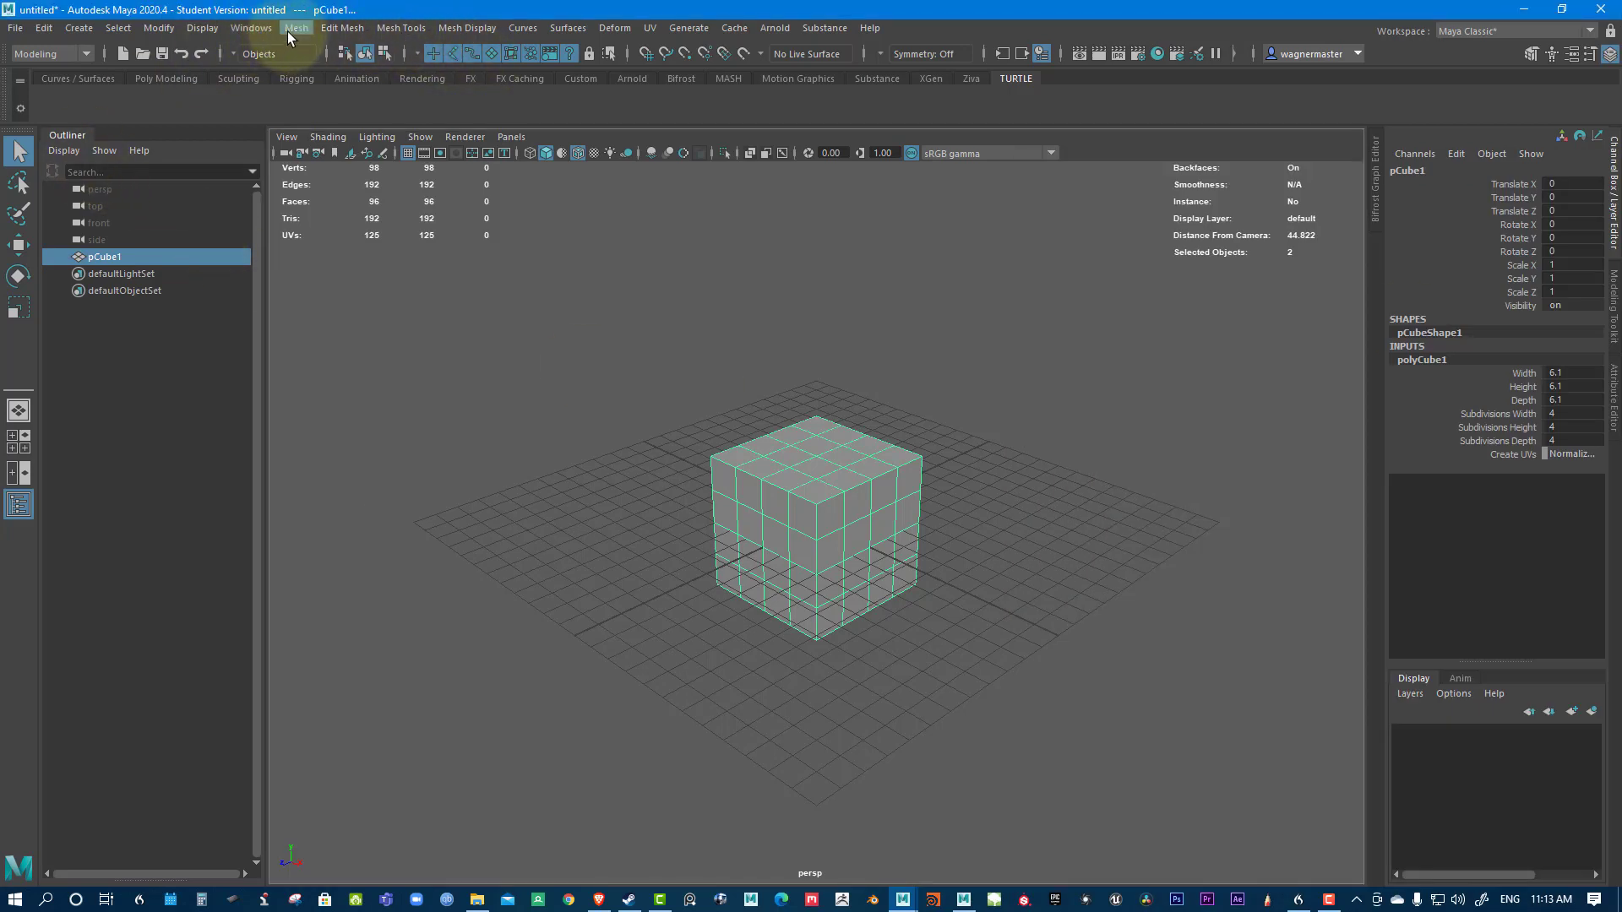
click(251, 28)
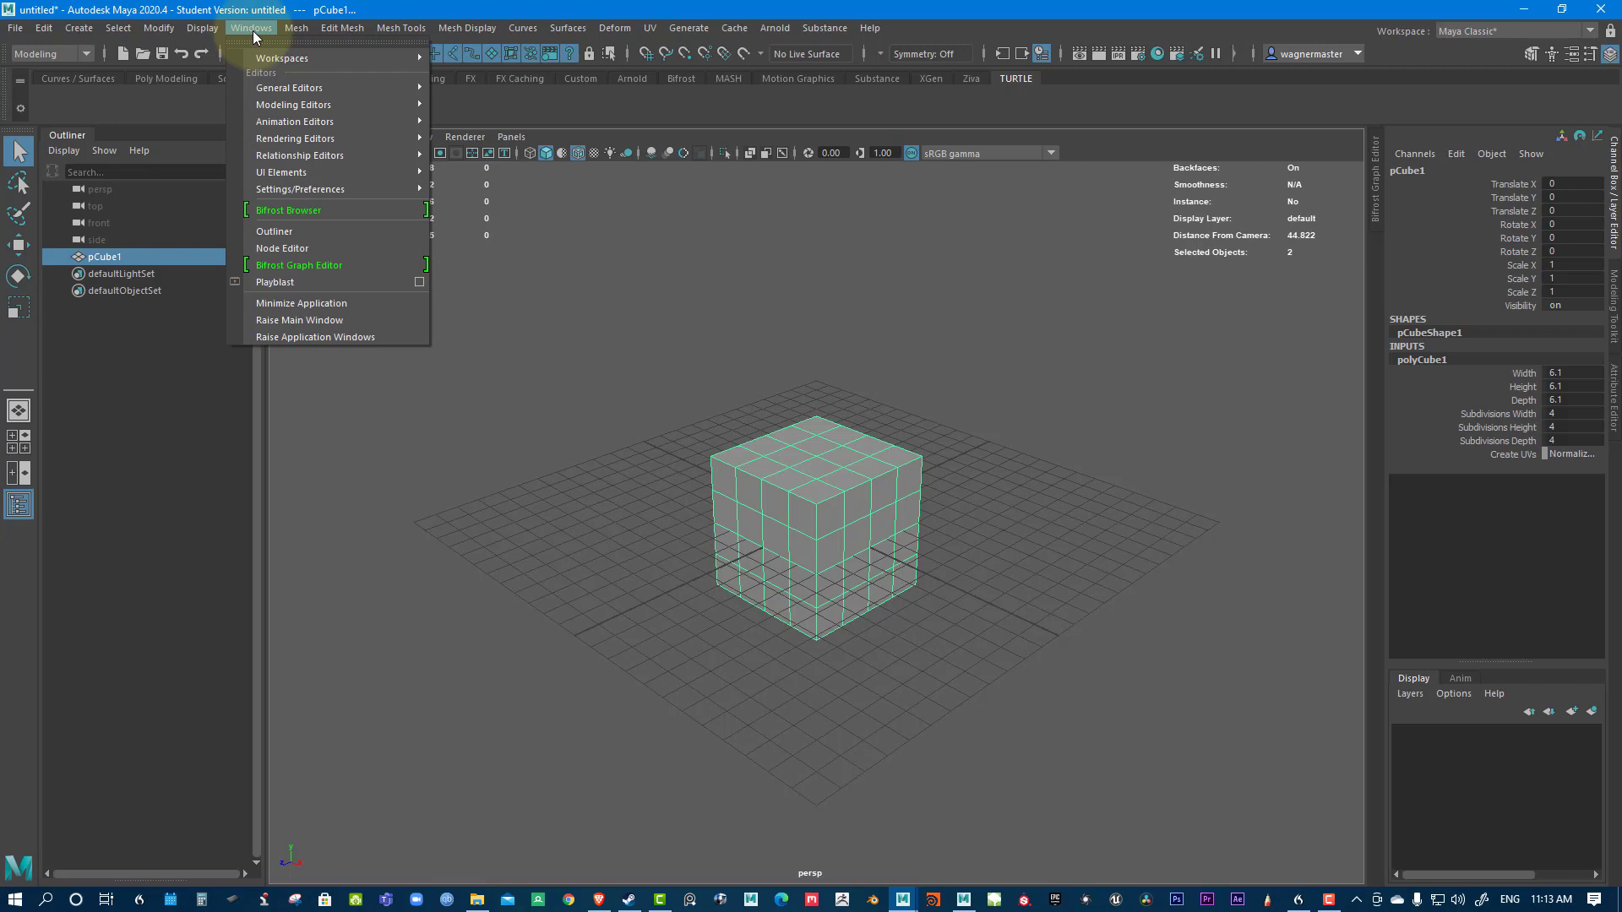
click(277, 250)
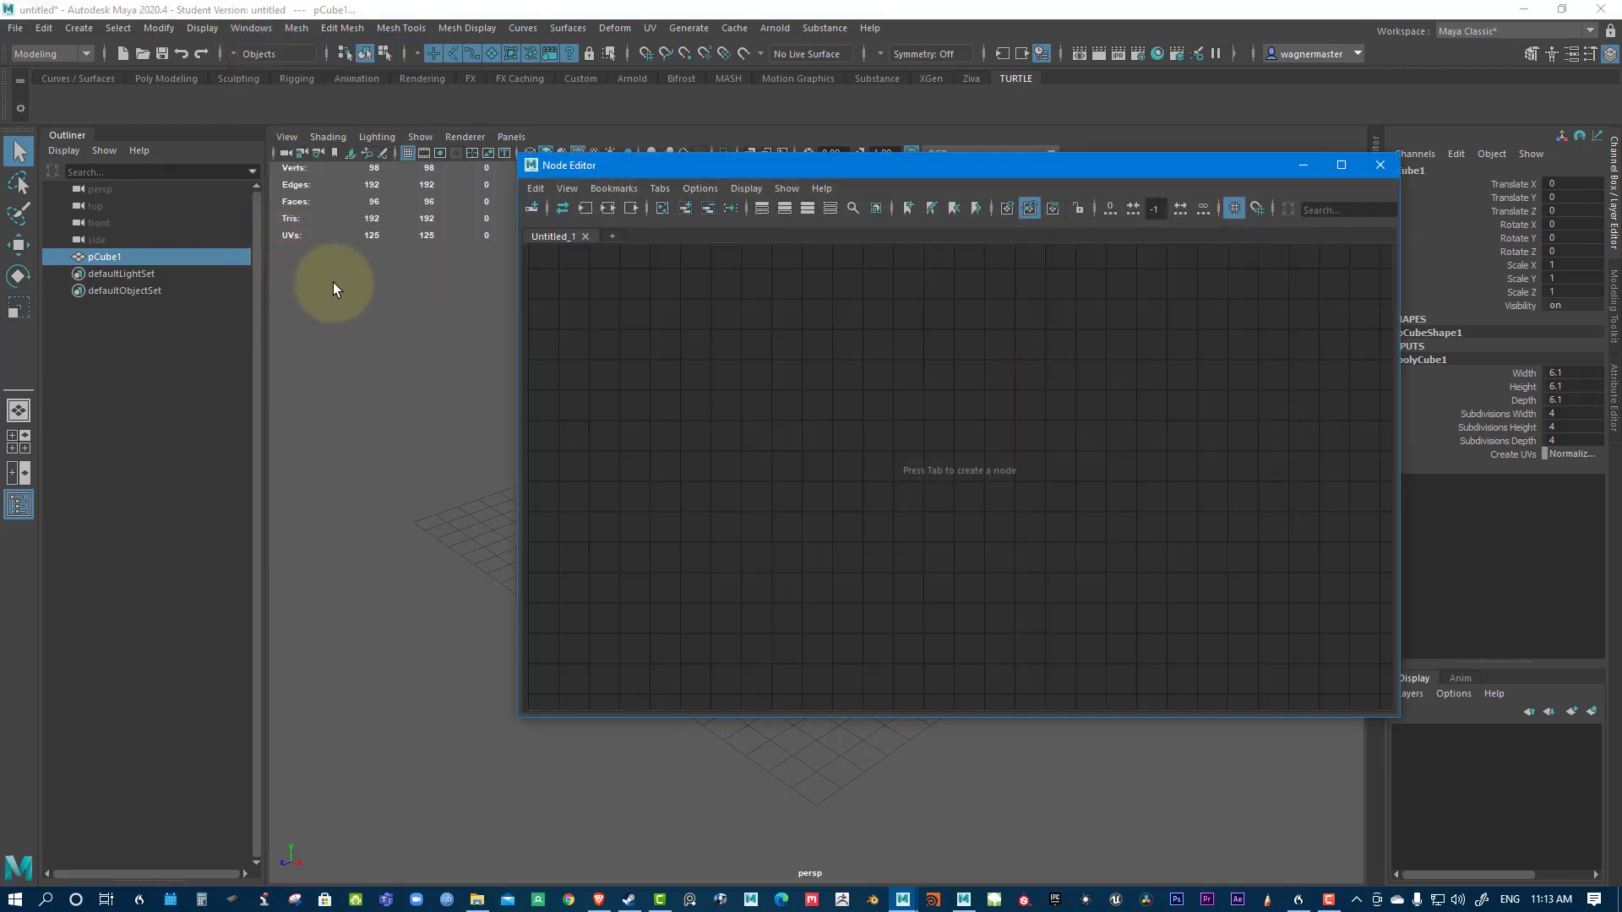
Move the Node Editor aside, reselect the cube and load its network into the graph.
drag(542, 174, 1299, 475)
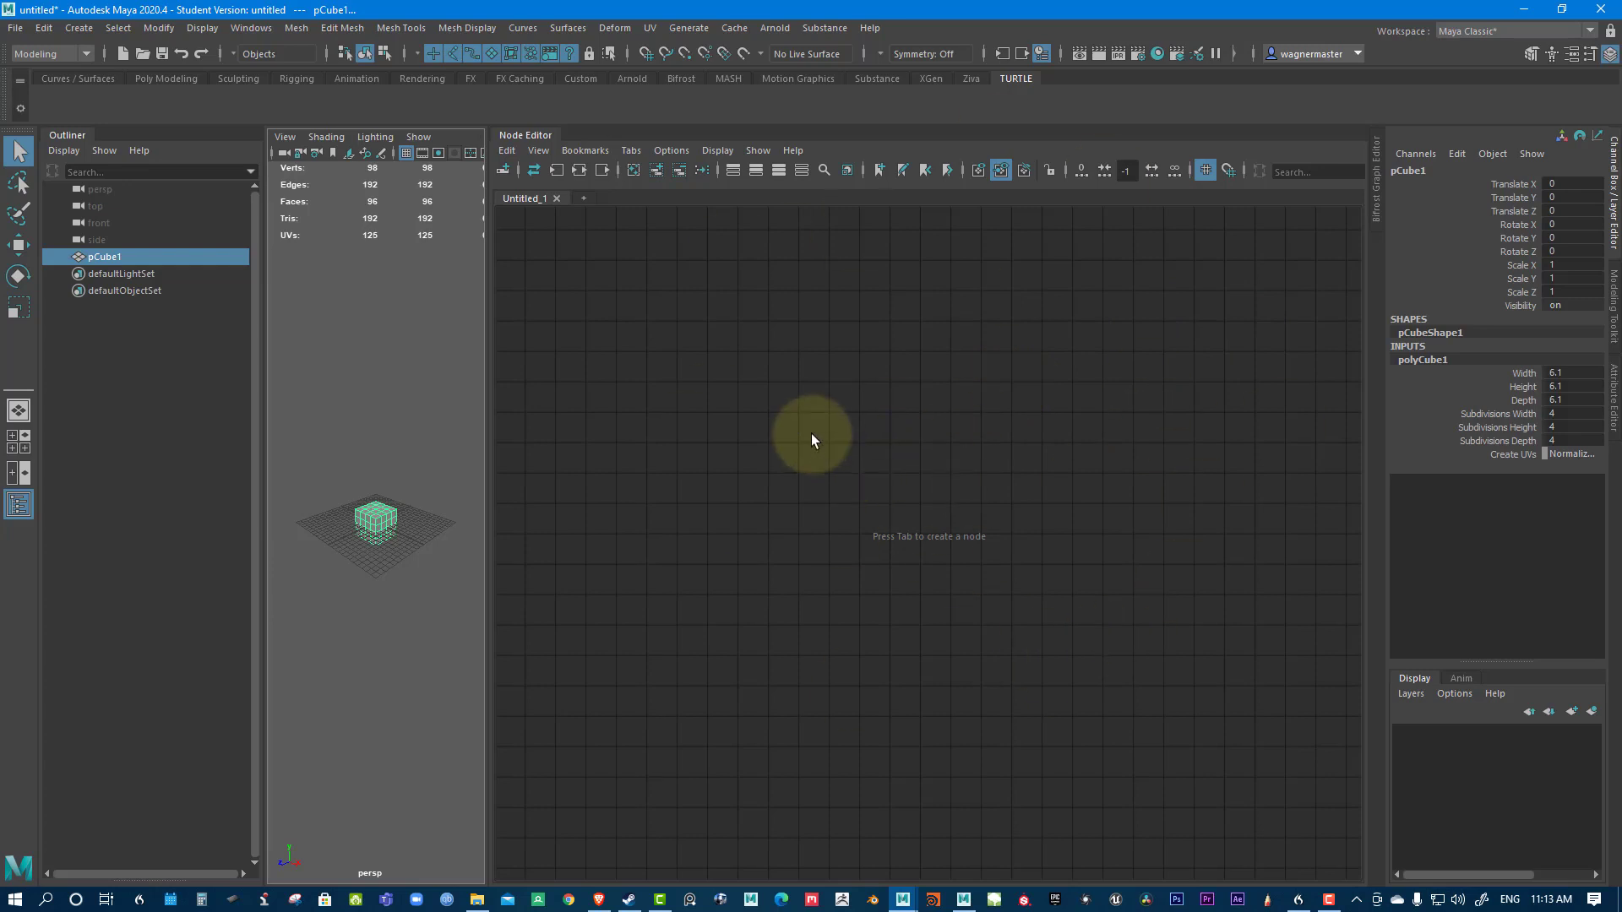
drag(319, 453, 436, 563)
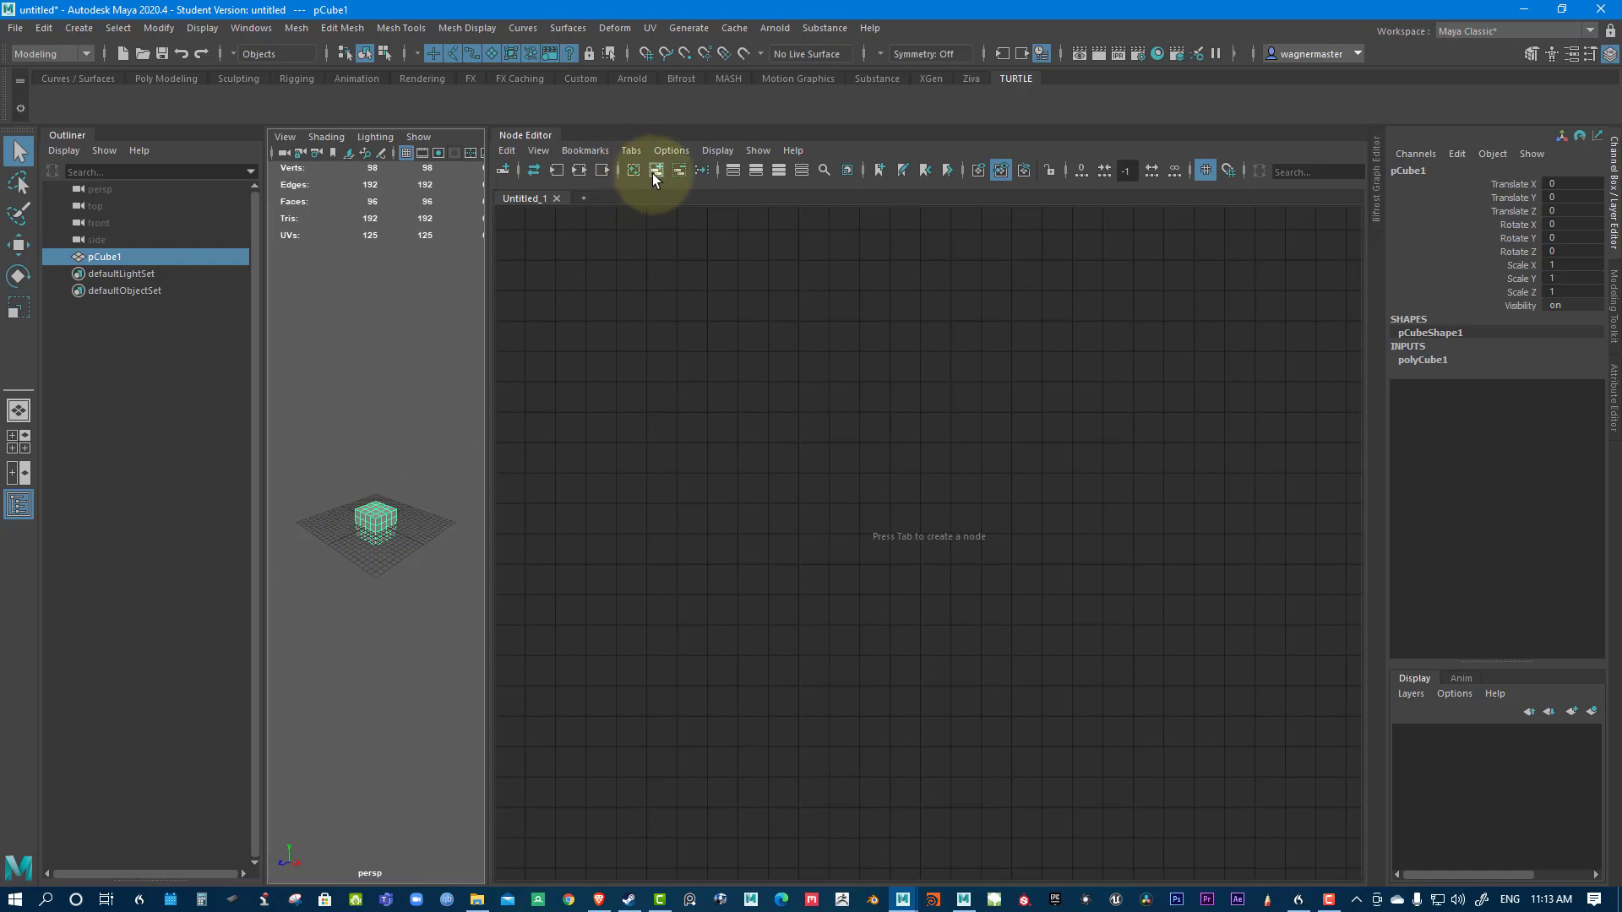
click(579, 171)
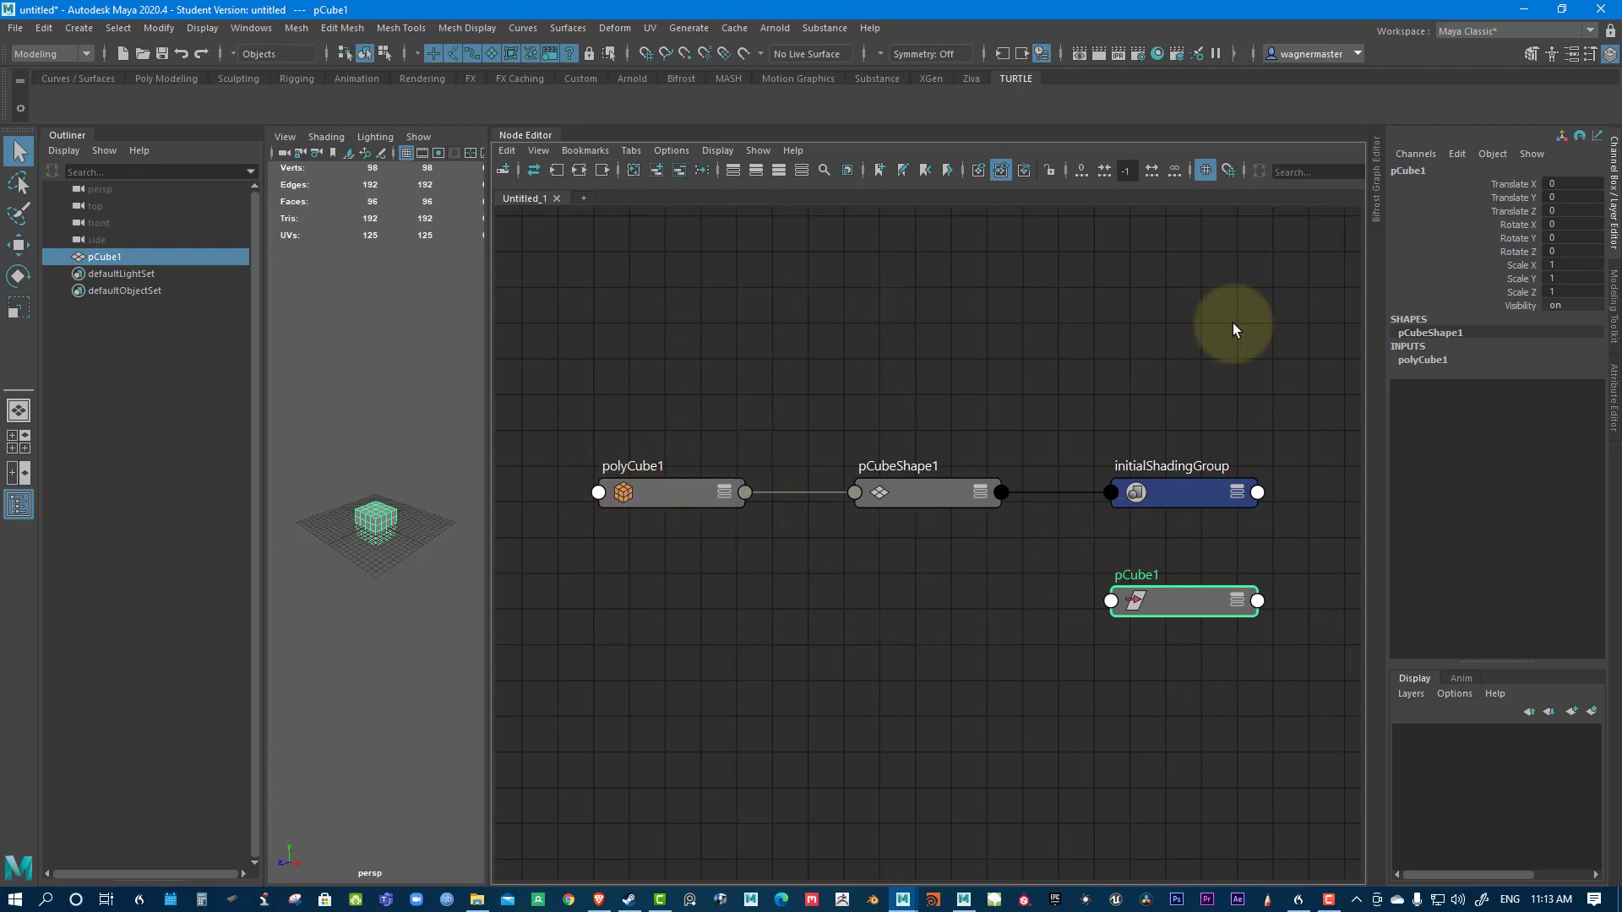
Show the initialShadingGroup attributes in the Attribute Editor after stepping through the other node tabs.
click(1613, 416)
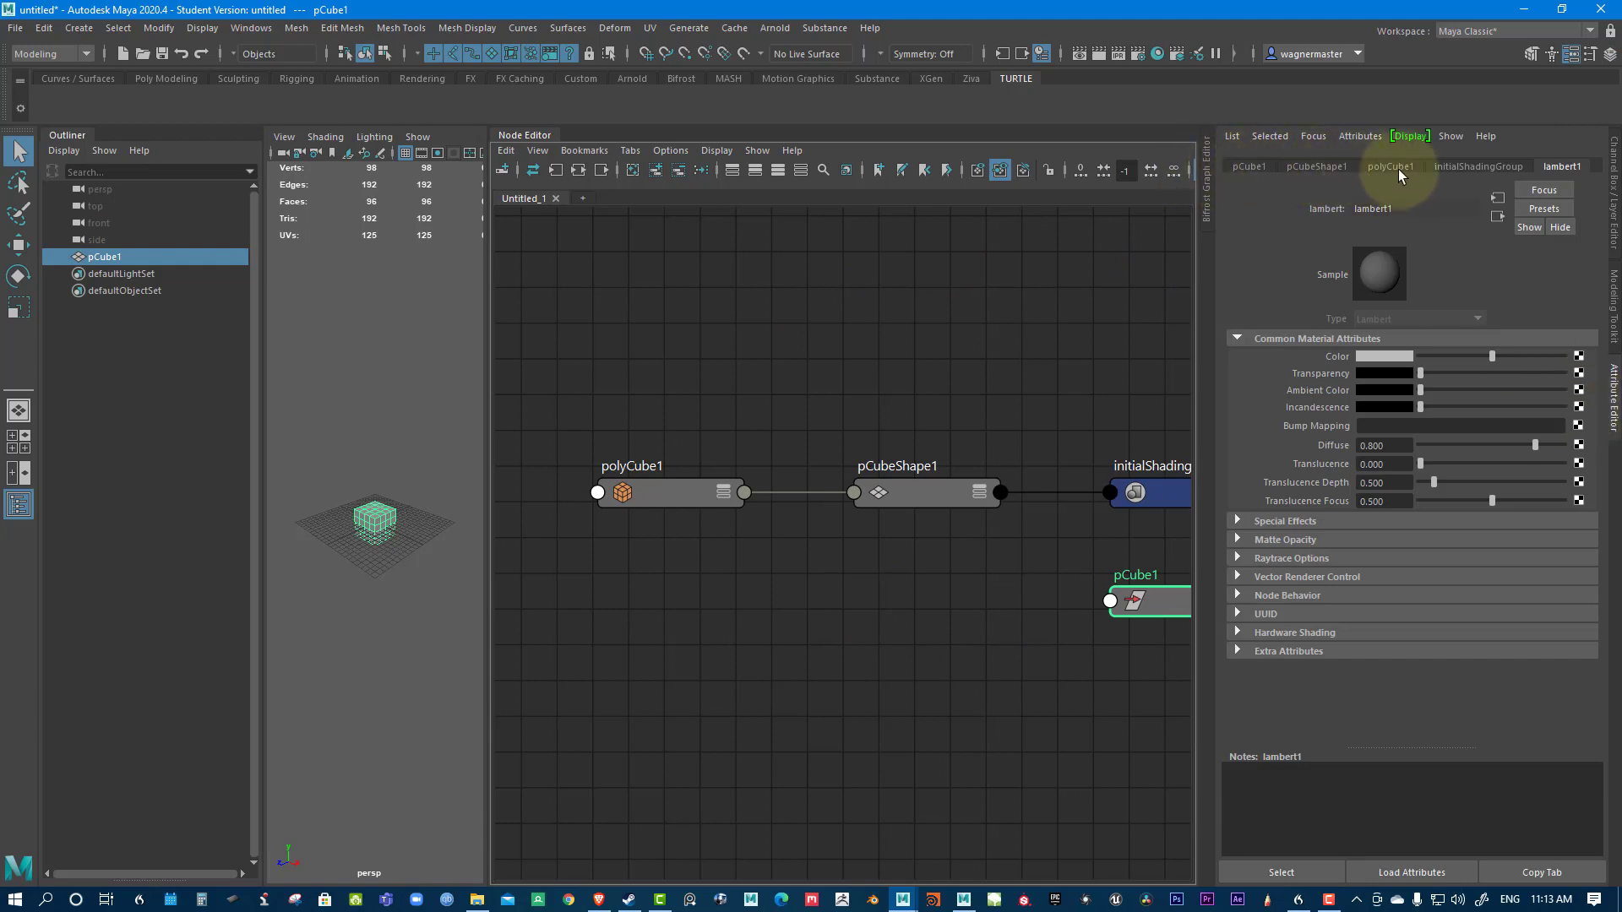
click(1457, 166)
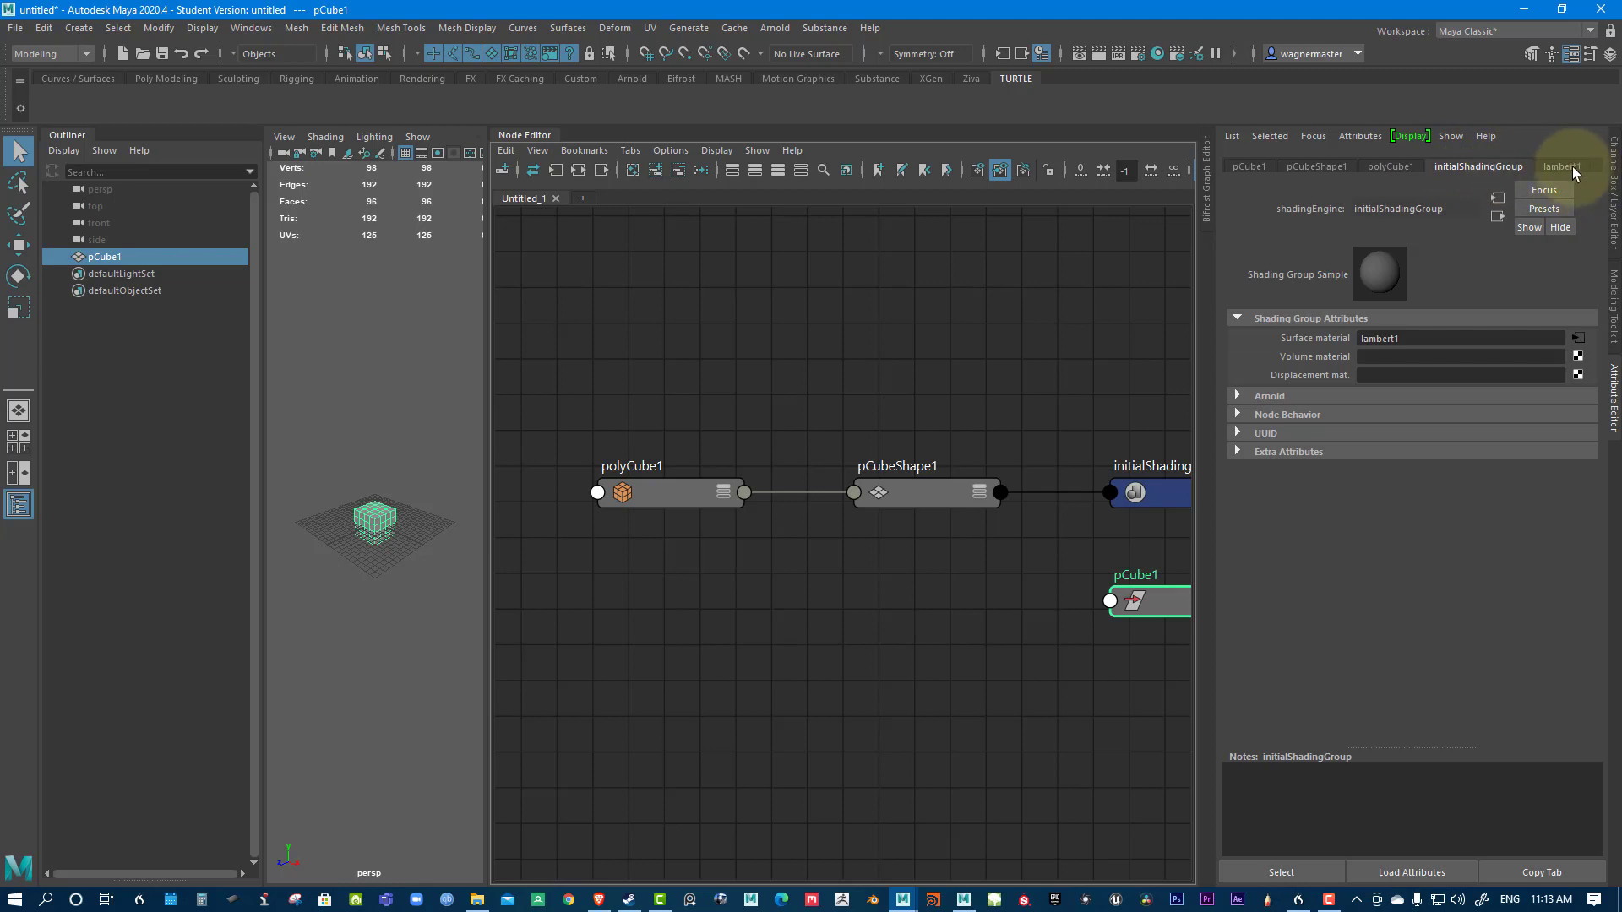
click(1248, 167)
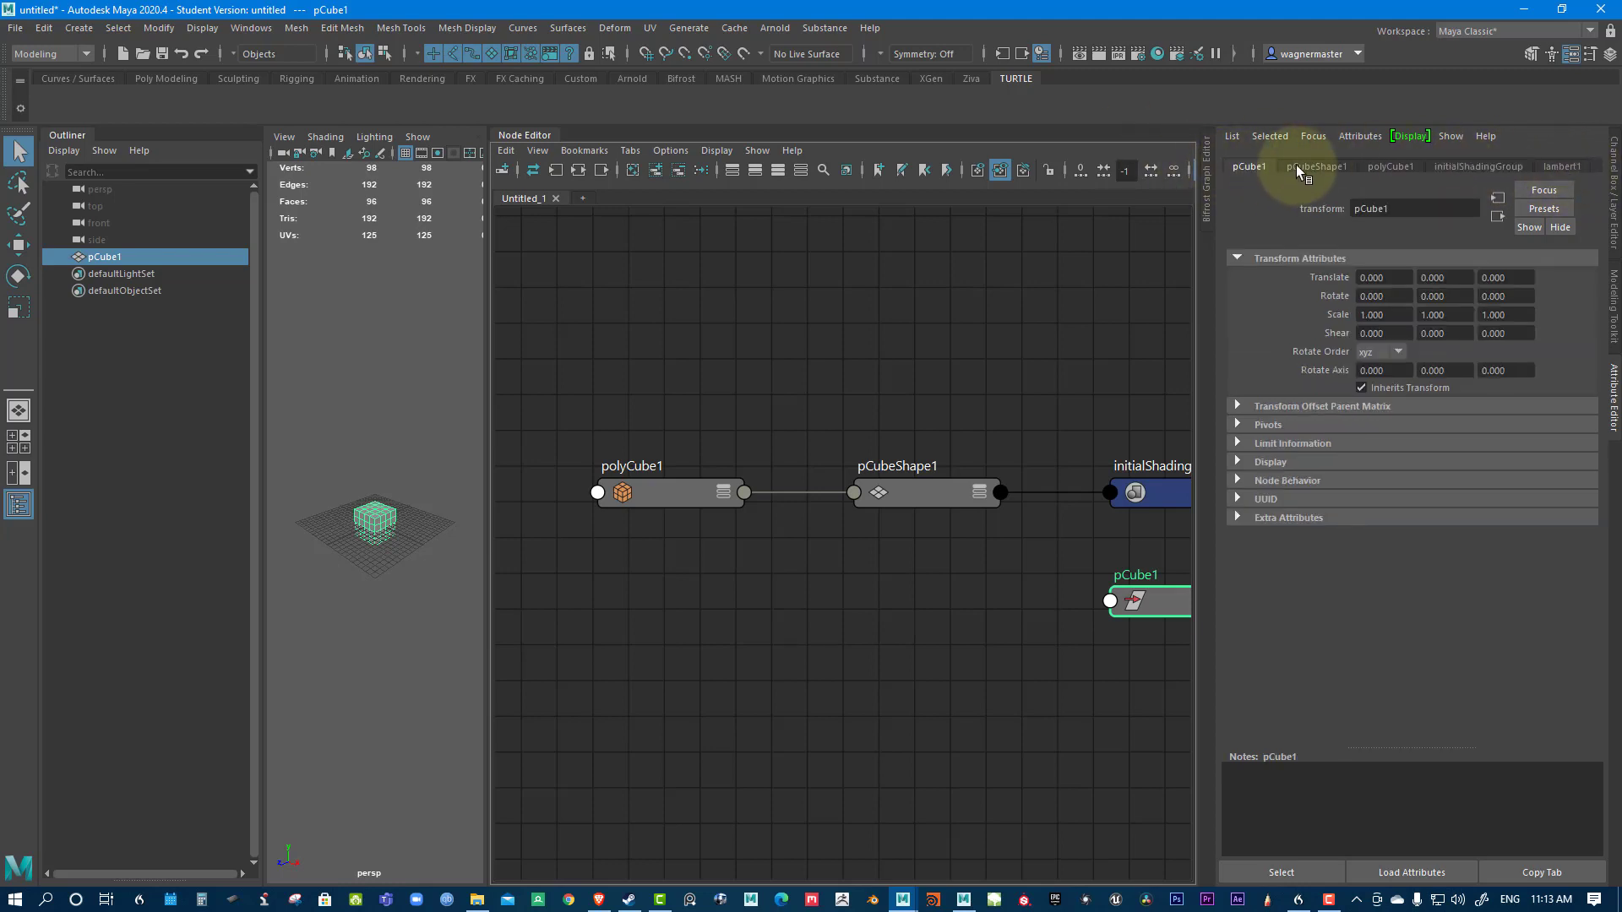
click(1317, 167)
click(1391, 166)
click(1474, 166)
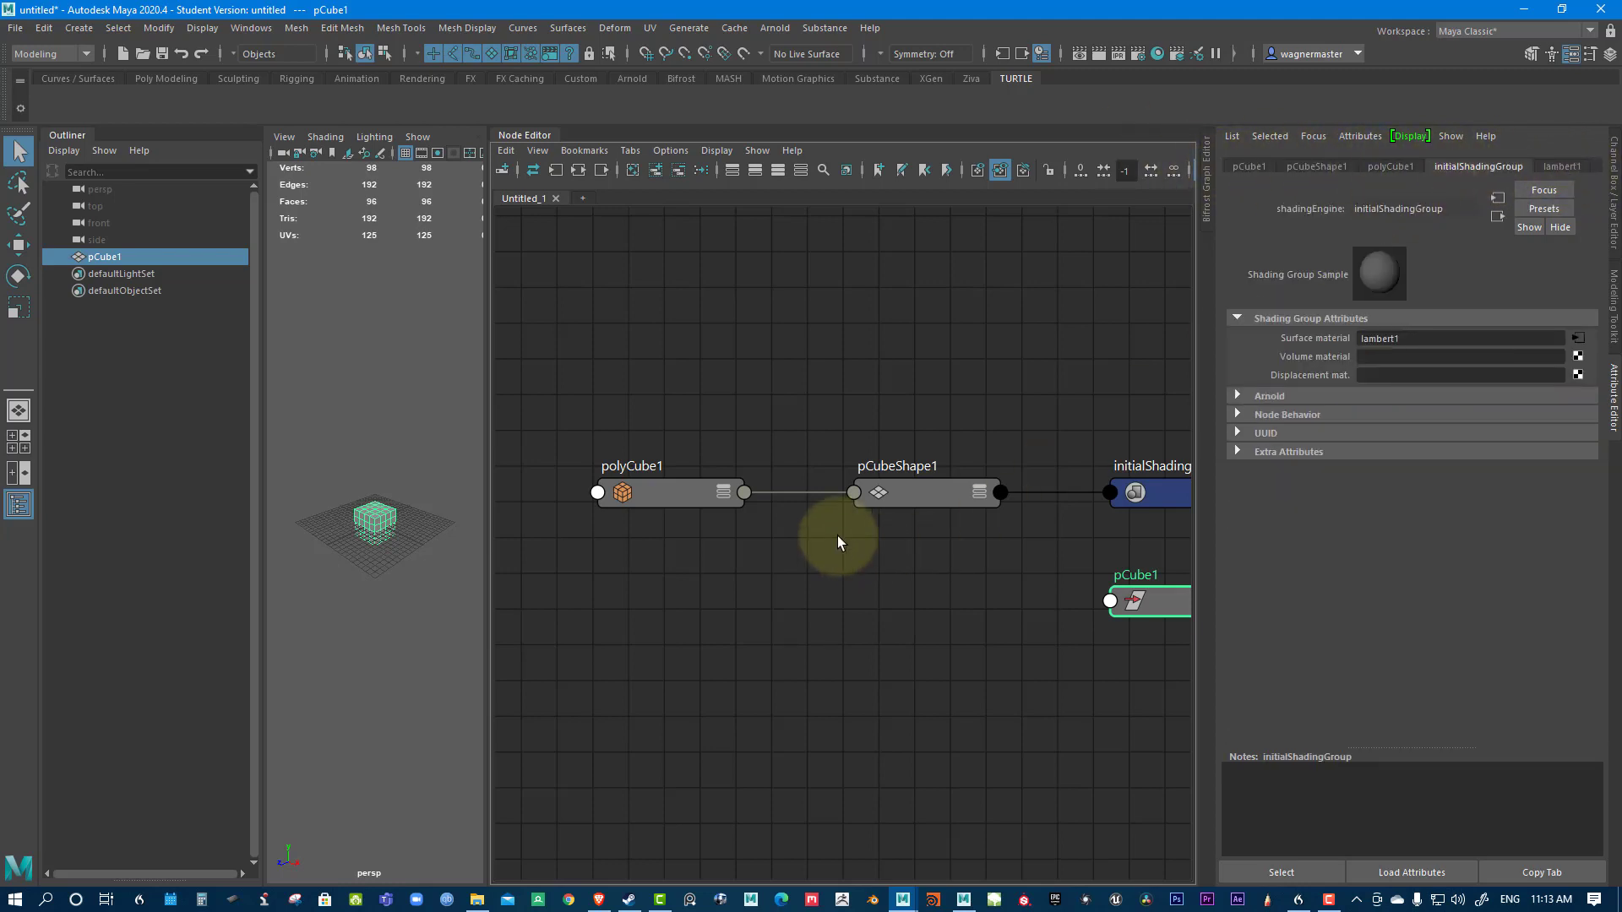
scroll(944, 590, down, 5)
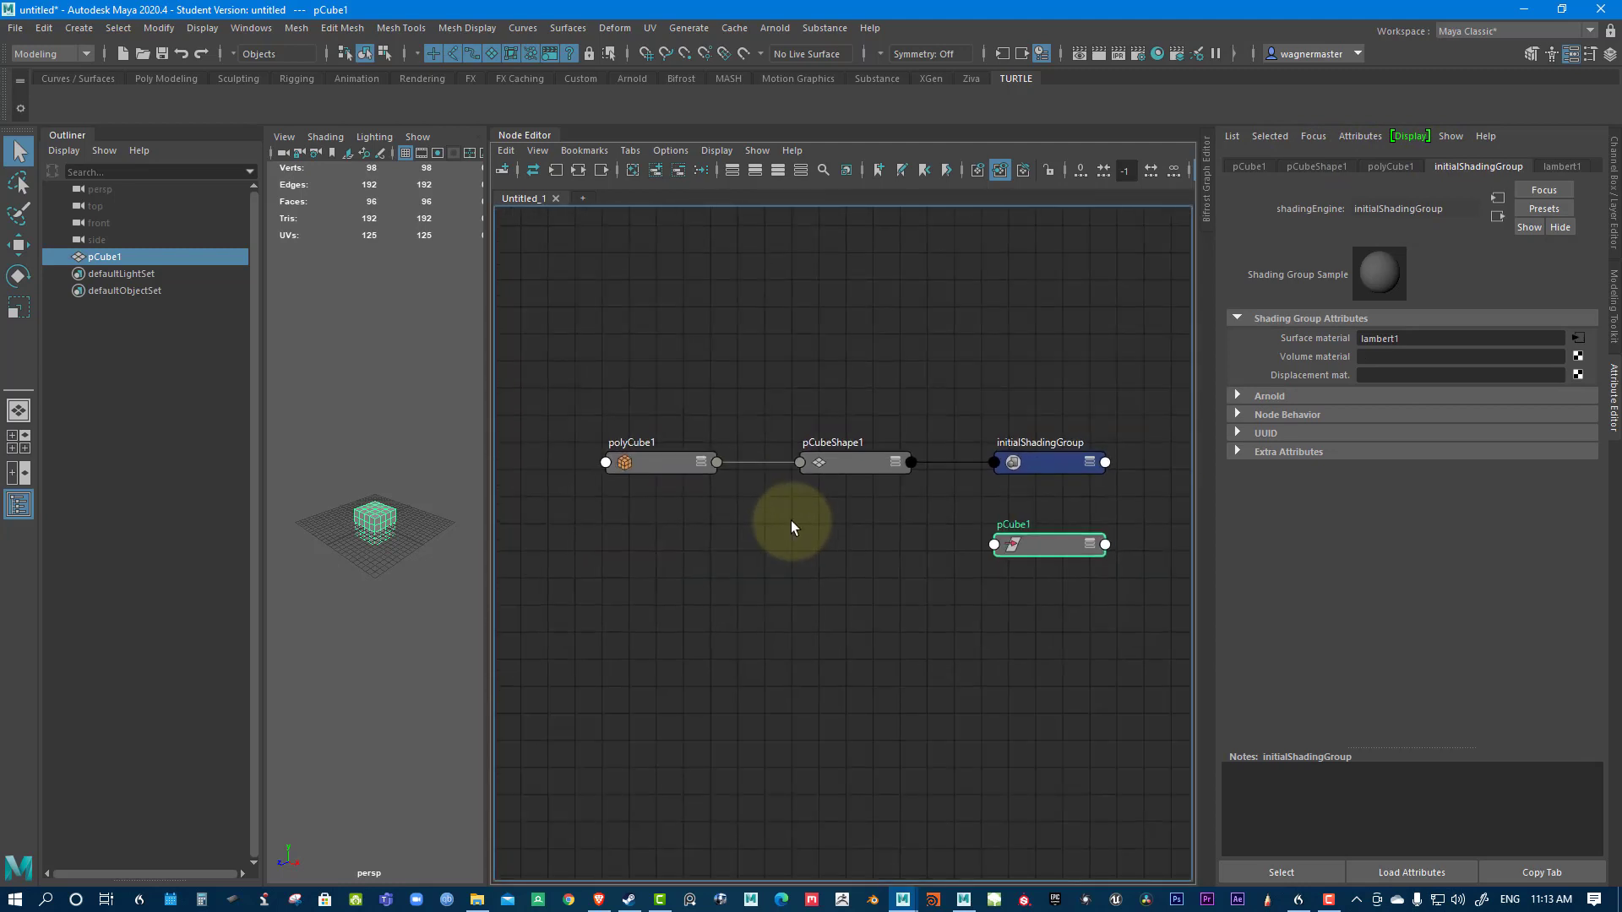
Rearrange pCube1, pCubeShape1, polyCube1 and initialShadingGroup into a new layout in the graph.
drag(1031, 544, 646, 341)
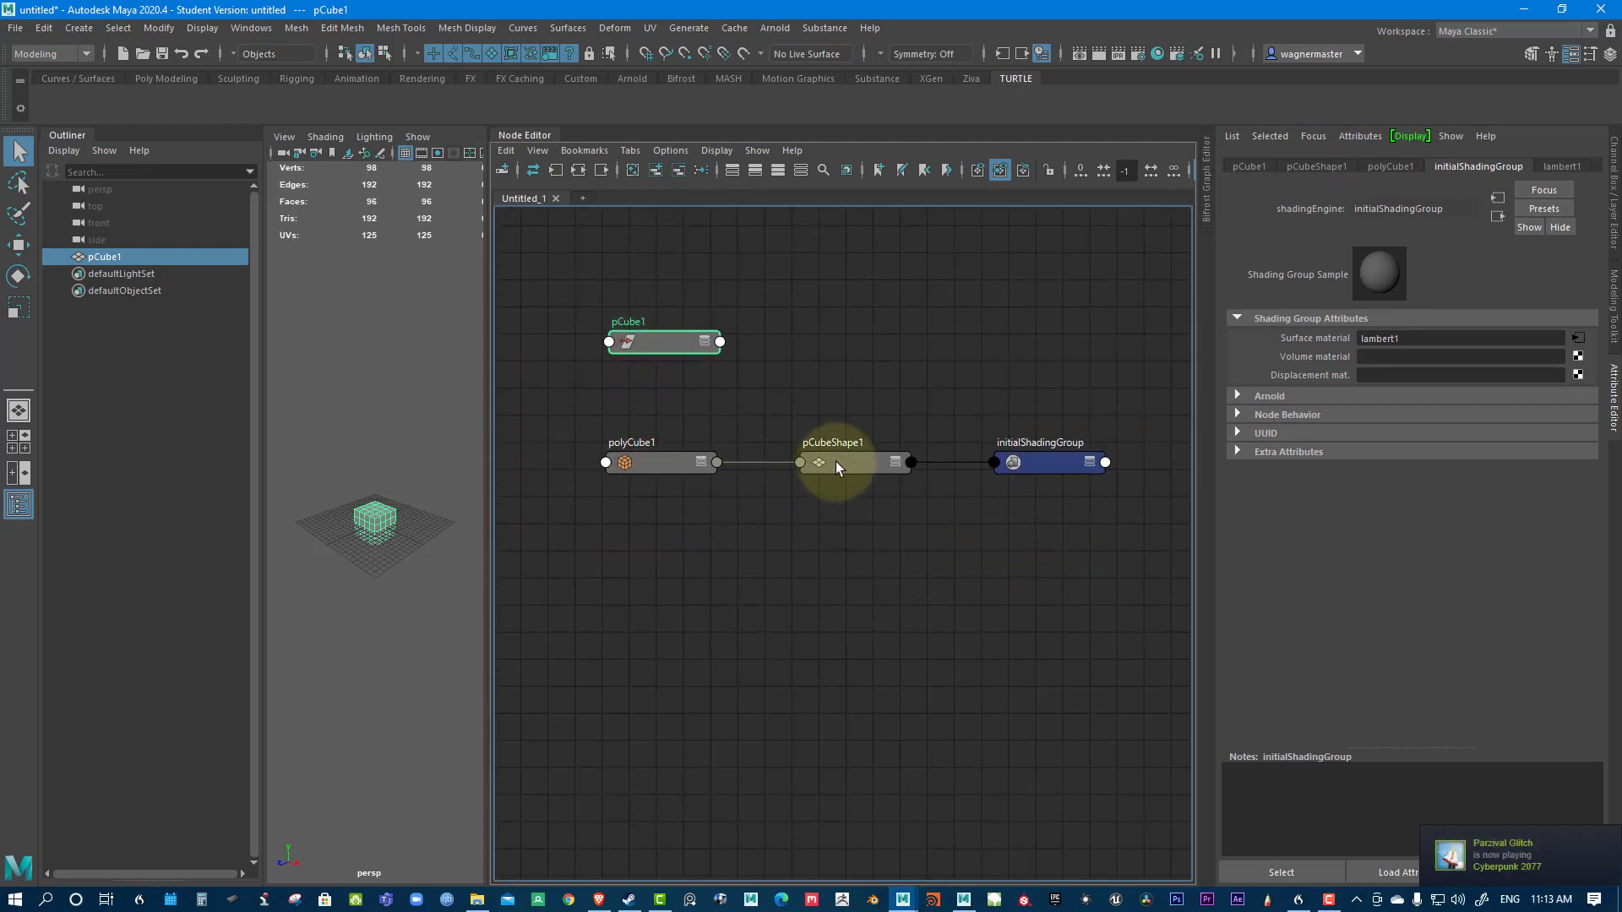
drag(836, 462, 823, 370)
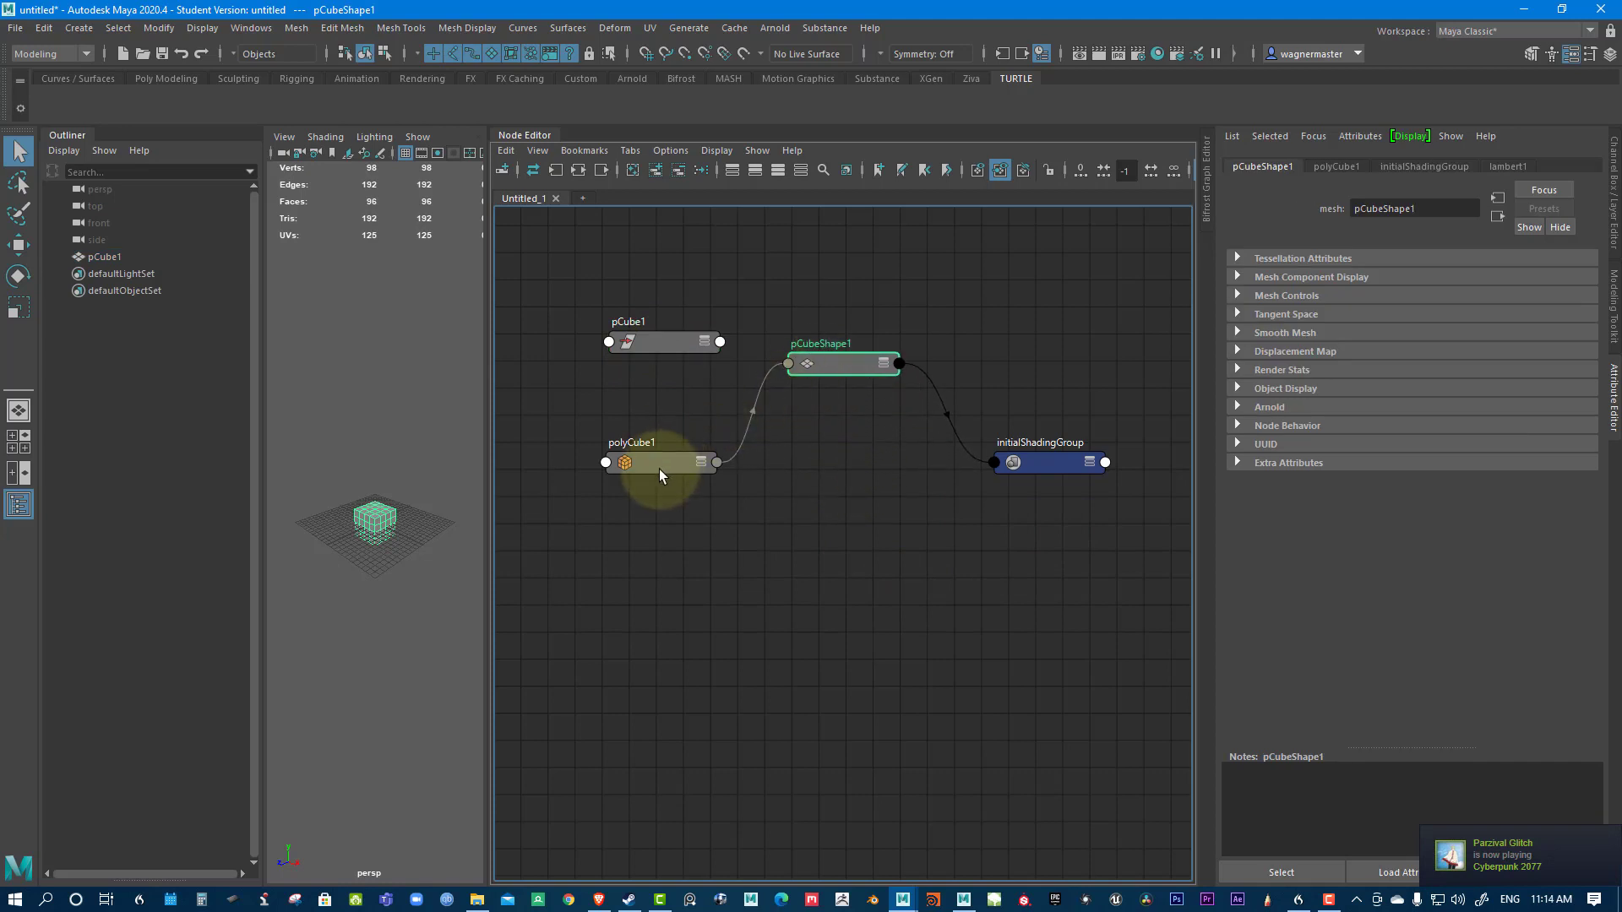
mouse_move(659, 469)
mouse_down()
mouse_move(780, 510)
mouse_move(654, 442)
mouse_move(676, 480)
mouse_up()
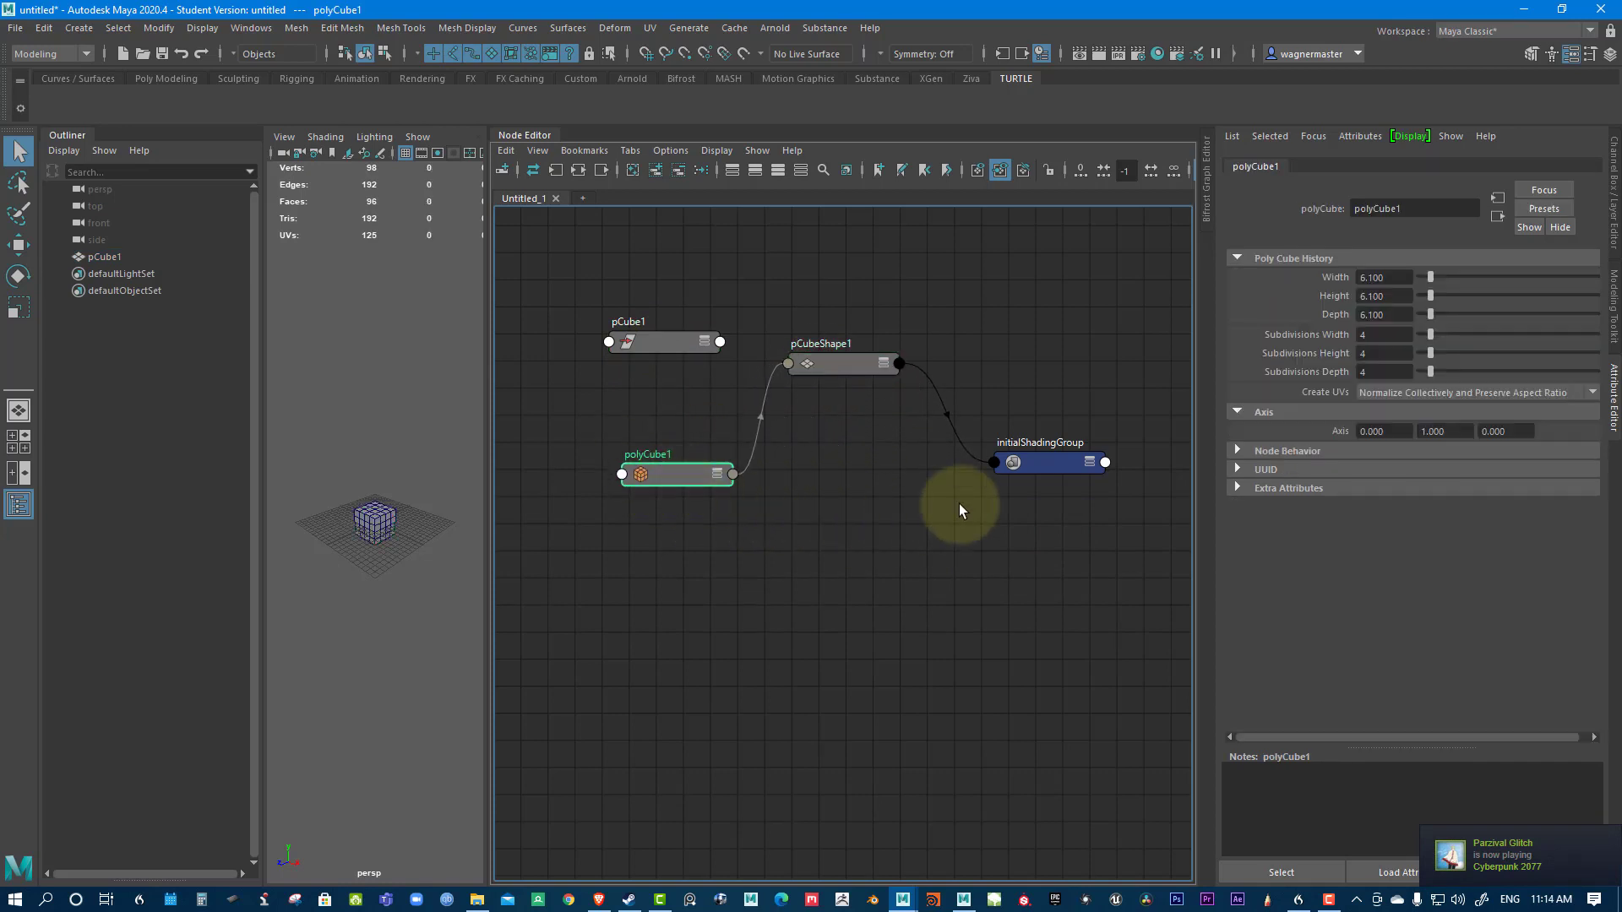
drag(1038, 460, 1082, 369)
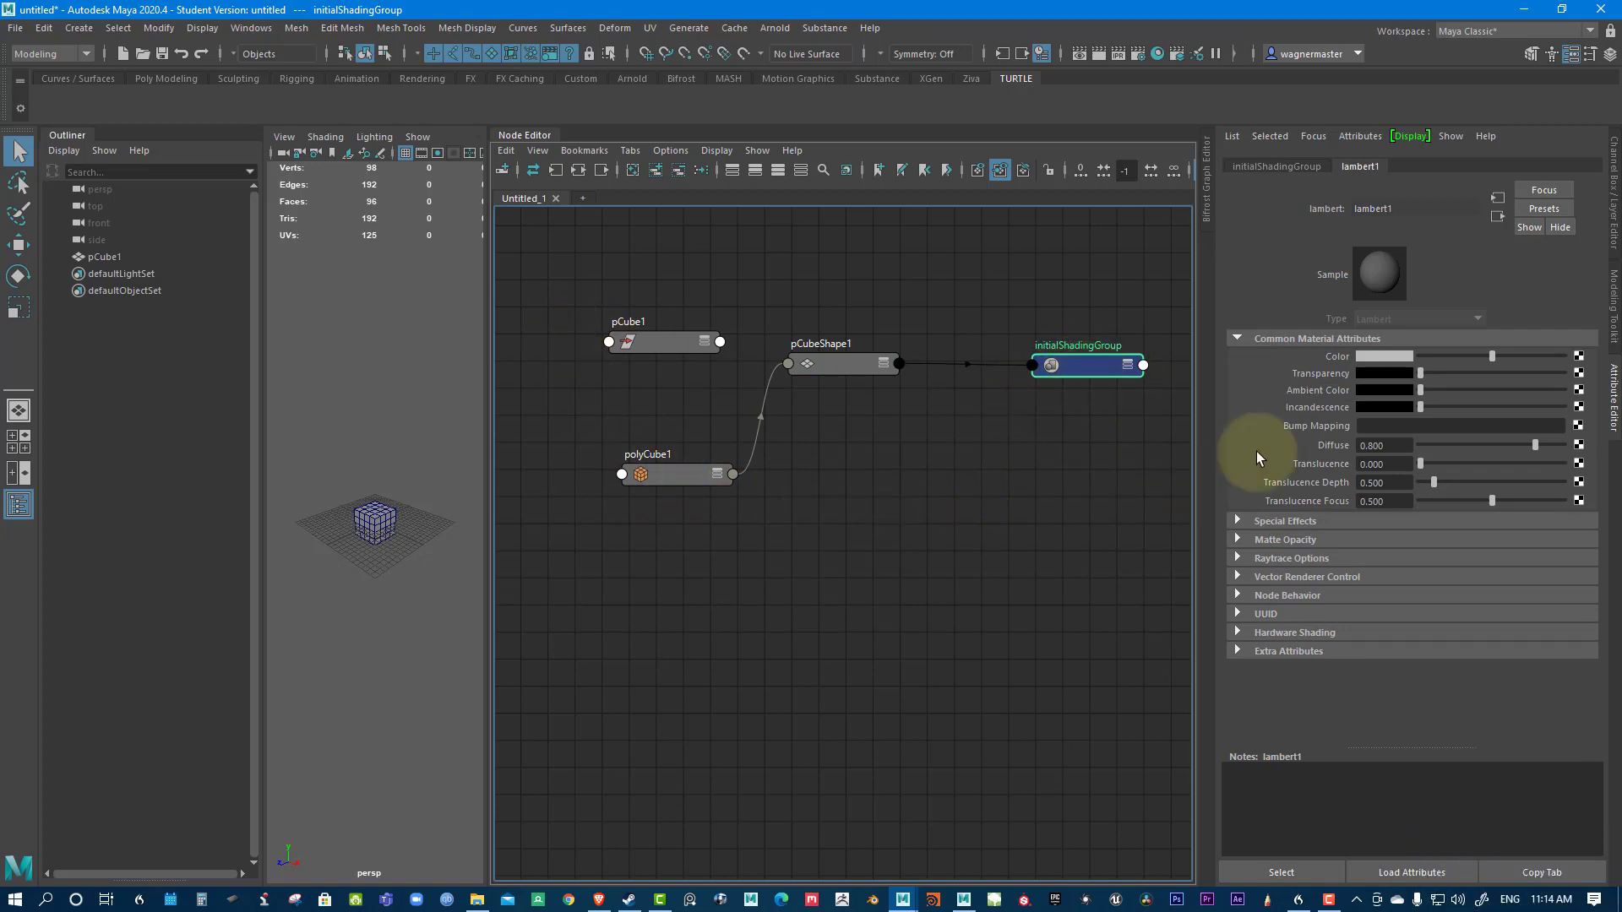
Select each node in turn to inspect its attributes, ending on pCube1.
click(845, 363)
click(657, 473)
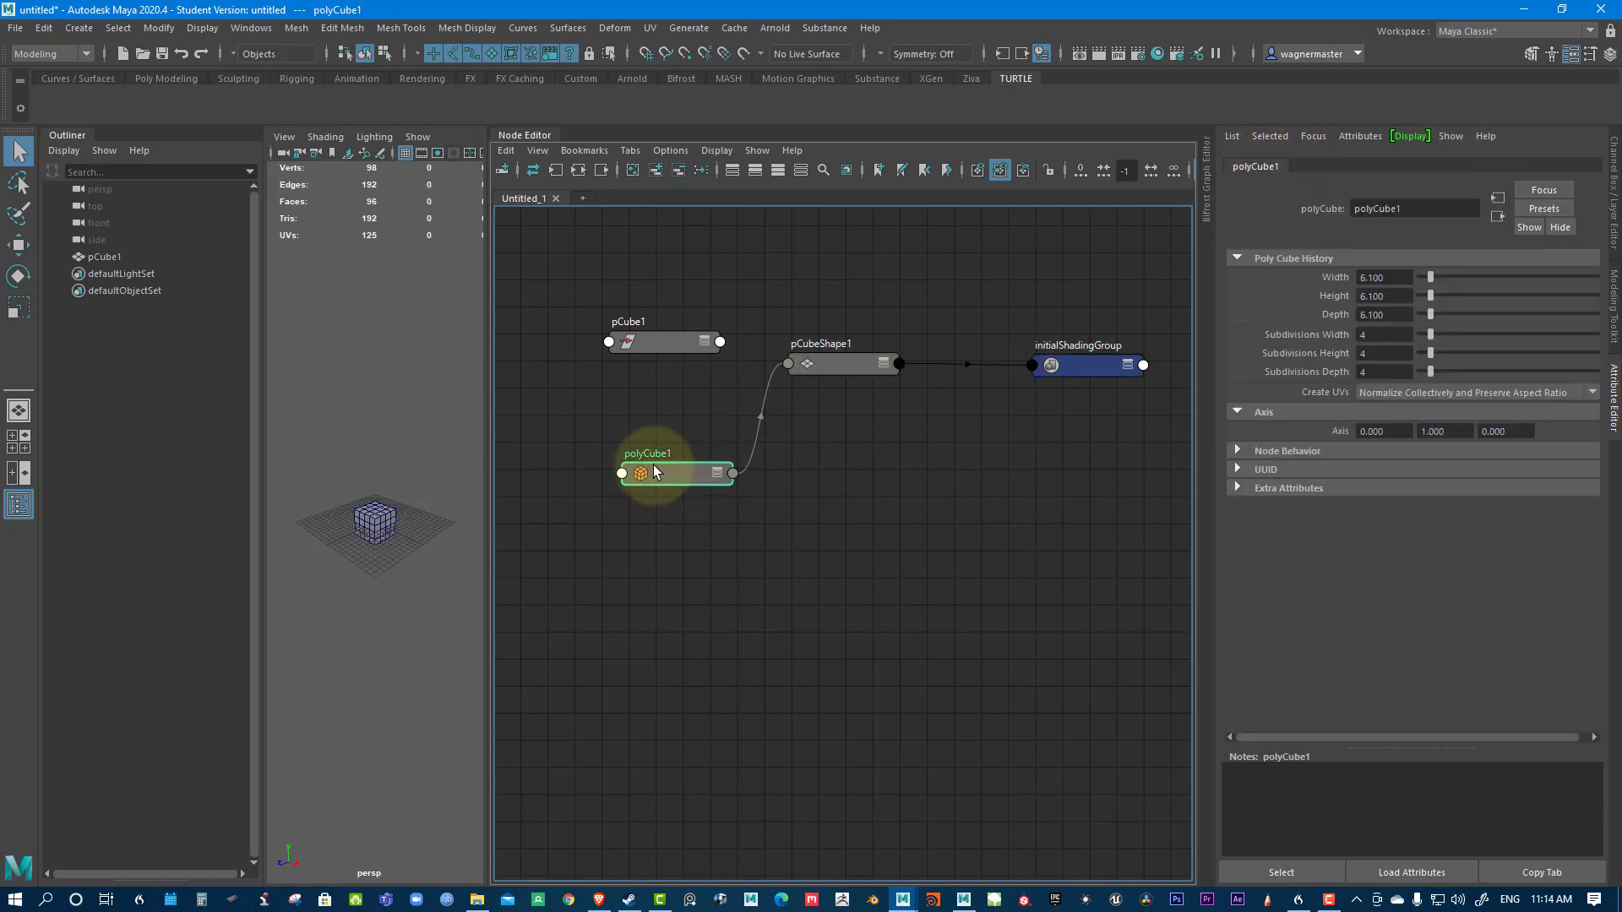
click(659, 343)
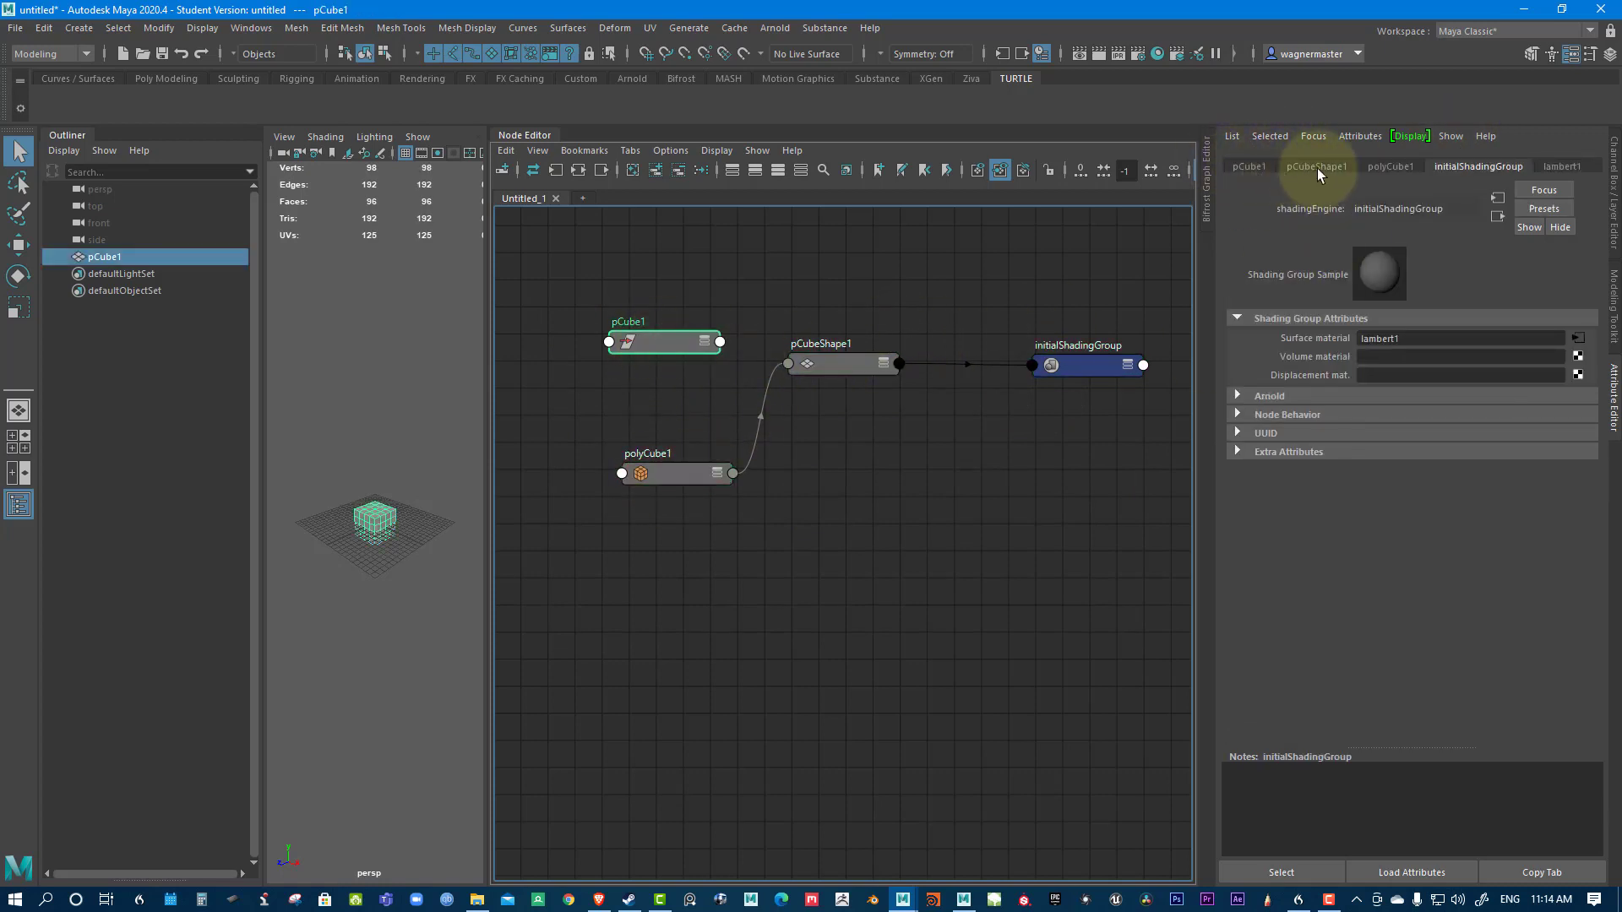
click(843, 365)
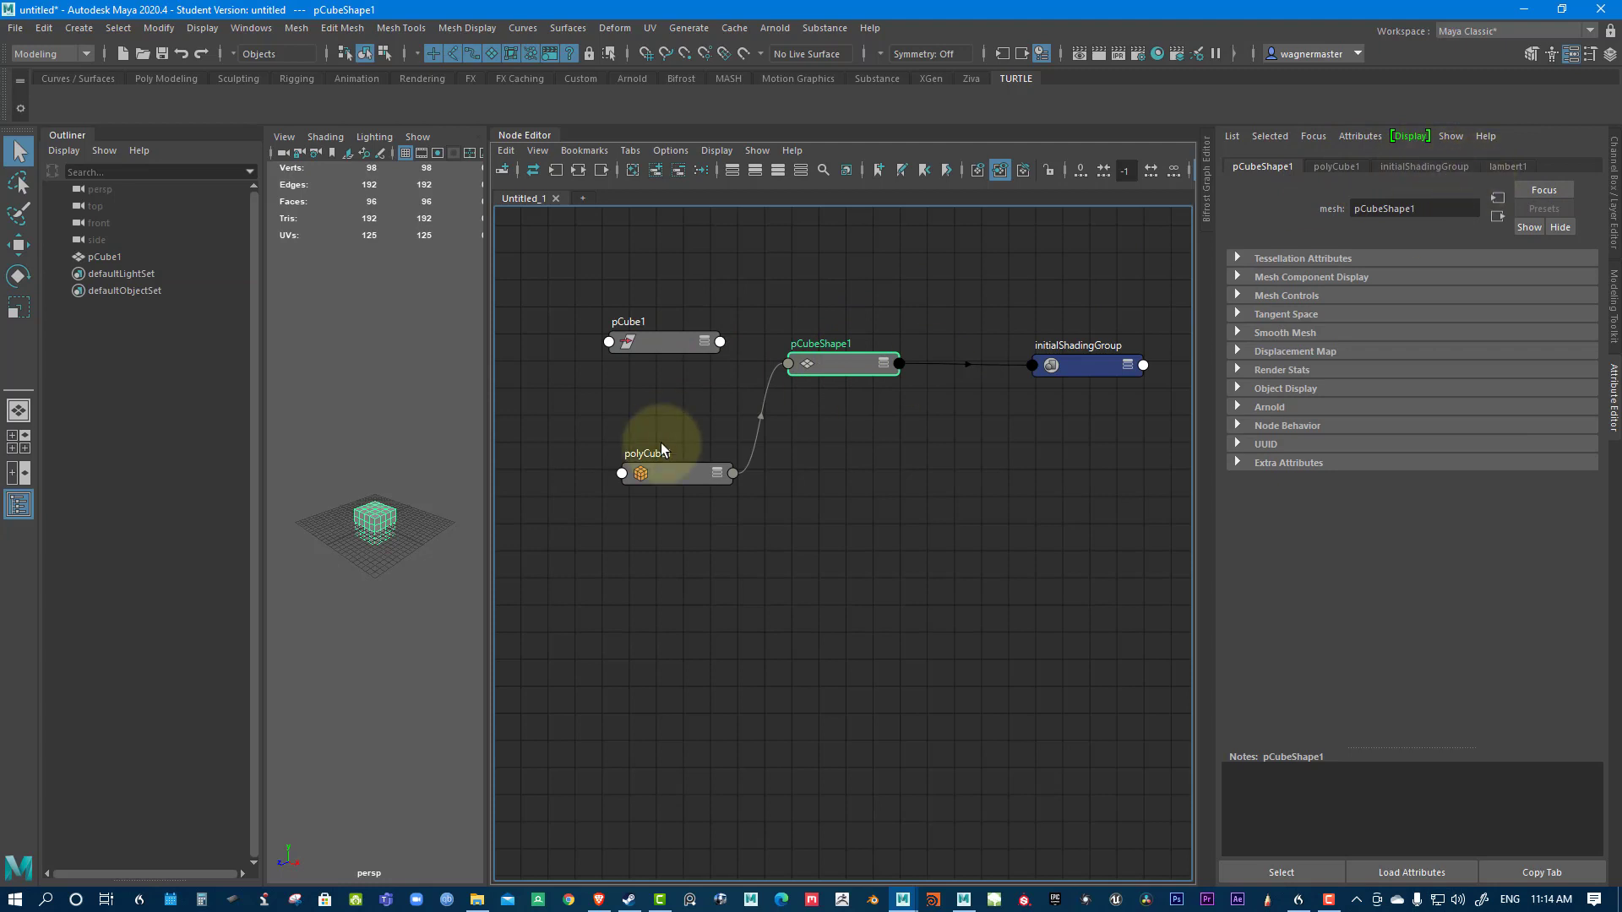
click(671, 473)
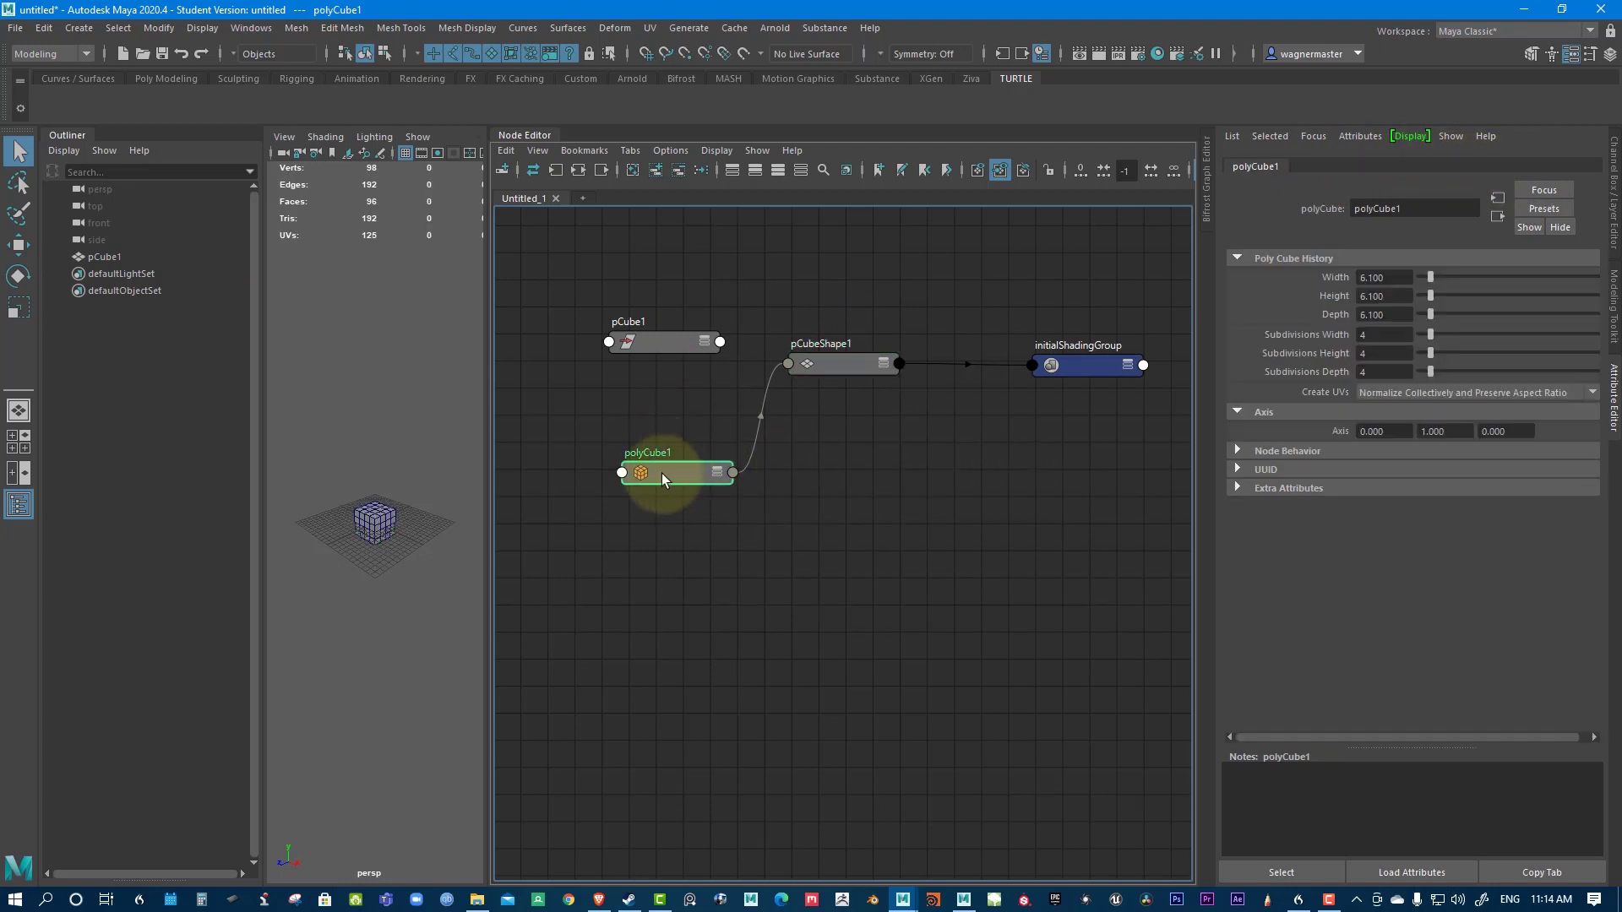
click(1075, 372)
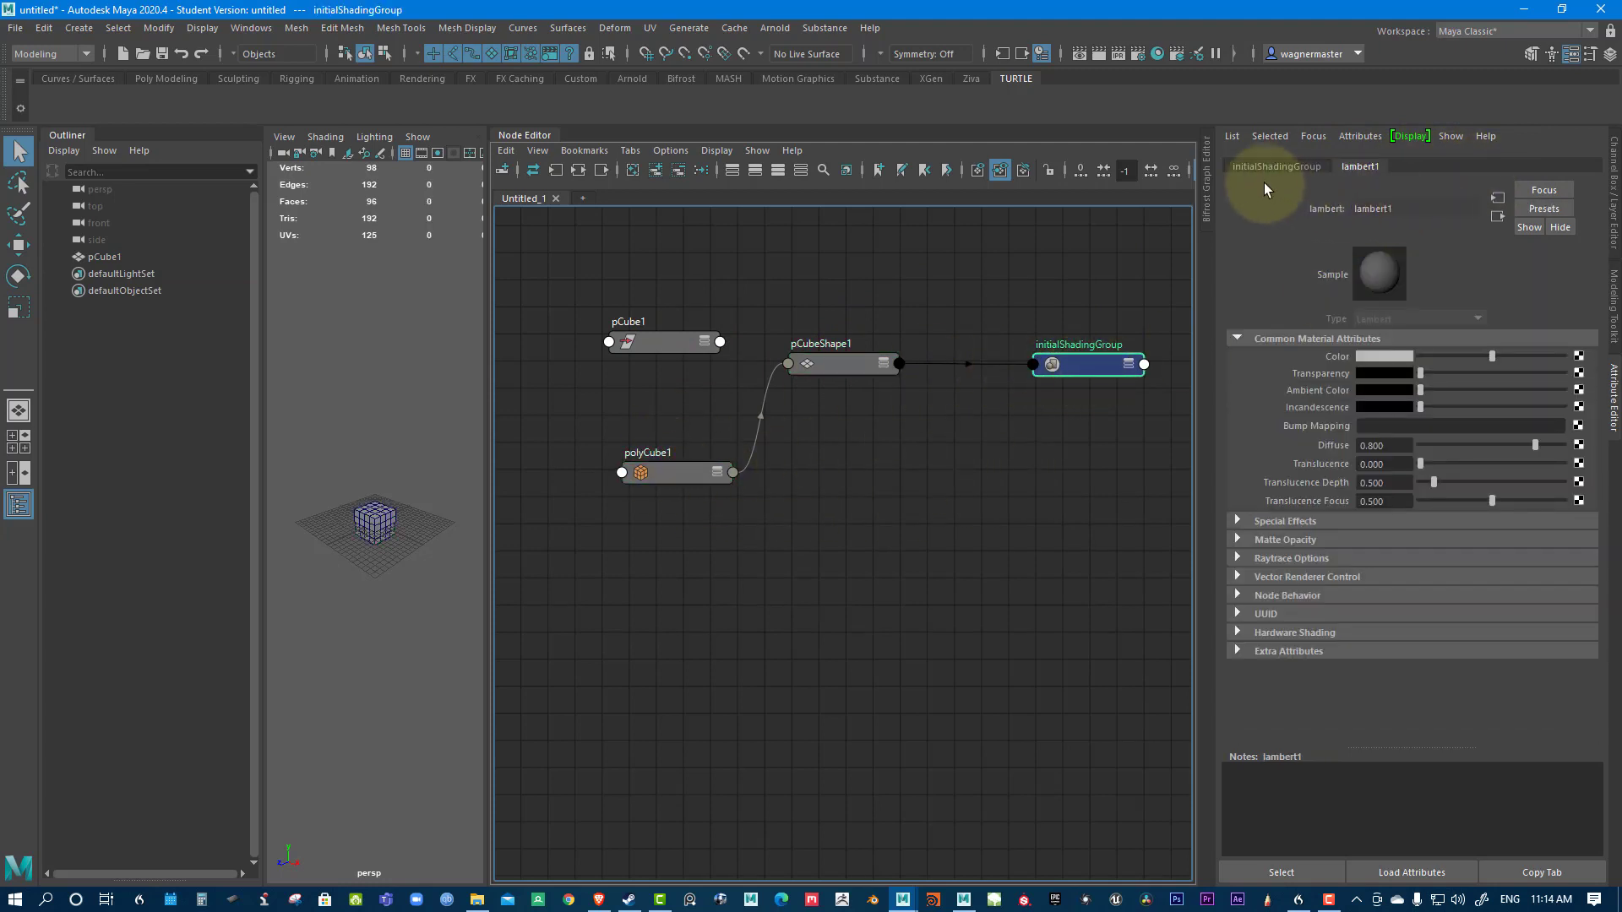
click(1283, 168)
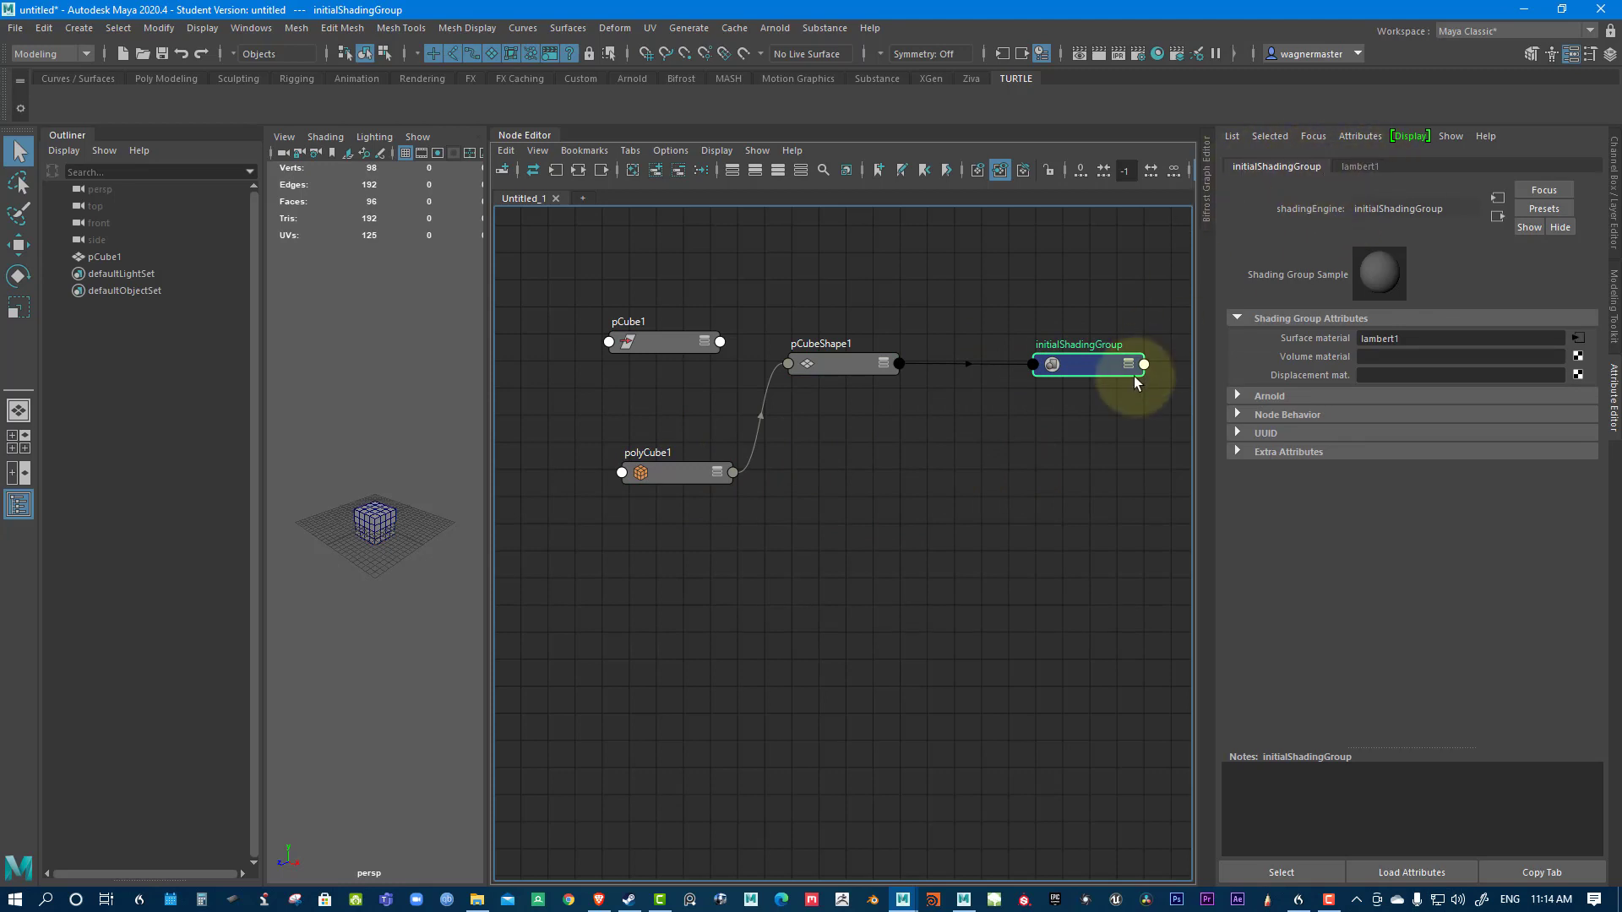
click(813, 353)
click(662, 348)
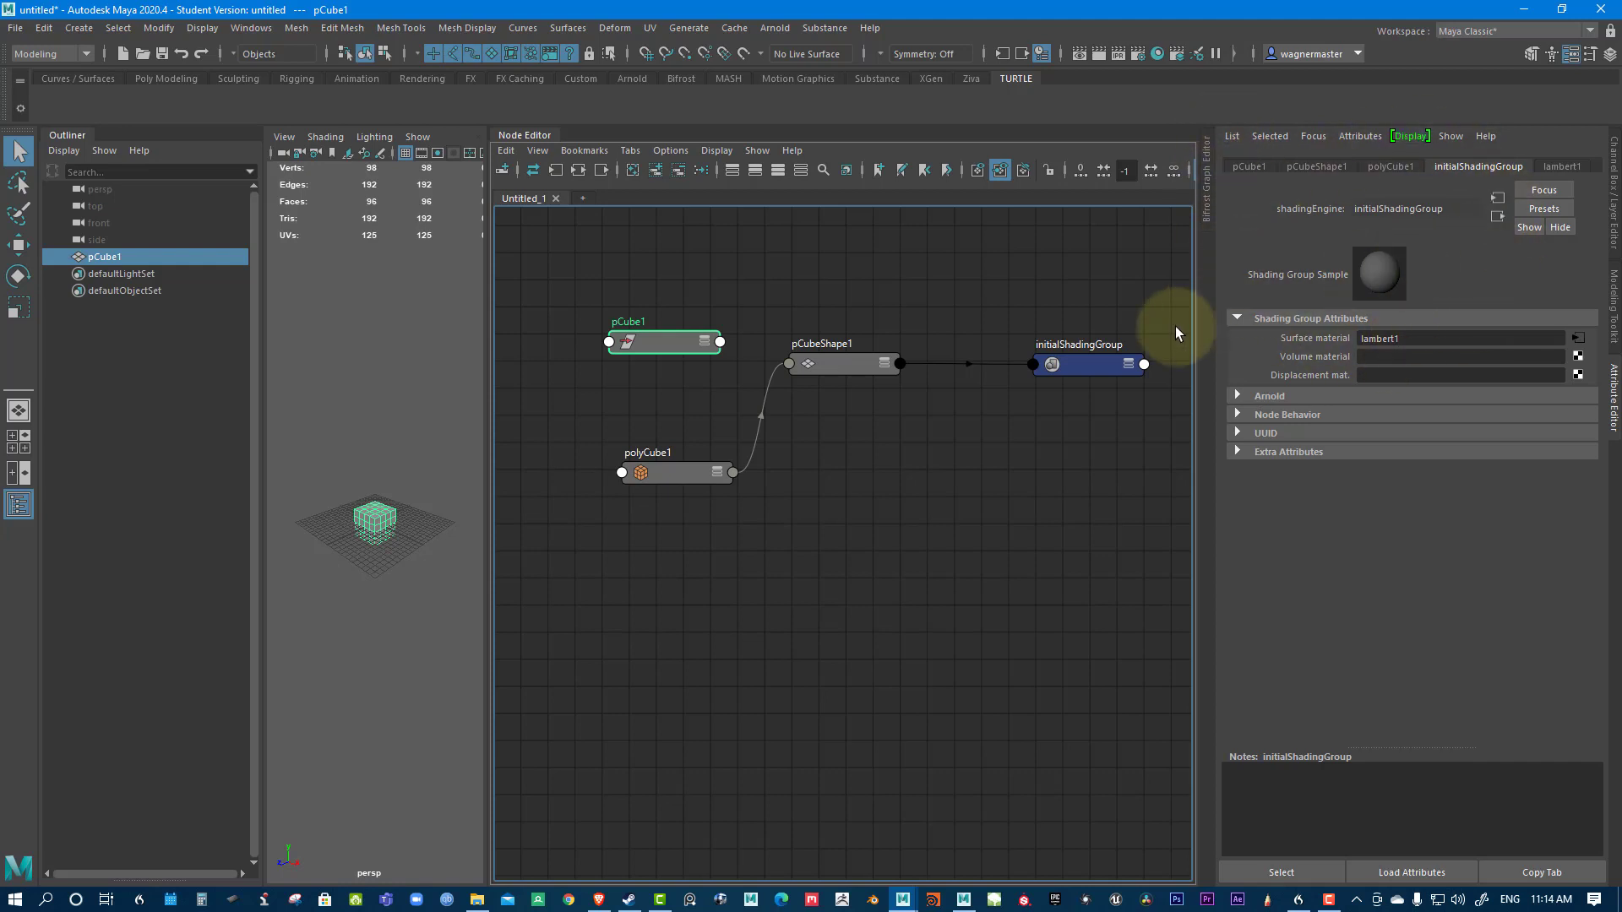
Expand pCubeShape1 to its full attribute list and reposition pCube1, pCubeShape1 and polyCube1.
drag(636, 345, 640, 308)
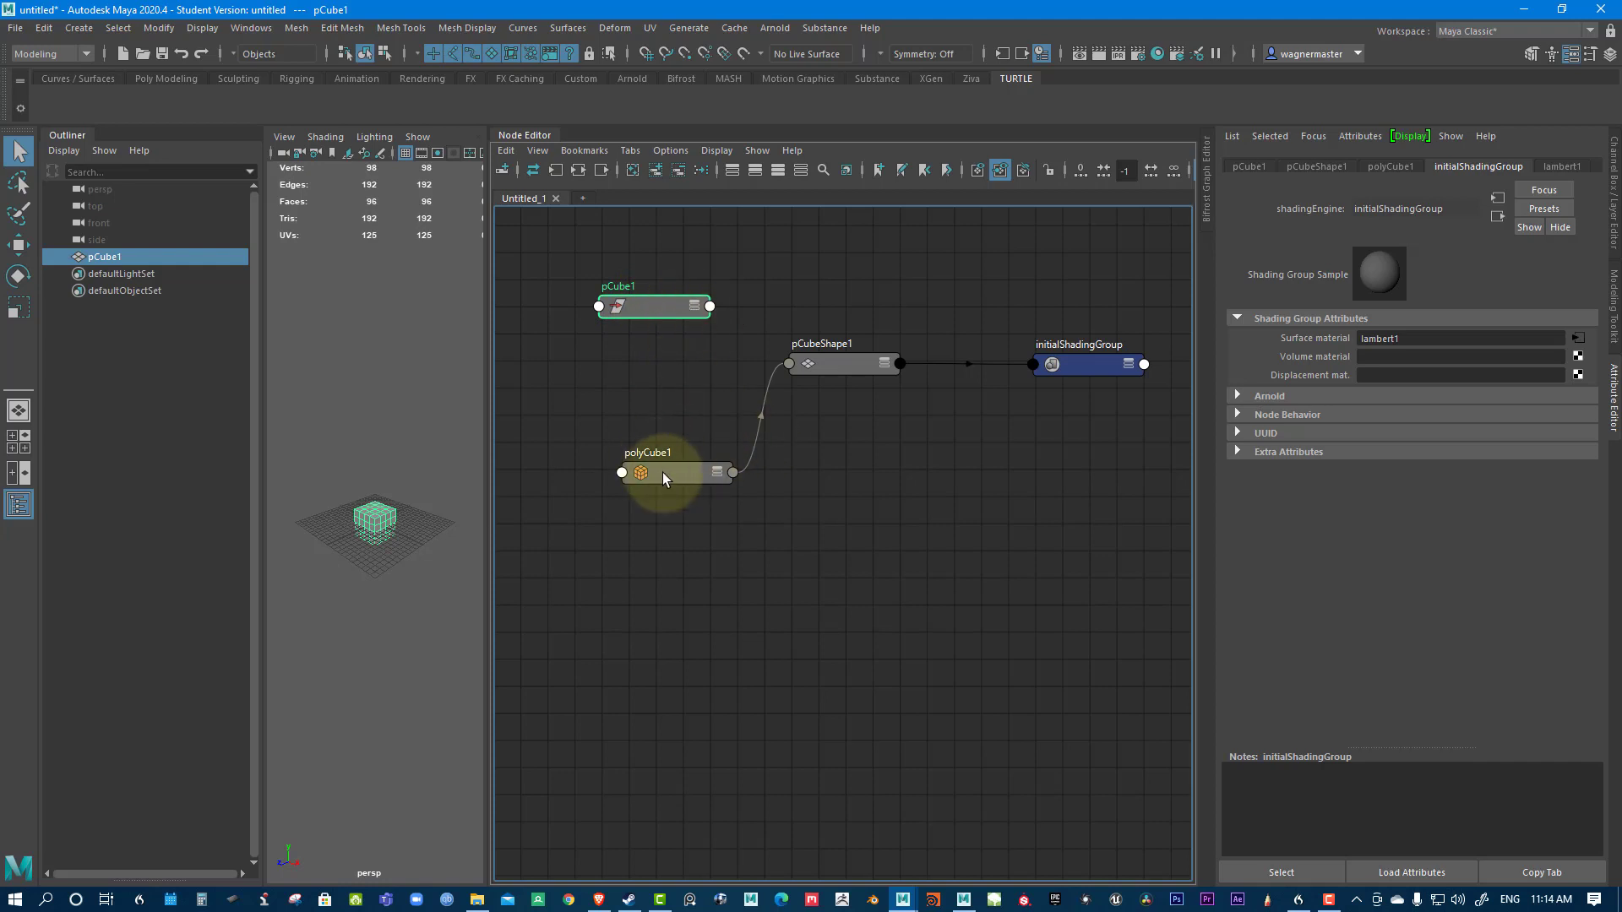
click(883, 365)
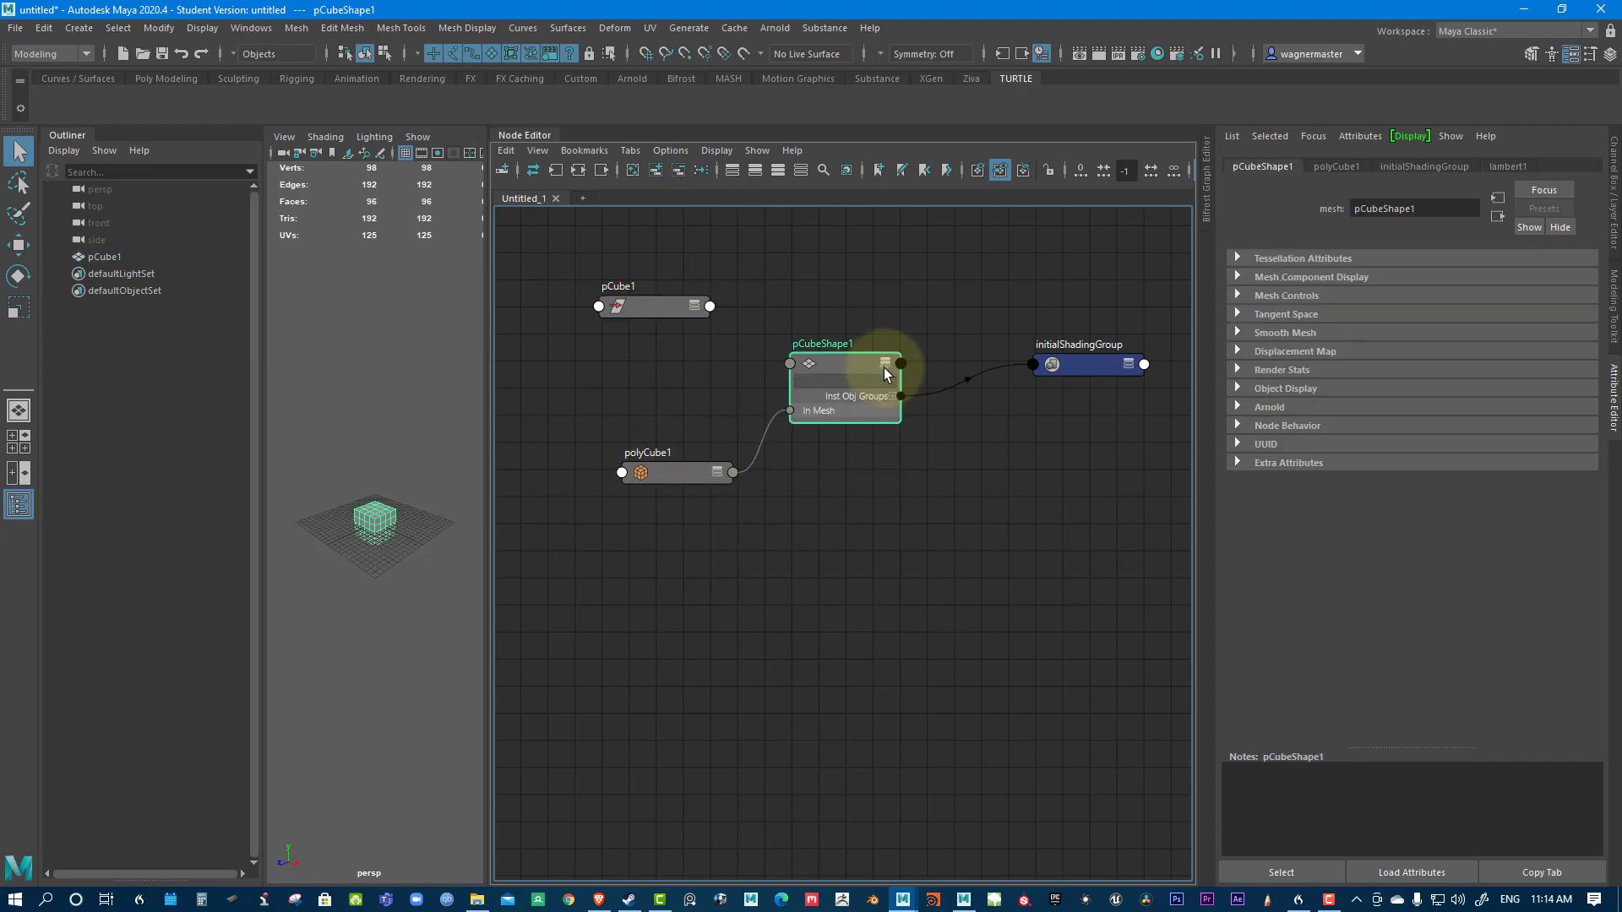
click(884, 365)
drag(862, 363, 891, 302)
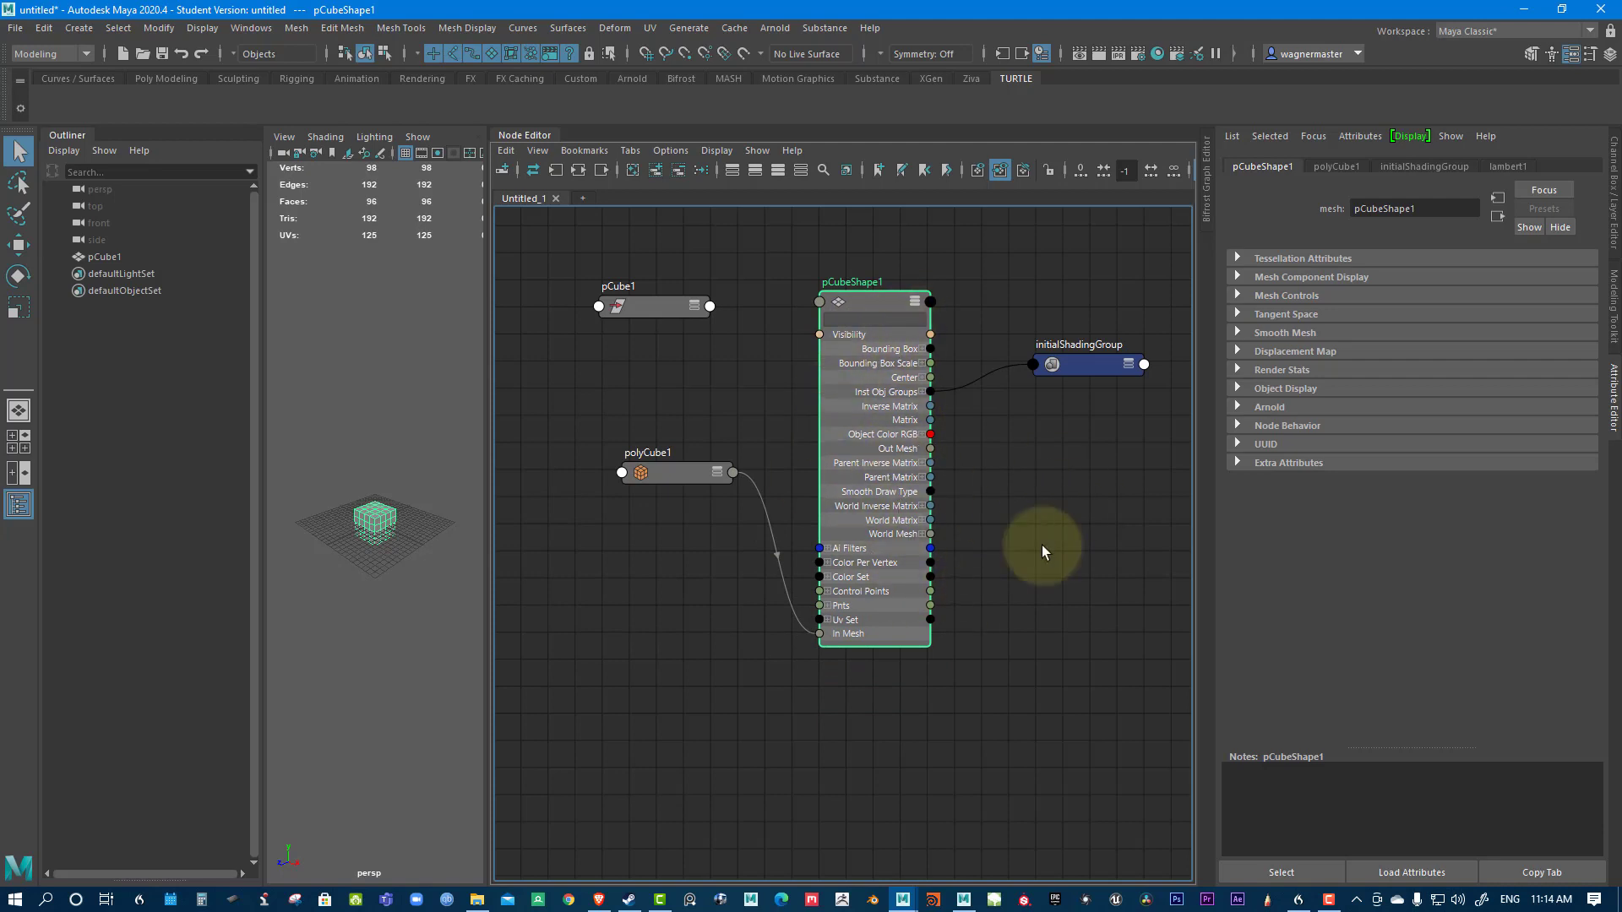
drag(672, 472, 643, 601)
drag(640, 305, 691, 298)
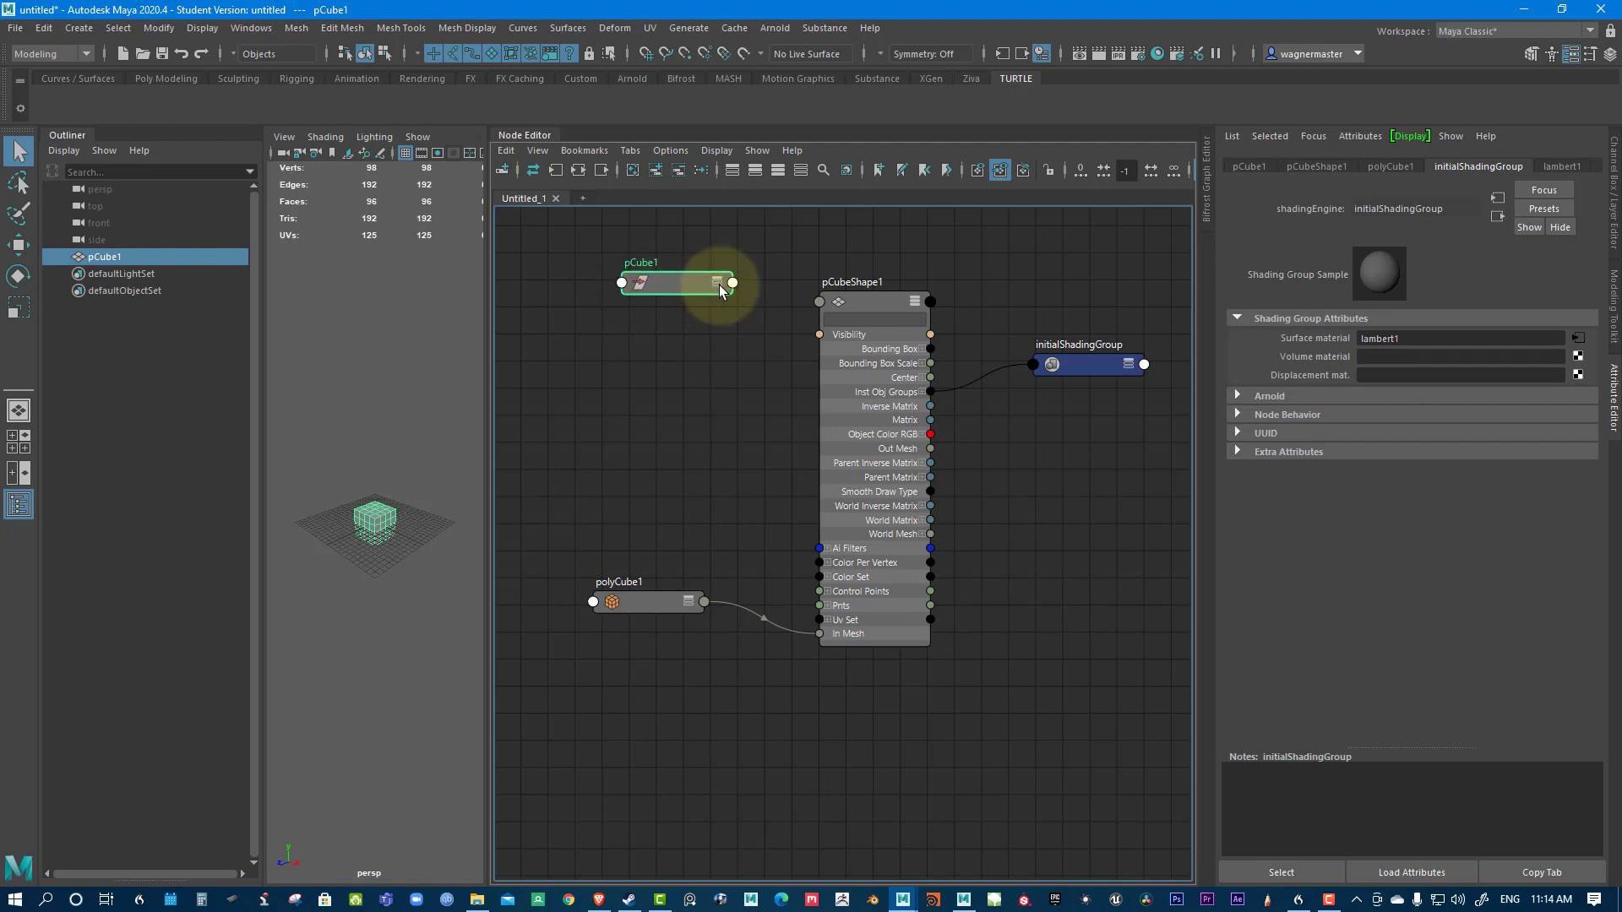
Expand pCube1 to its full attribute list and nudge it and pCubeShape1 into place.
click(718, 285)
click(720, 287)
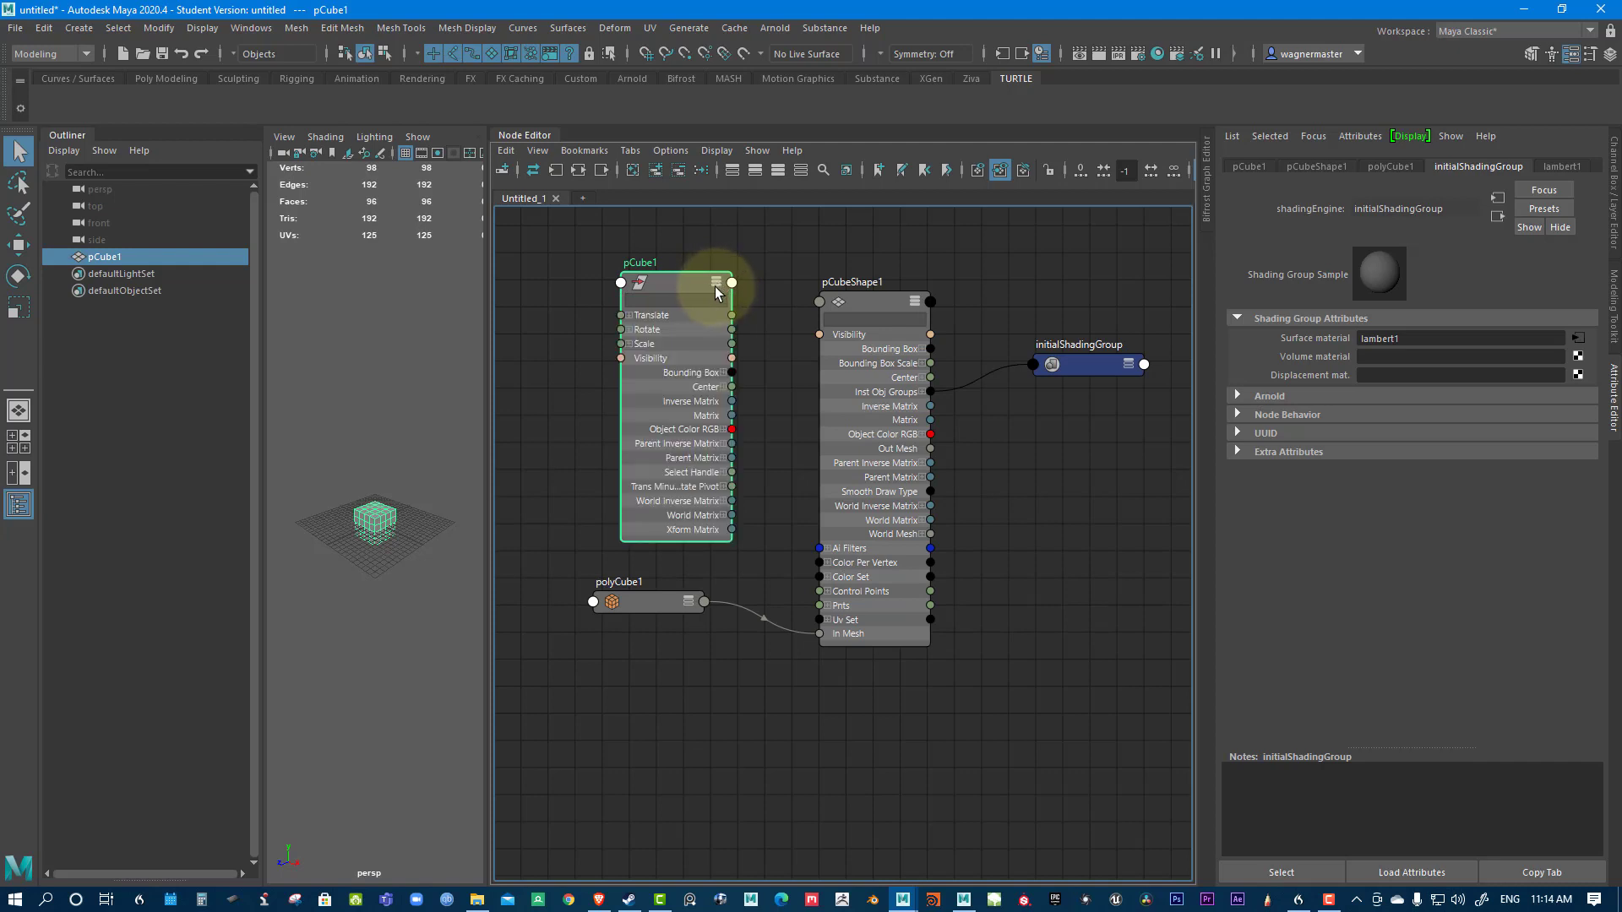
drag(711, 290, 672, 265)
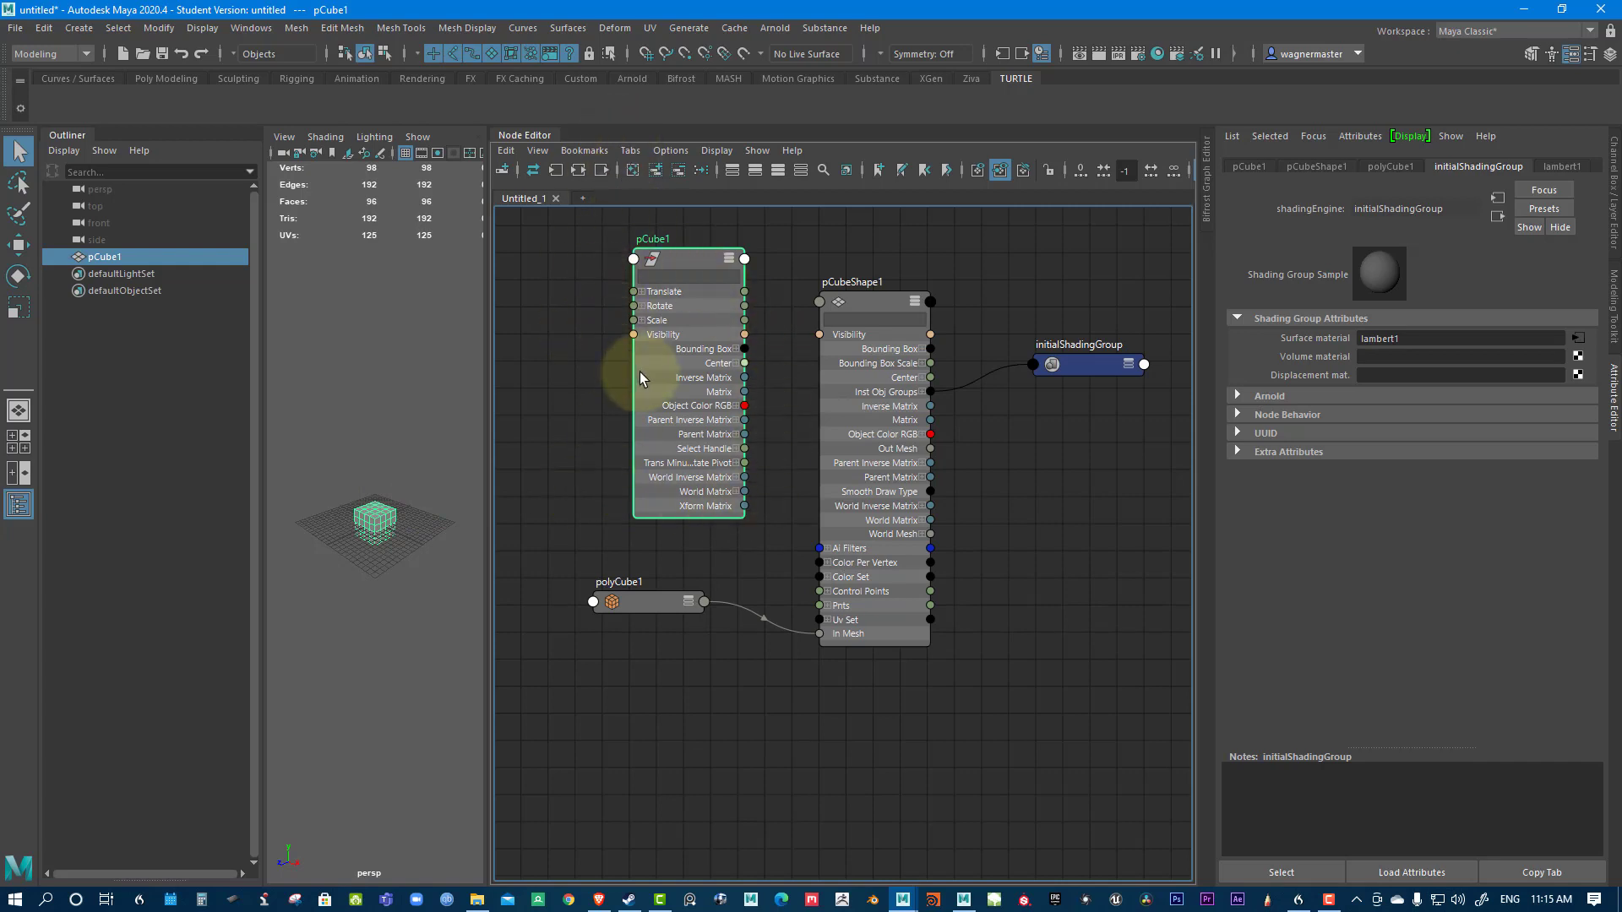
drag(673, 267, 670, 267)
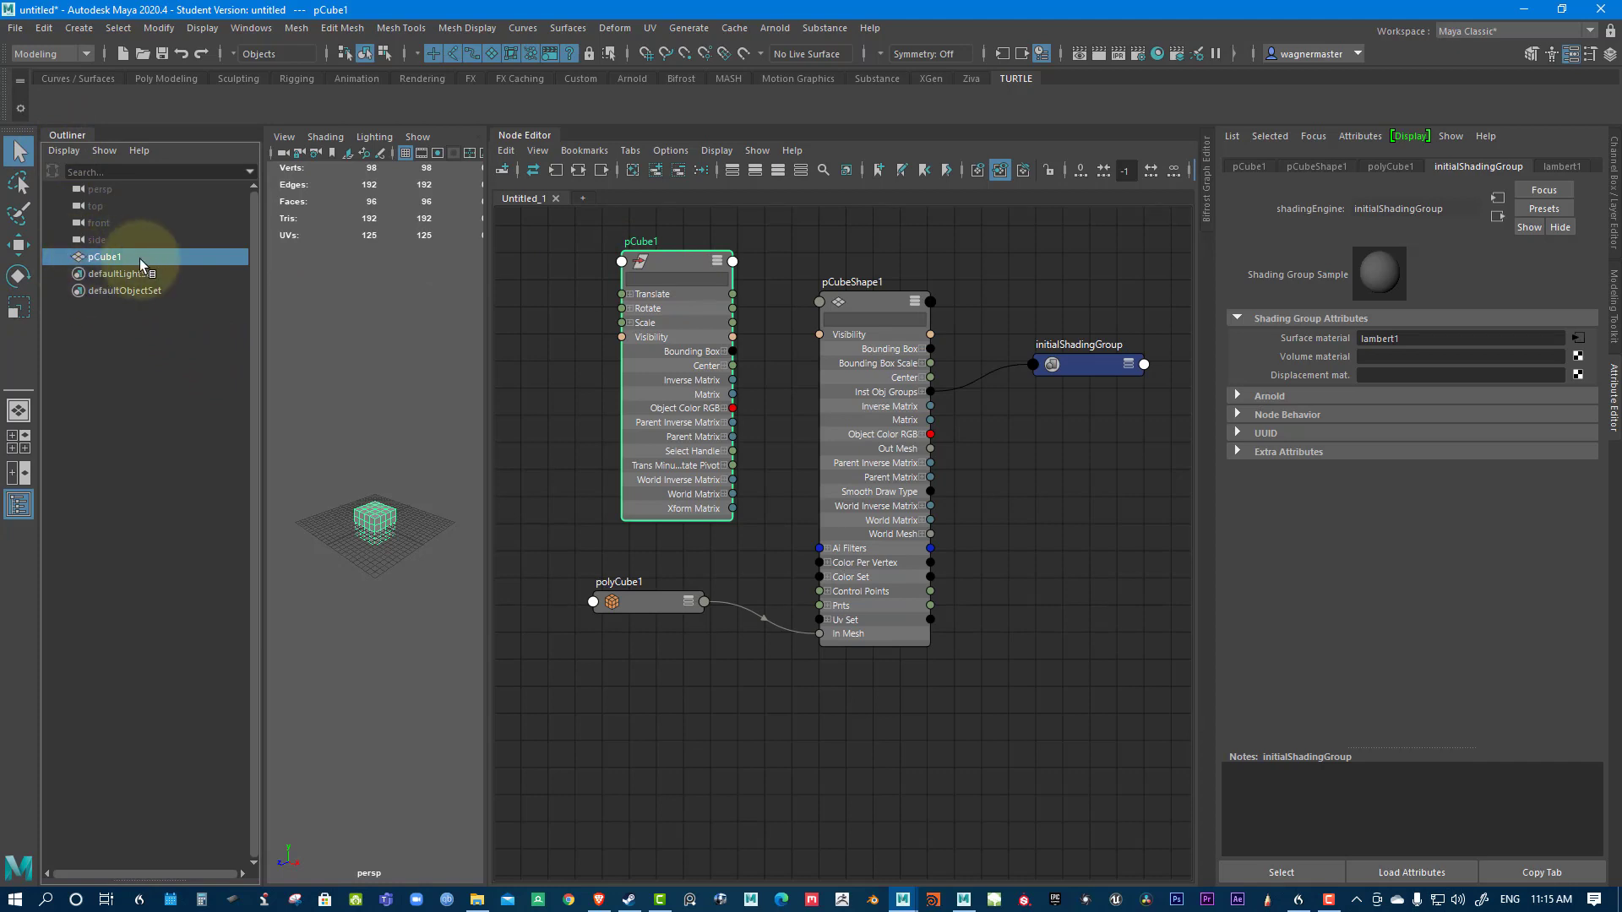
mouse_move(661, 261)
mouse_down()
mouse_move(689, 229)
mouse_move(666, 244)
mouse_up()
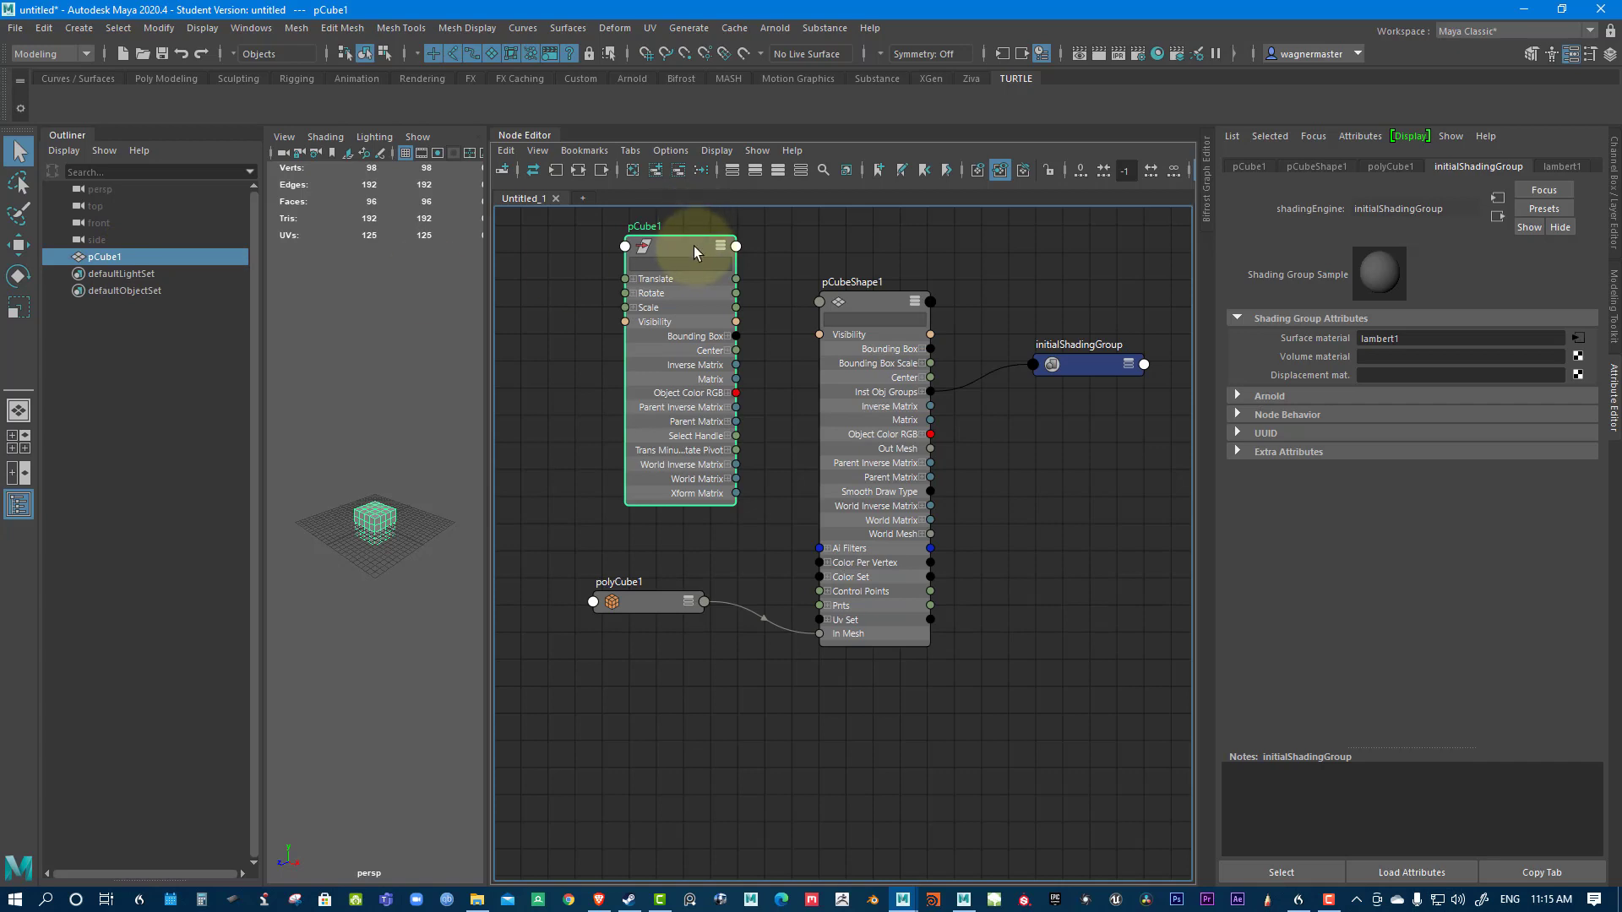
mouse_move(865, 303)
mouse_down()
mouse_move(844, 306)
mouse_move(880, 321)
mouse_move(861, 314)
mouse_up()
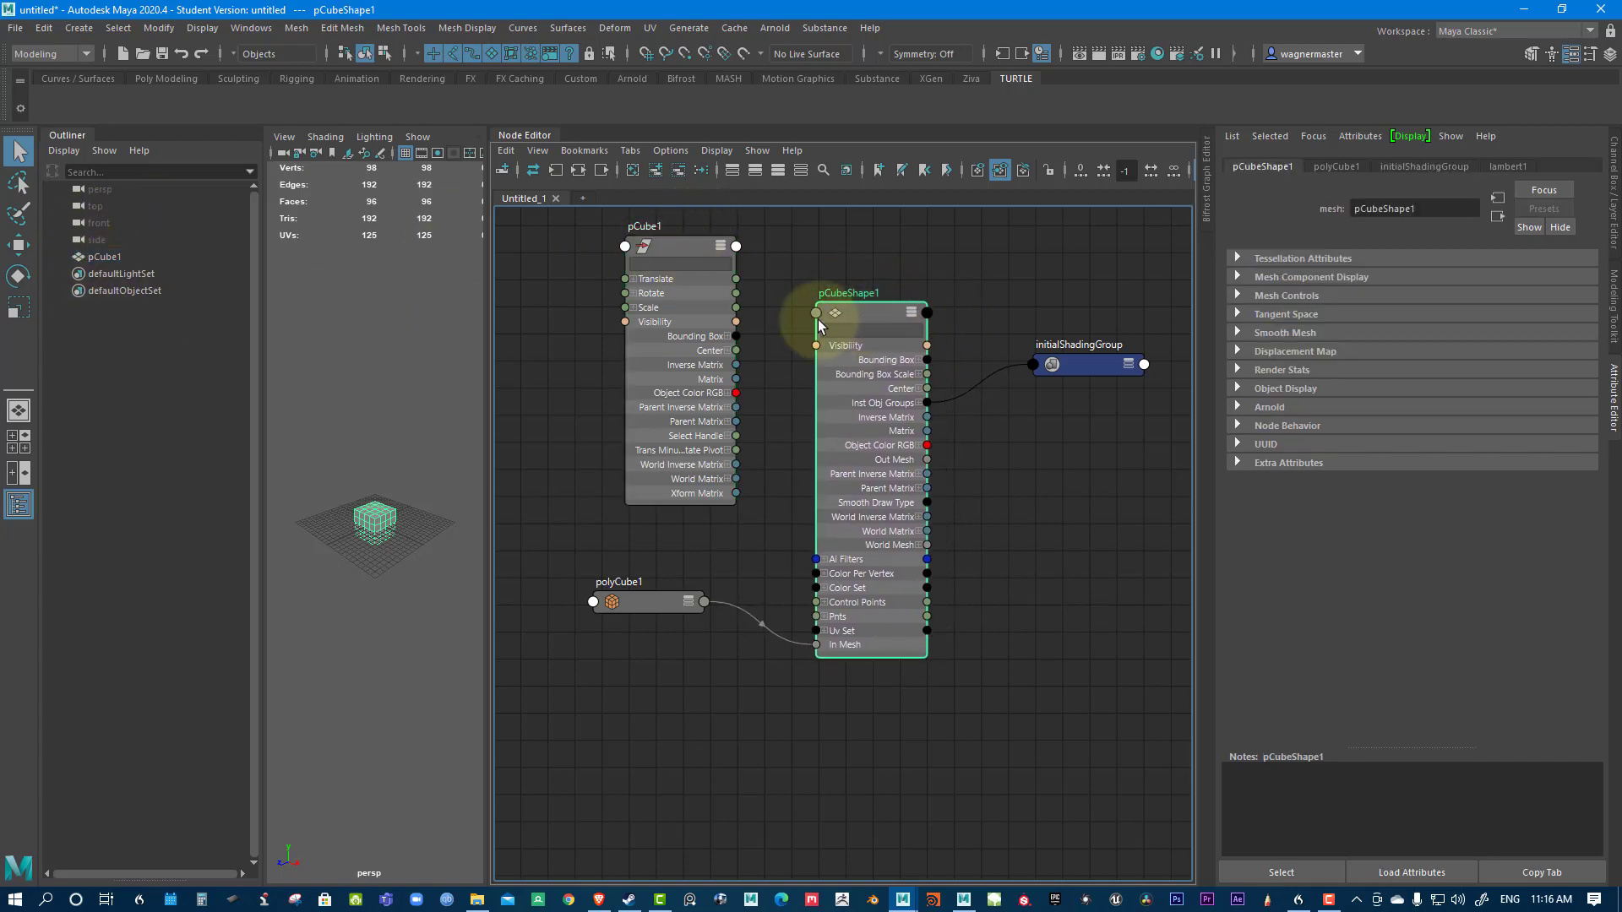
Show shape nodes in the Outliner and expand pCube1 to reveal pCubeShape1.
click(63, 150)
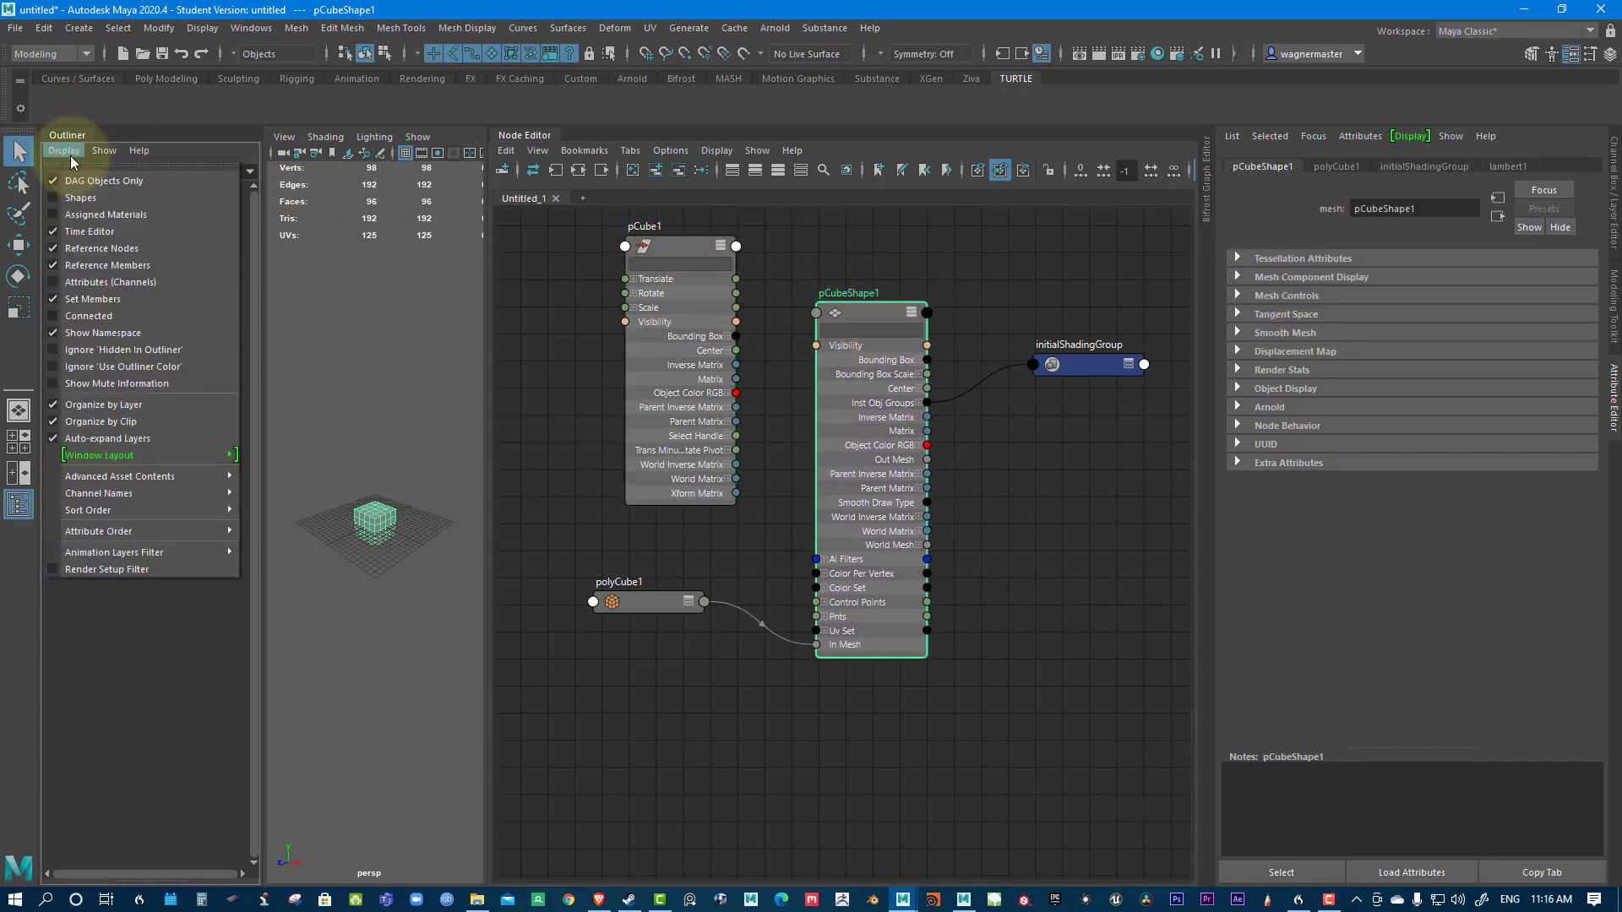
click(69, 200)
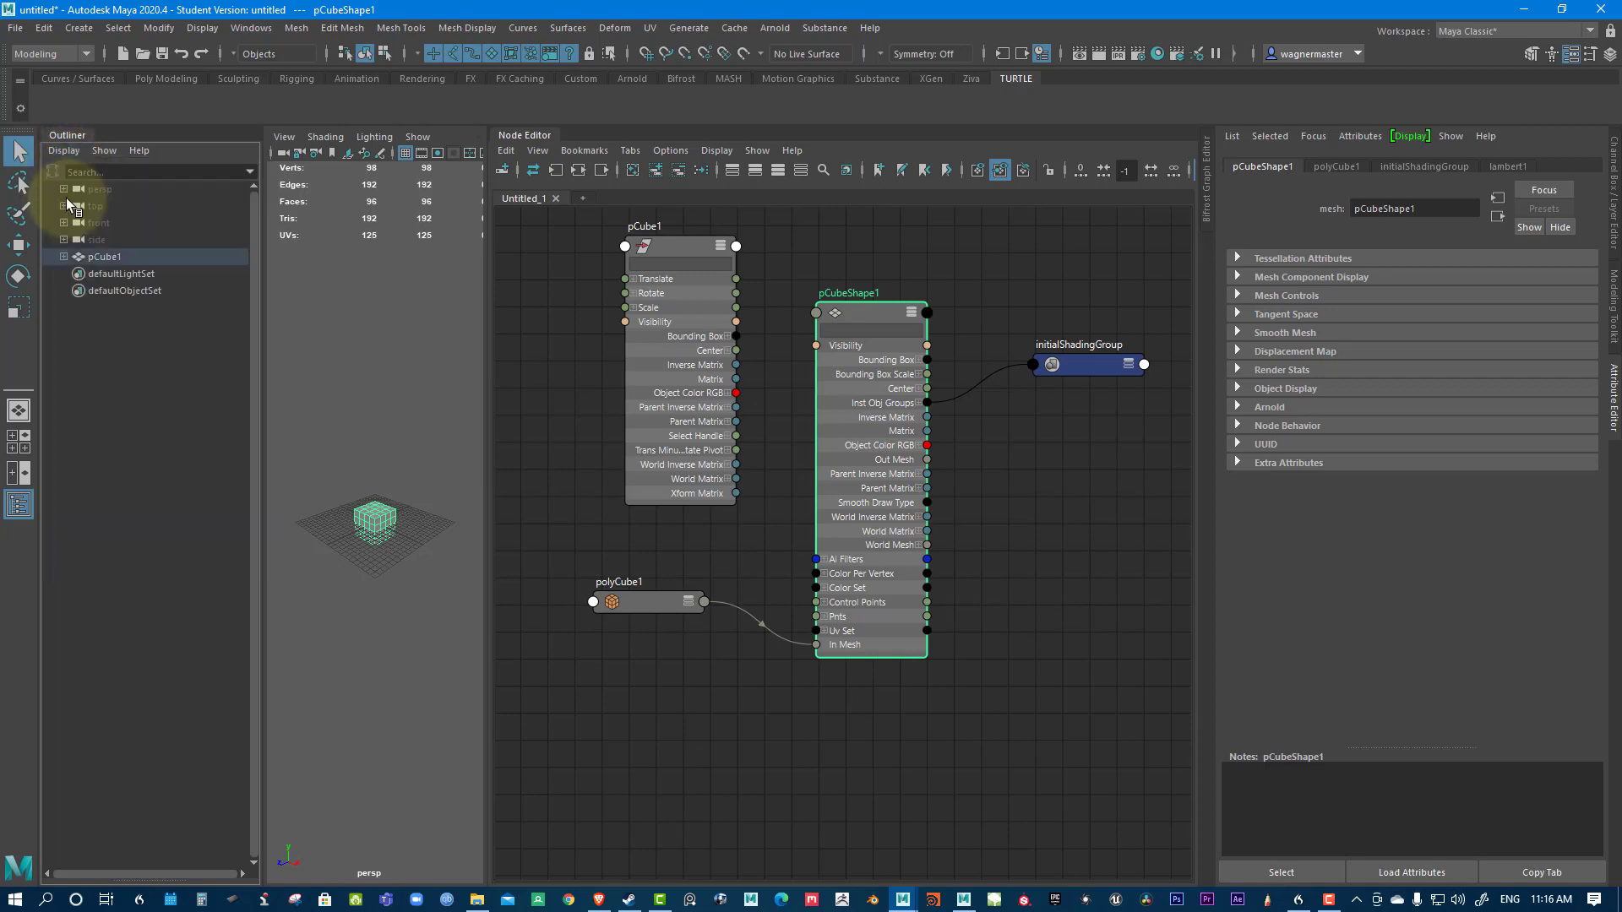
click(64, 151)
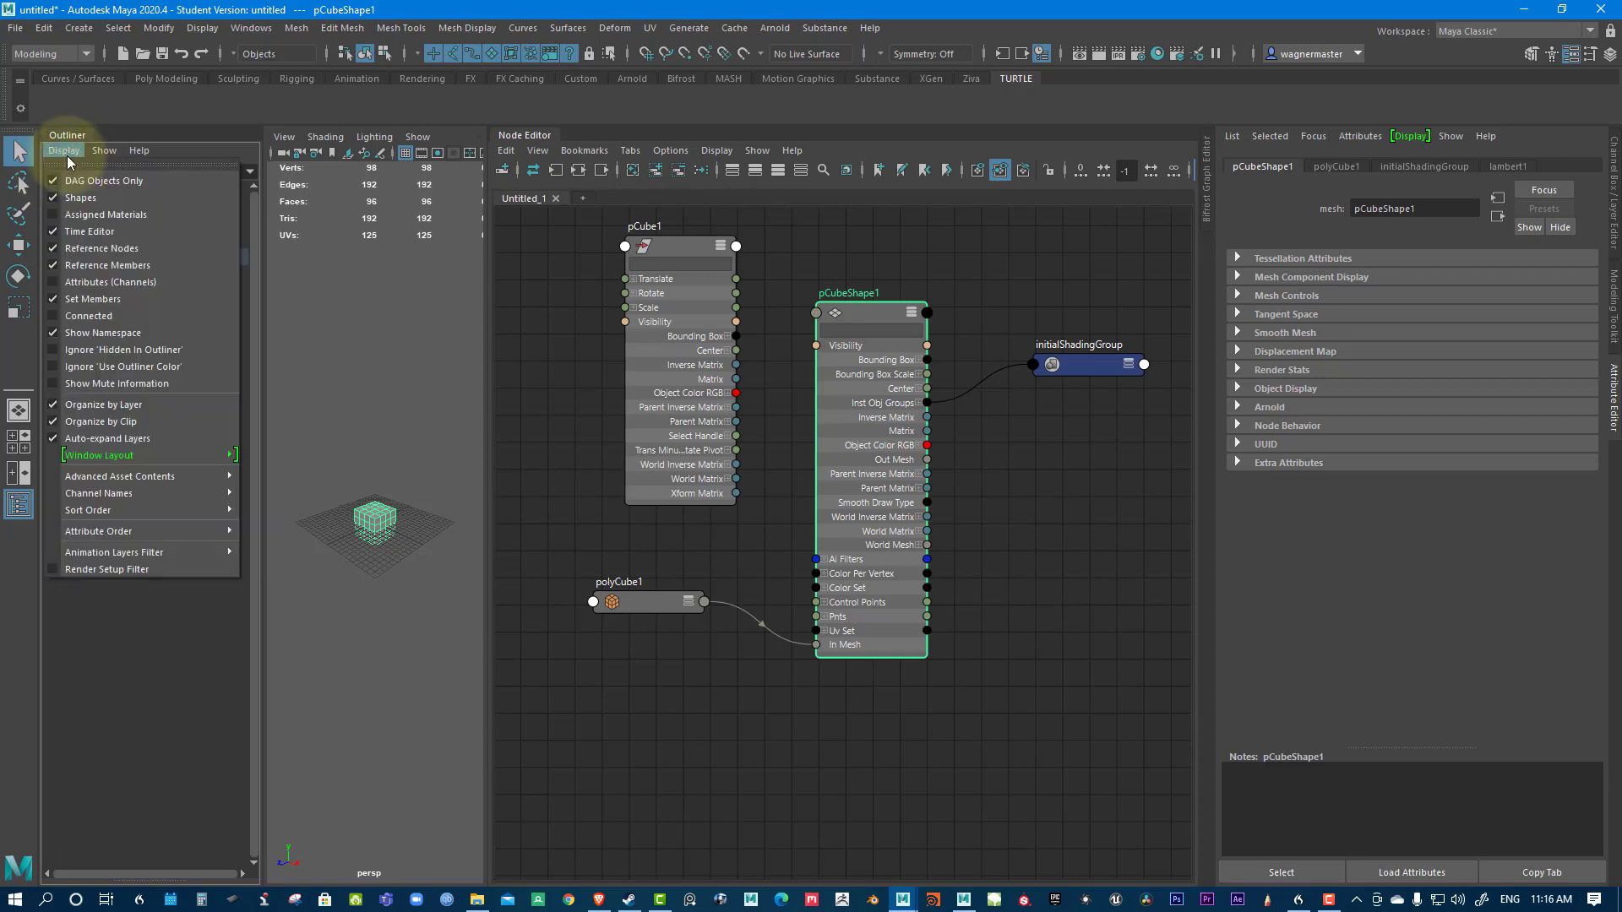
click(116, 634)
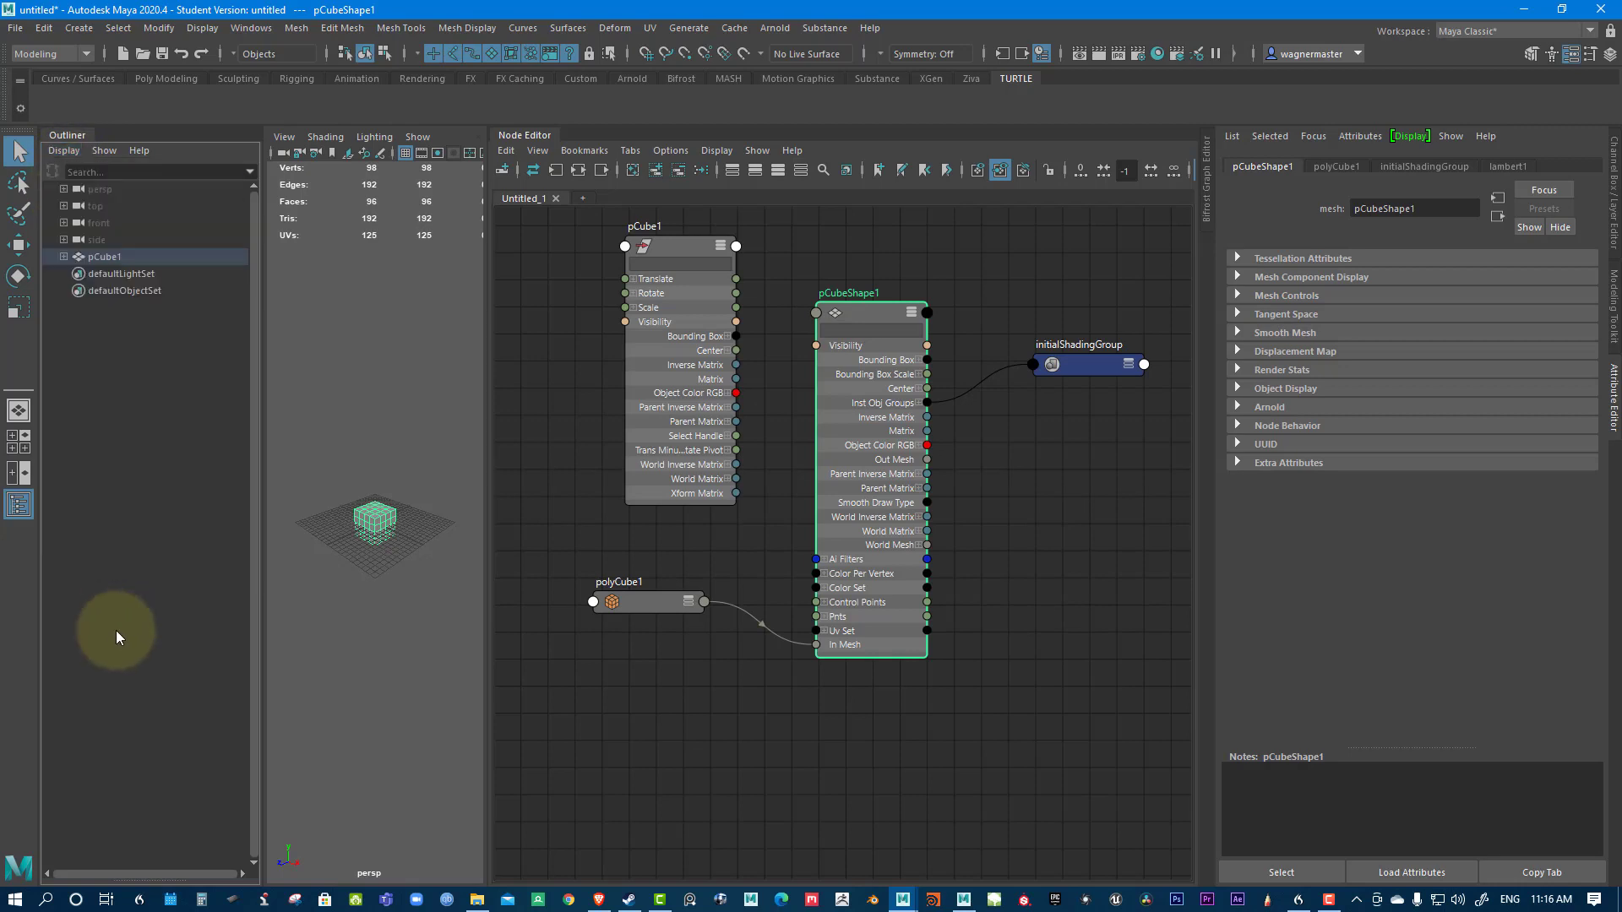
click(63, 257)
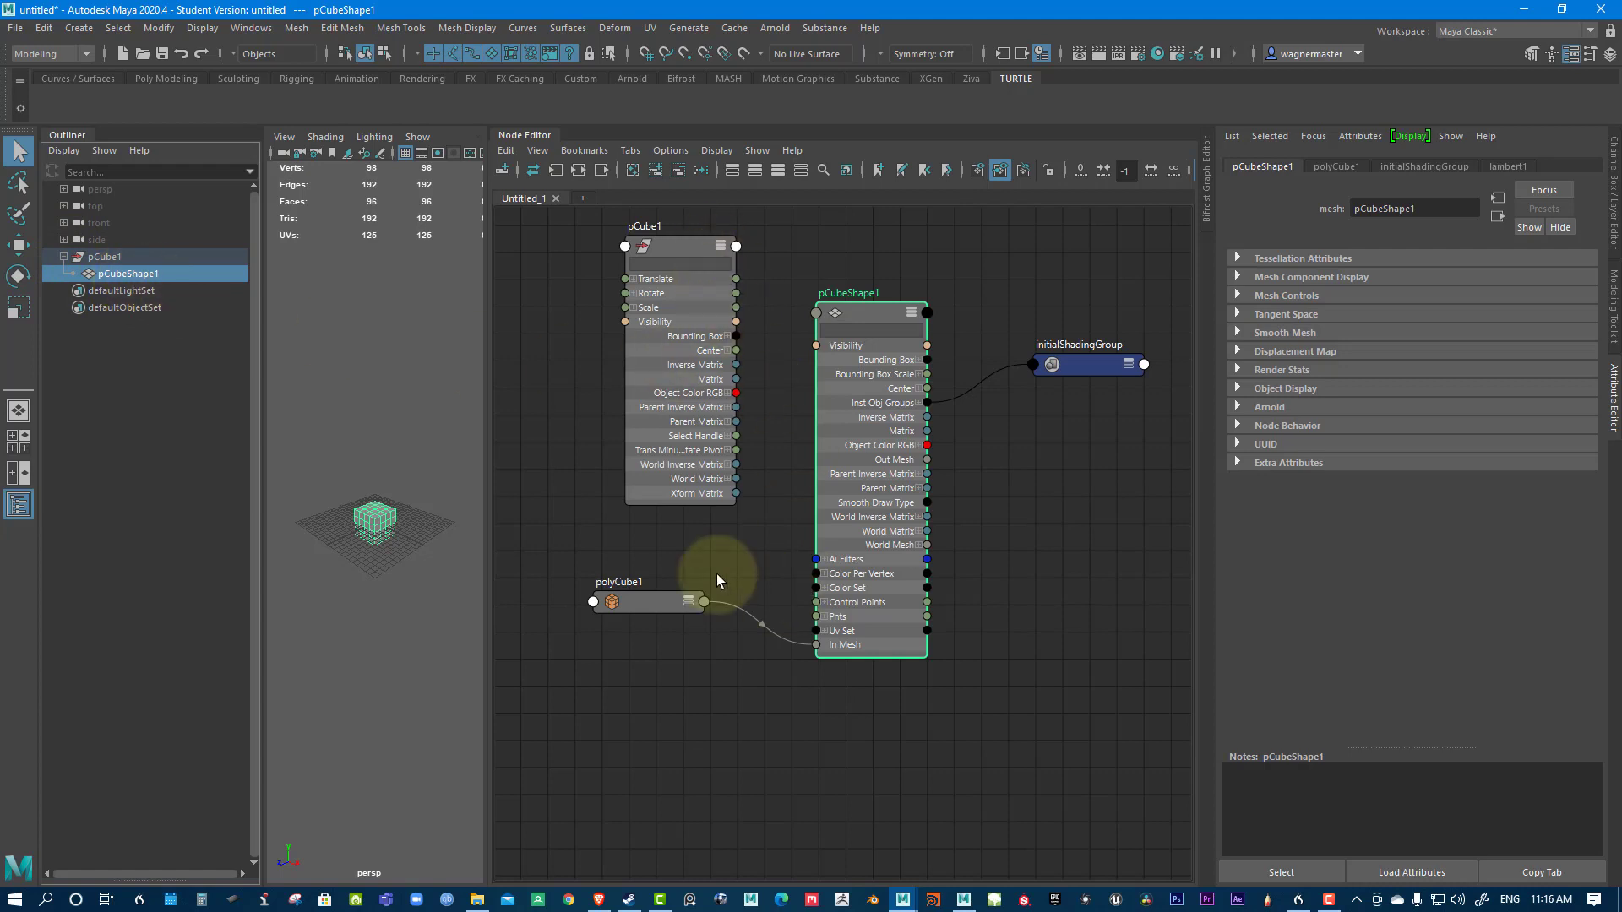
Tidy polyCube1, initialShadingGroup, pCubeShape1 and pCube1 positions in the node graph.
drag(637, 601, 643, 647)
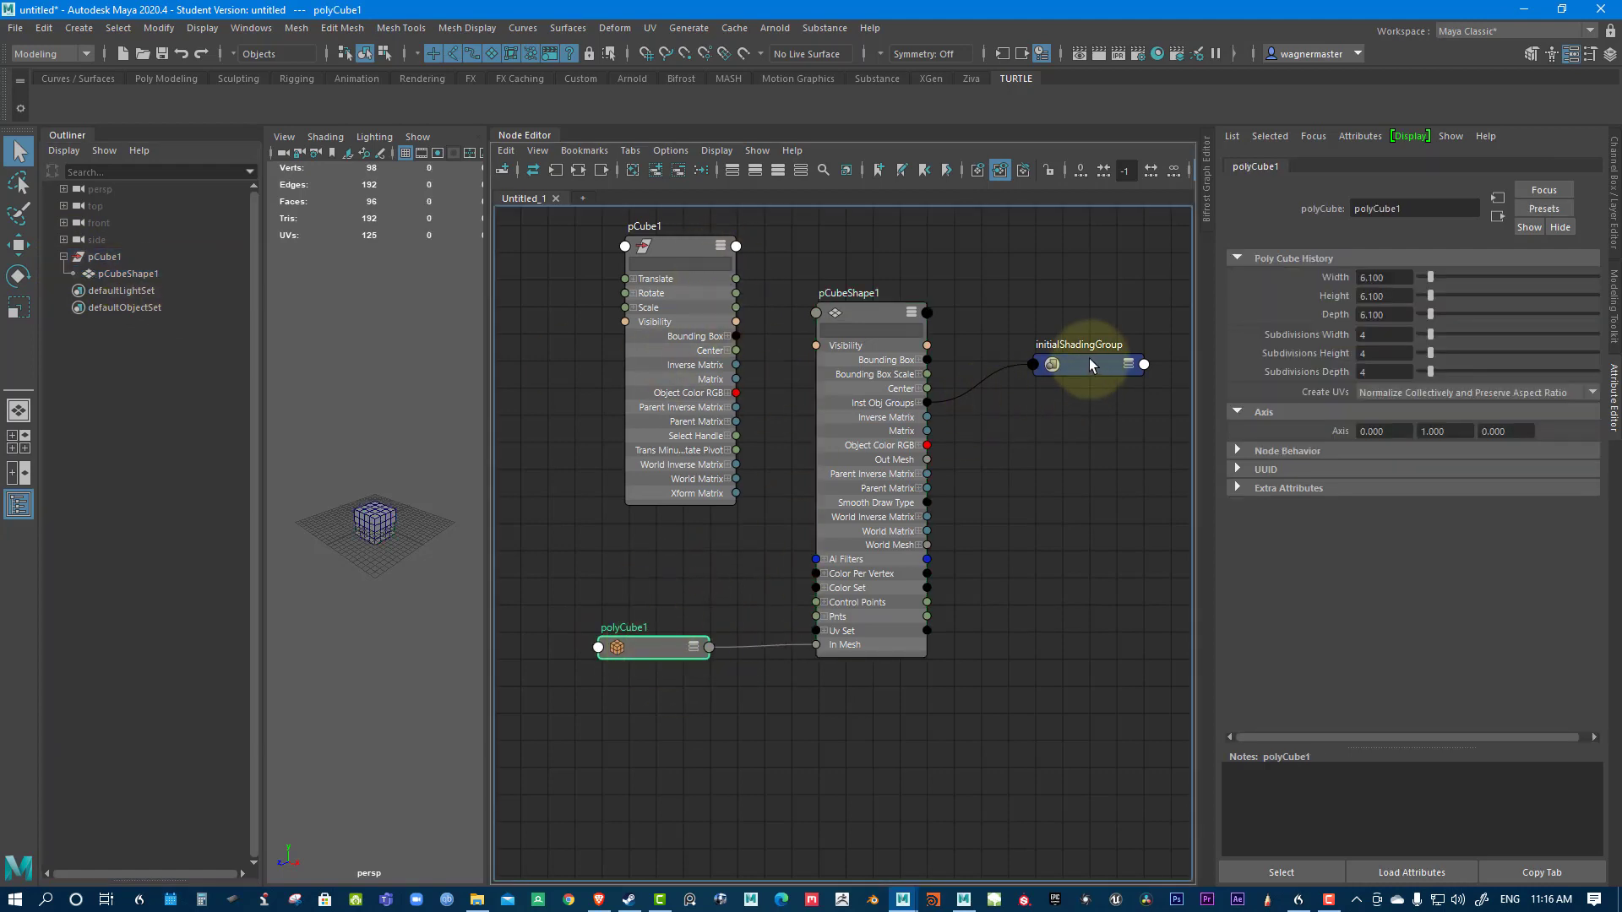
drag(1077, 361, 1116, 354)
drag(862, 312, 914, 316)
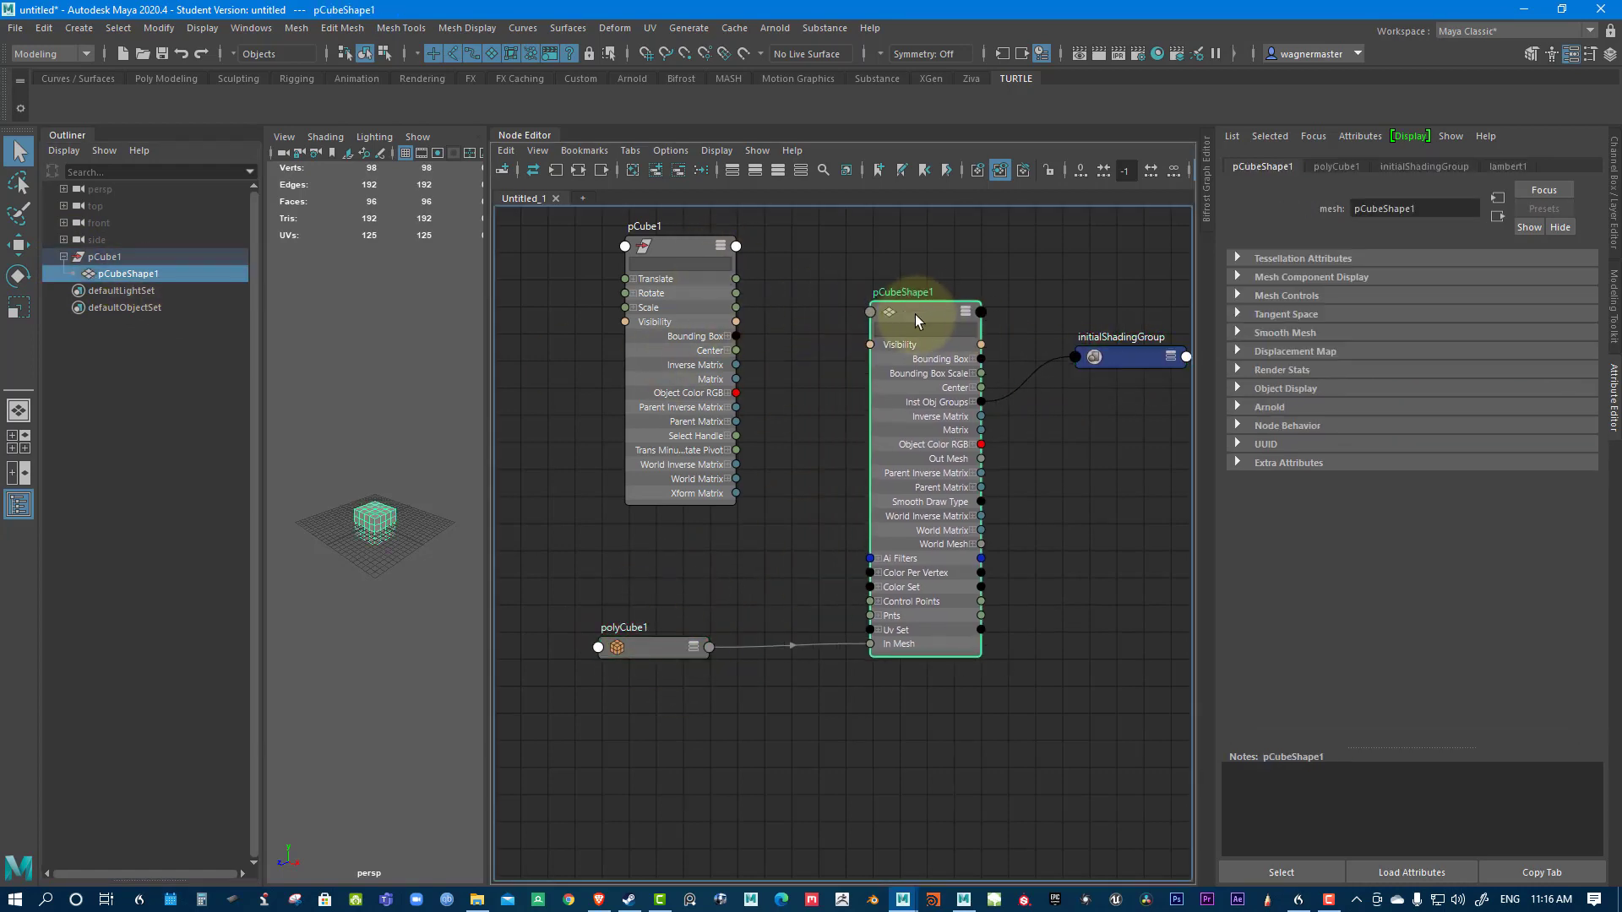
mouse_move(1122, 353)
mouse_down()
mouse_move(1132, 368)
mouse_move(1116, 362)
mouse_up()
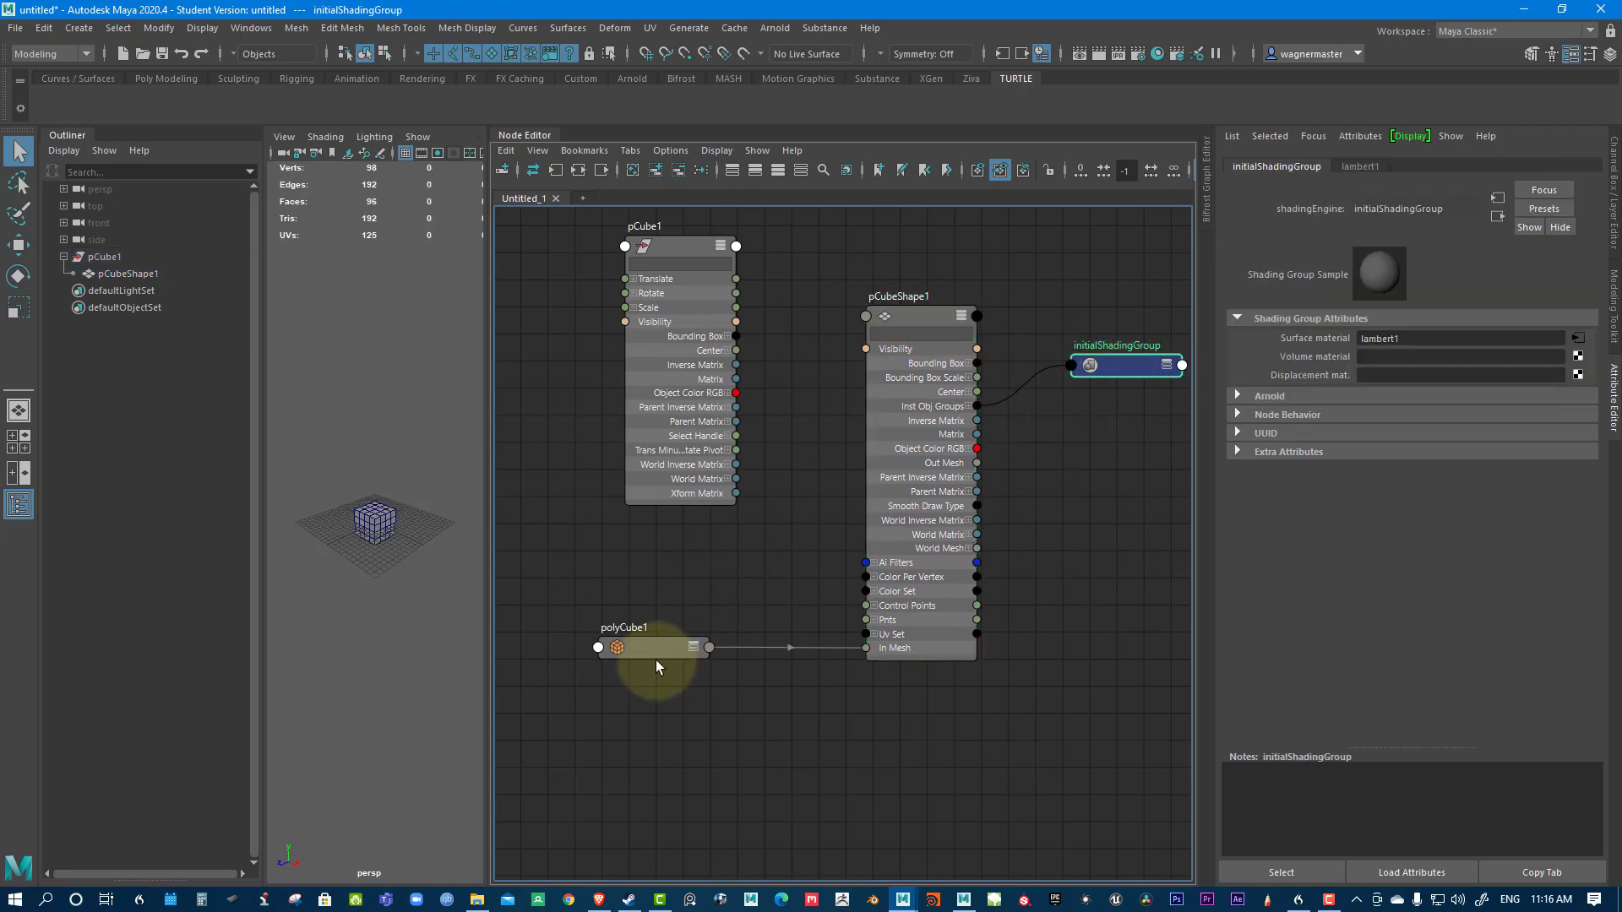
drag(659, 658, 693, 646)
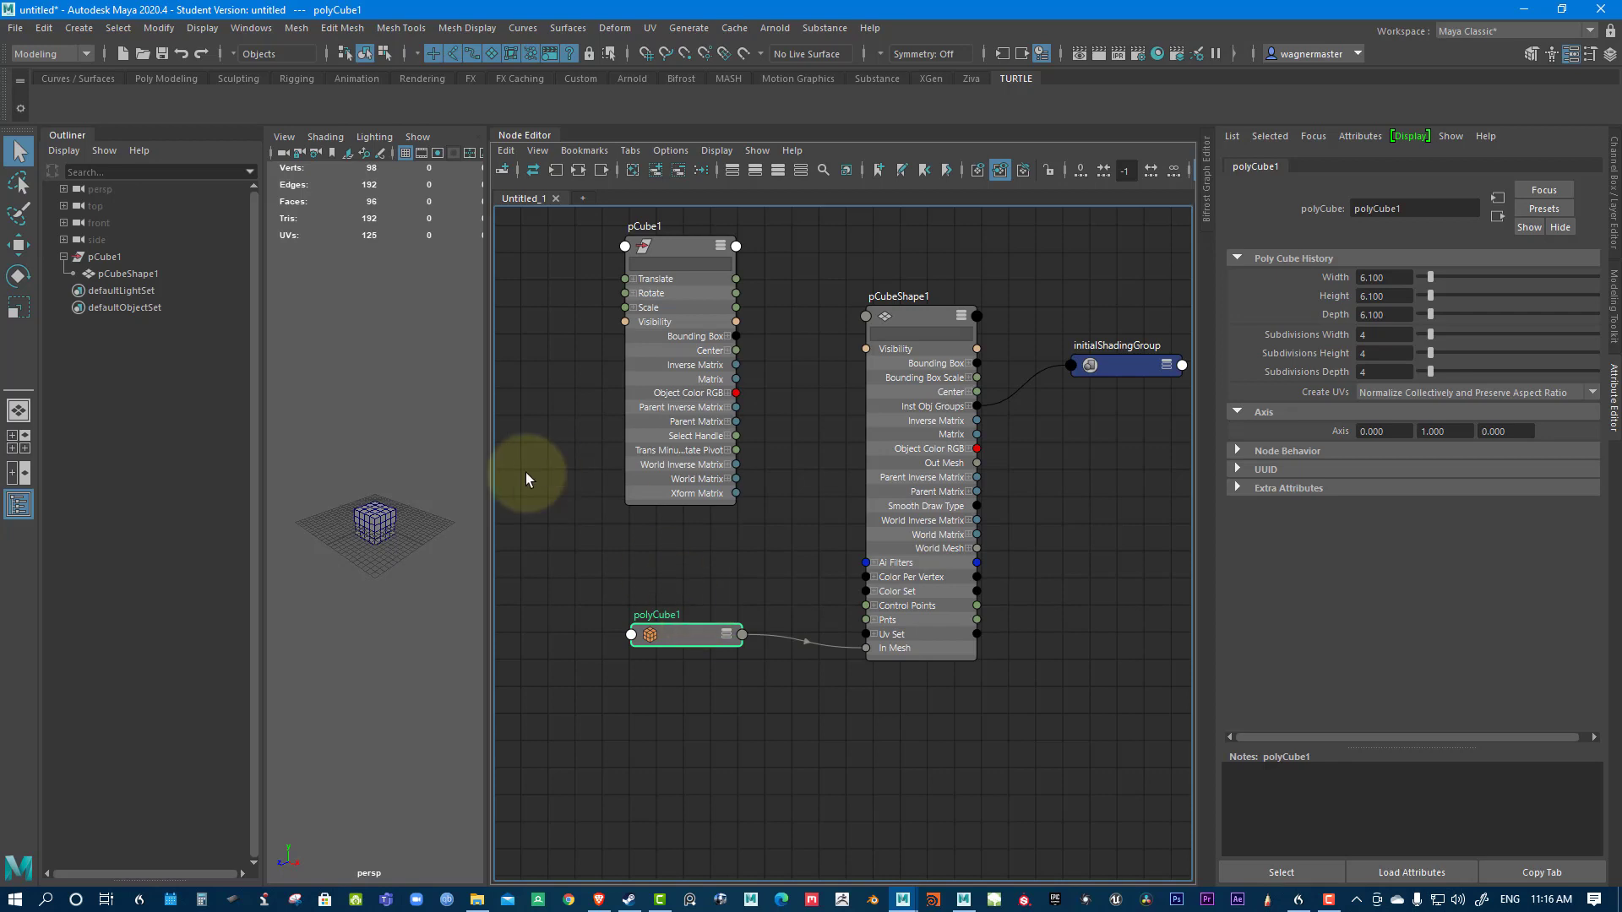
drag(625, 245, 633, 270)
click(1086, 349)
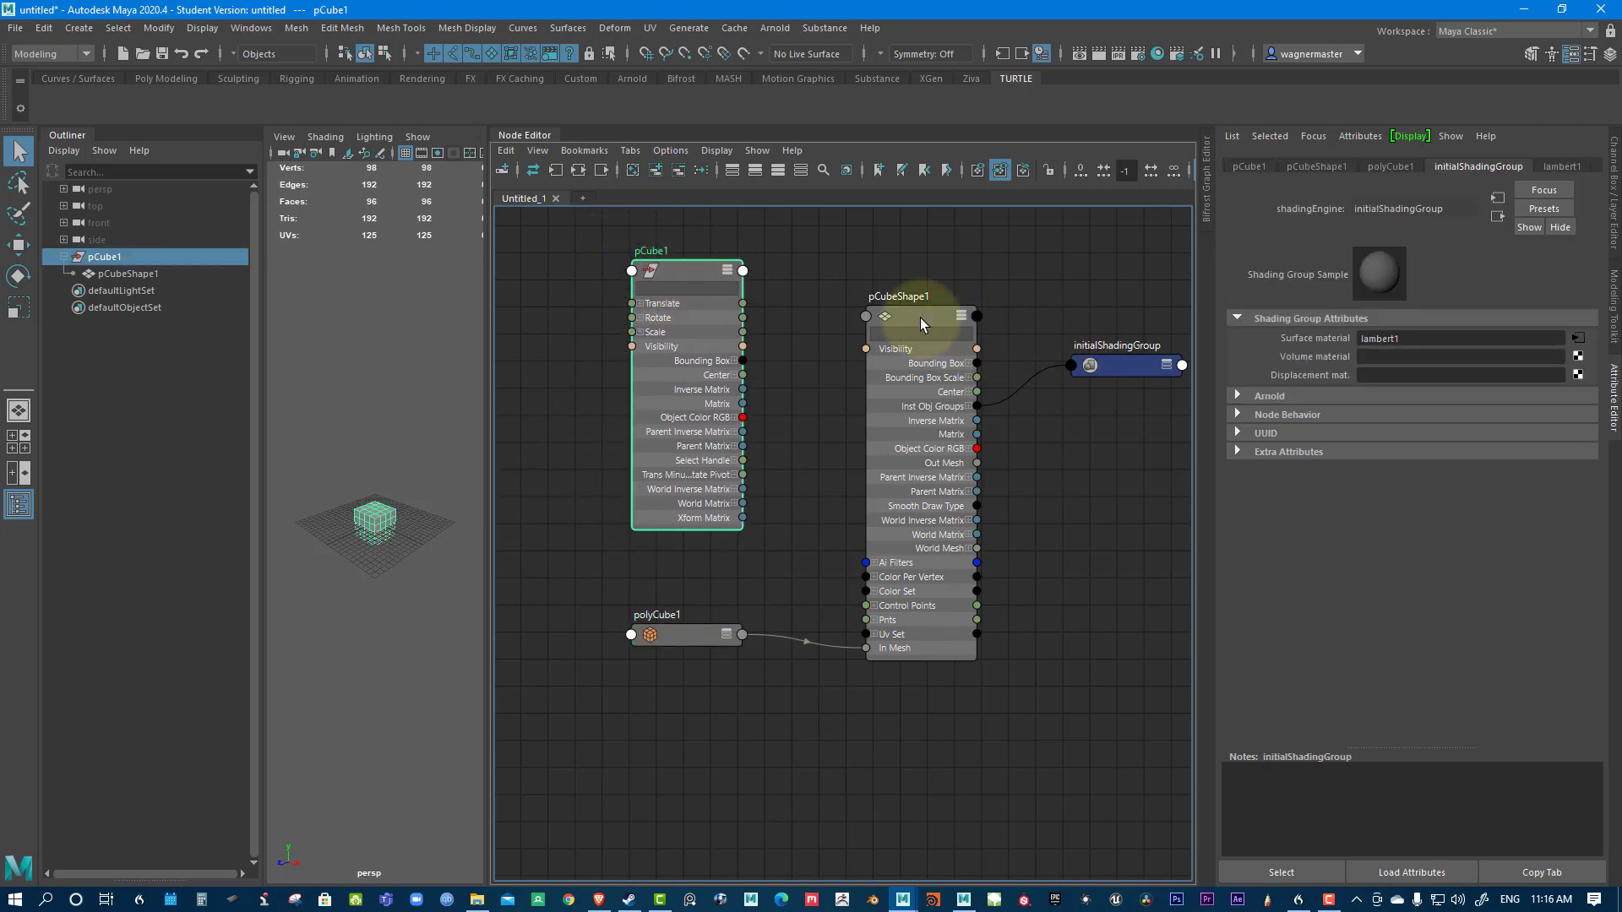
drag(920, 317, 870, 285)
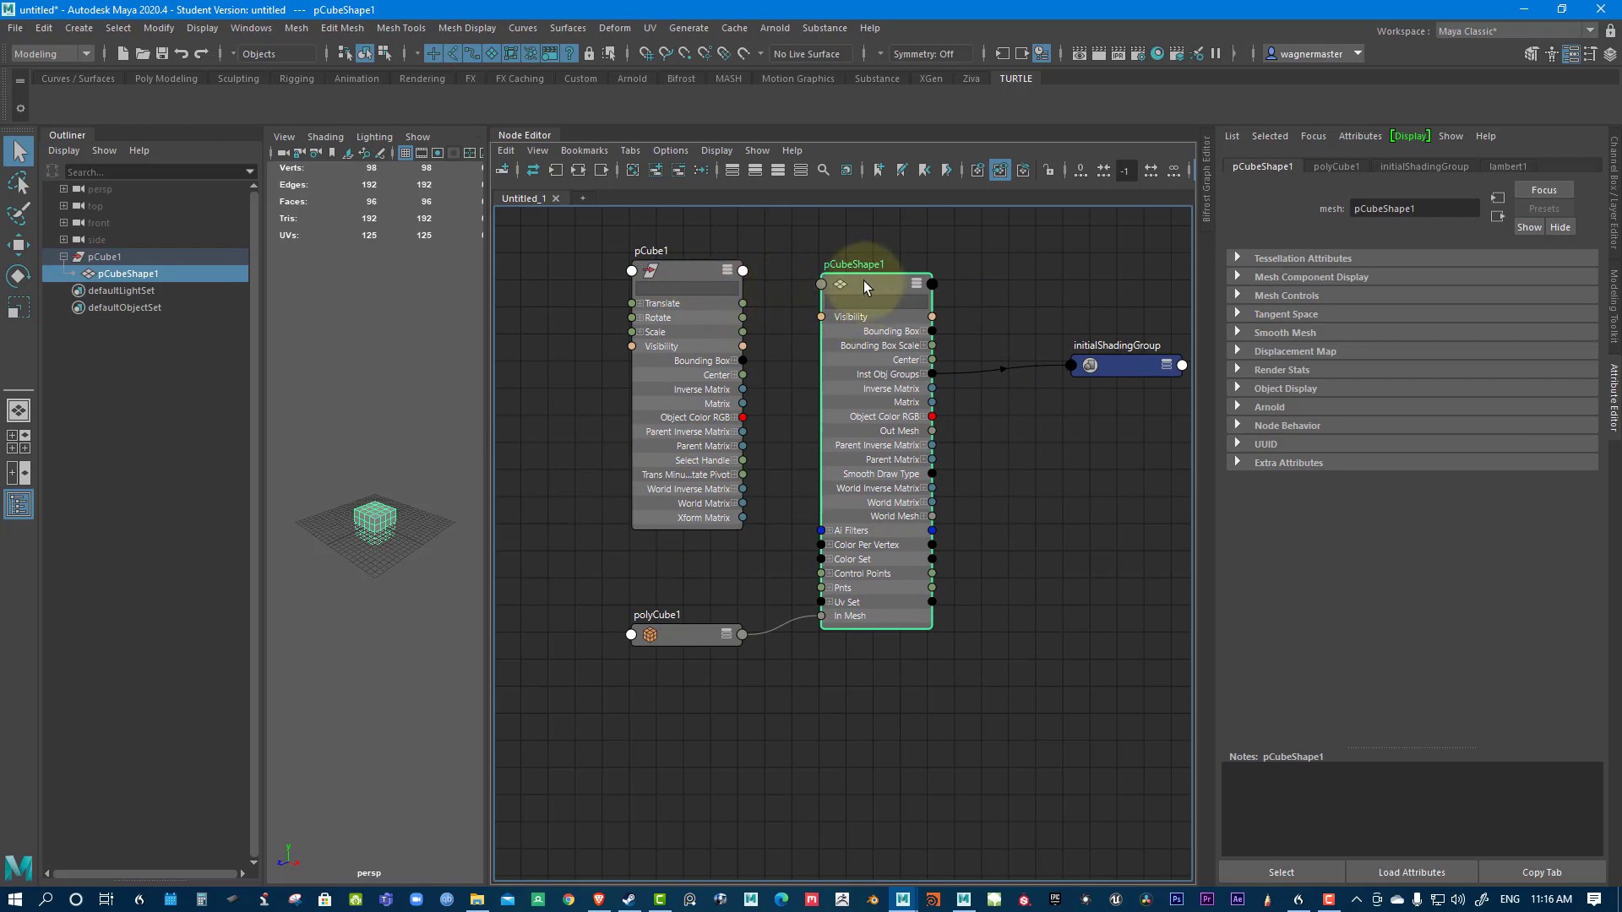
drag(863, 280, 923, 306)
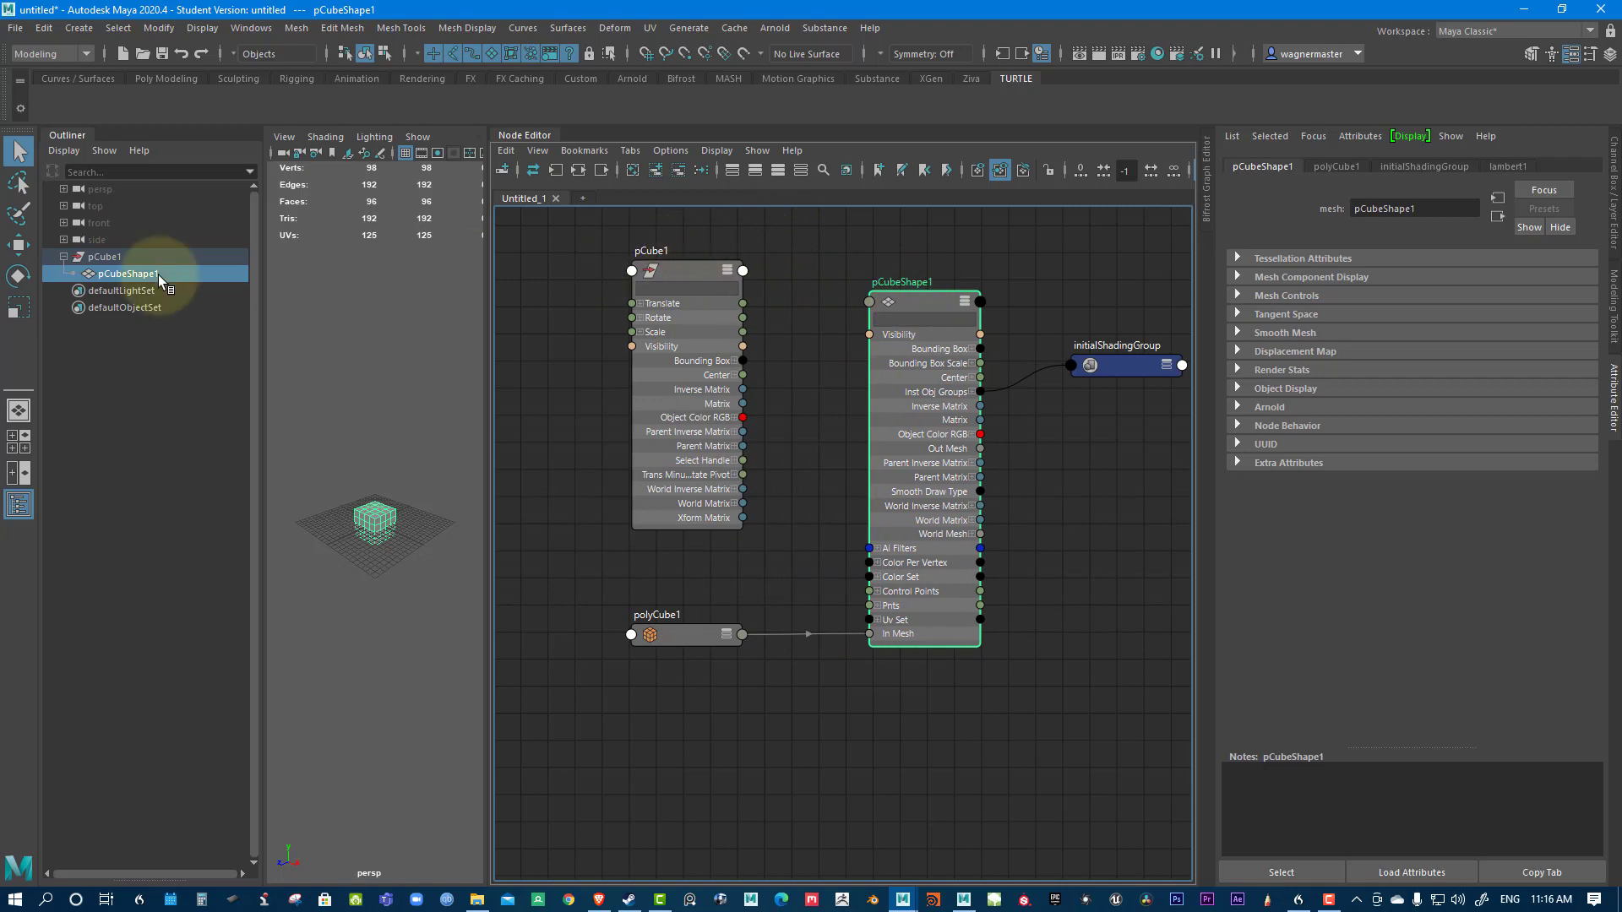
Select pCube1 and move it up off the grid with the Y arrow.
click(104, 256)
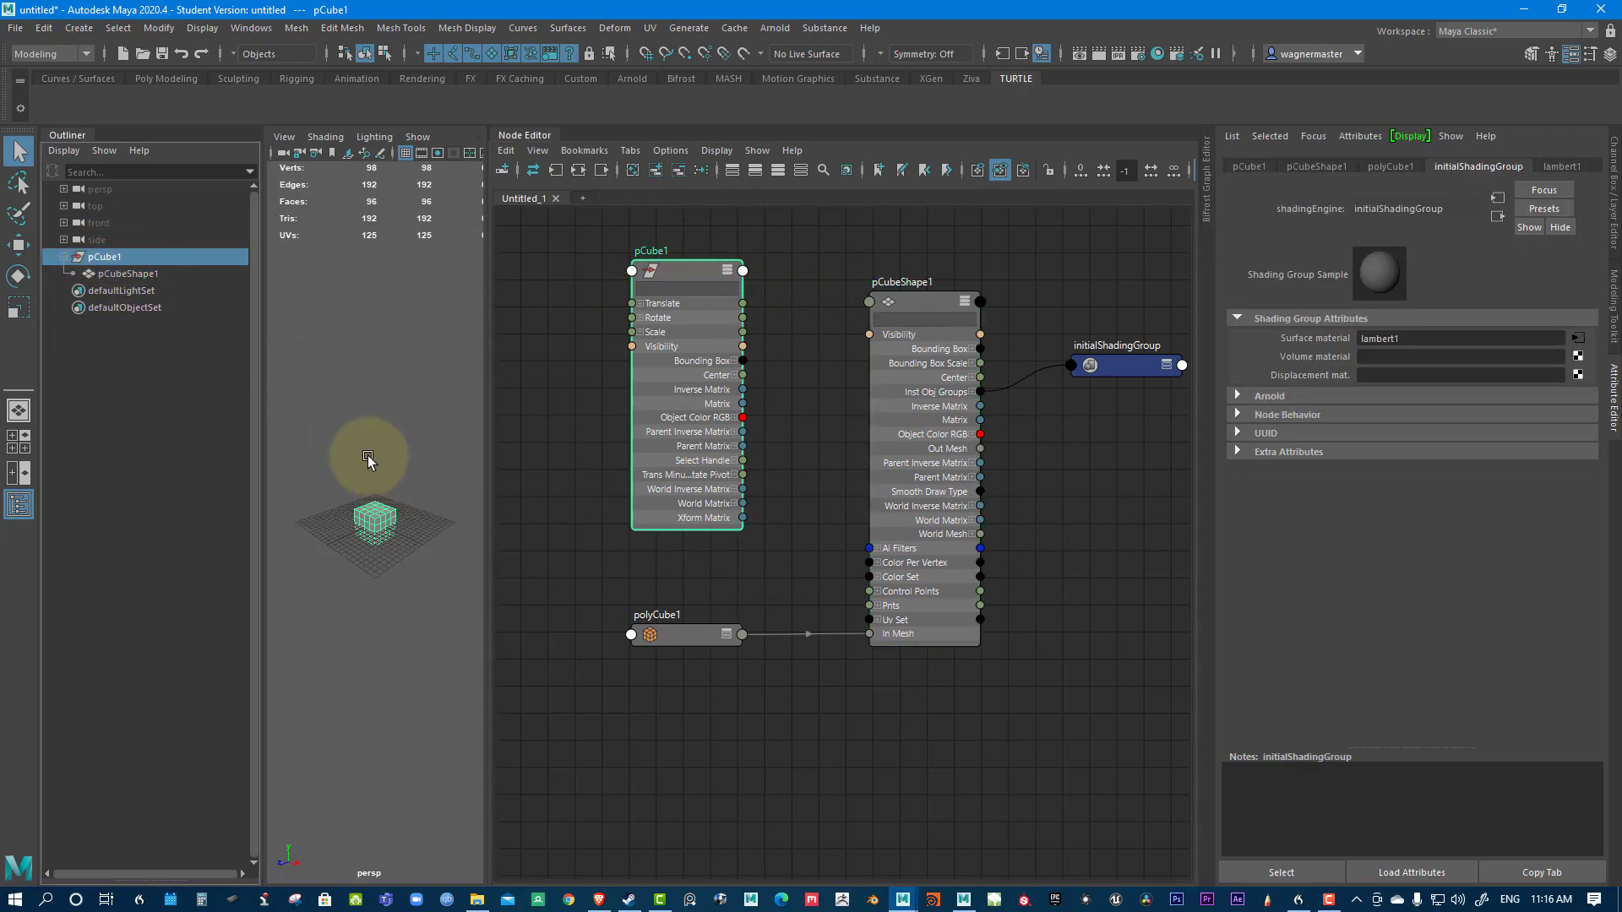
key(w)
drag(374, 518, 359, 457)
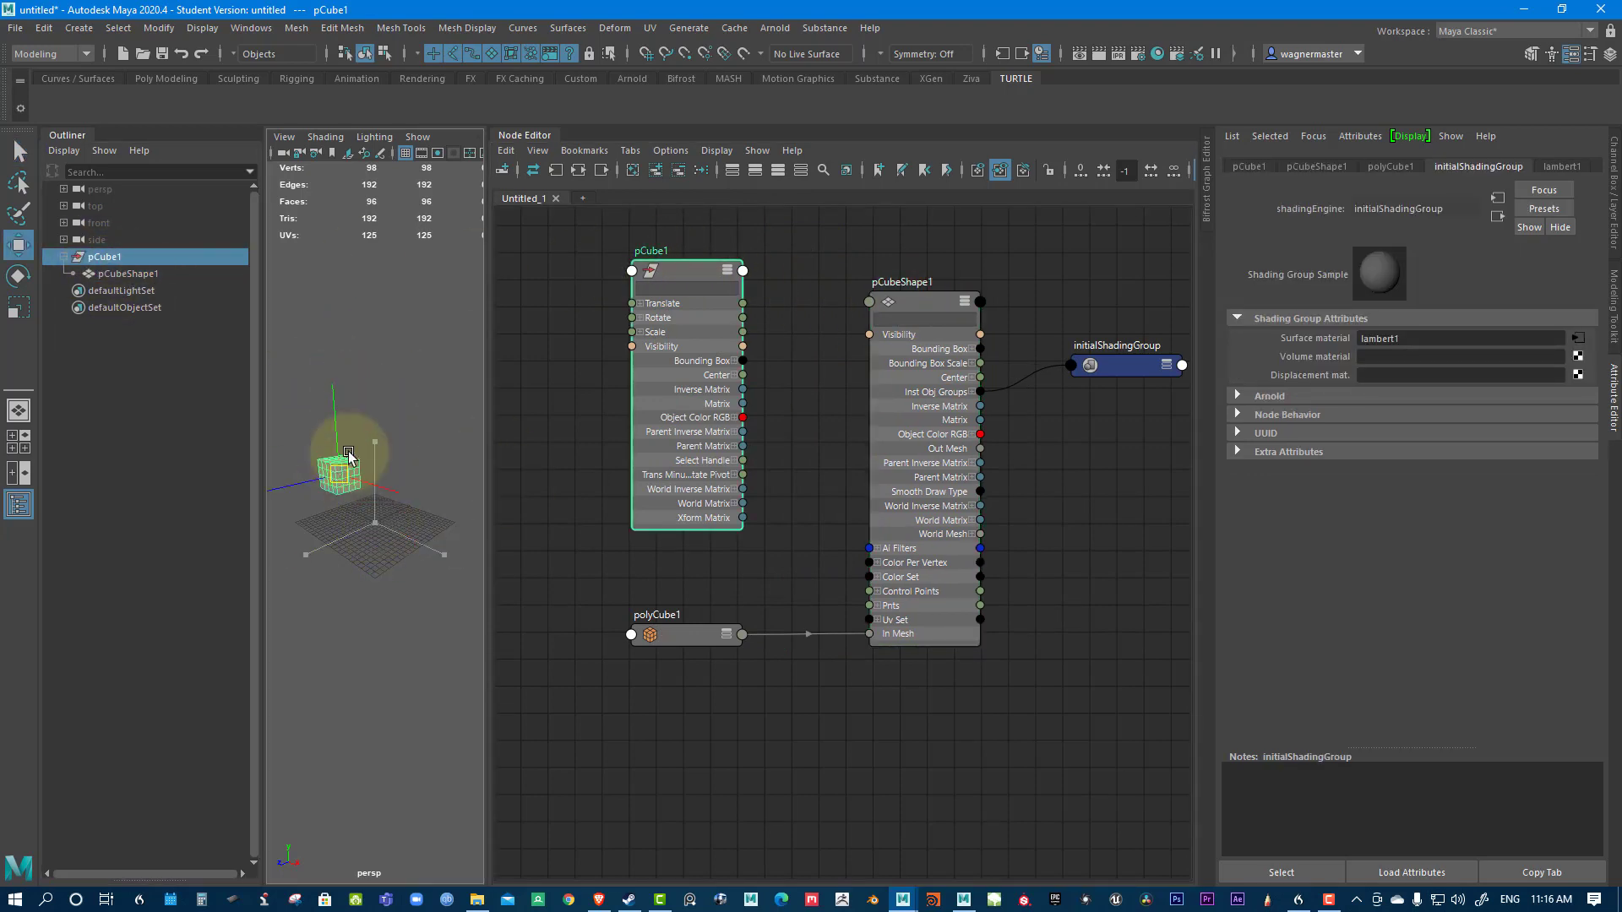
Show pCube1's transform attributes, translate -6.767, 11.932, -2.183.
click(917, 304)
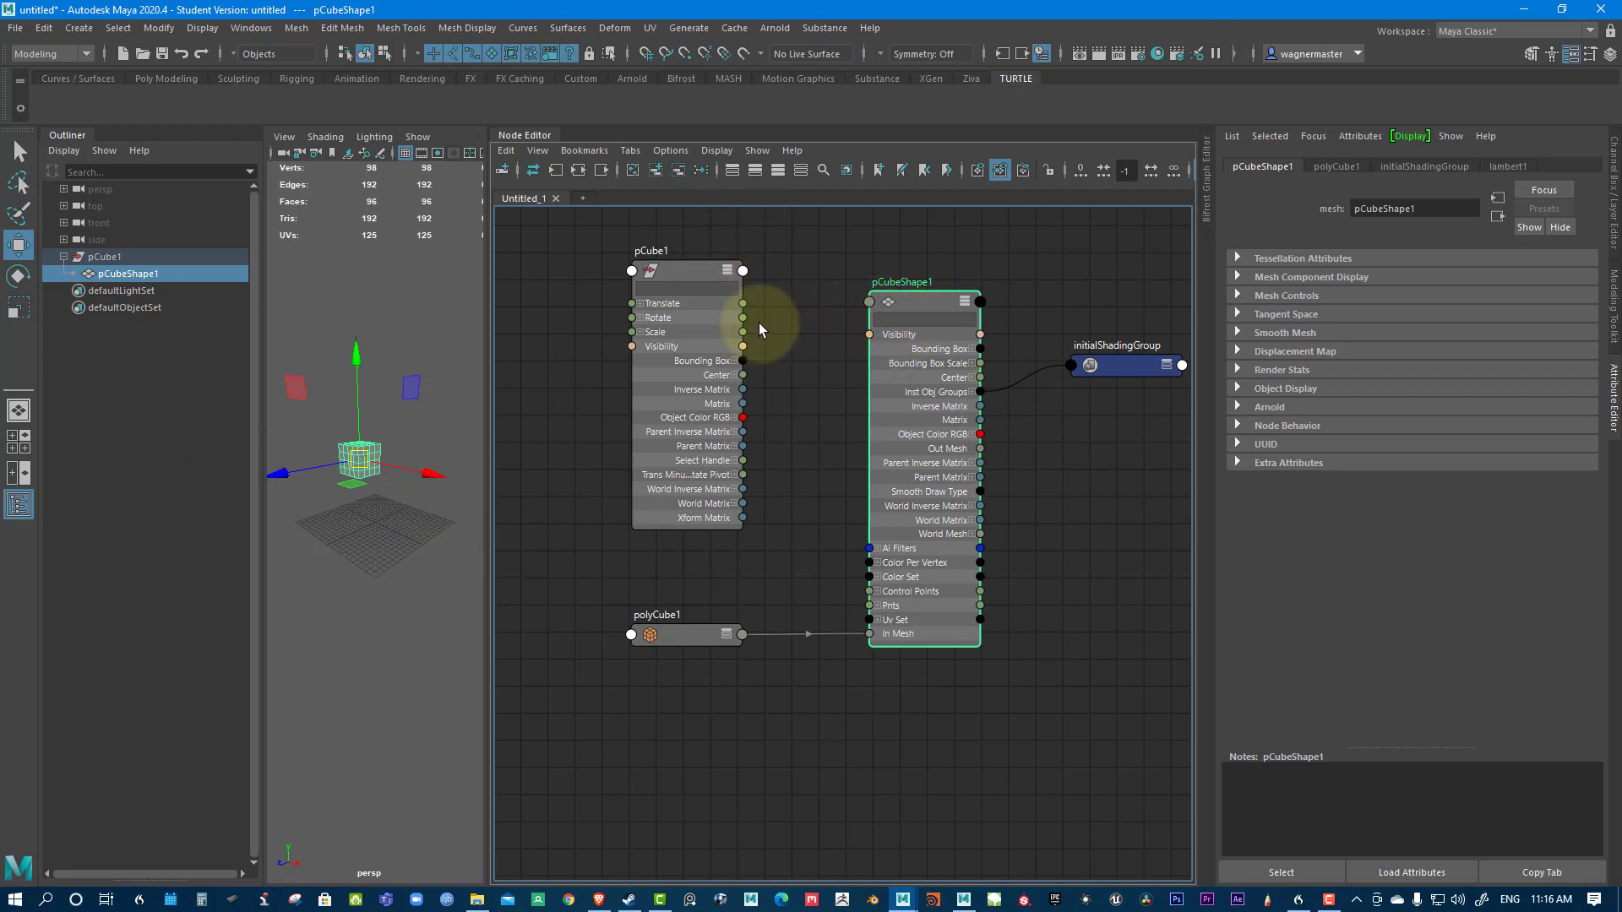
click(676, 269)
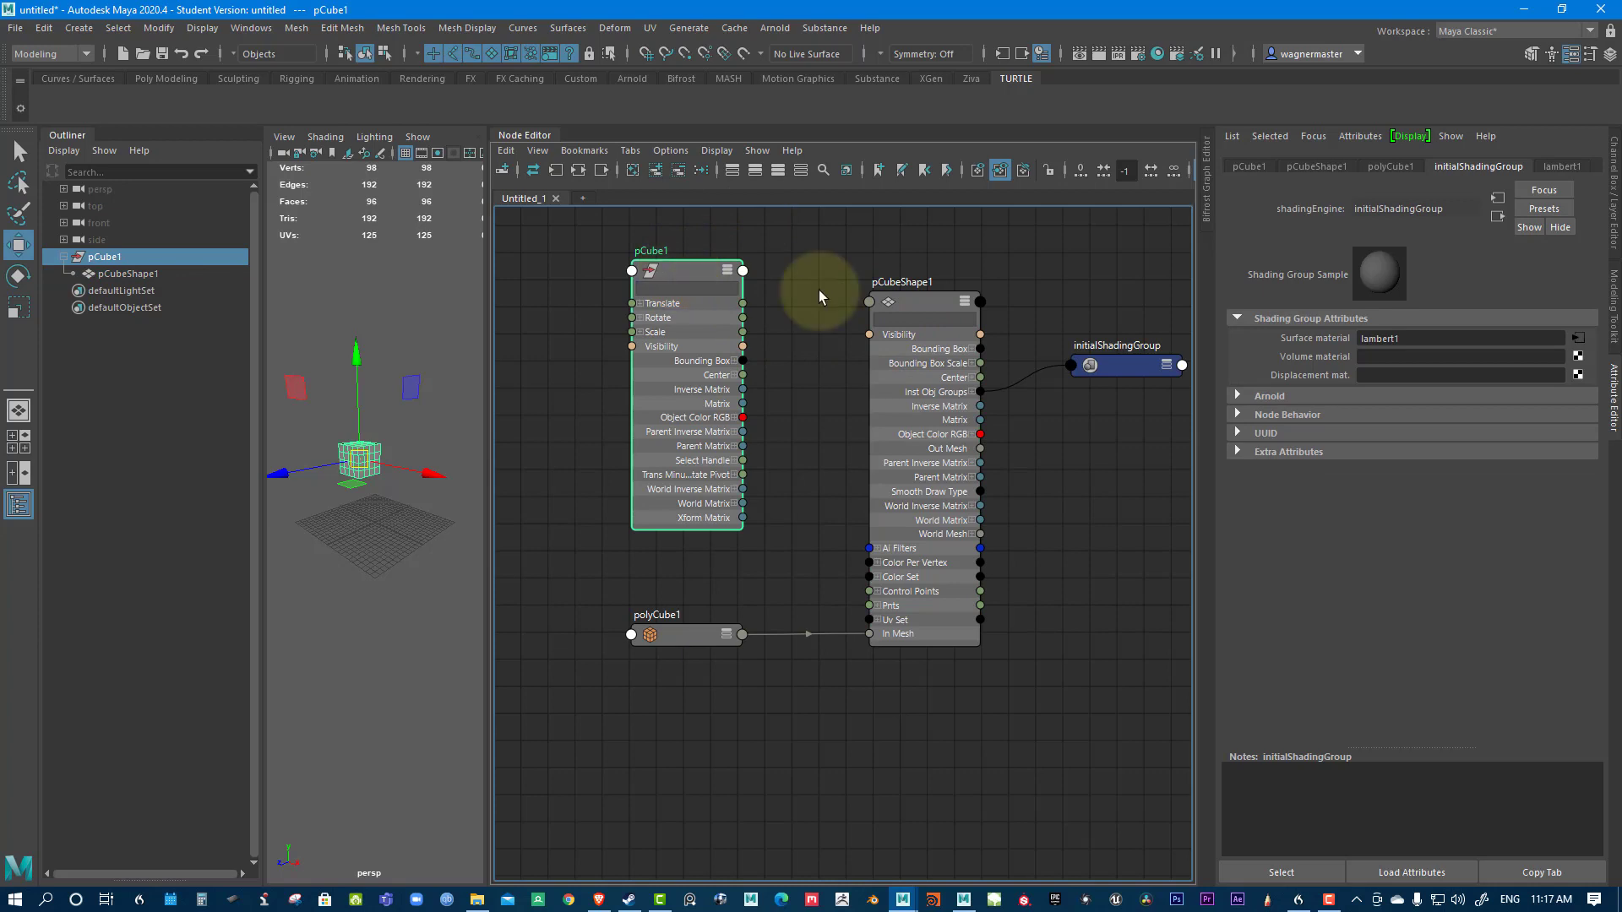
click(912, 304)
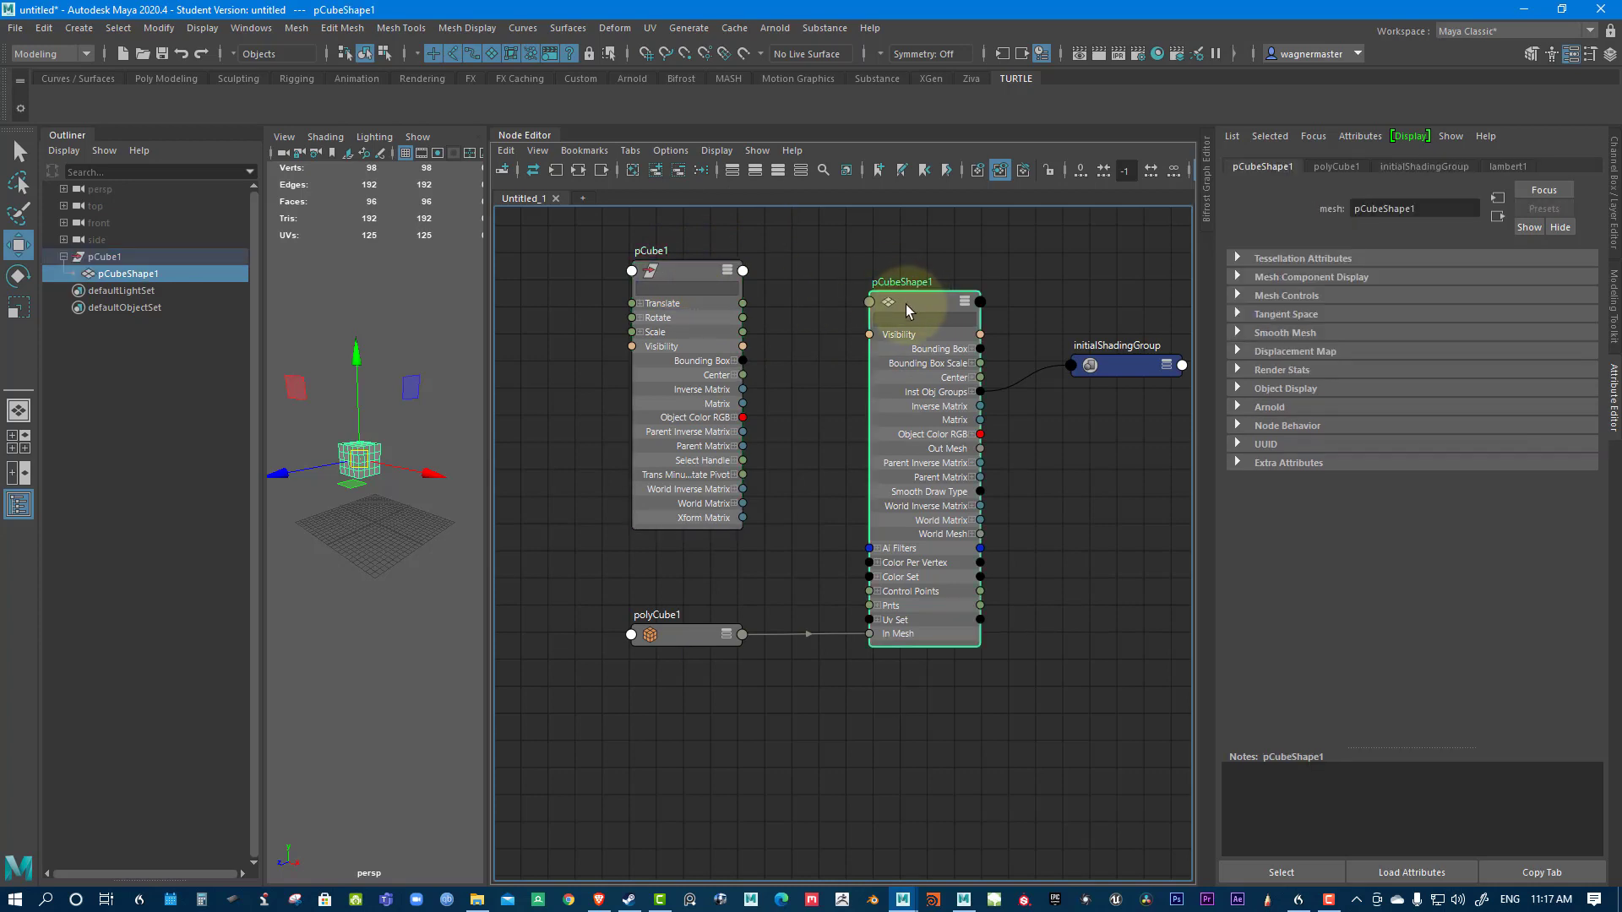
click(108, 260)
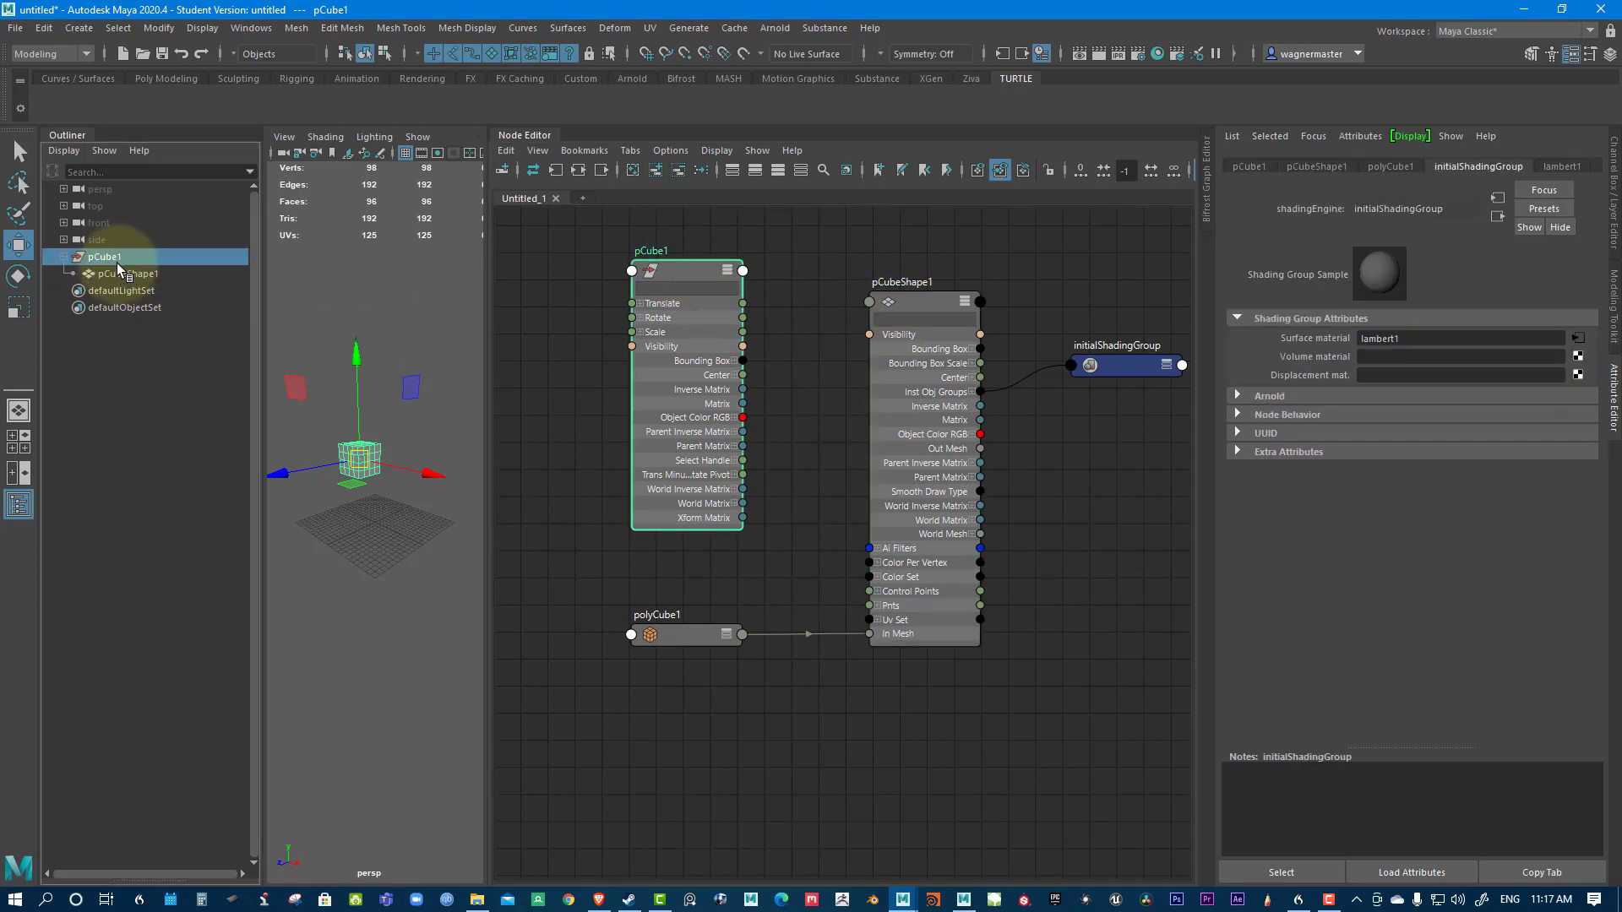
click(129, 272)
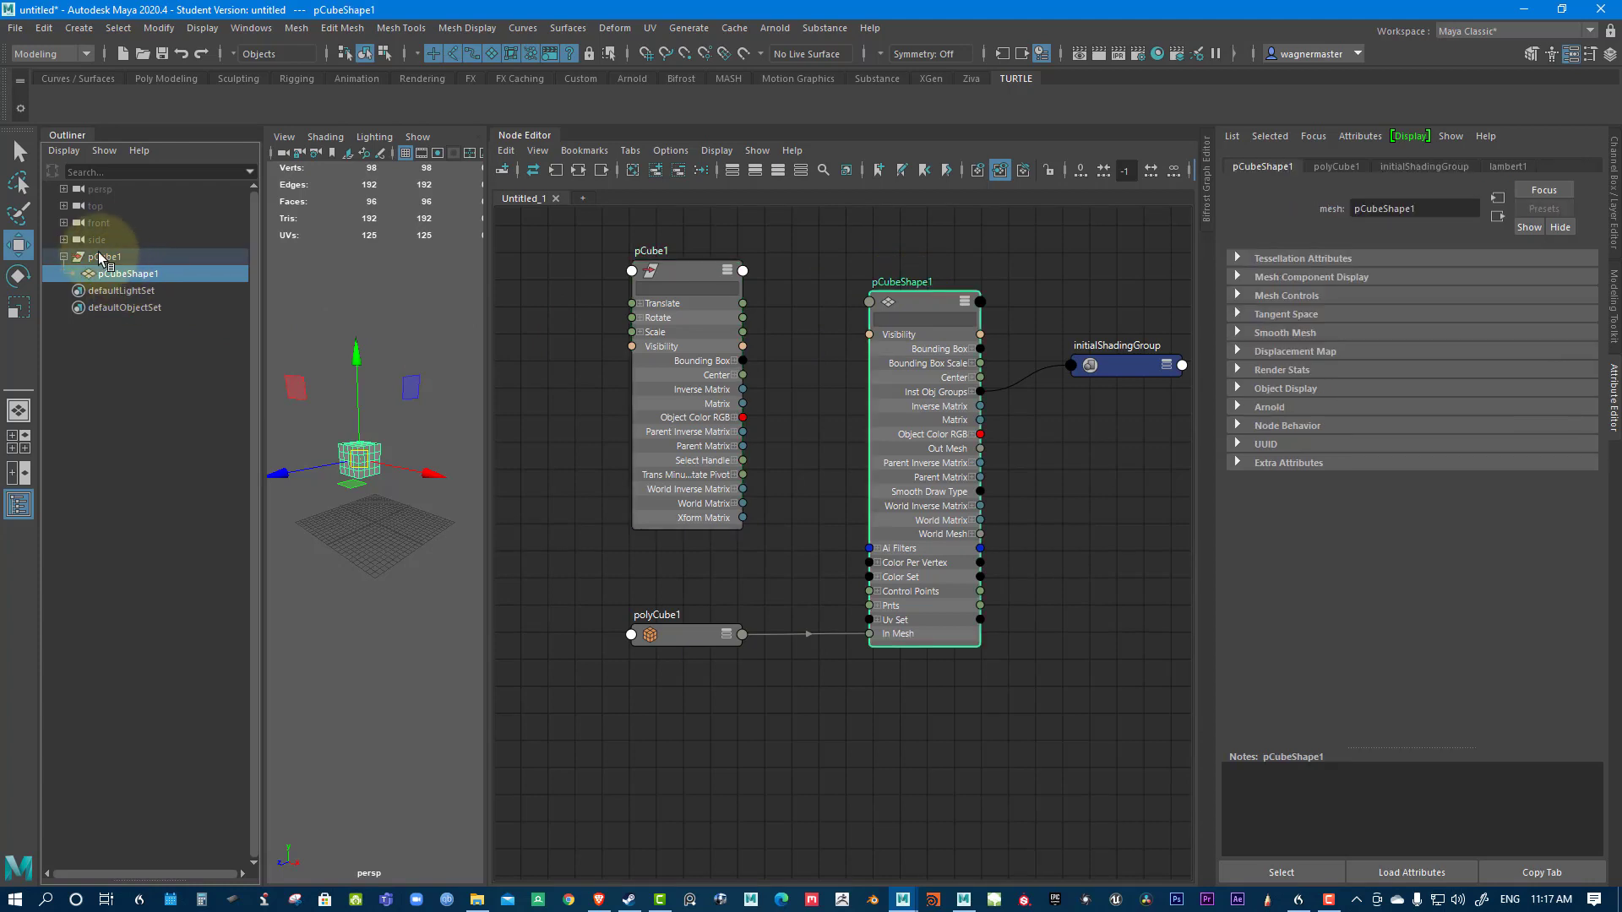
click(171, 257)
click(1249, 165)
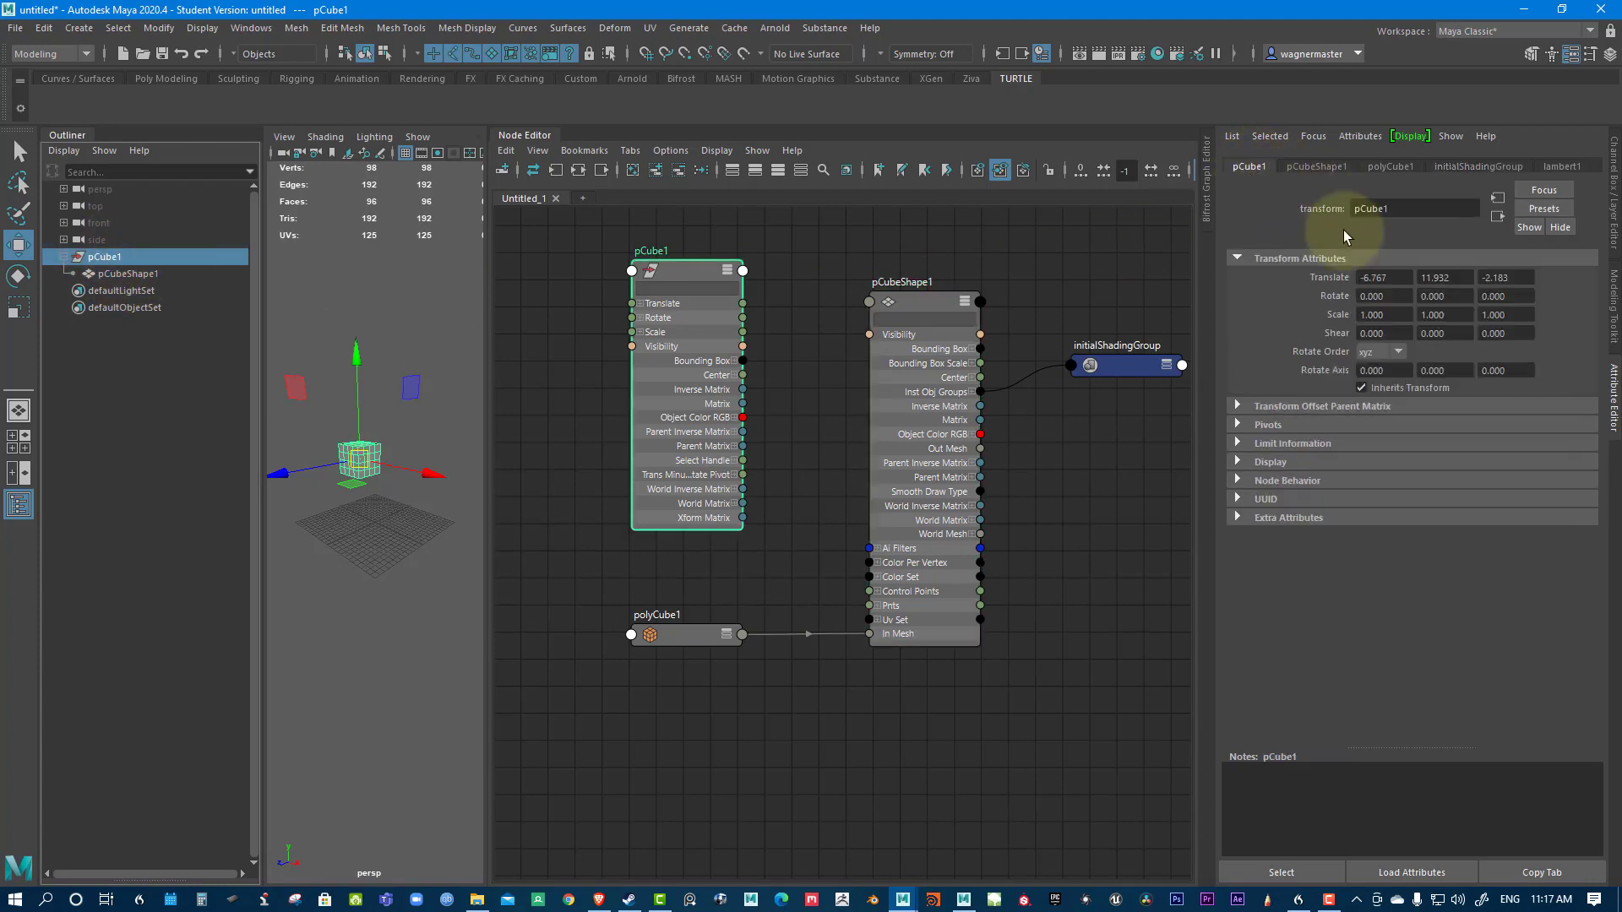
Switch to the Channel Box and back, then expand pCube1's Transform Offset Parent Matrix.
click(1614, 198)
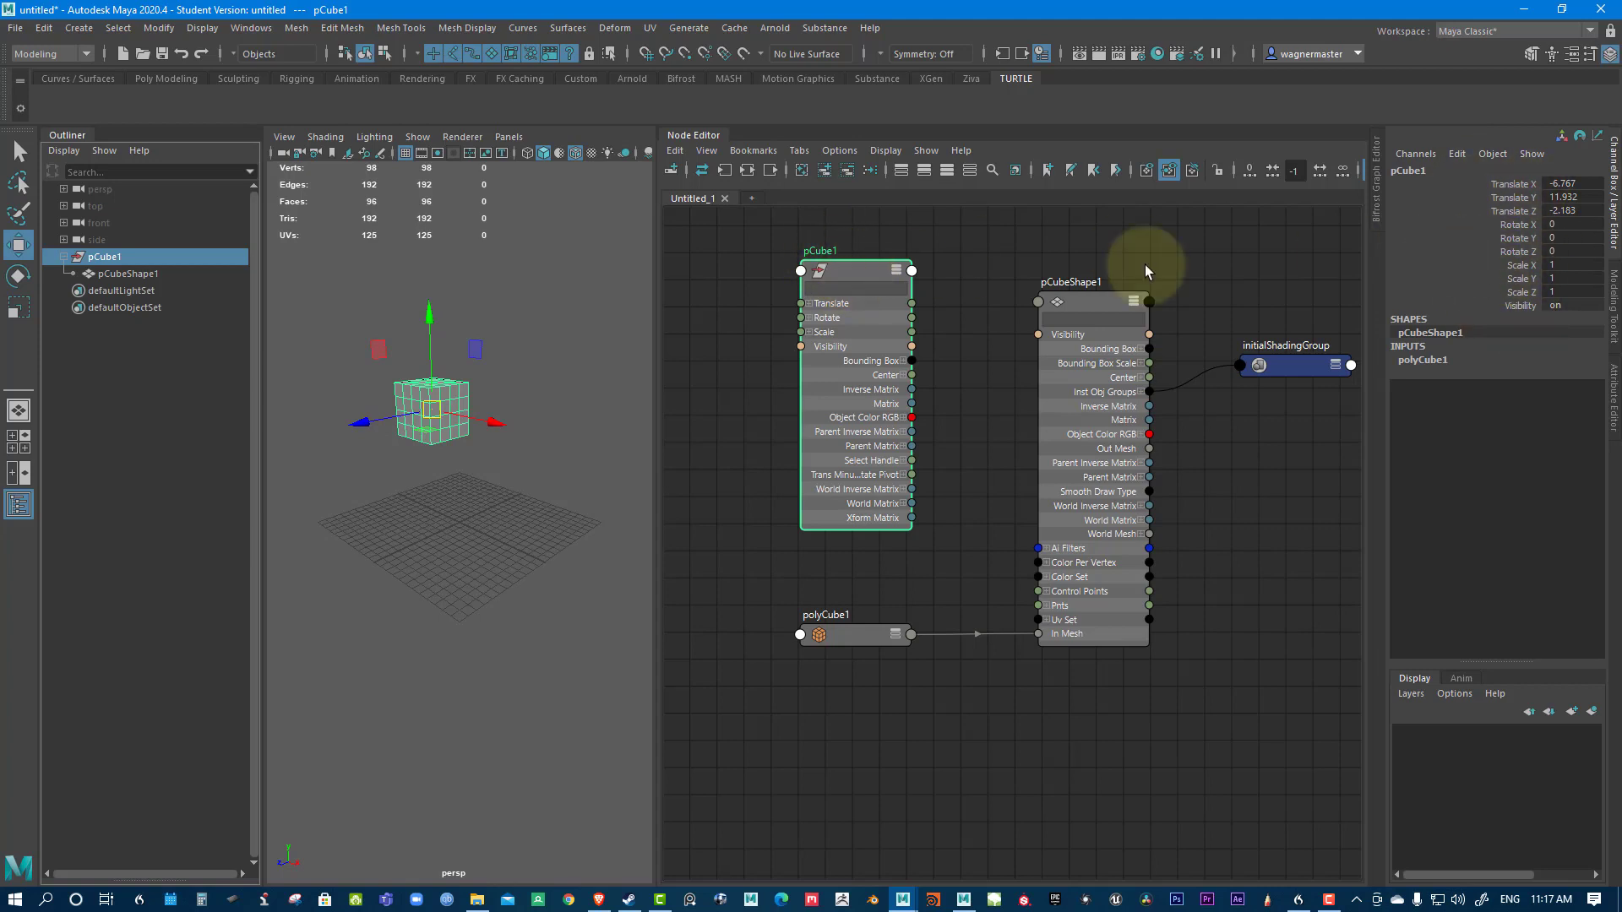
click(1610, 398)
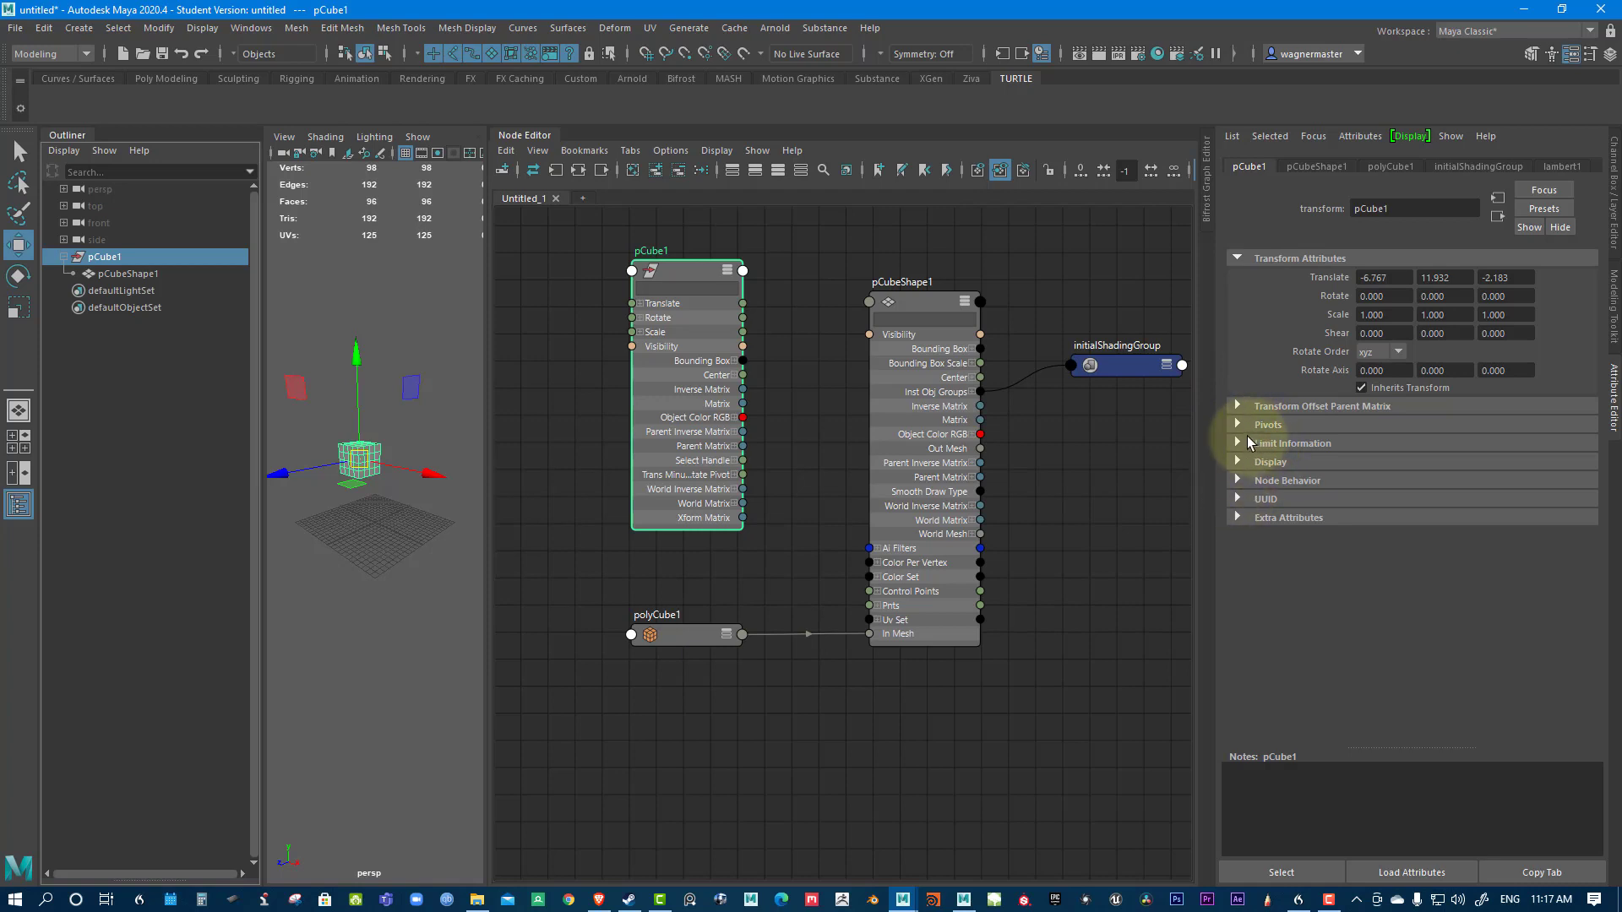
click(1238, 406)
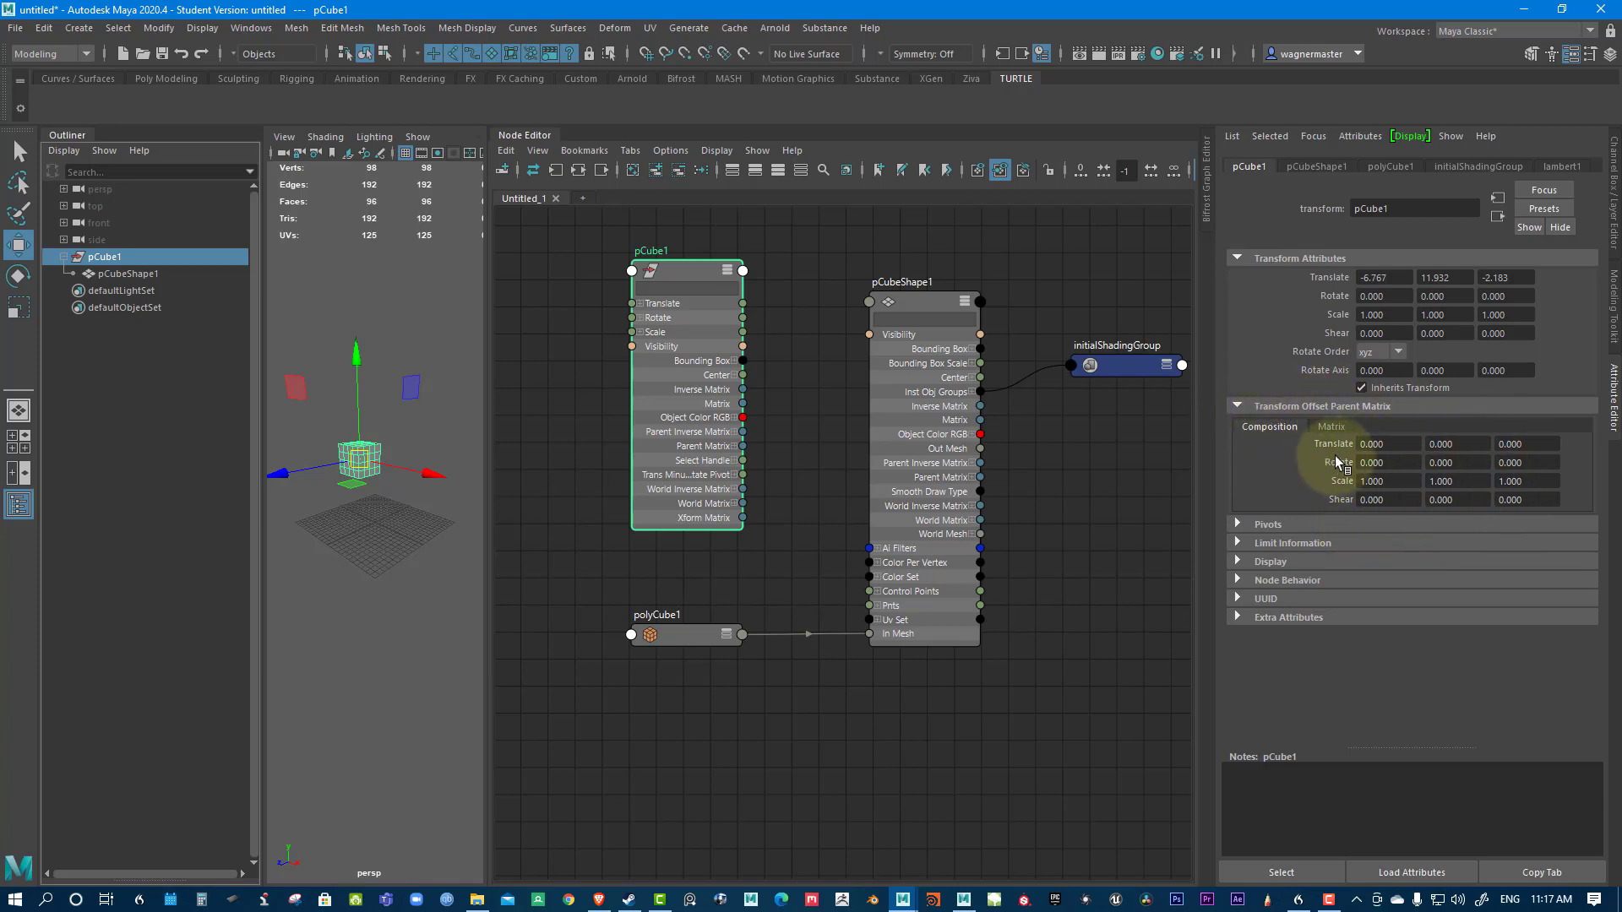
Expand and collapse the Pivots, Display, Node Behavior and UUID sections.
click(1238, 524)
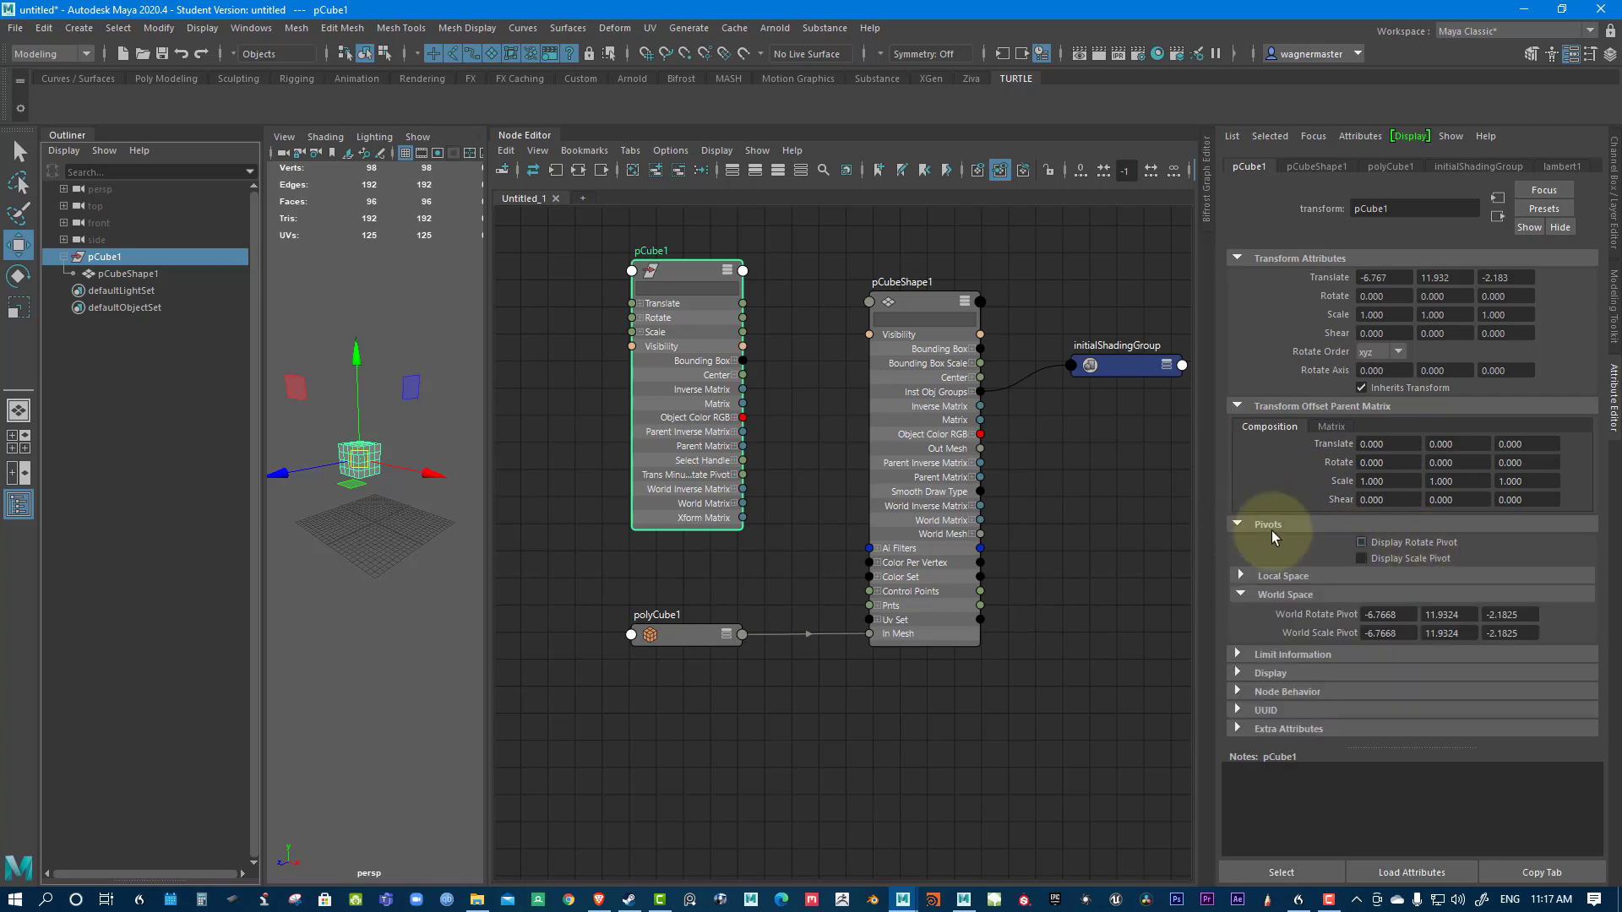
click(1238, 524)
click(1236, 563)
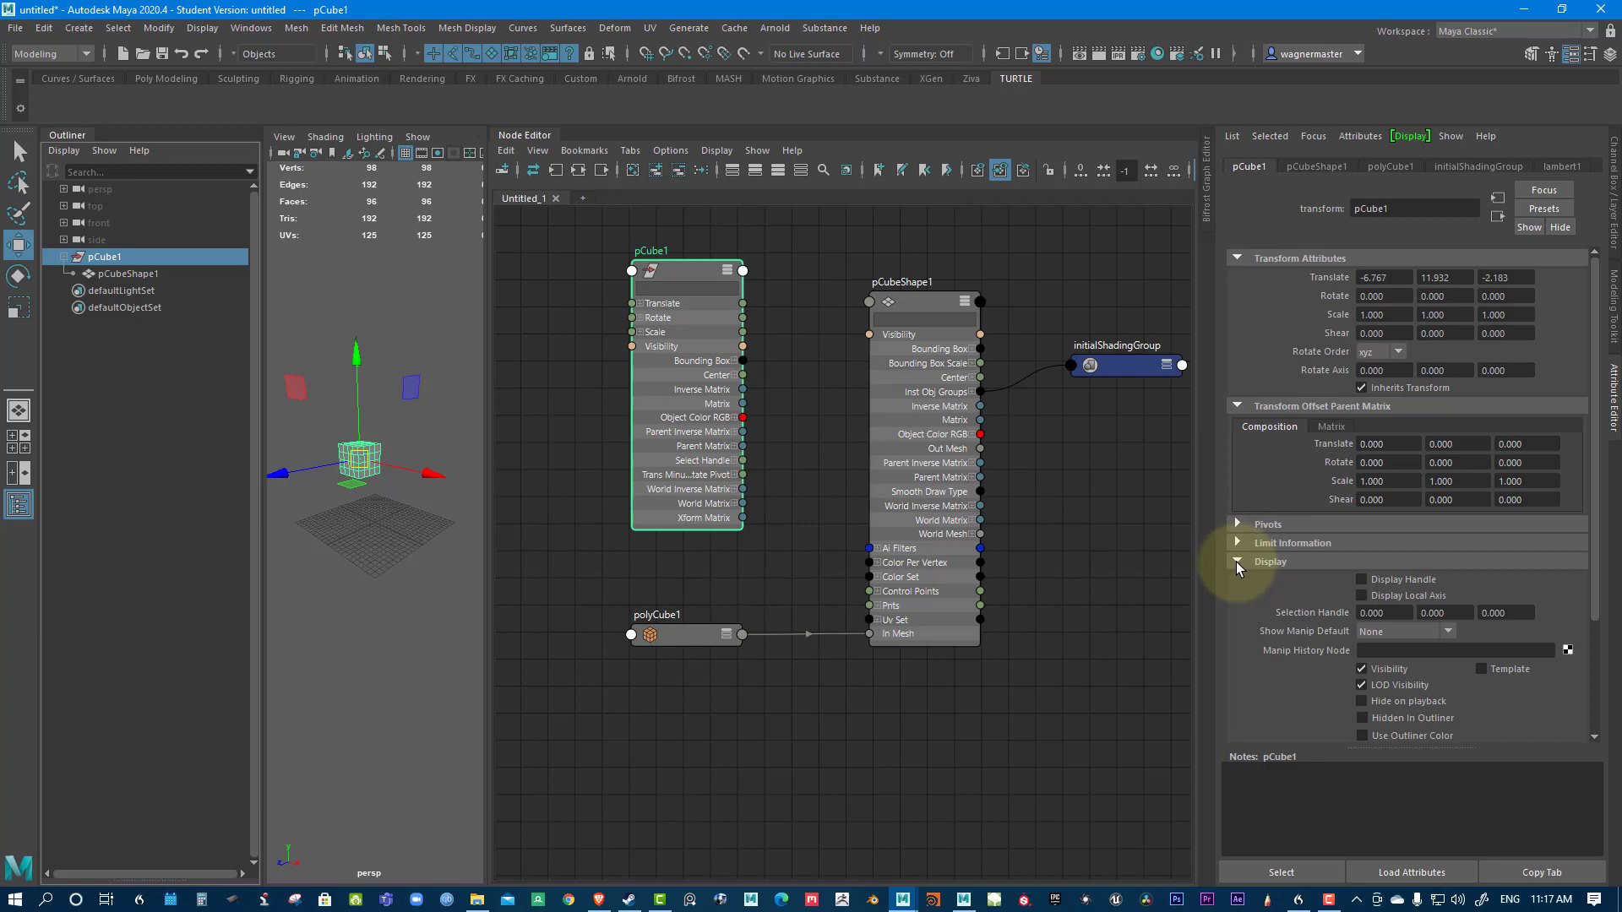
click(1237, 562)
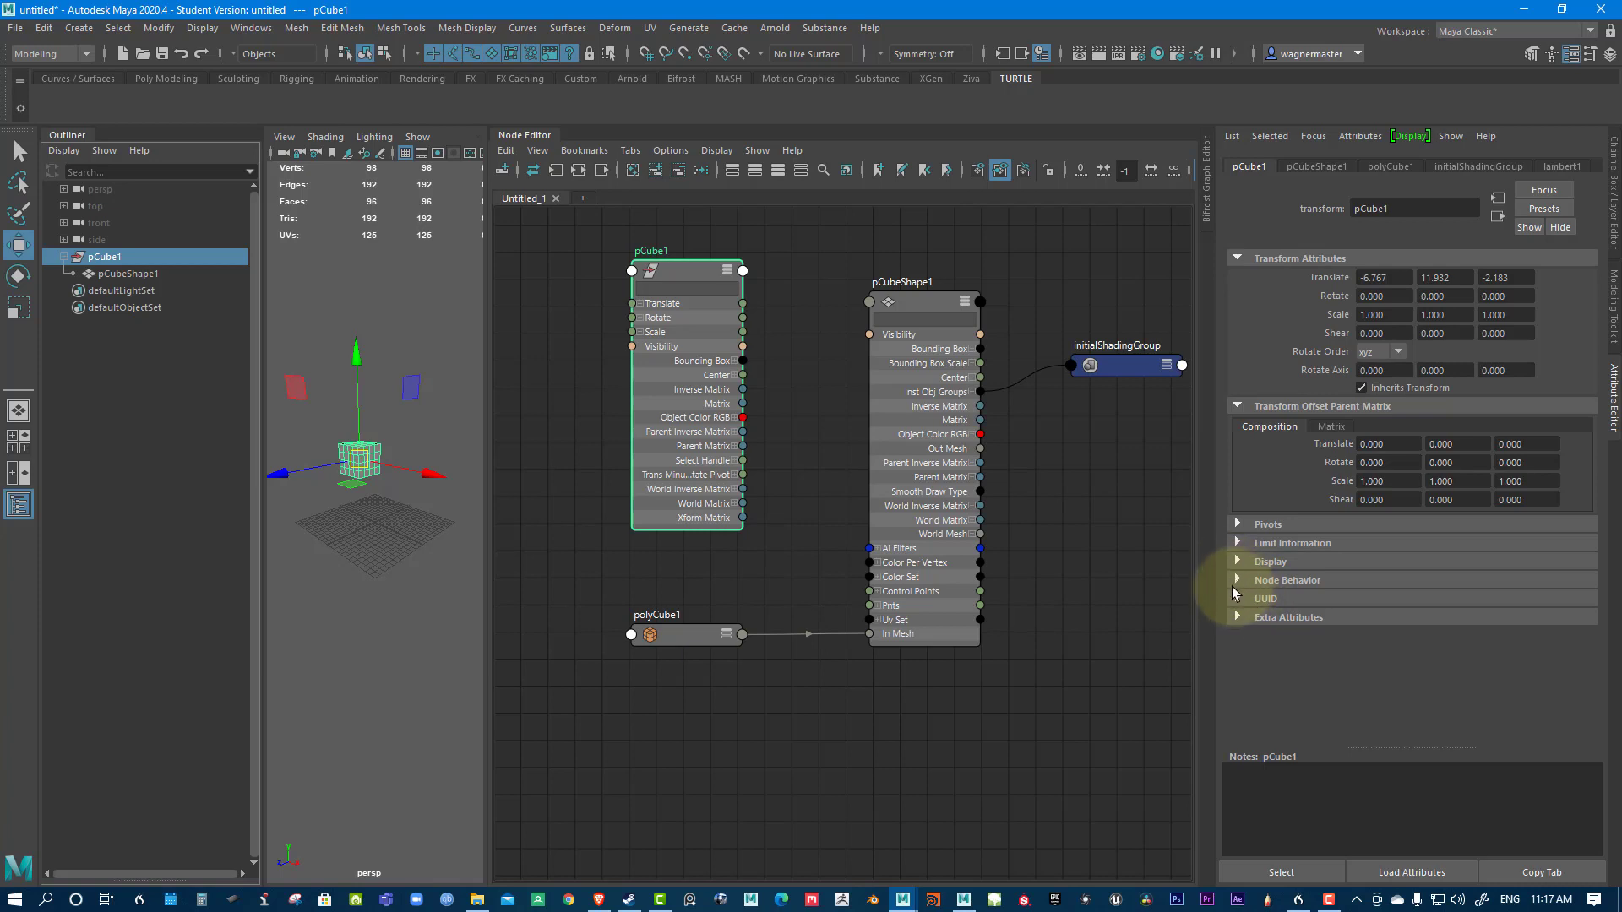
click(1237, 581)
click(1237, 581)
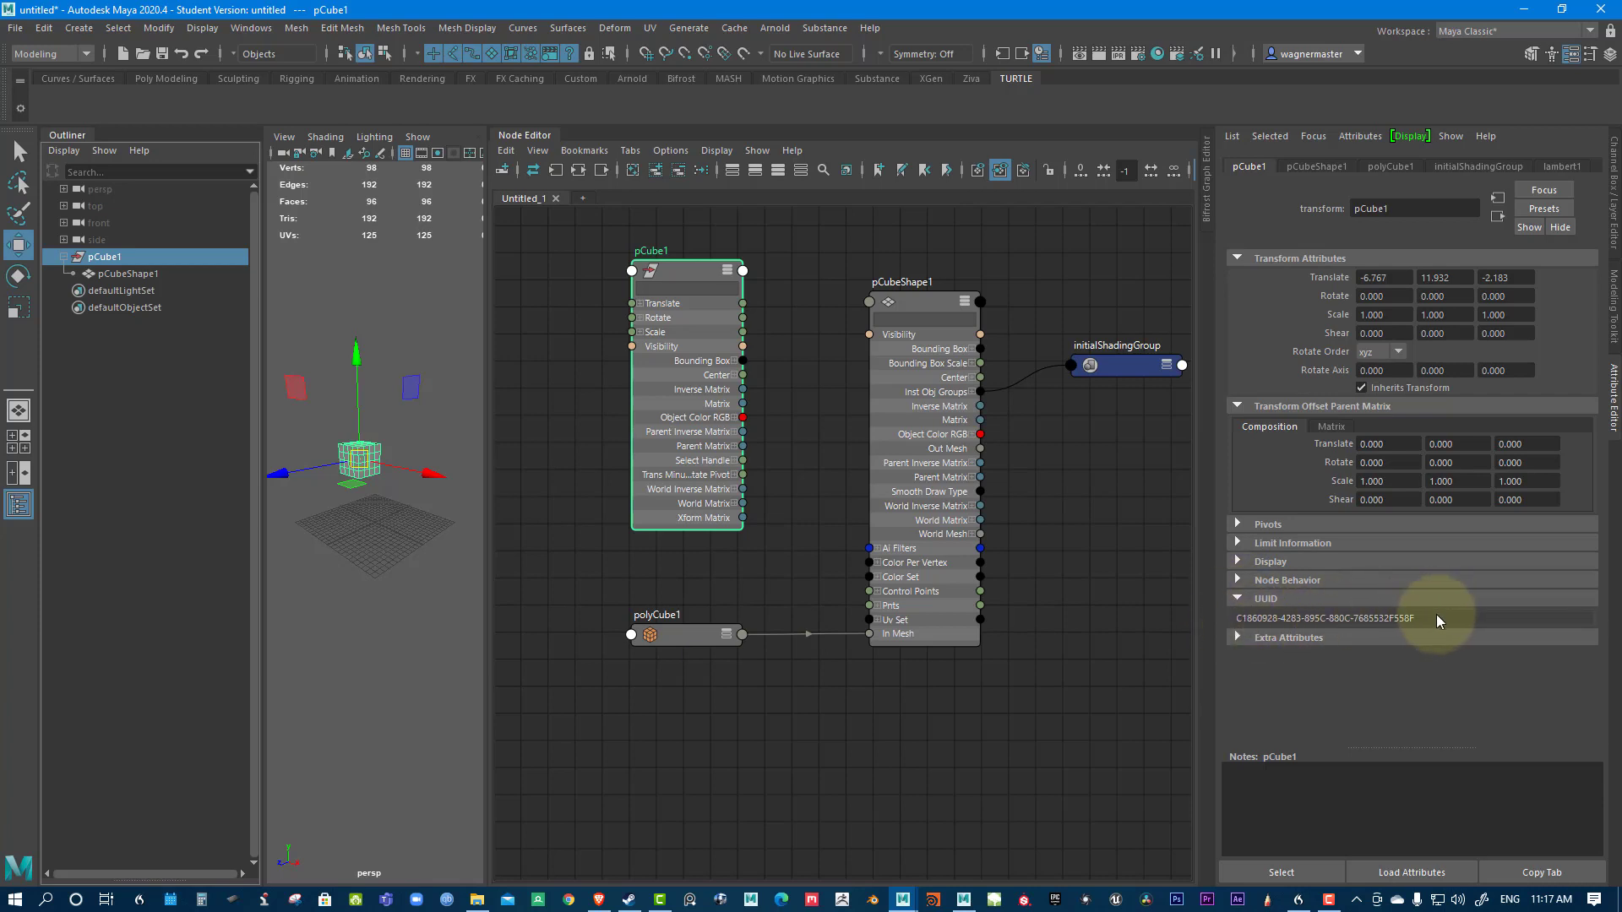
drag(1432, 621, 1214, 613)
click(1236, 599)
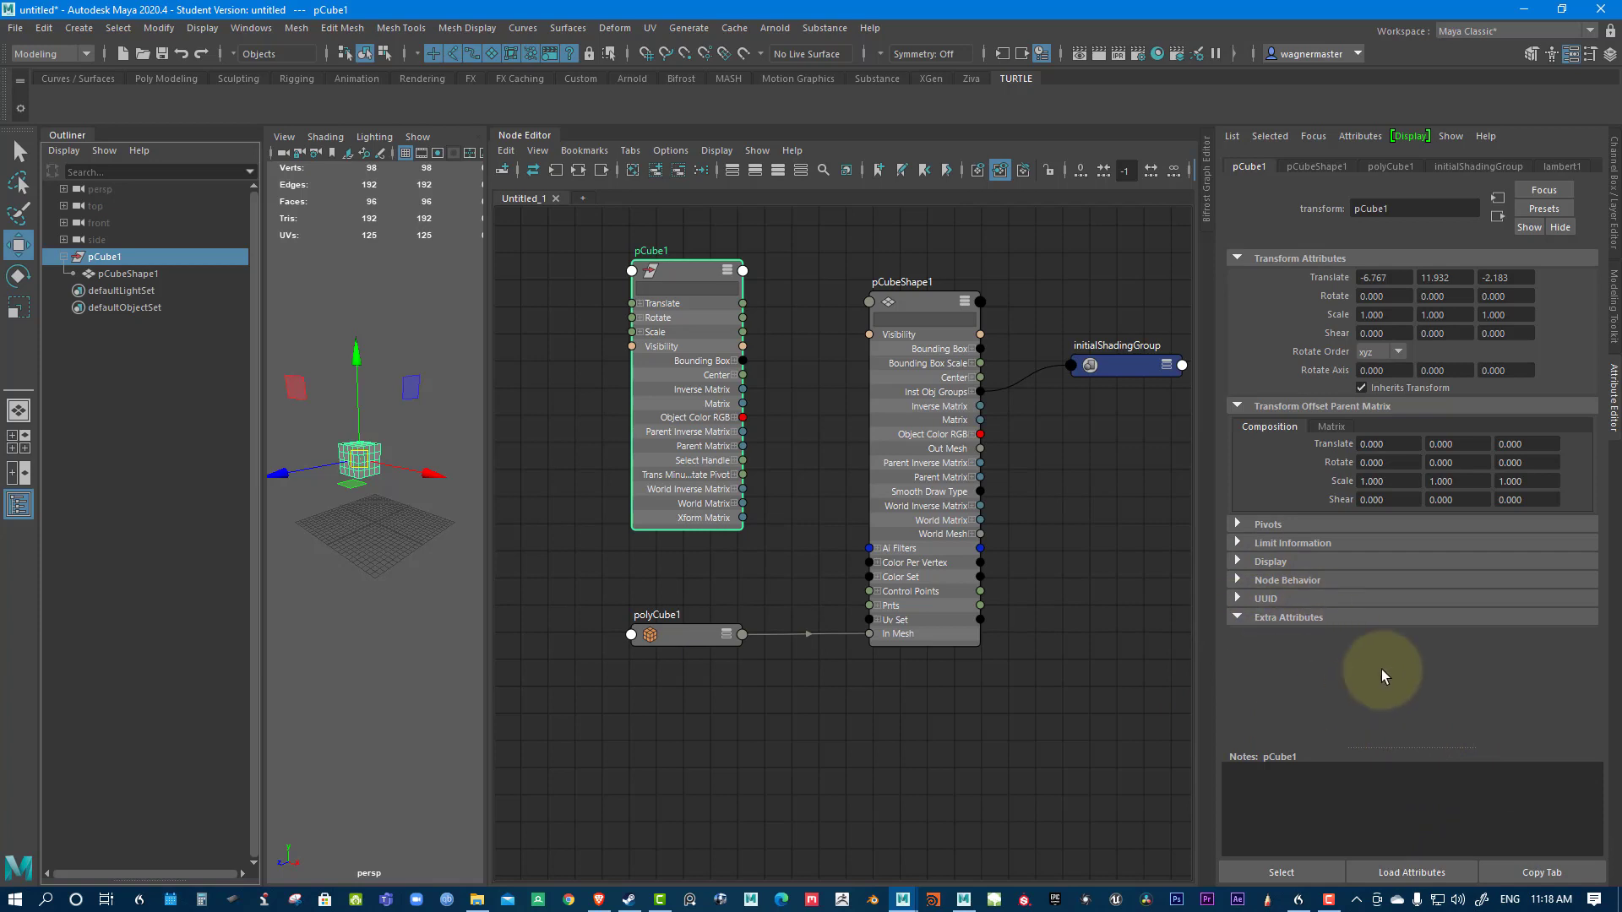
click(929, 309)
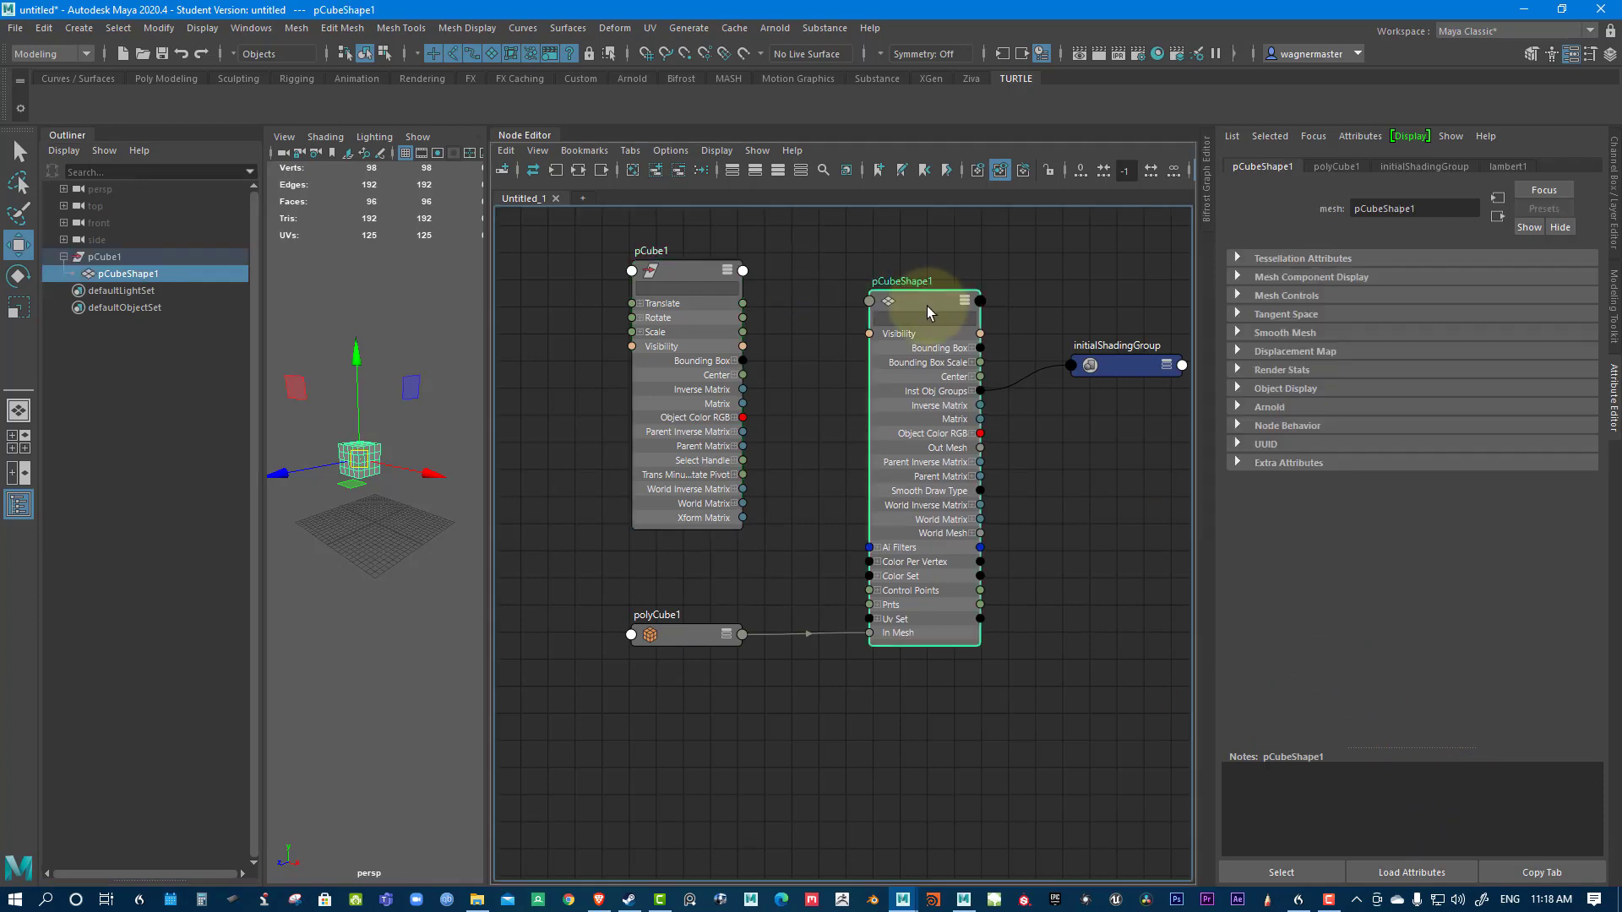
click(1238, 257)
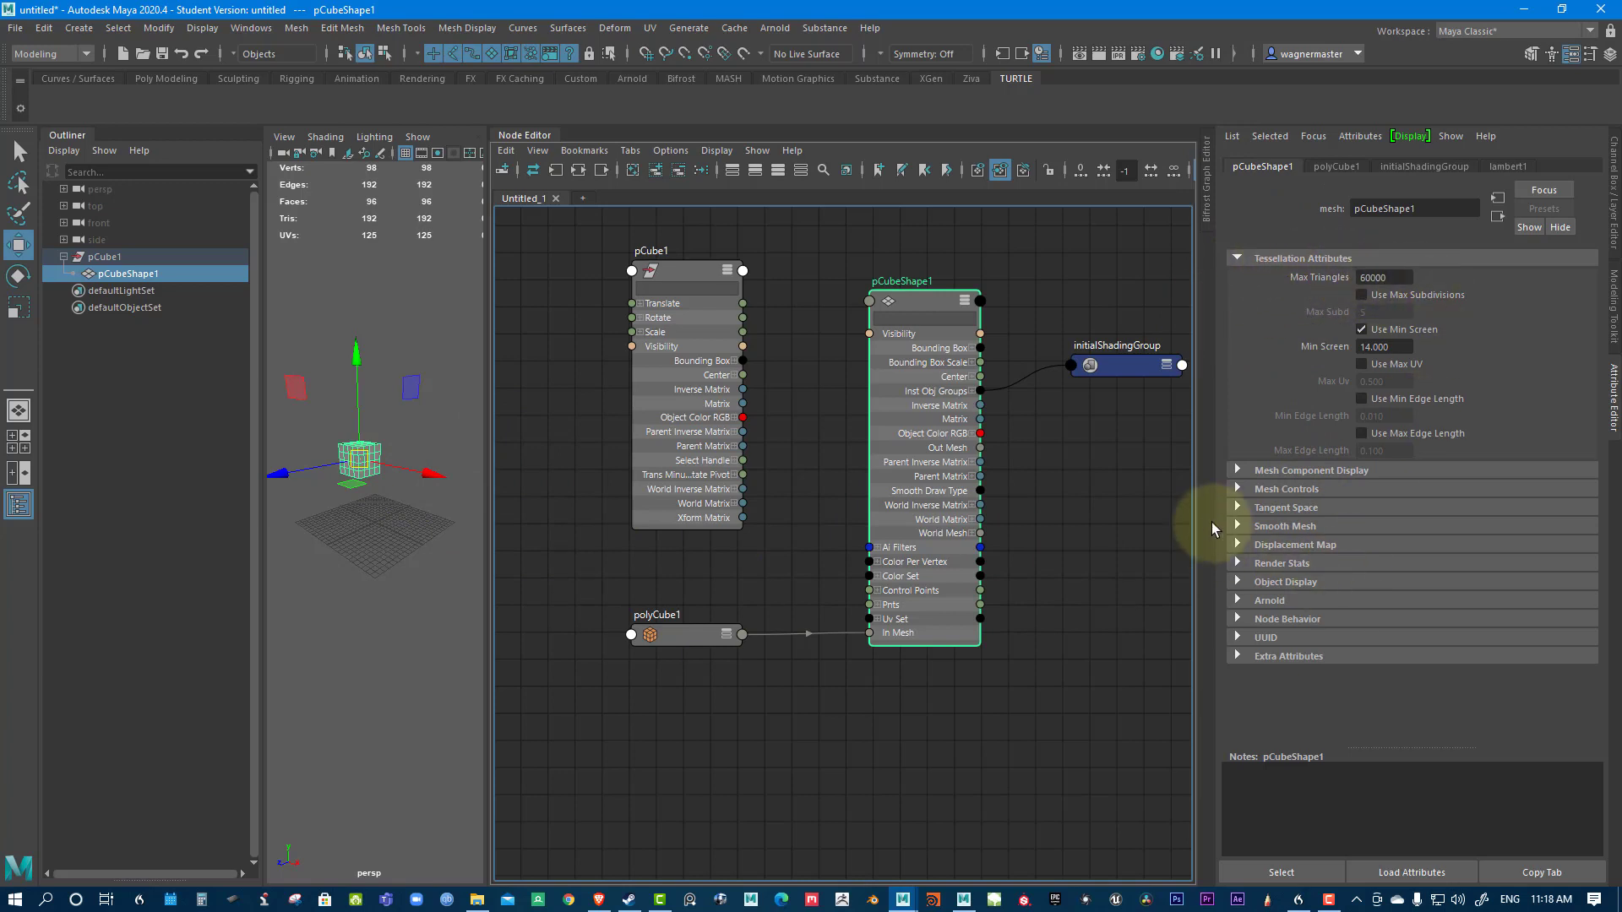
click(1242, 469)
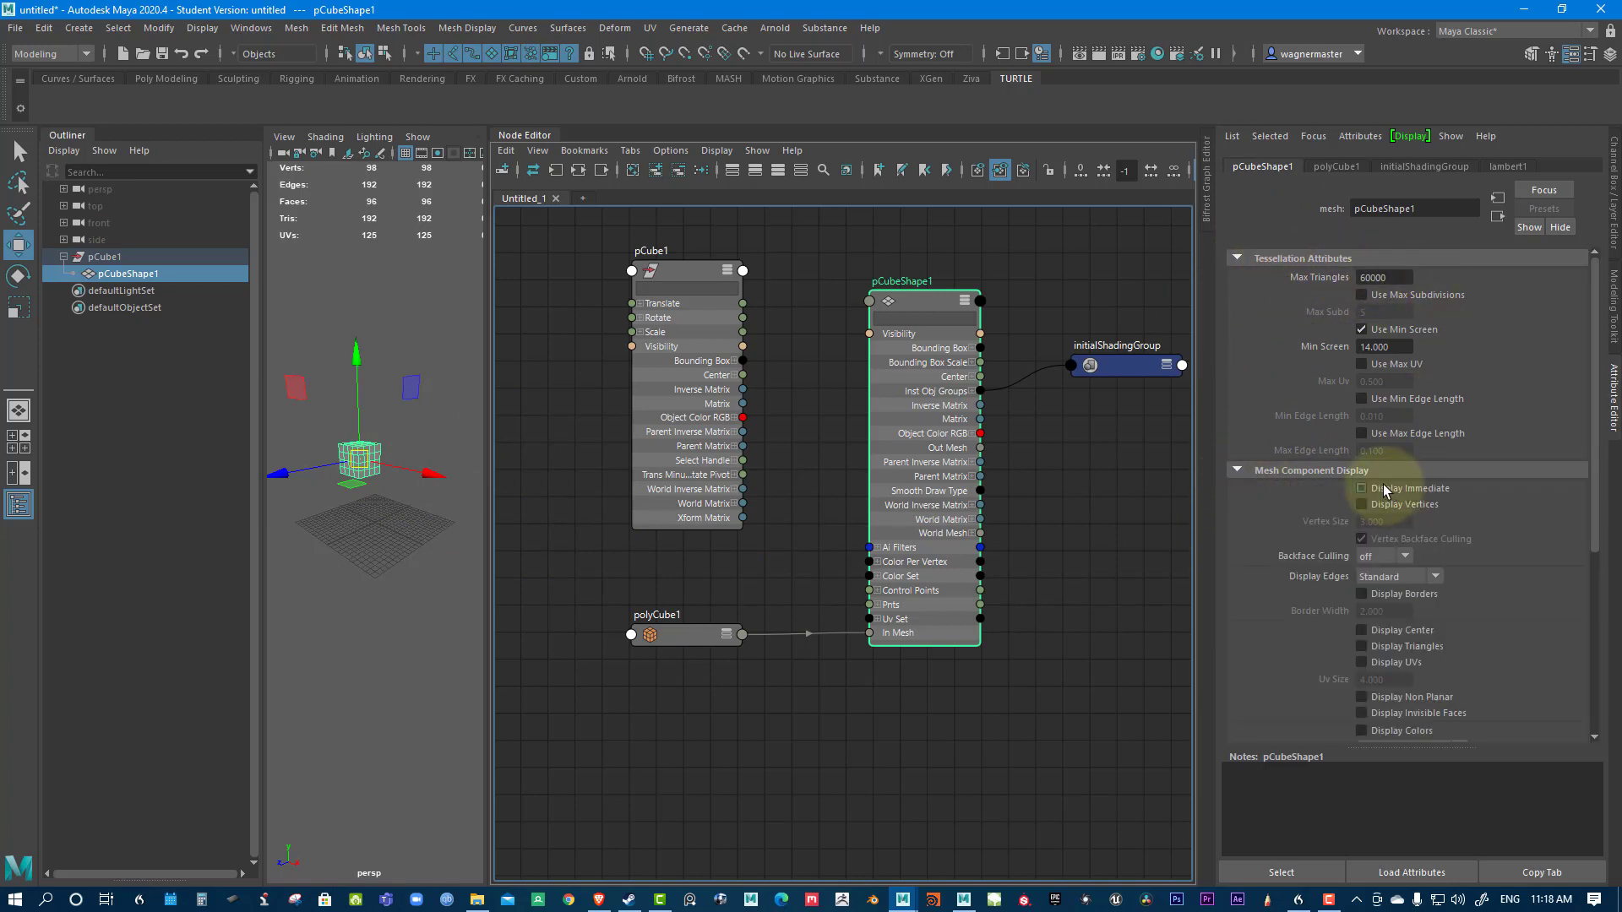
click(1236, 470)
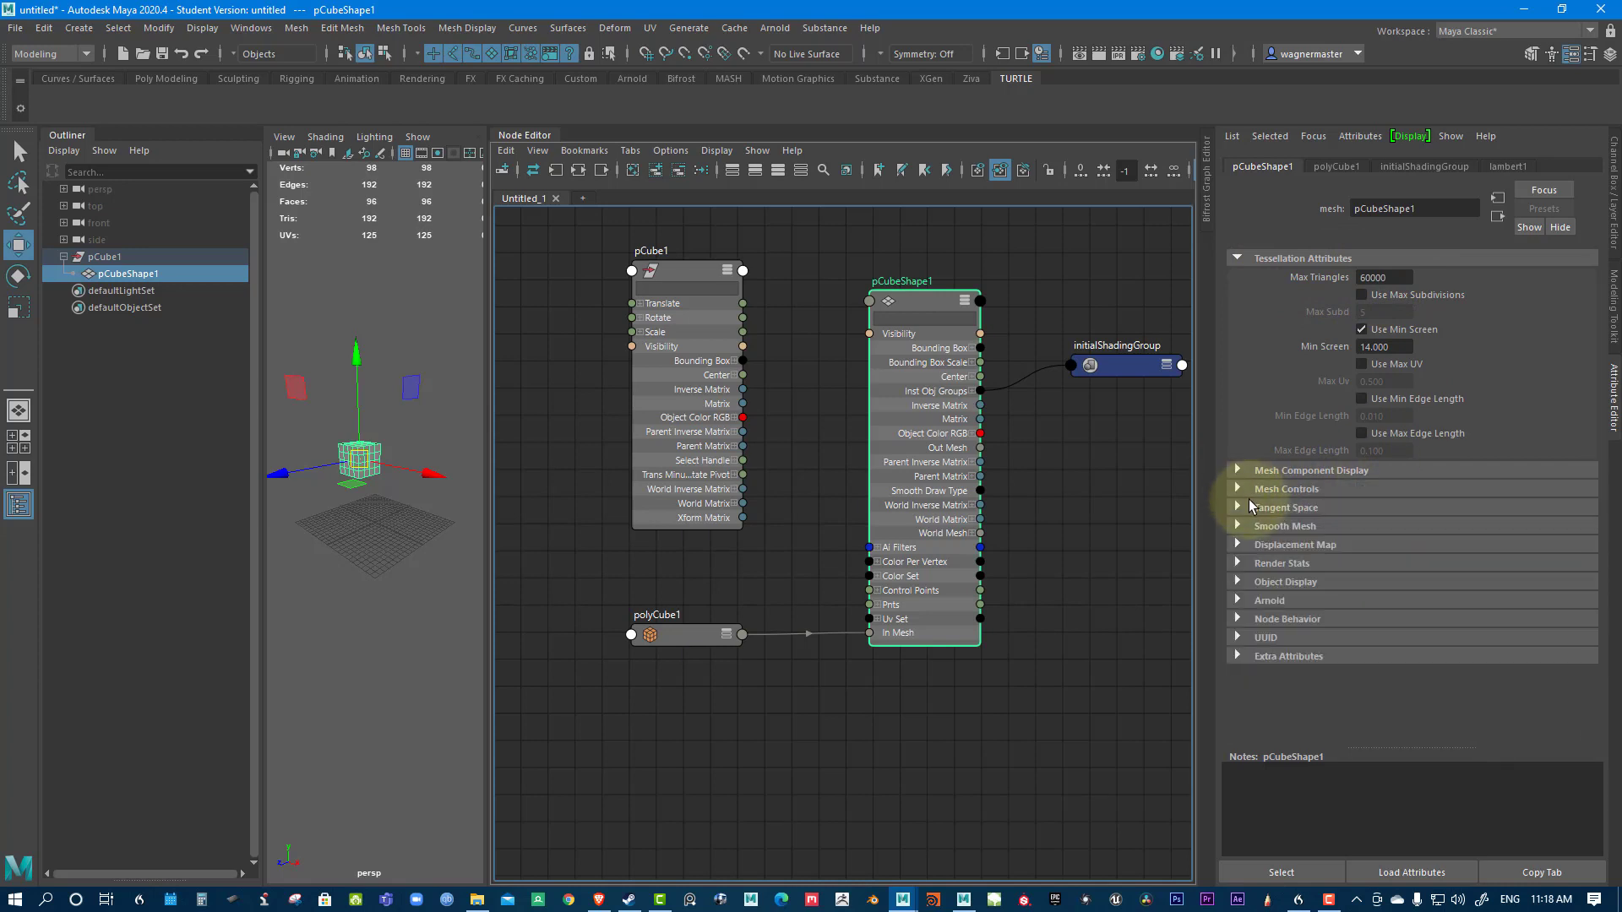
click(1237, 489)
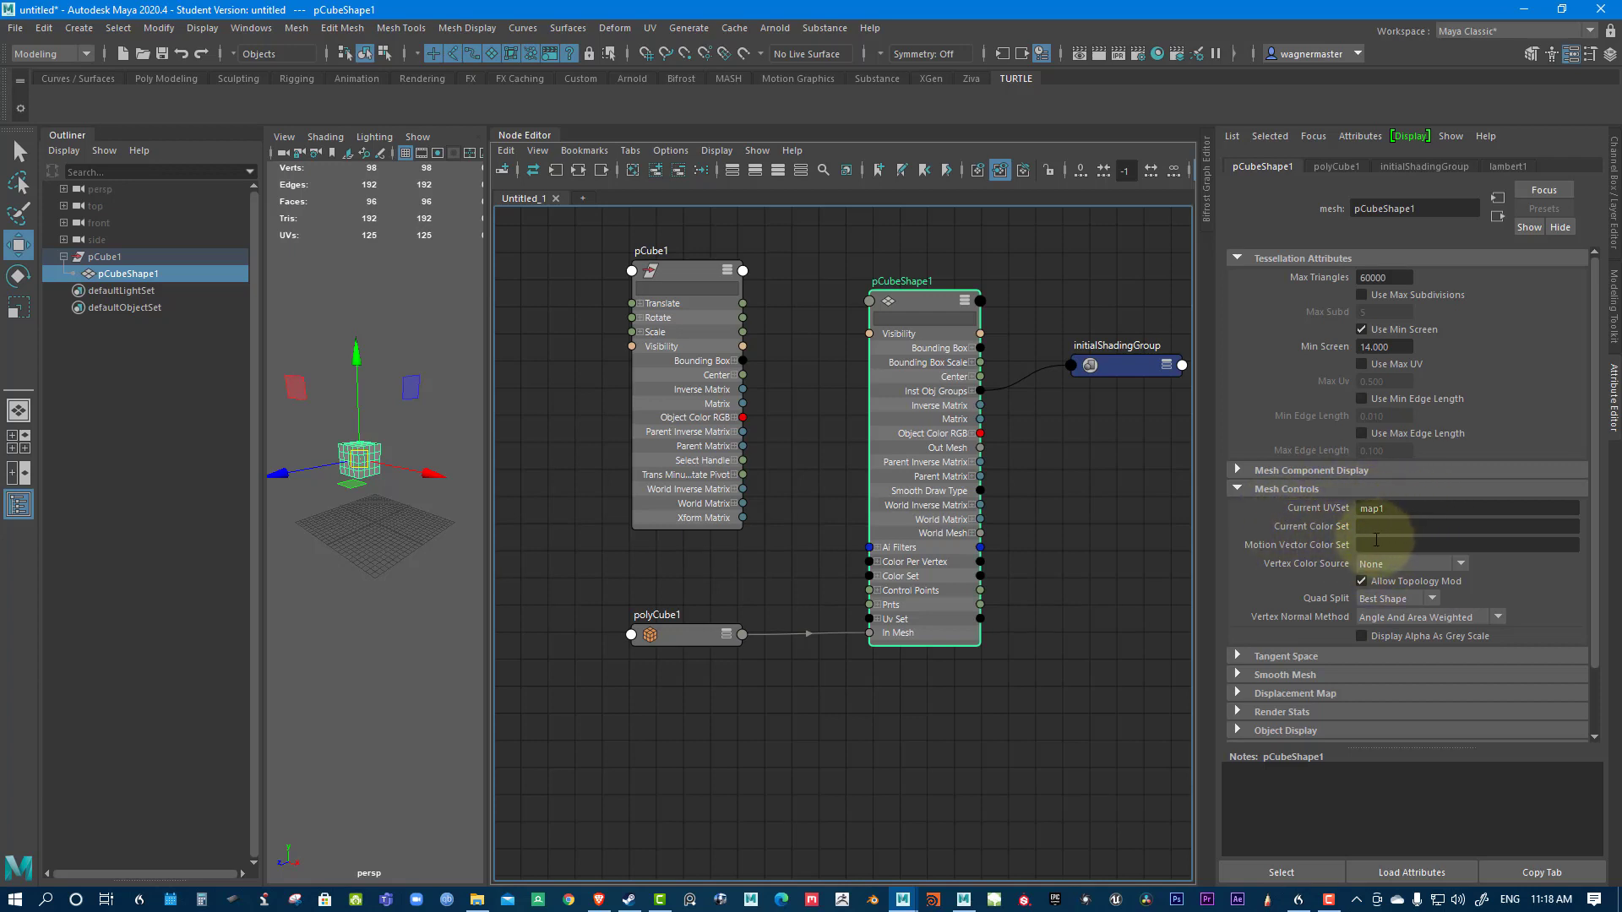
click(1236, 490)
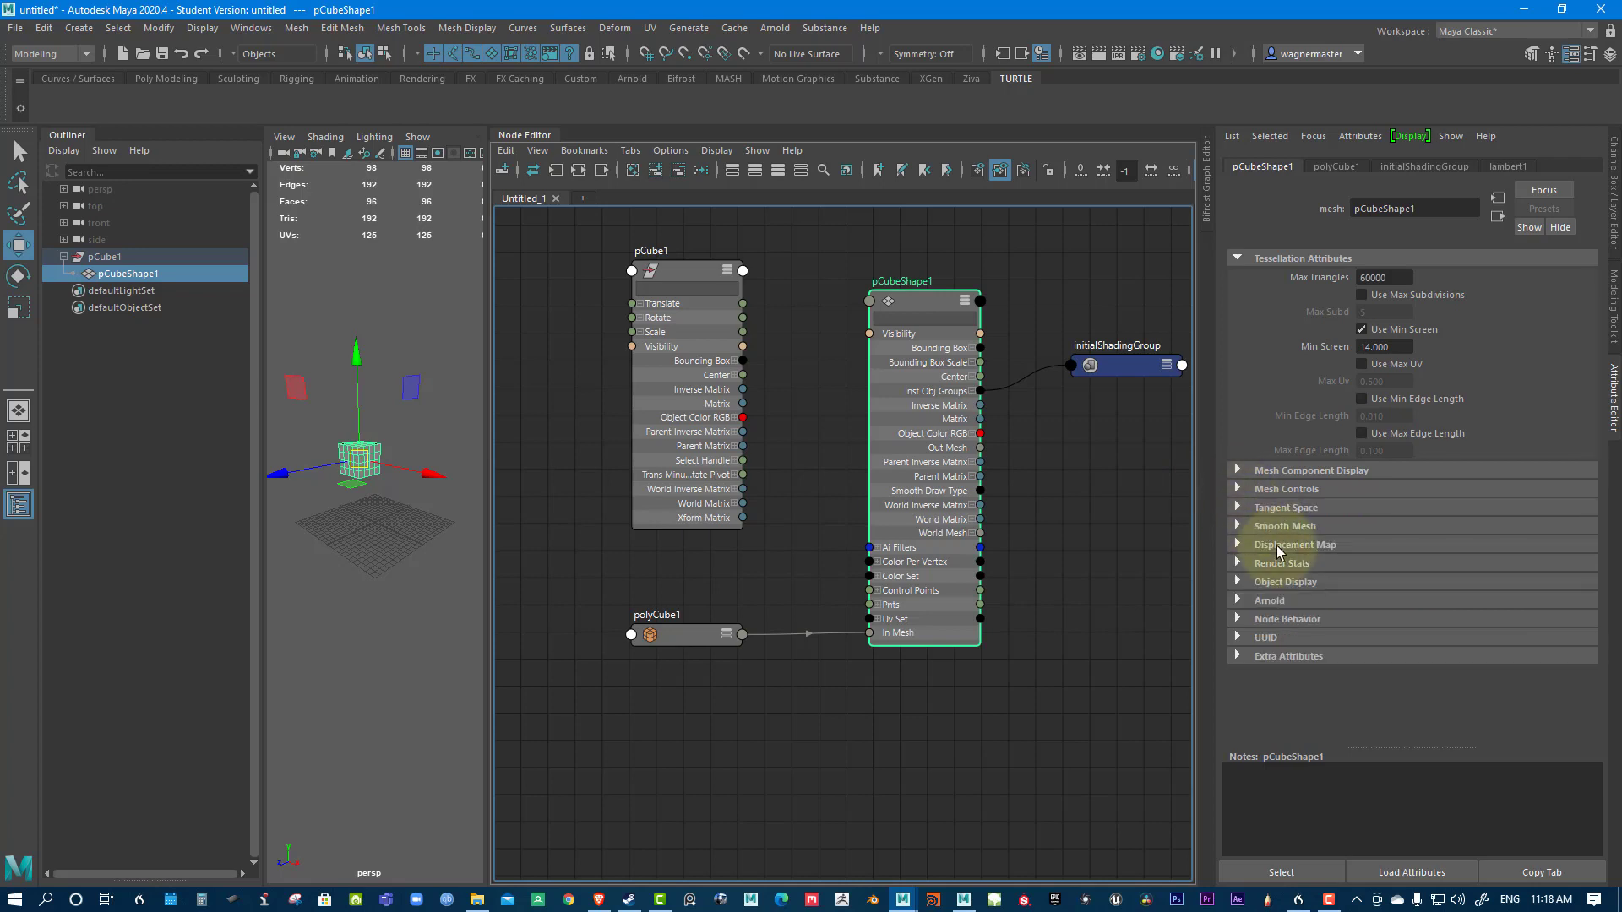
click(1238, 527)
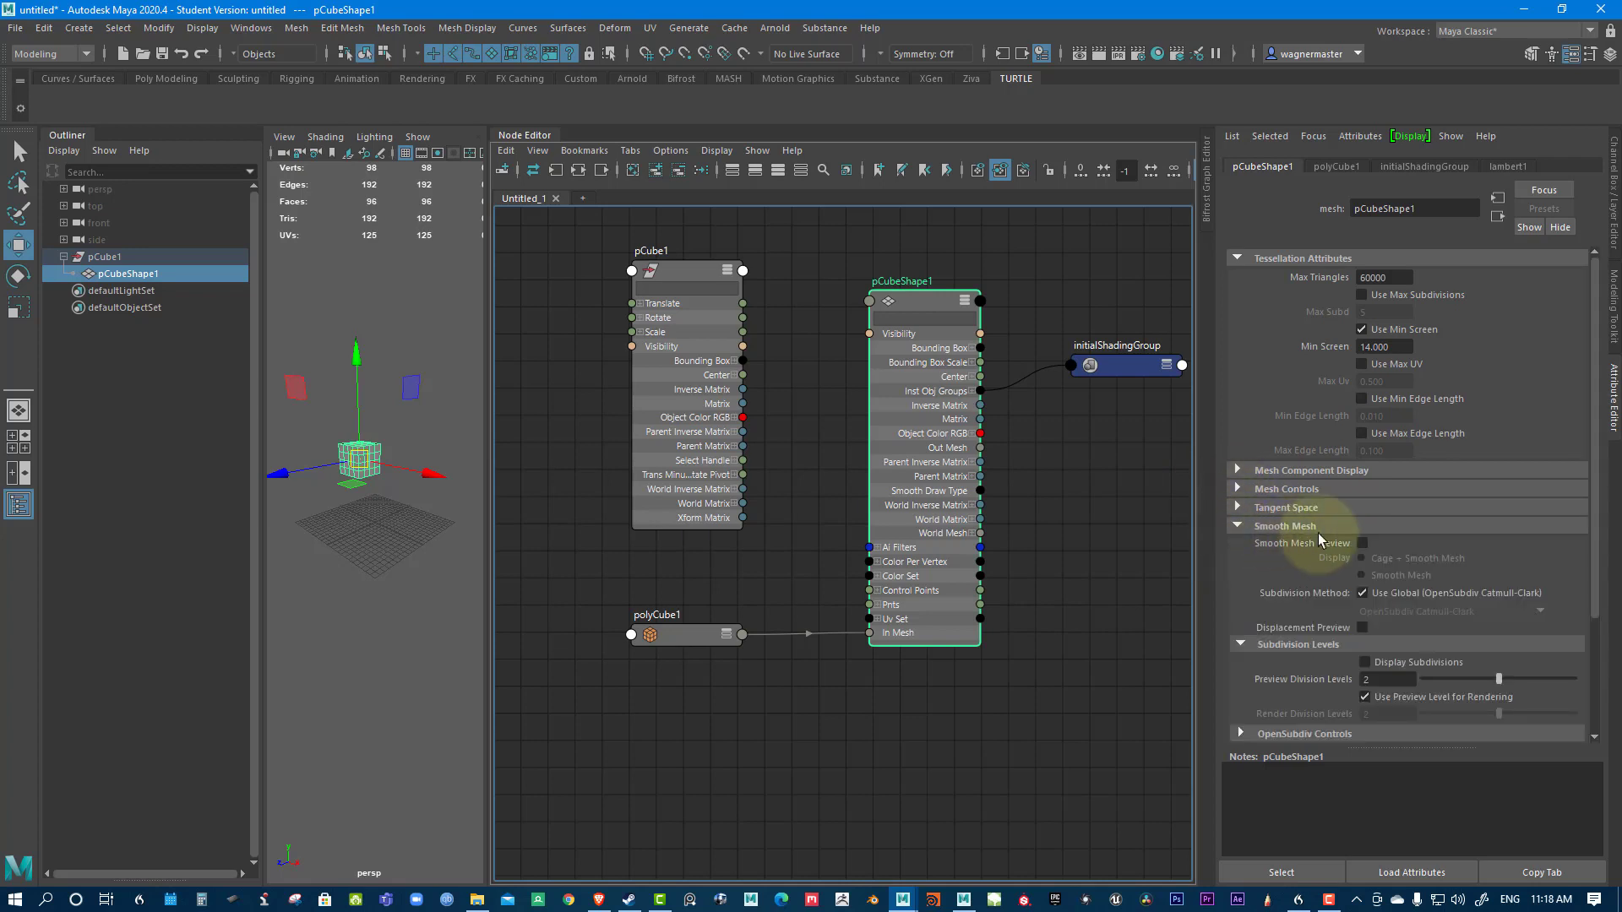
click(1238, 529)
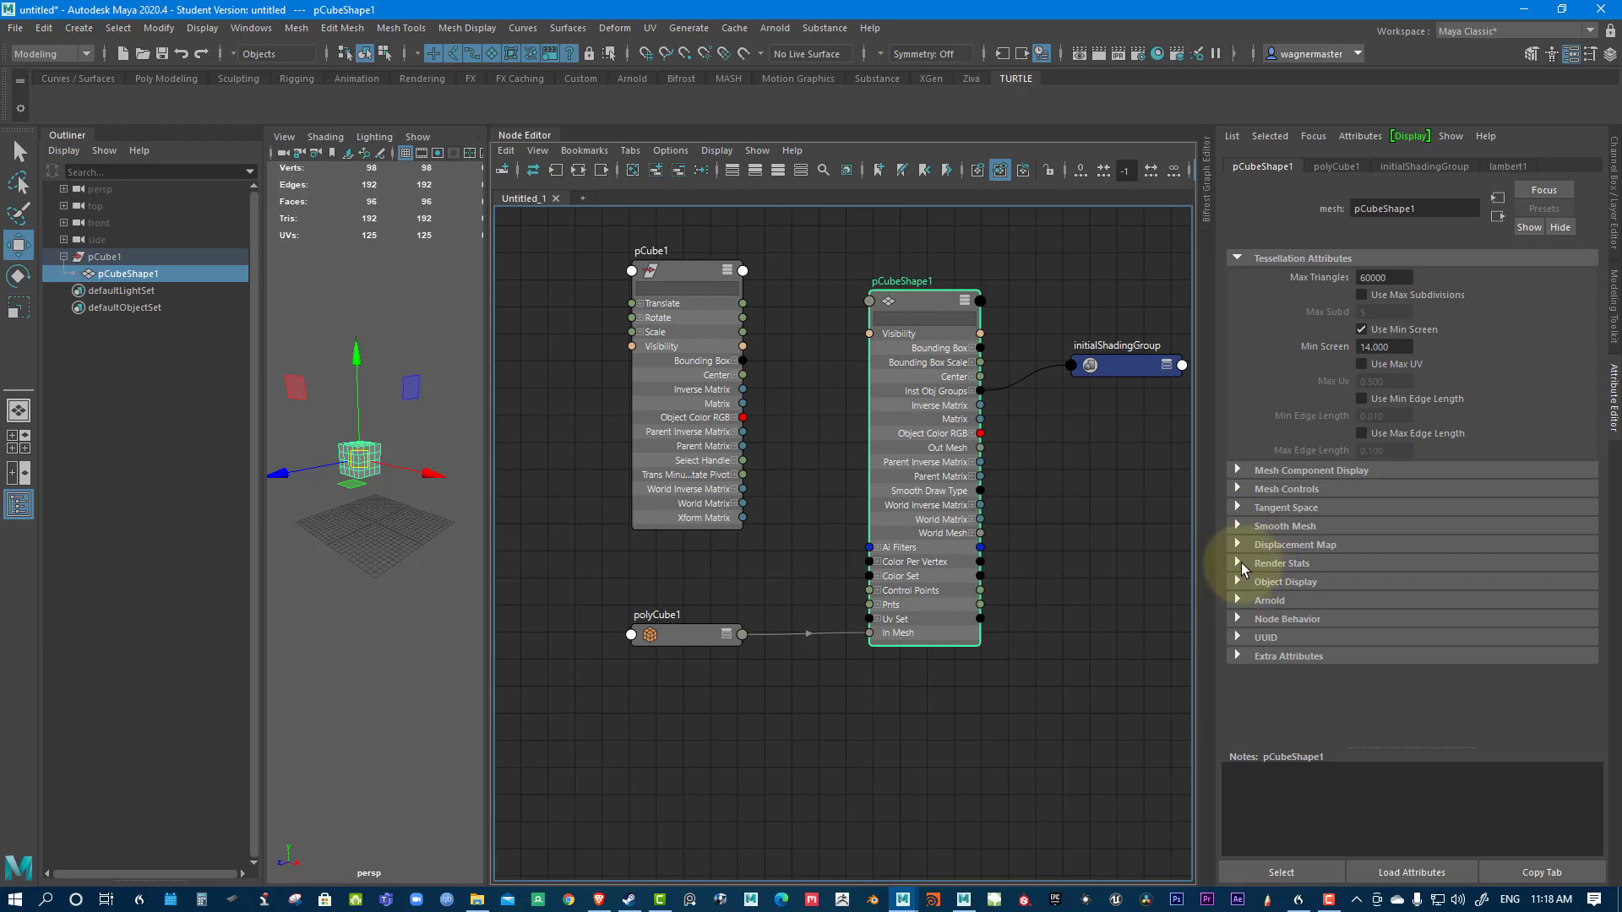
click(1238, 564)
scroll(1441, 547, down, 3)
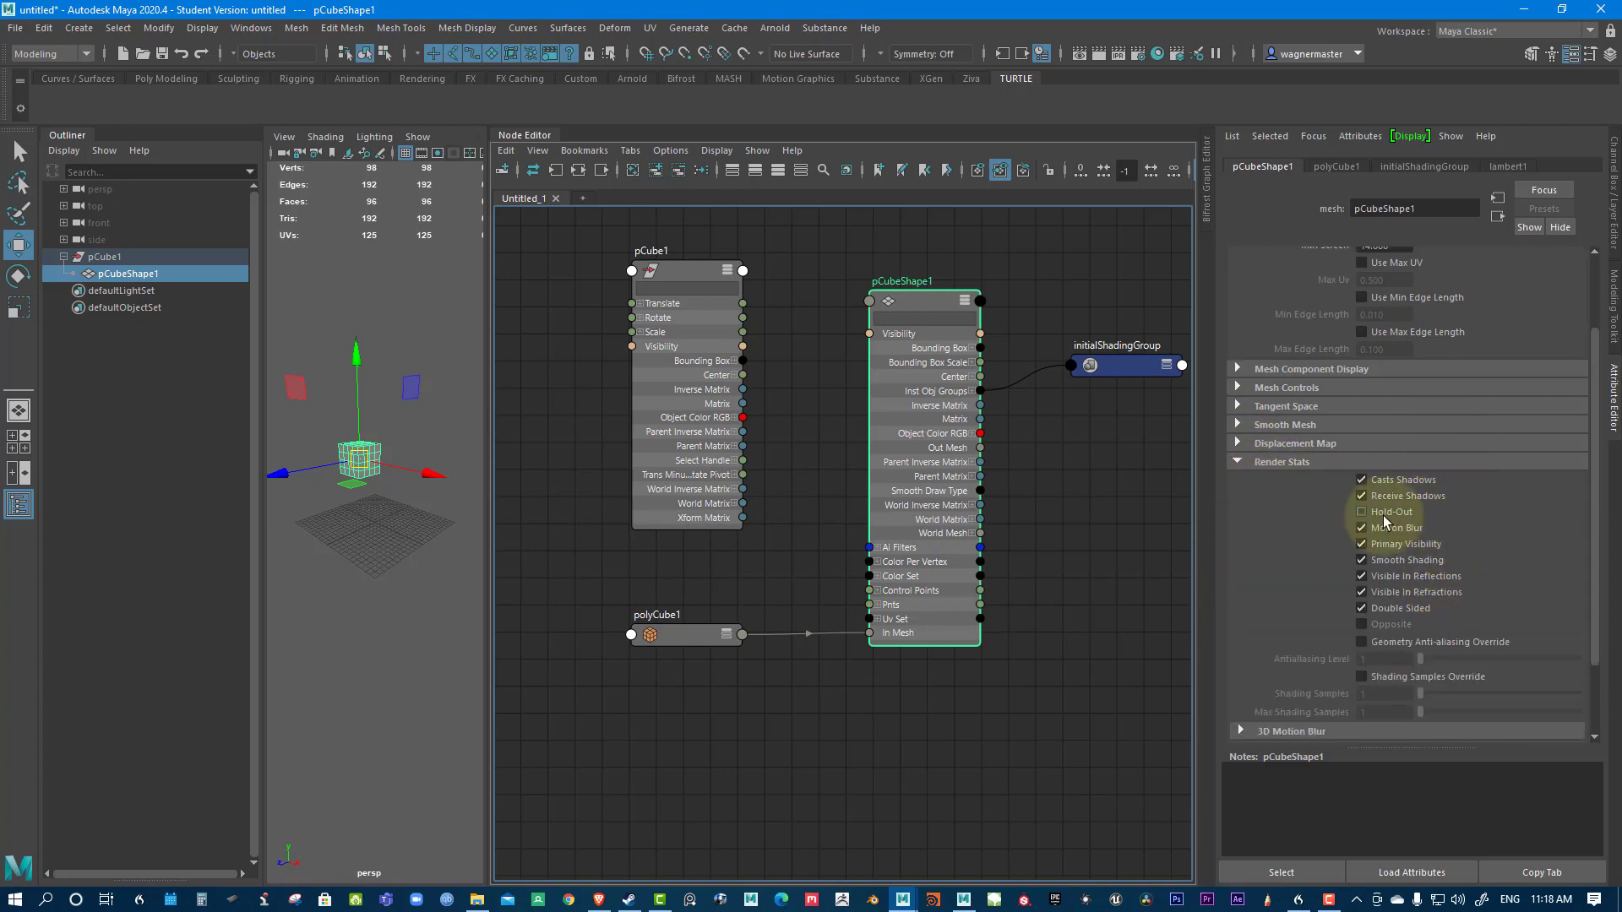
click(1239, 462)
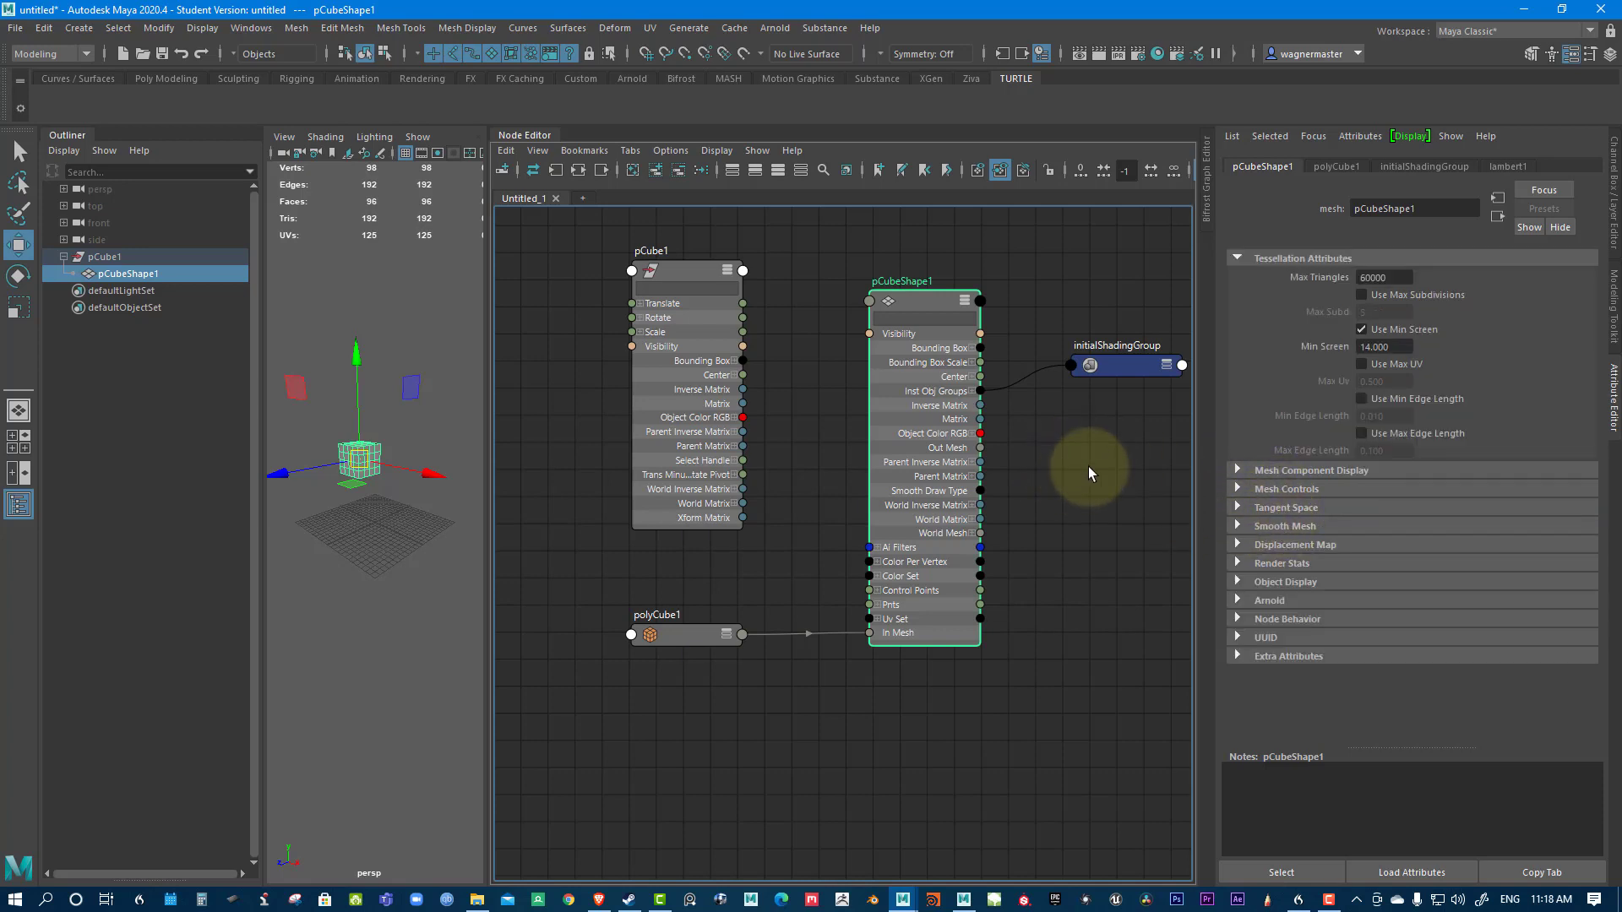
Load initialShadingGroup into the Attribute Editor, showing lambert1 as its surface material.
click(1140, 370)
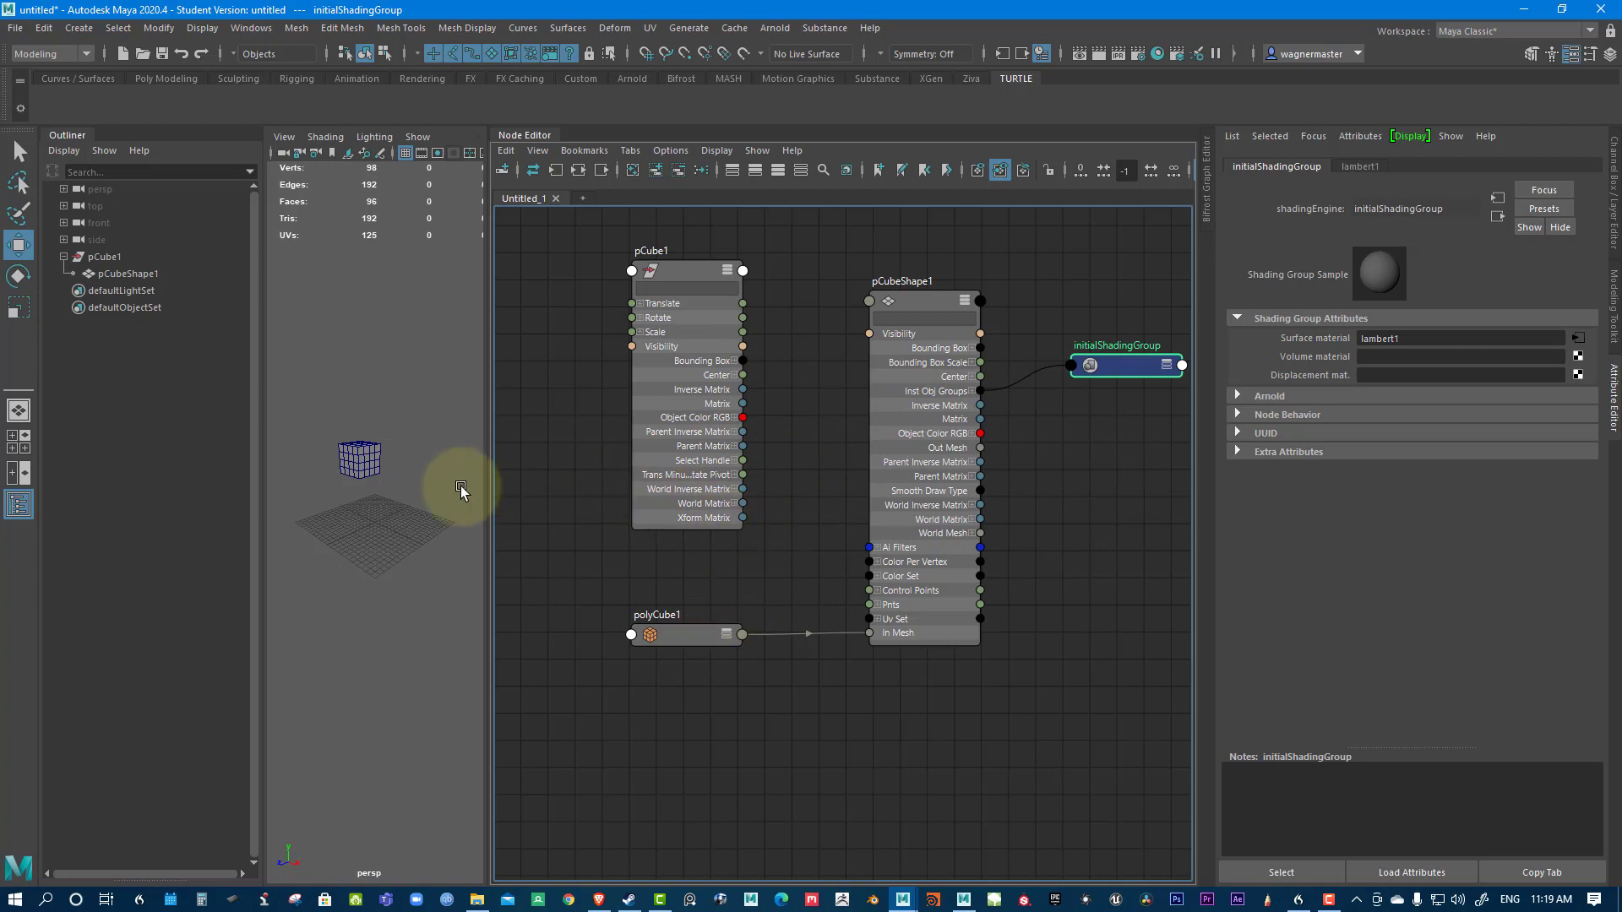
Rearrange the pCube1 node up beside pCubeShape1 in the Node Editor.
click(772, 564)
middle_drag(818, 554, 793, 583)
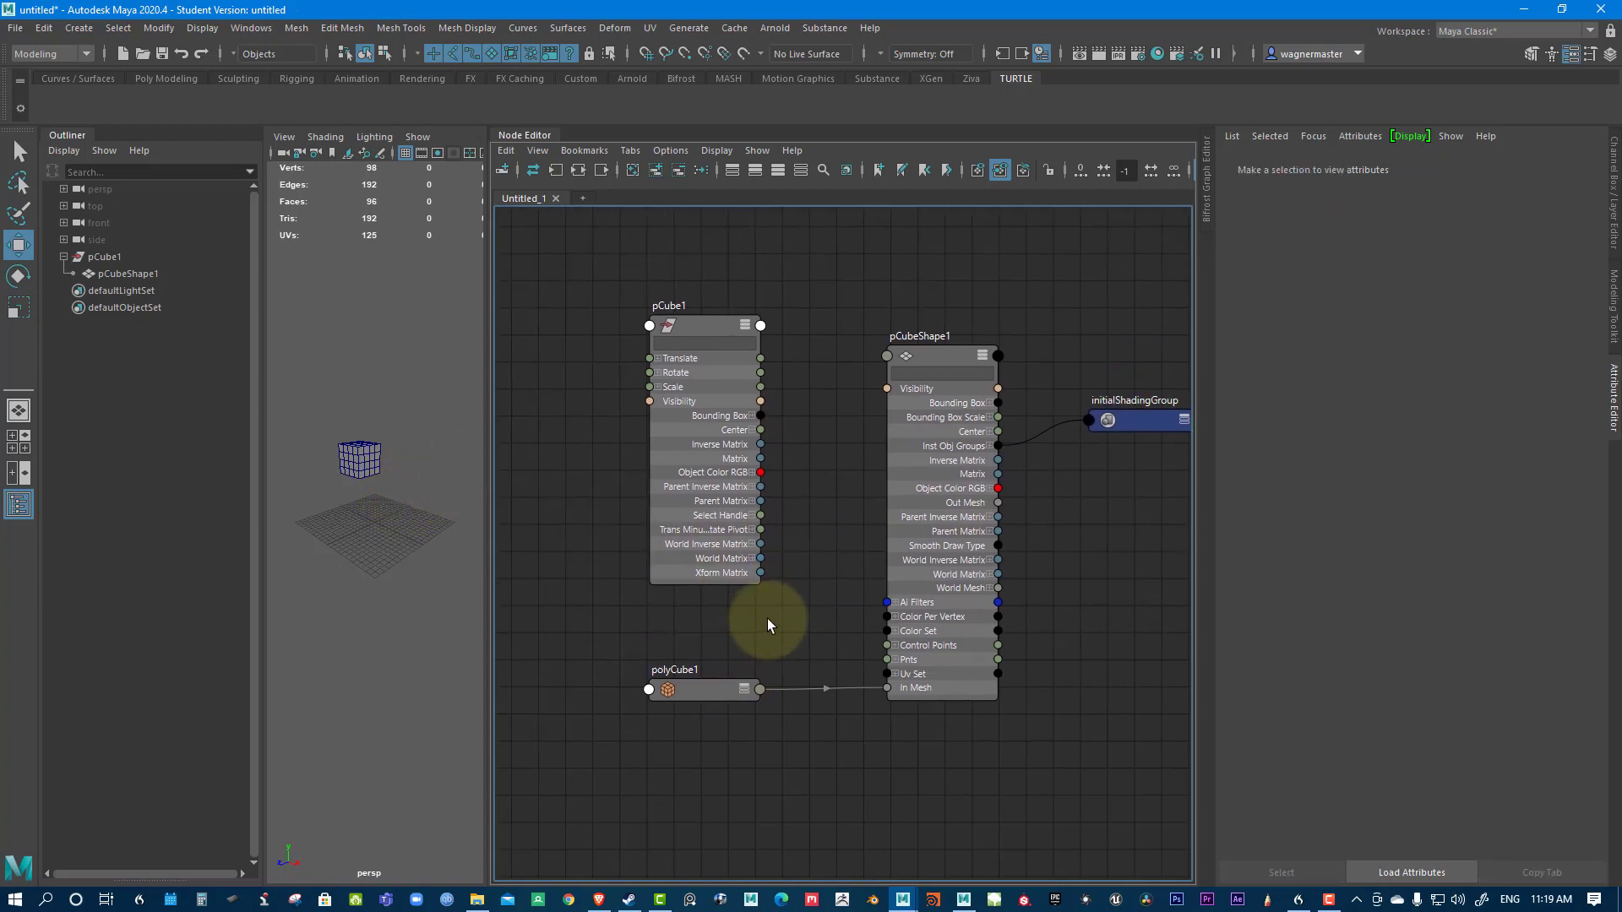
click(692, 359)
drag(676, 352, 680, 365)
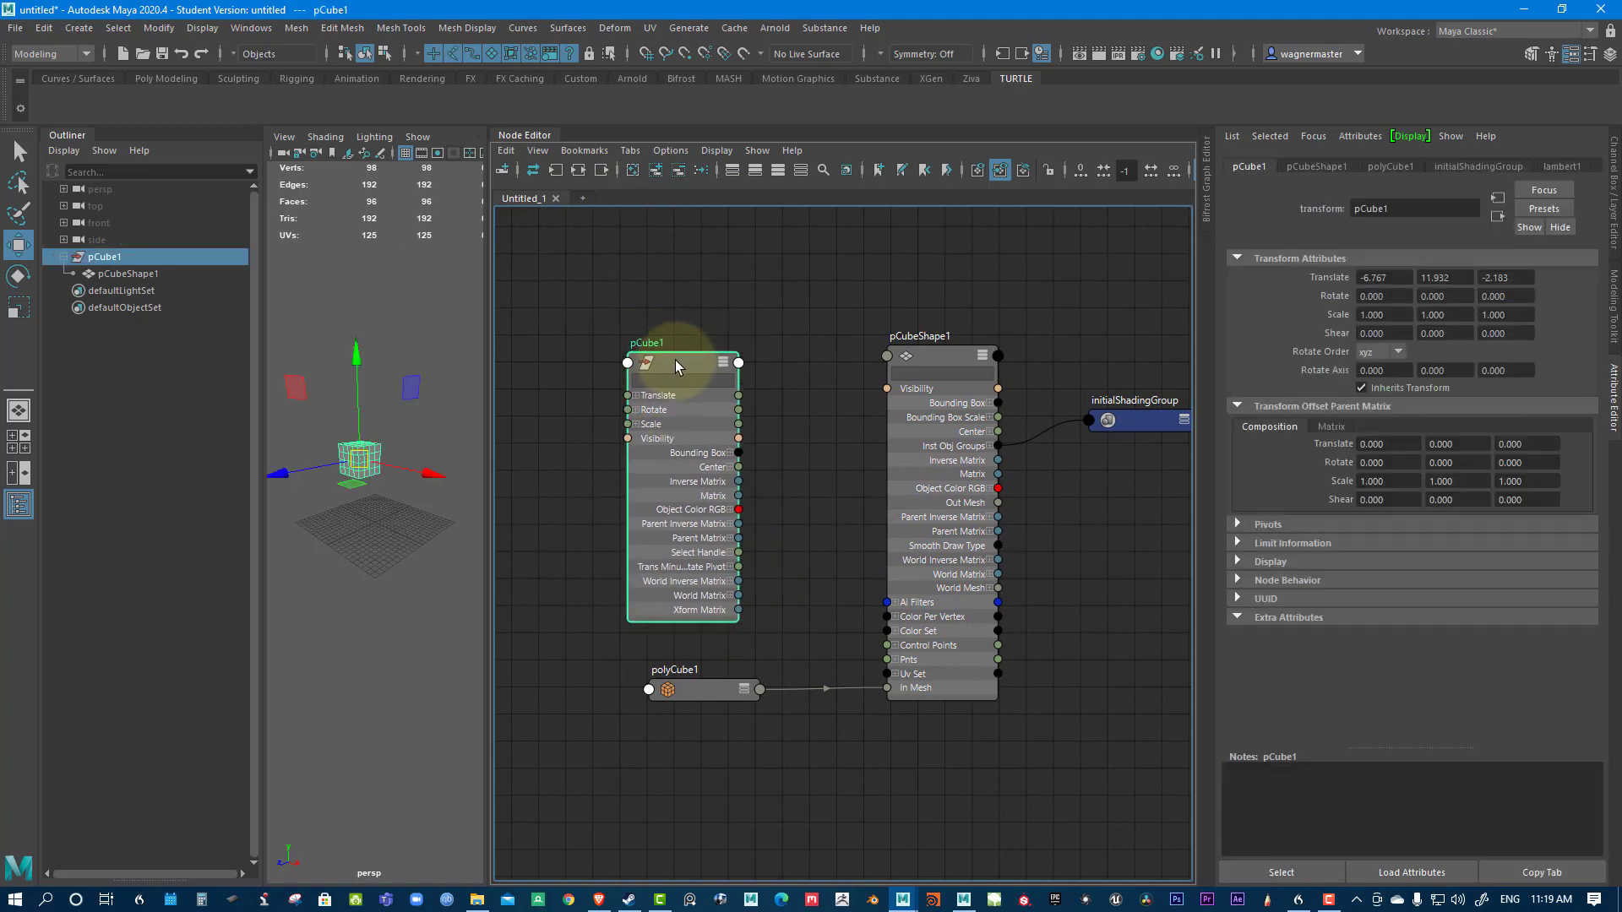
drag(932, 362, 909, 358)
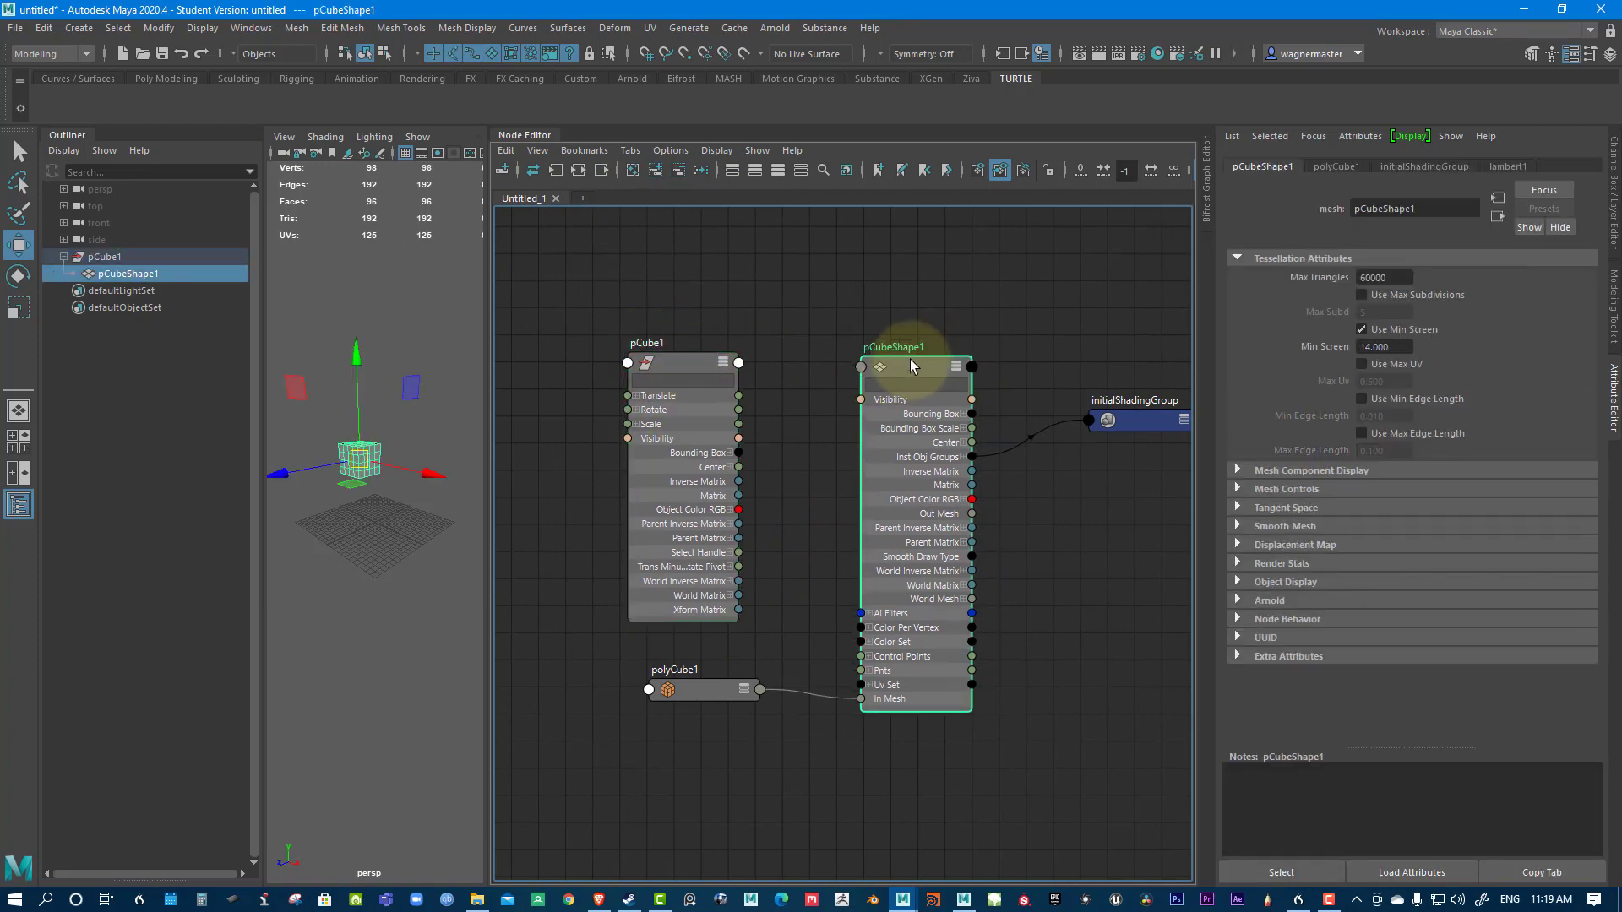
click(677, 358)
drag(677, 358, 705, 340)
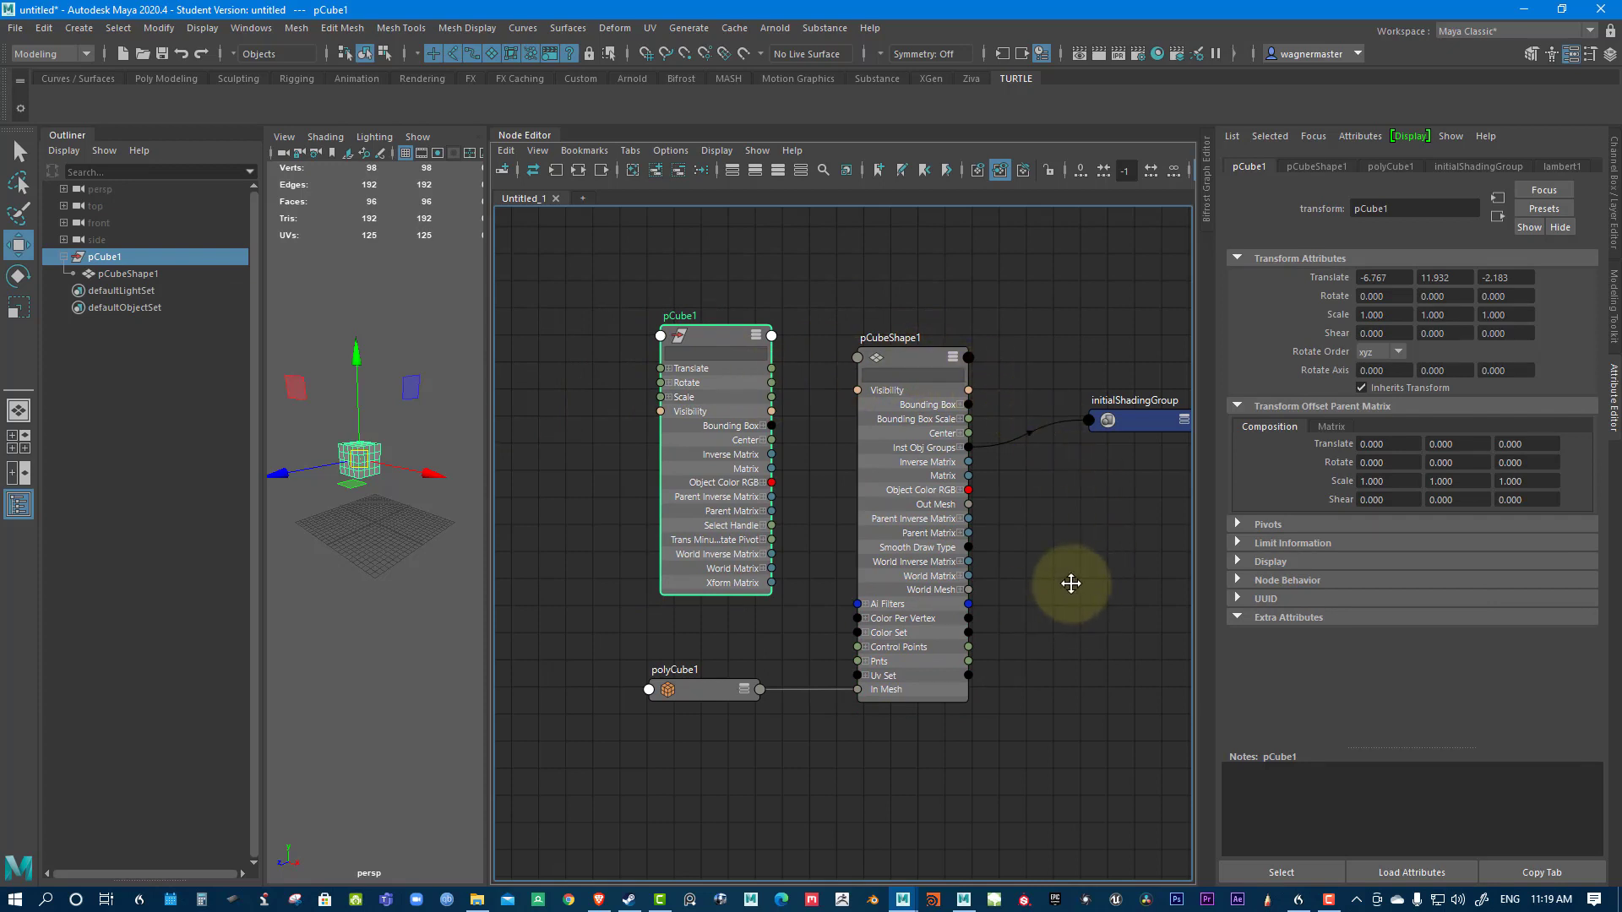
Cut the polyCube1 wire into pCubeShape1's In Mesh and move polyCube1 aside.
scroll(1043, 597, down, 3)
drag(769, 660, 736, 646)
ctrl+shift+drag(889, 580, 875, 874)
drag(739, 656, 750, 731)
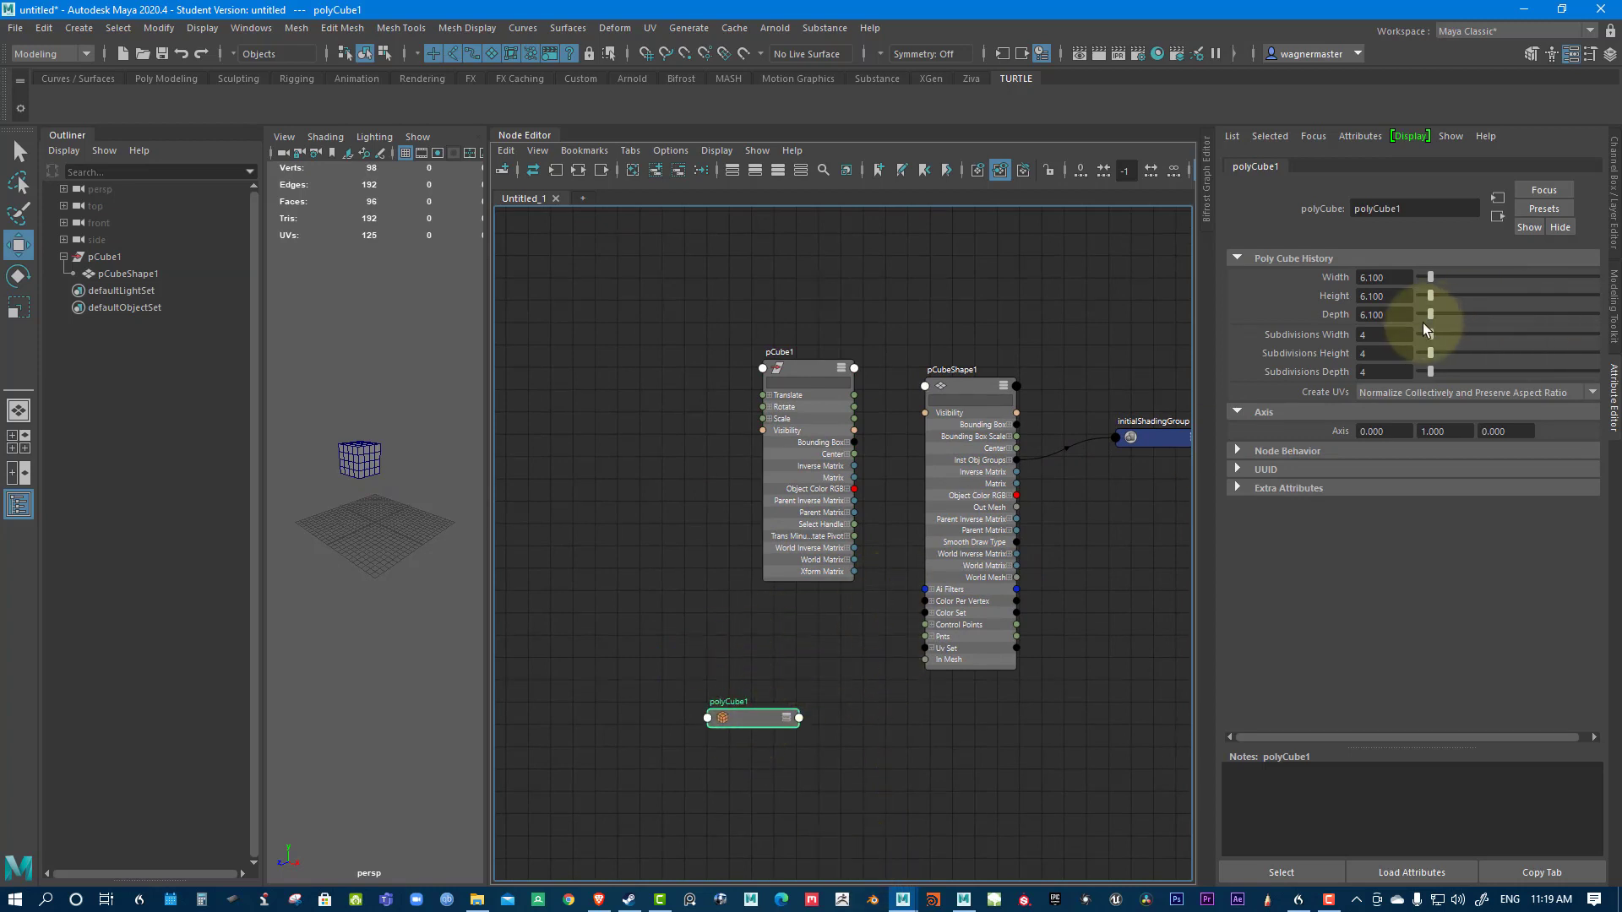
click(360, 461)
Create a new polyCube2 node by typing polyCube in the Node Editor's Tab box.
key(Tab)
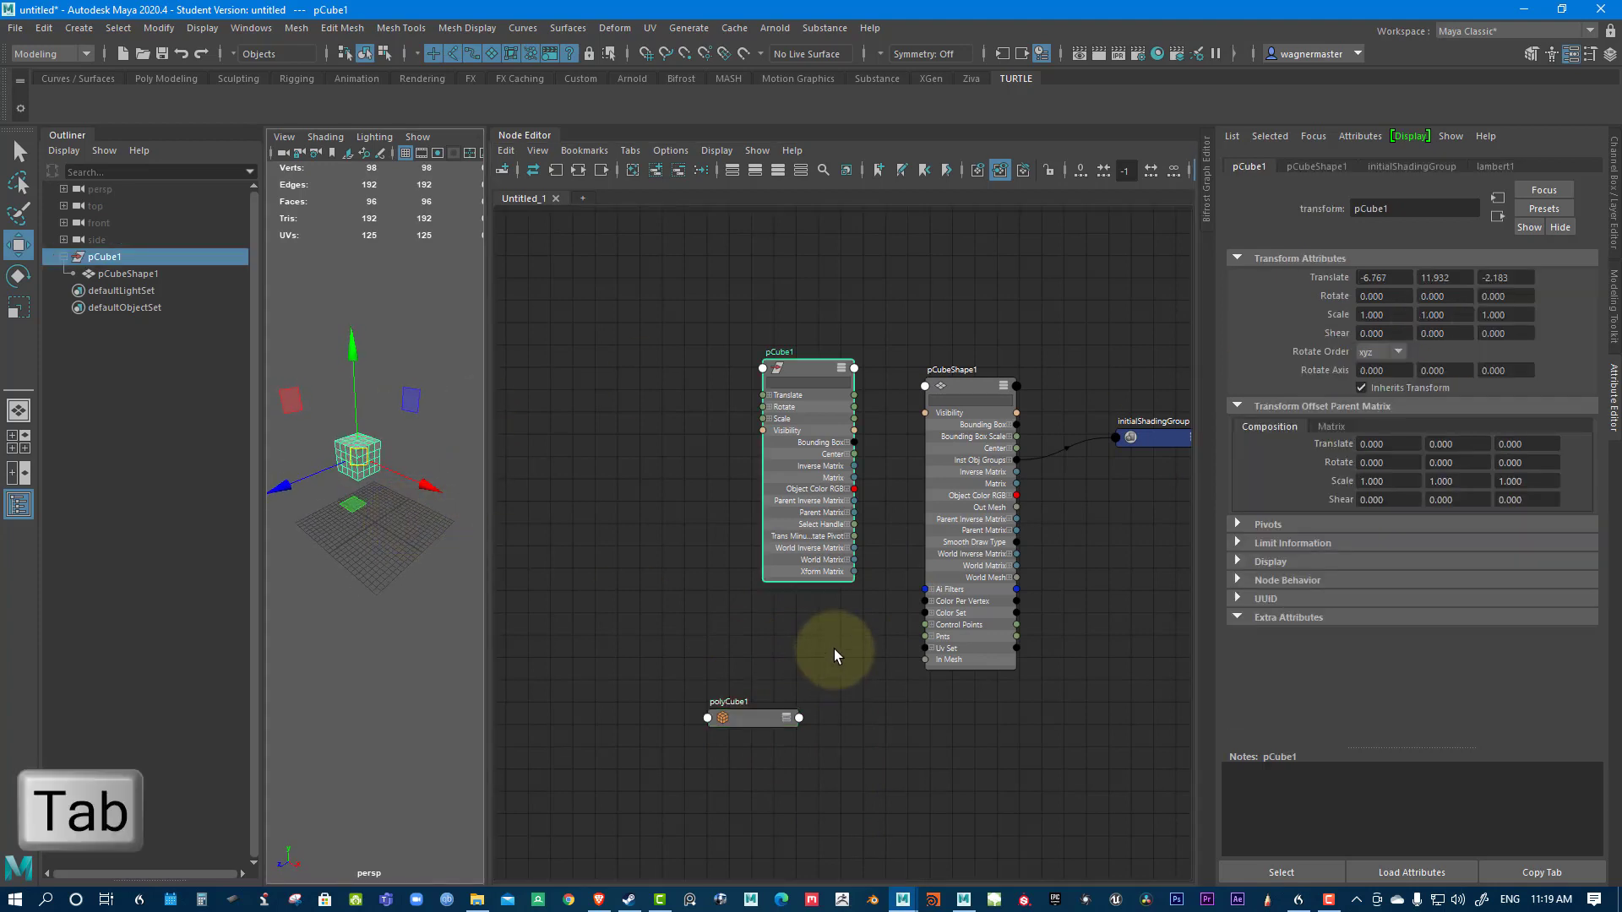
click(745, 661)
key(Tab)
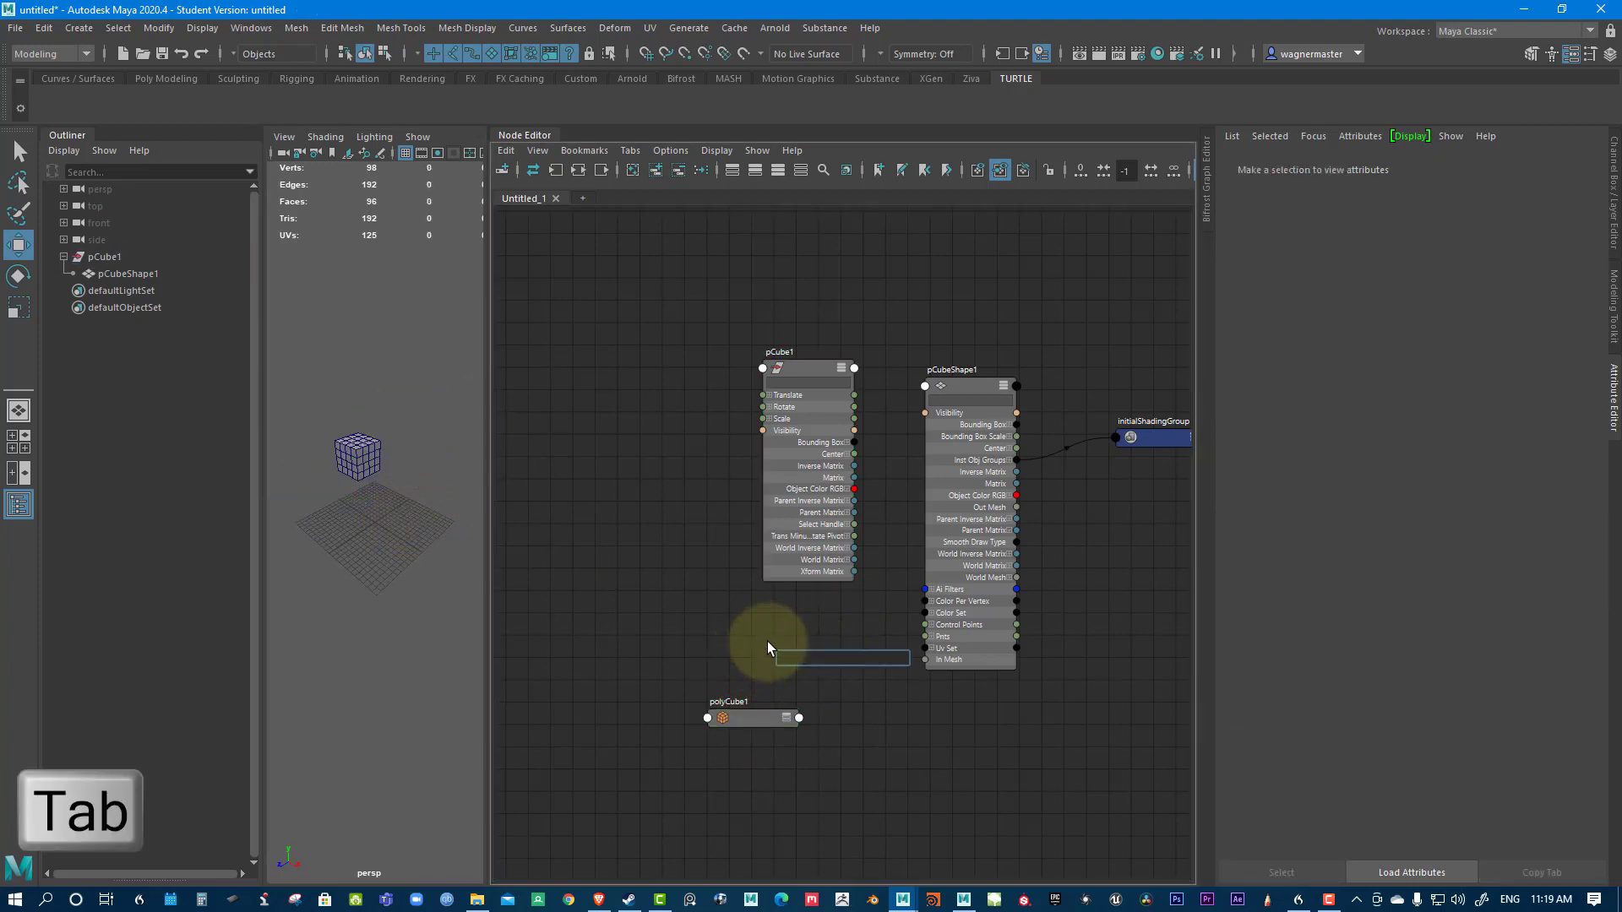
text(poly)
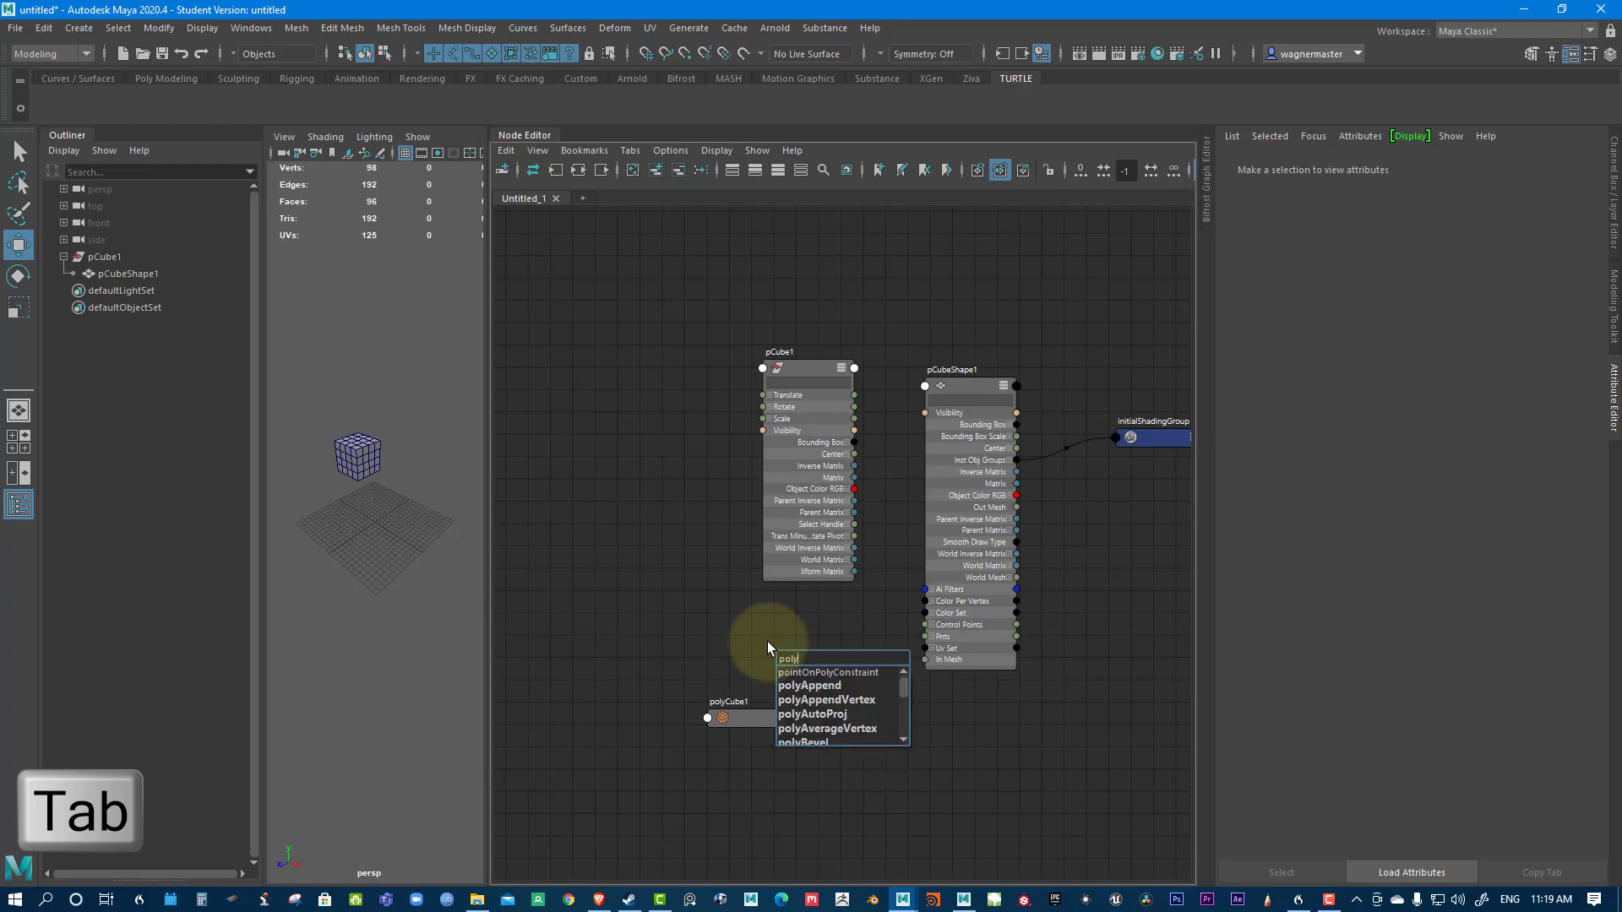
text(Cu)
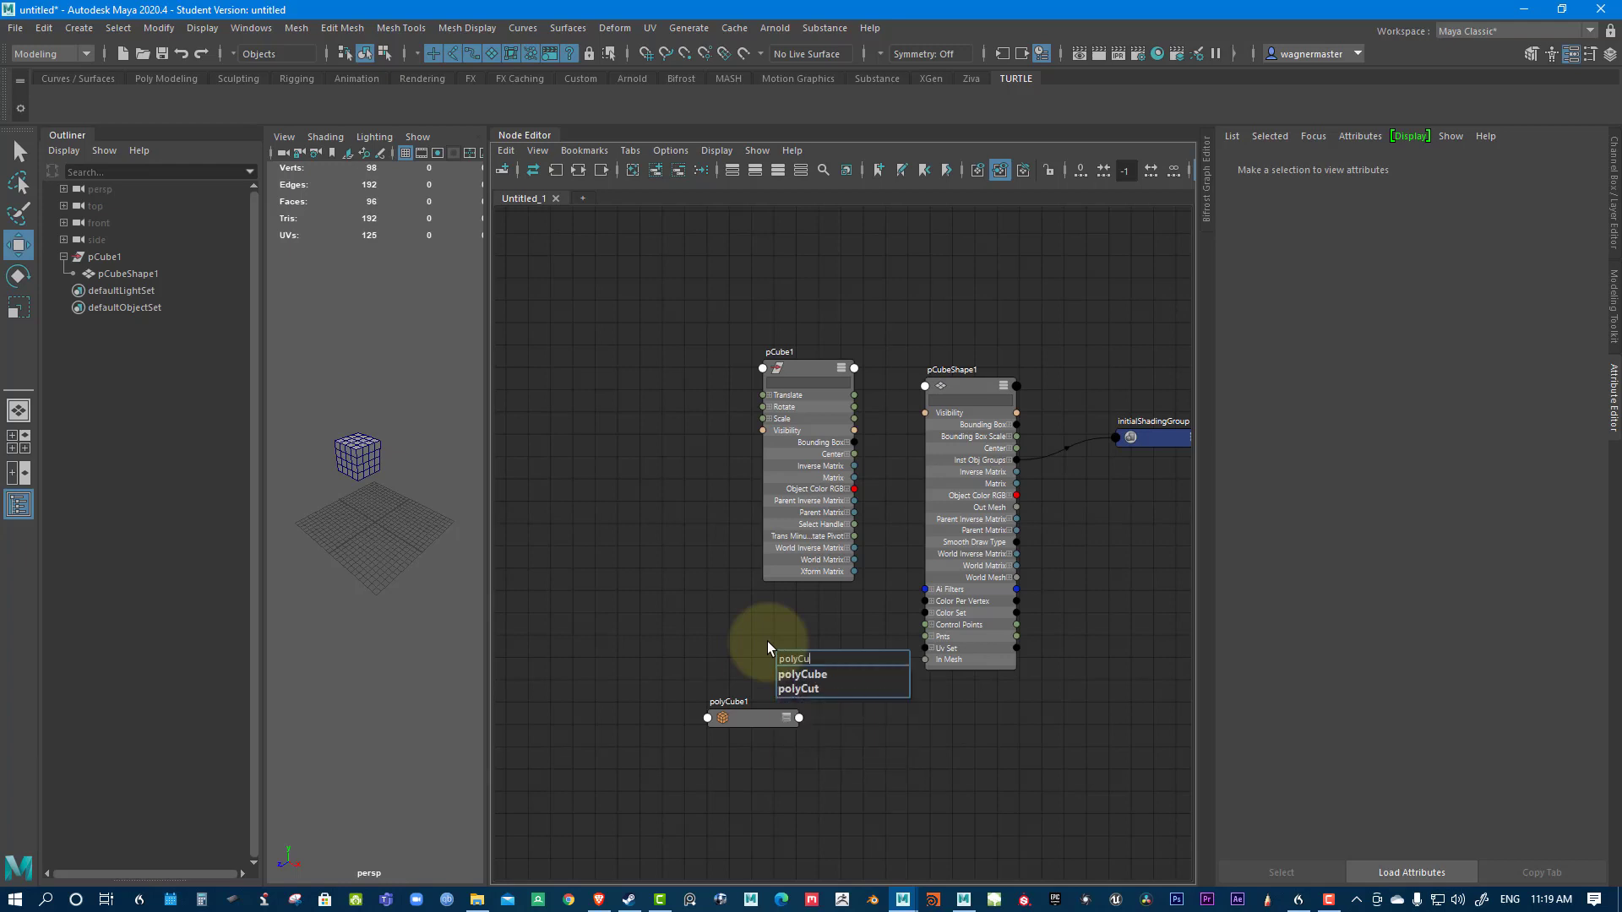
key(Down)
key(Return)
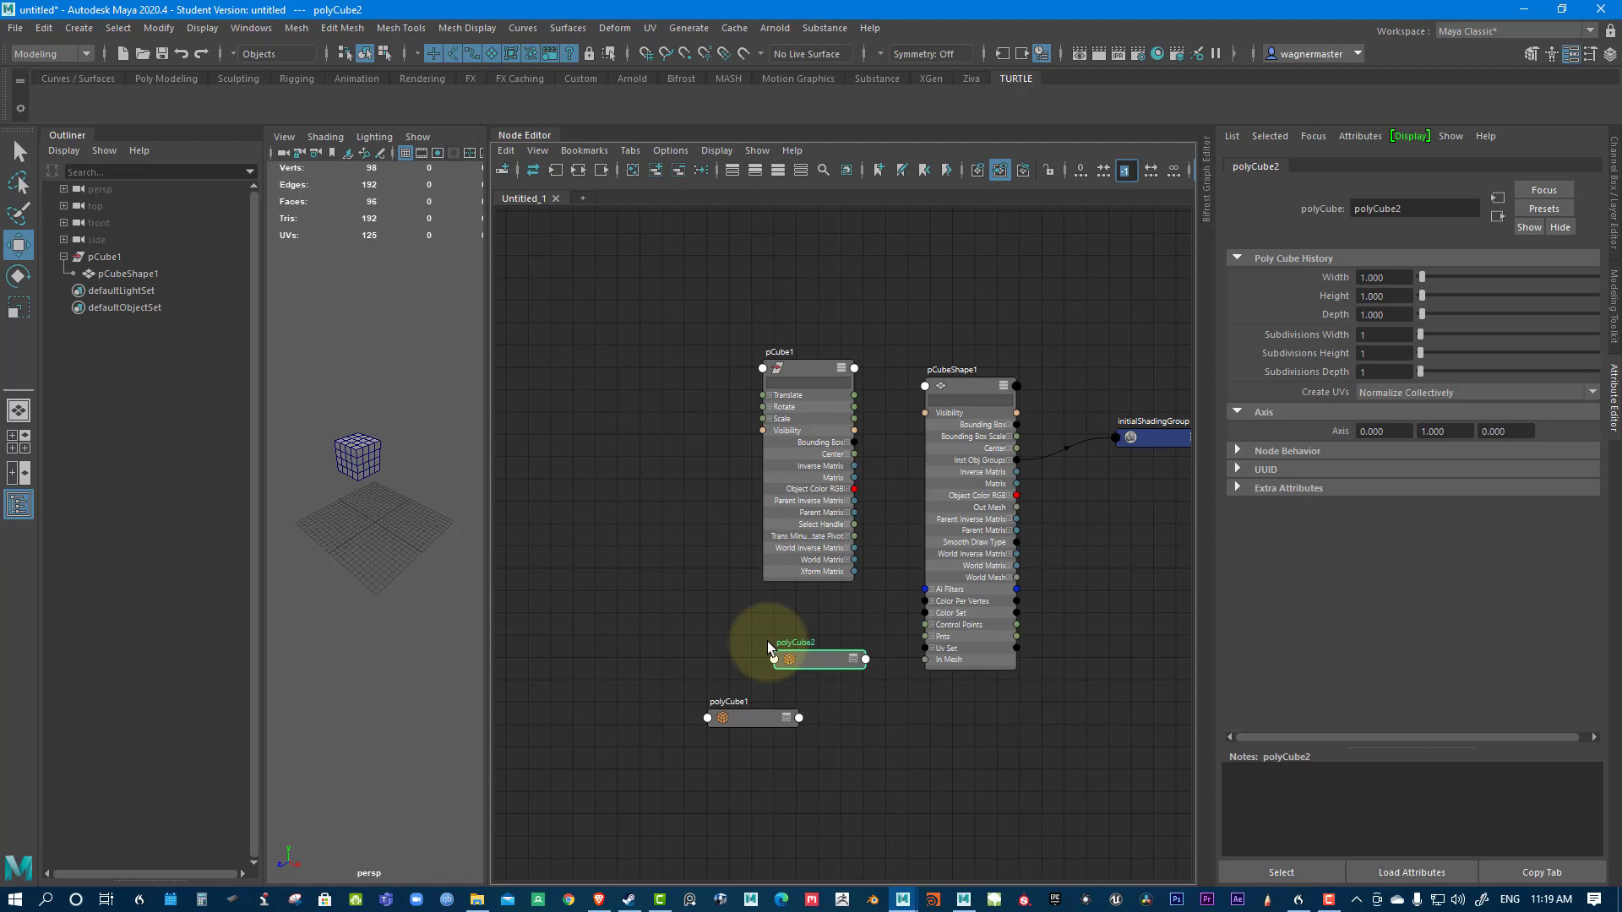
Expand polyCube2 and position it beside polyCube1, feeding pCubeShape1's In Mesh for a 1-unit cube.
drag(808, 663, 946, 661)
click(827, 651)
alt+drag(366, 489, 397, 422)
drag(758, 626, 629, 606)
alt+drag(423, 435, 416, 460)
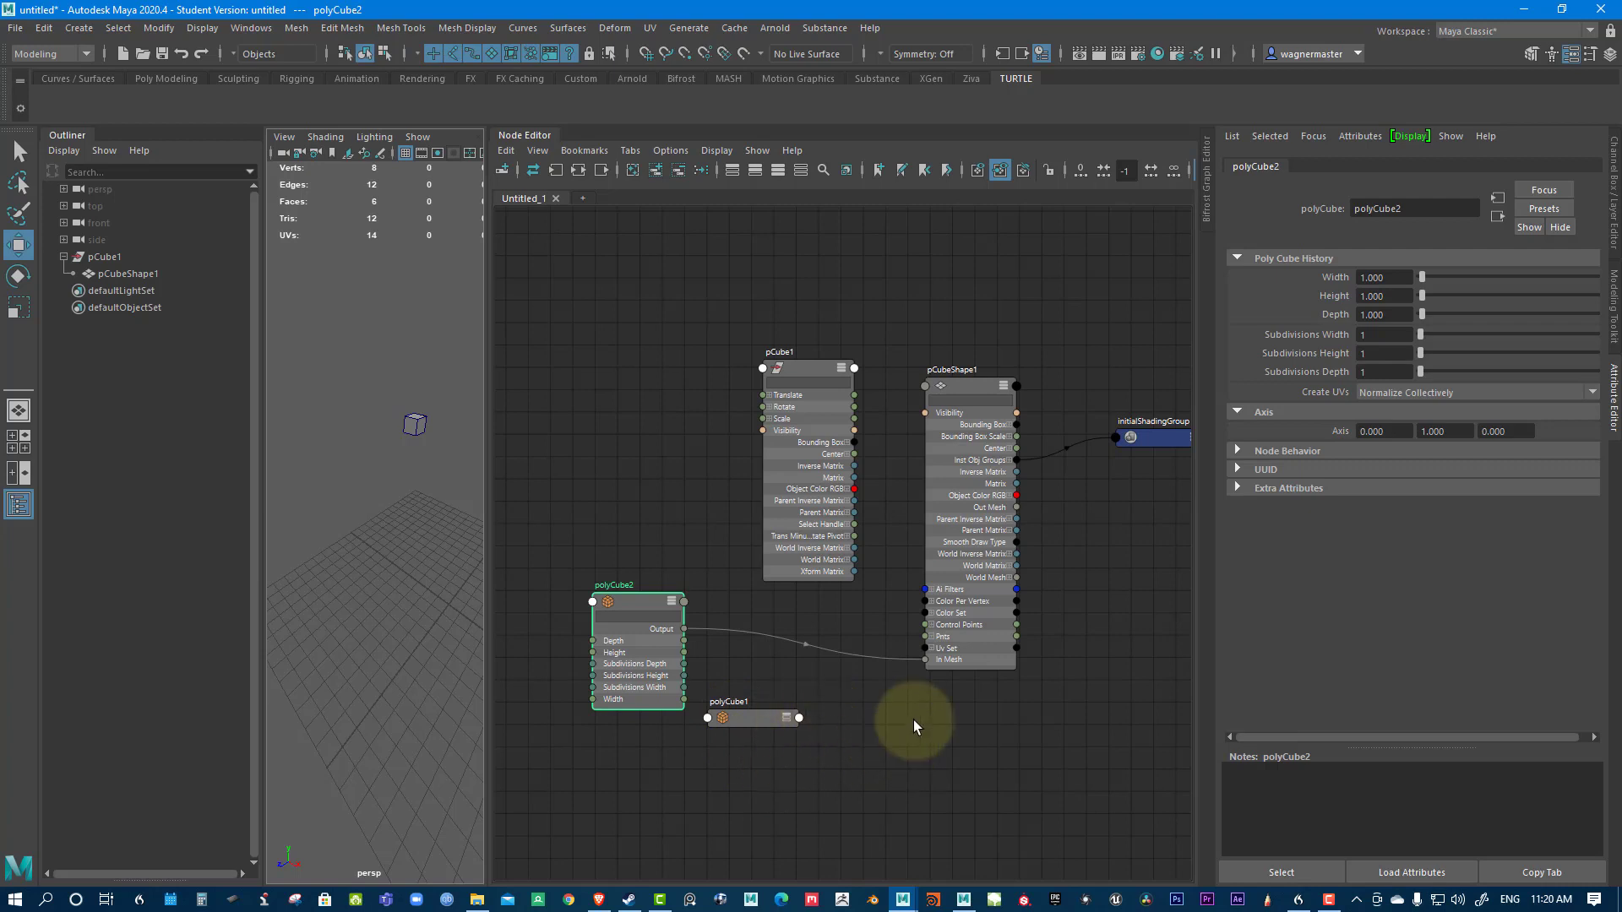
Extrude one cube face, then expand polyExtrudeFace1 and arrange it between polyCube2 and pCubeShape1.
right_drag(409, 436, 359, 452)
click(411, 429)
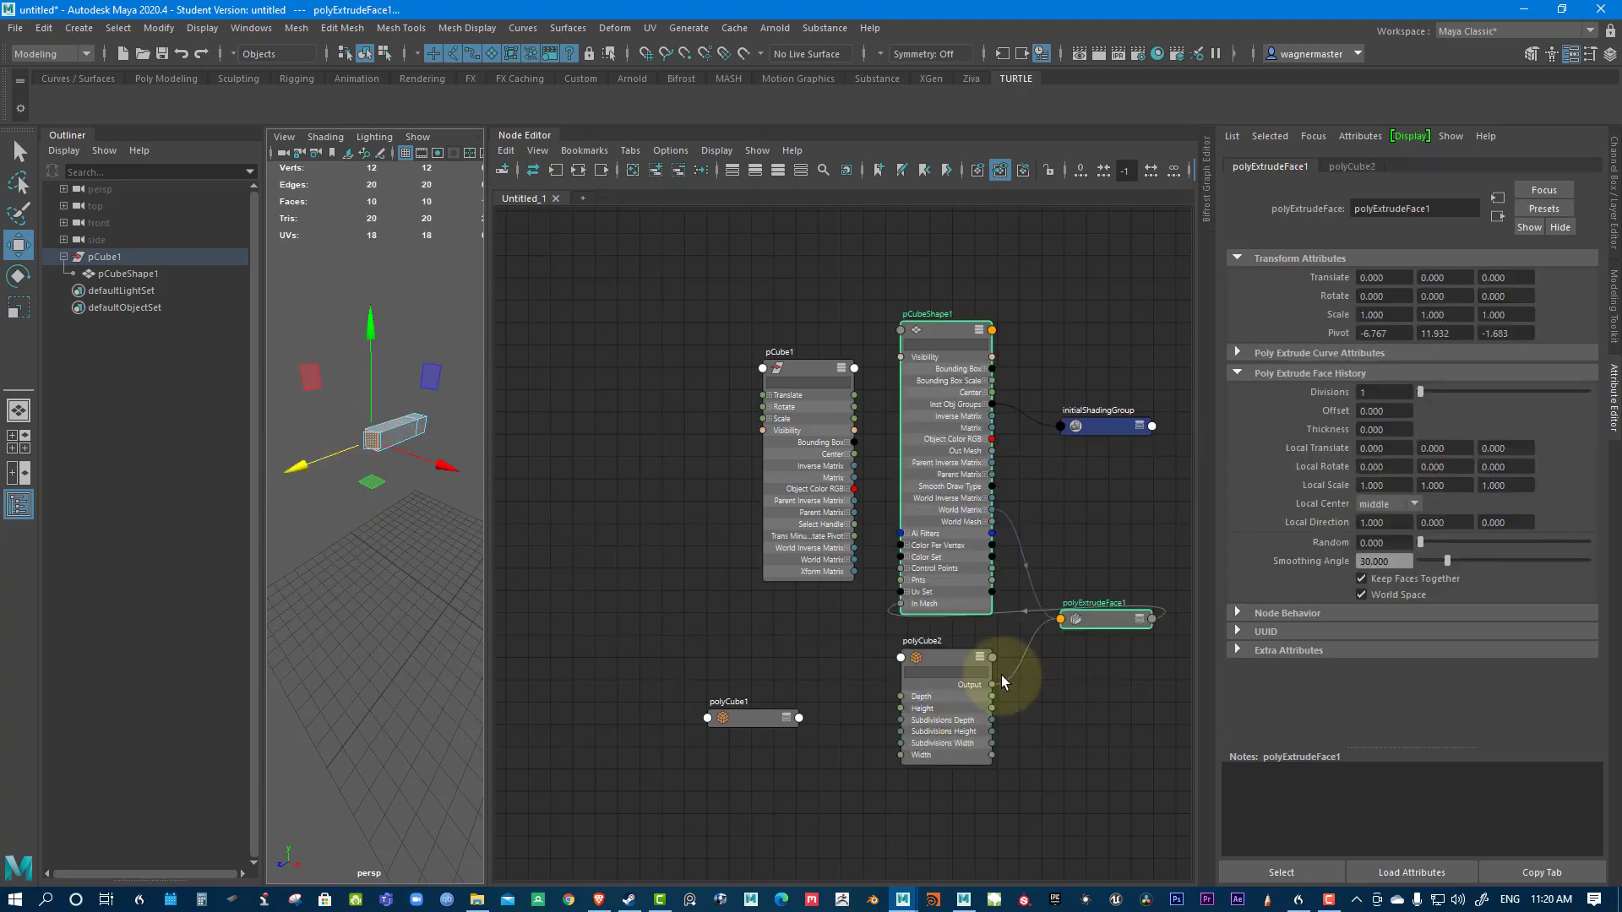
drag(1097, 621, 879, 705)
click(1087, 652)
click(1056, 571)
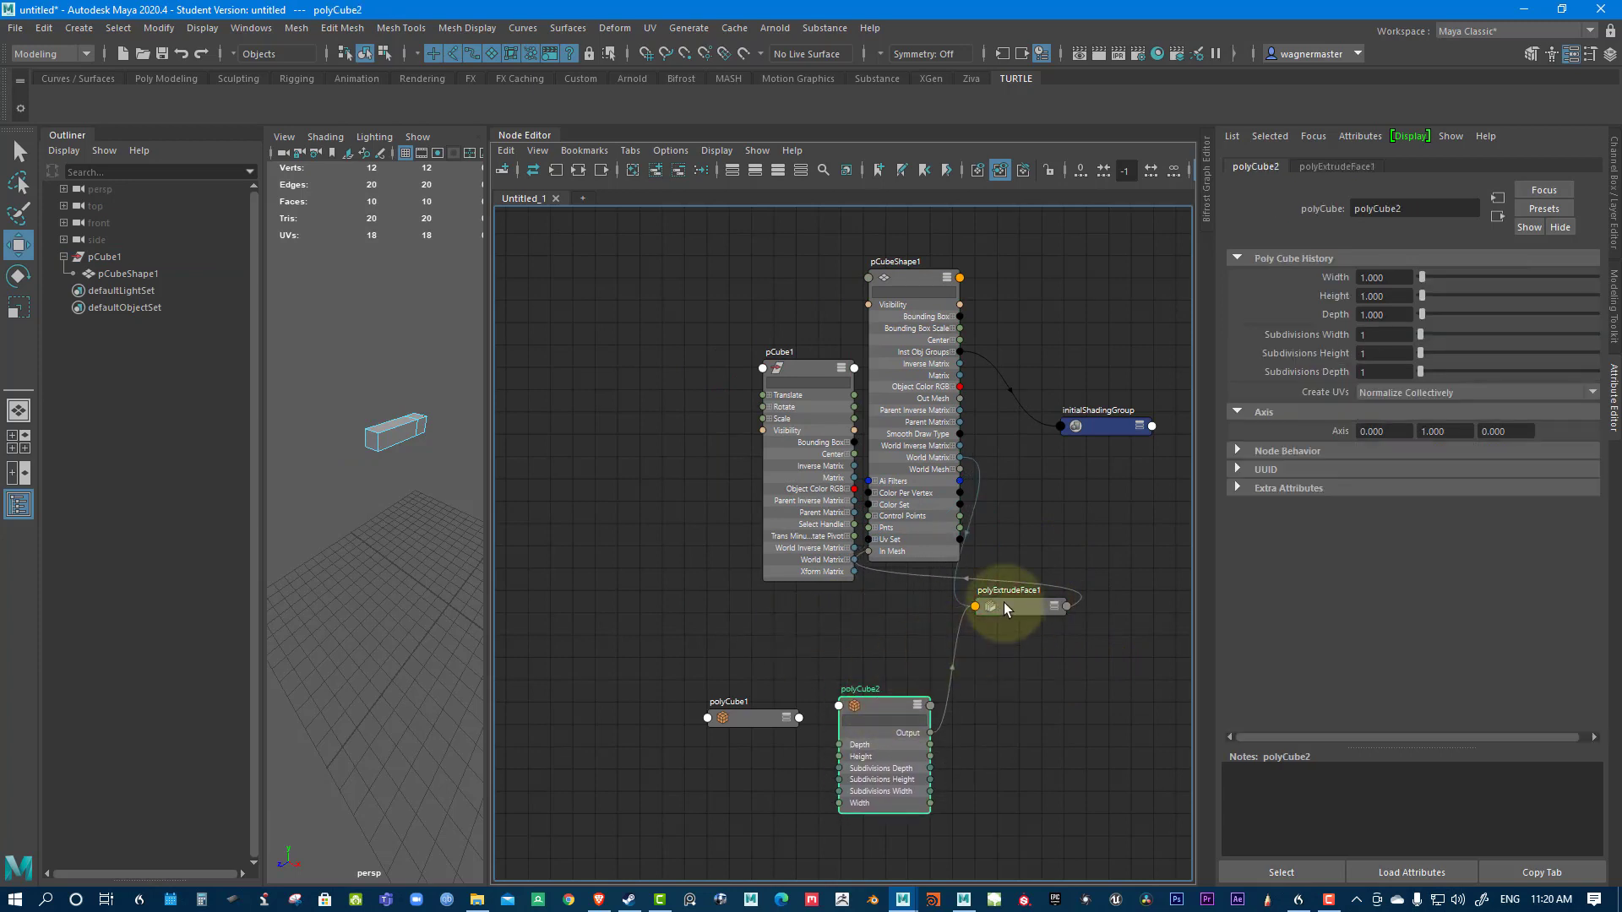
click(1053, 605)
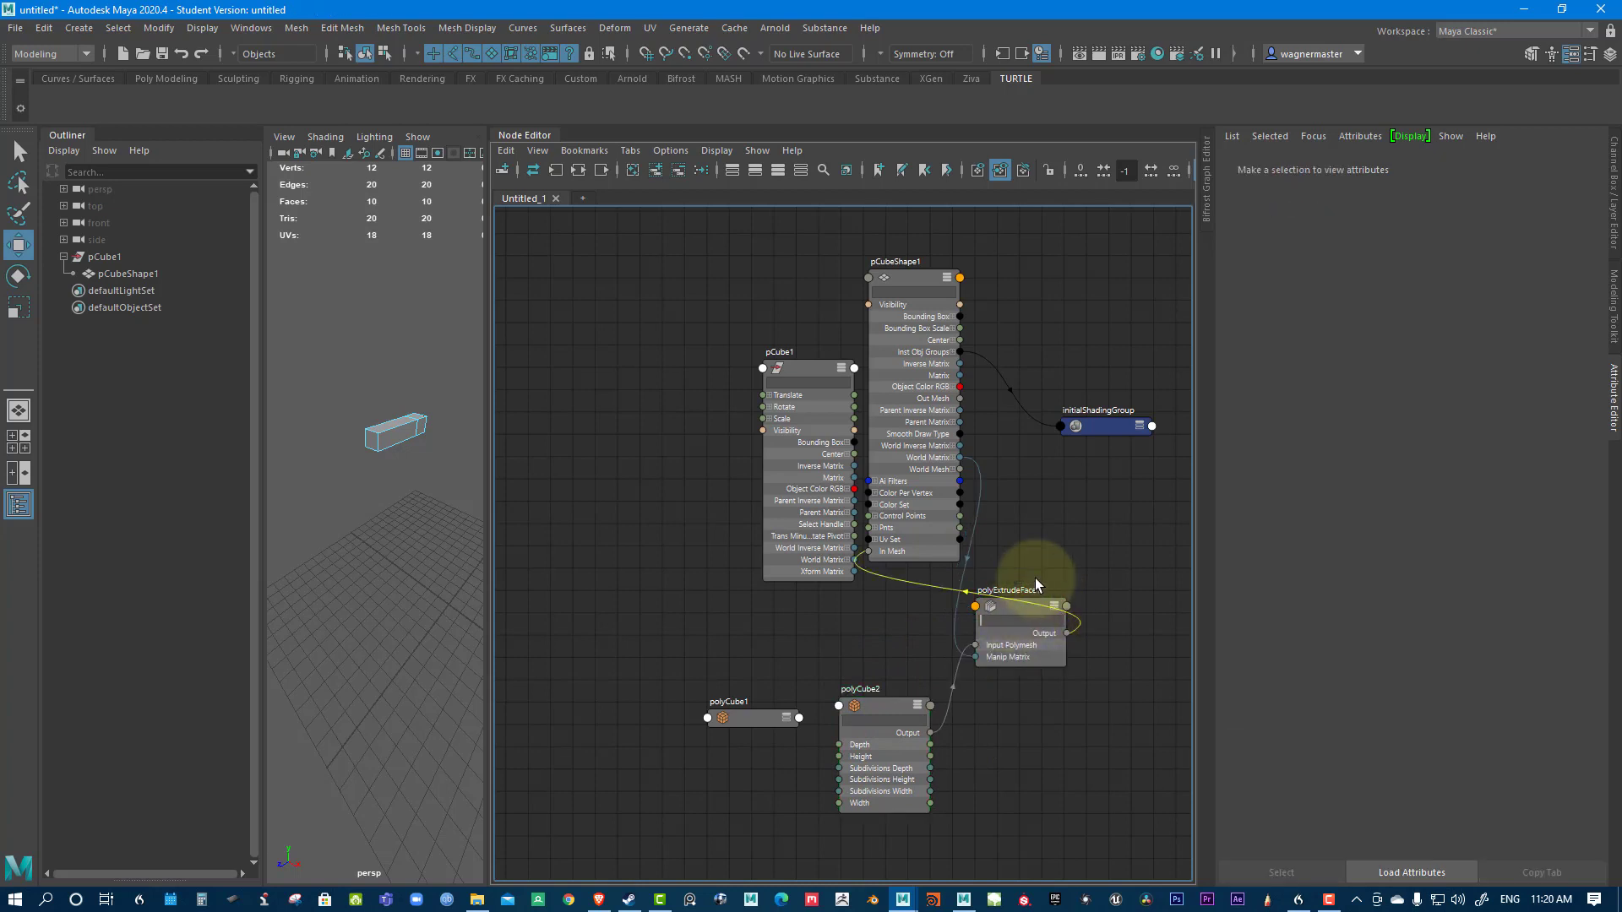
click(1004, 605)
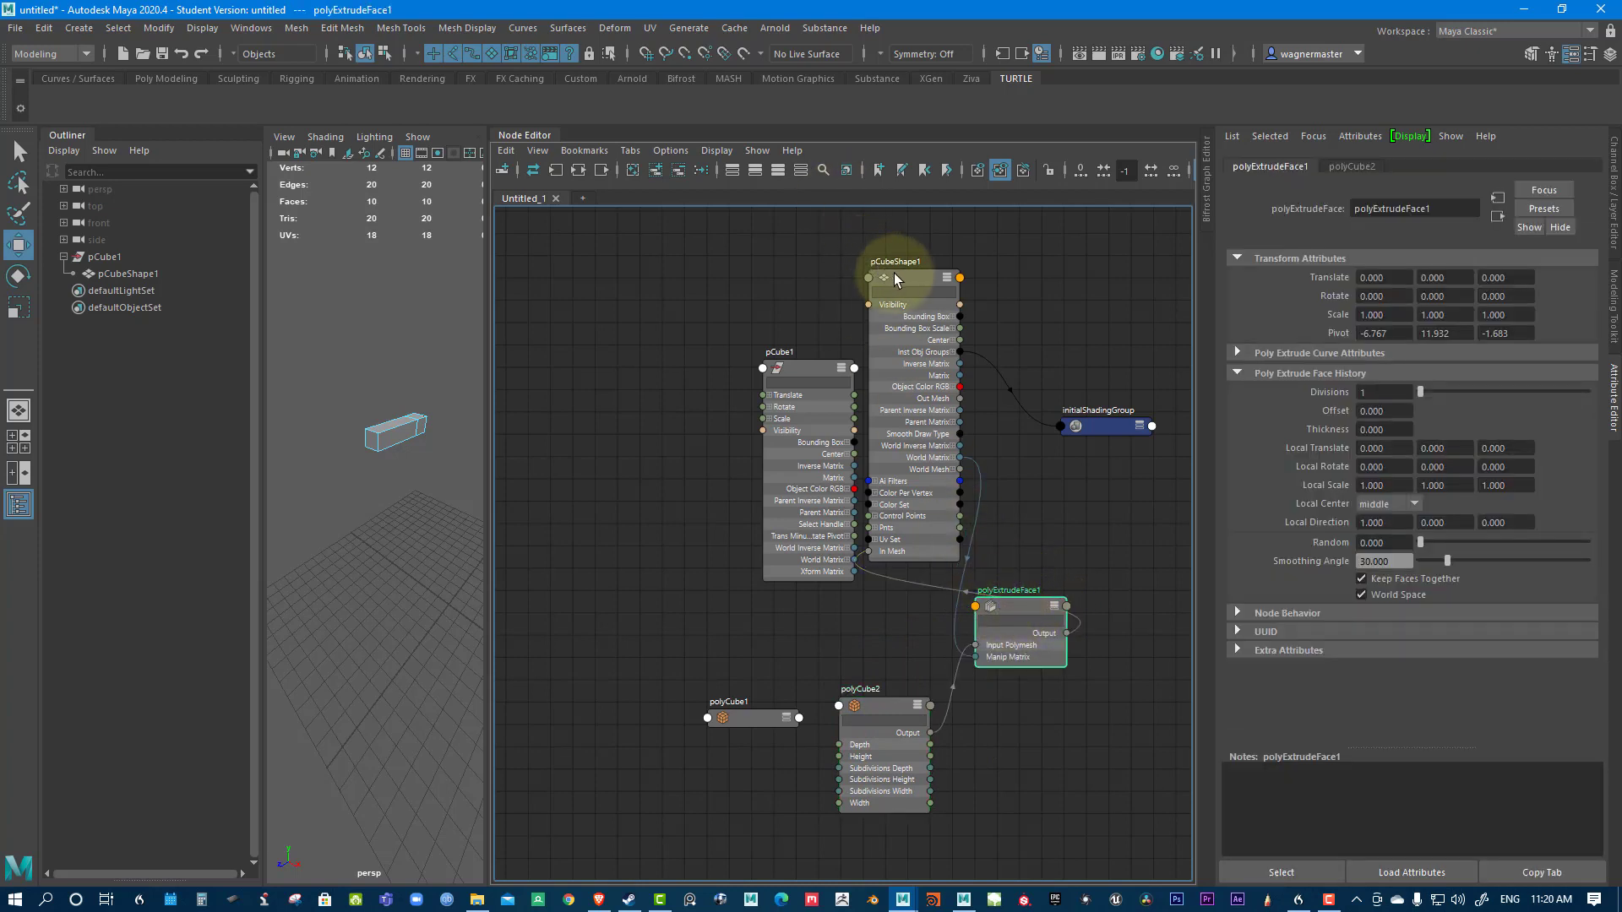
drag(897, 277, 940, 227)
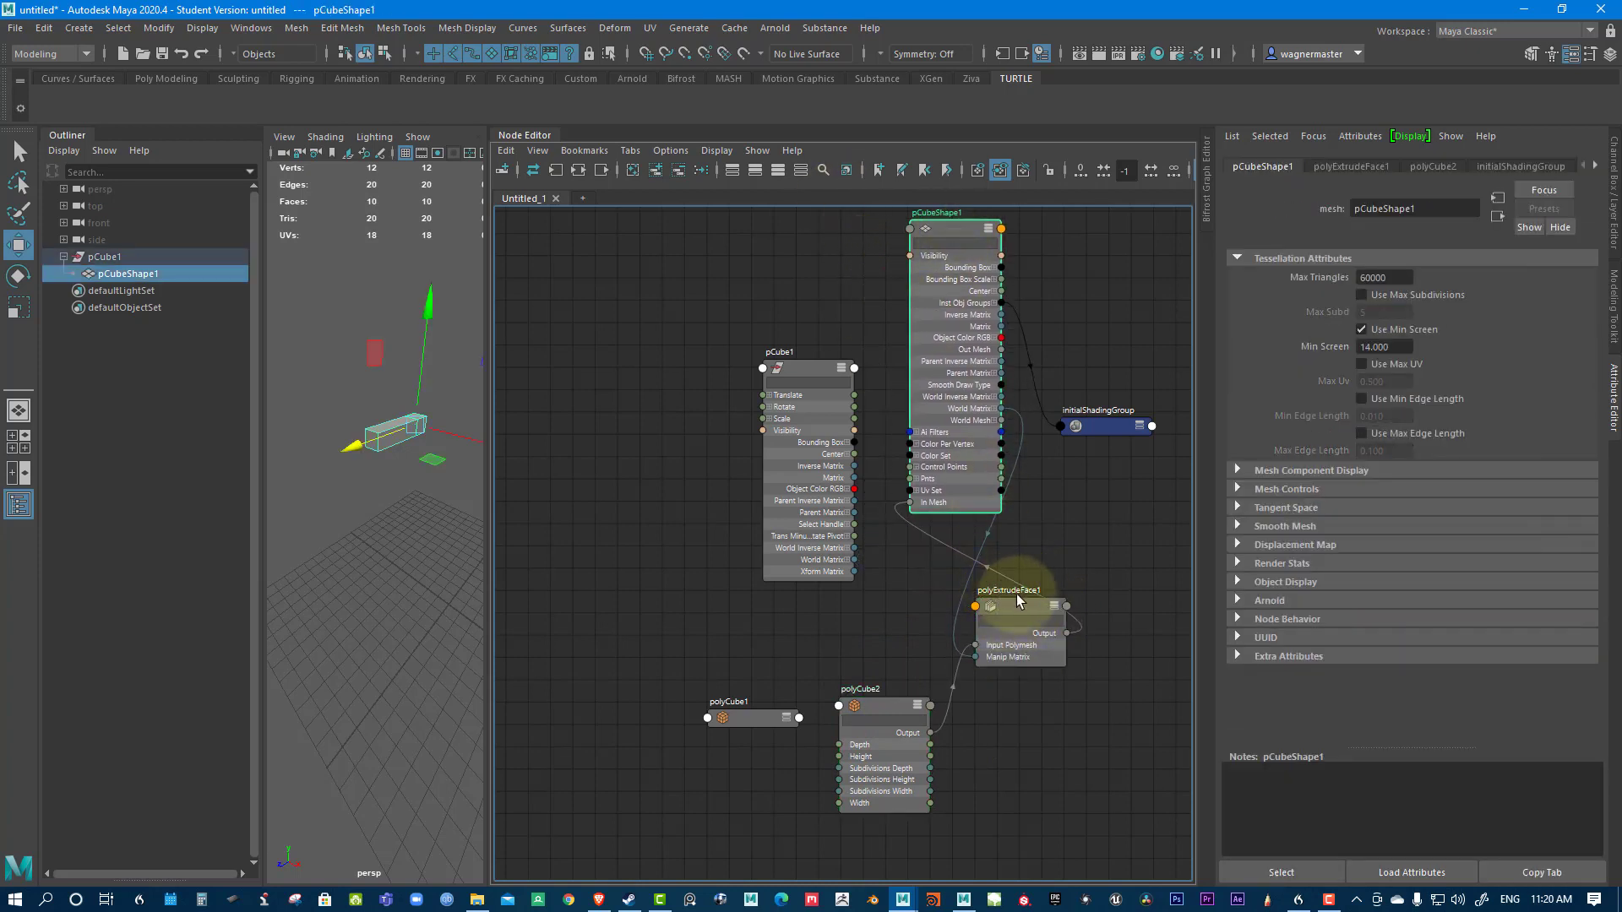
drag(1018, 604, 959, 582)
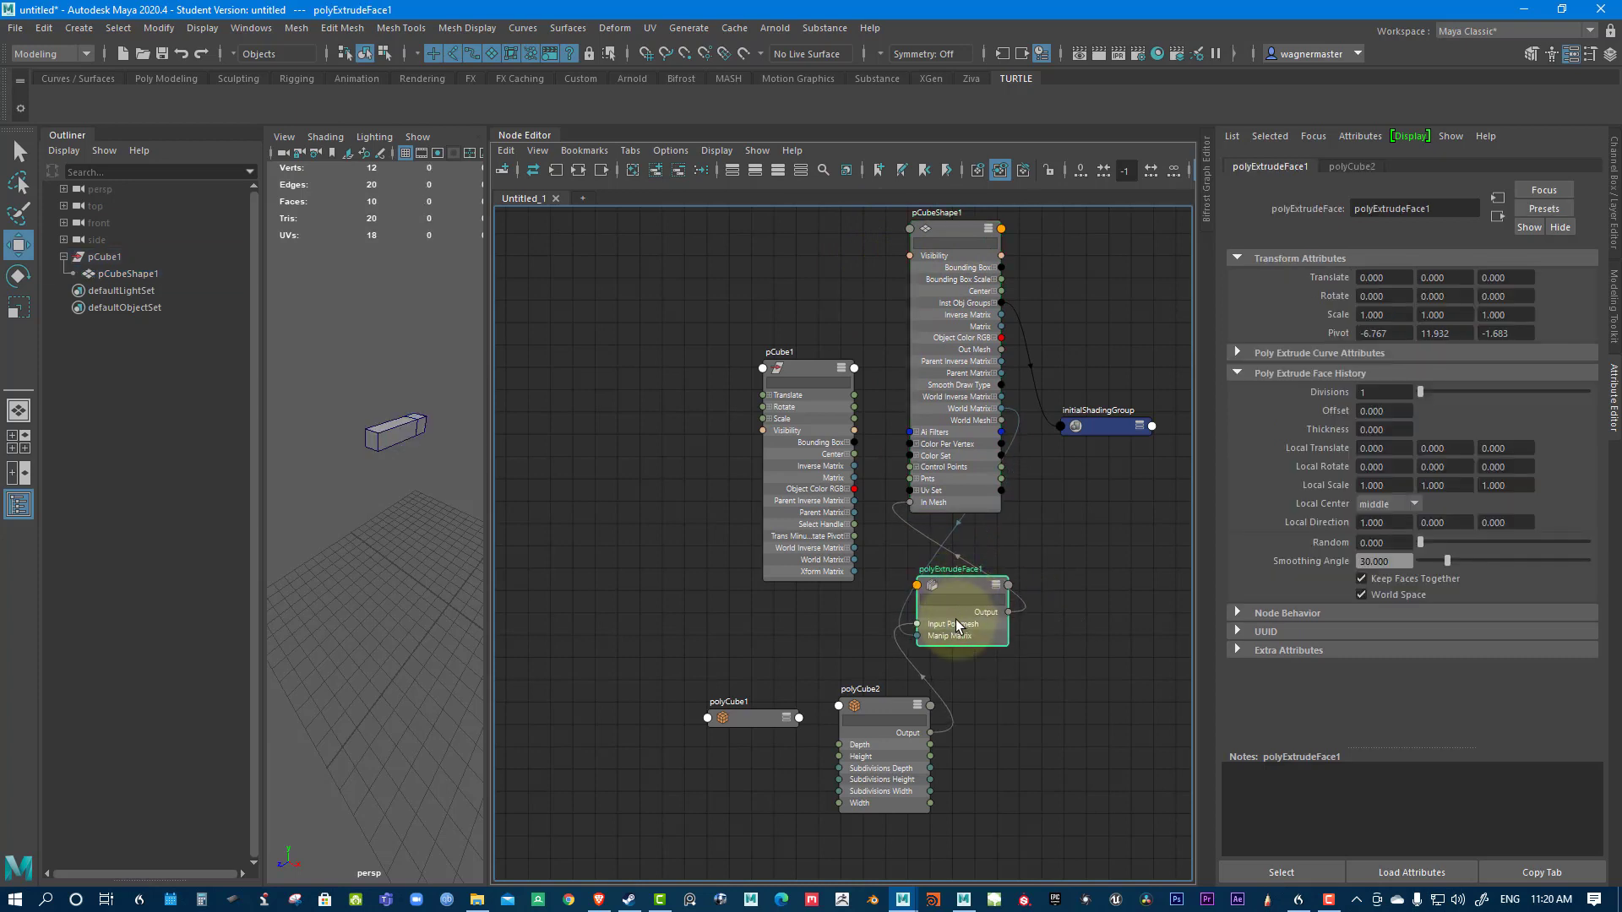
Try feeding polyCube1, then polyCube2, into polyExtrudeFace1's Input Polymesh.
key(alt+shift)
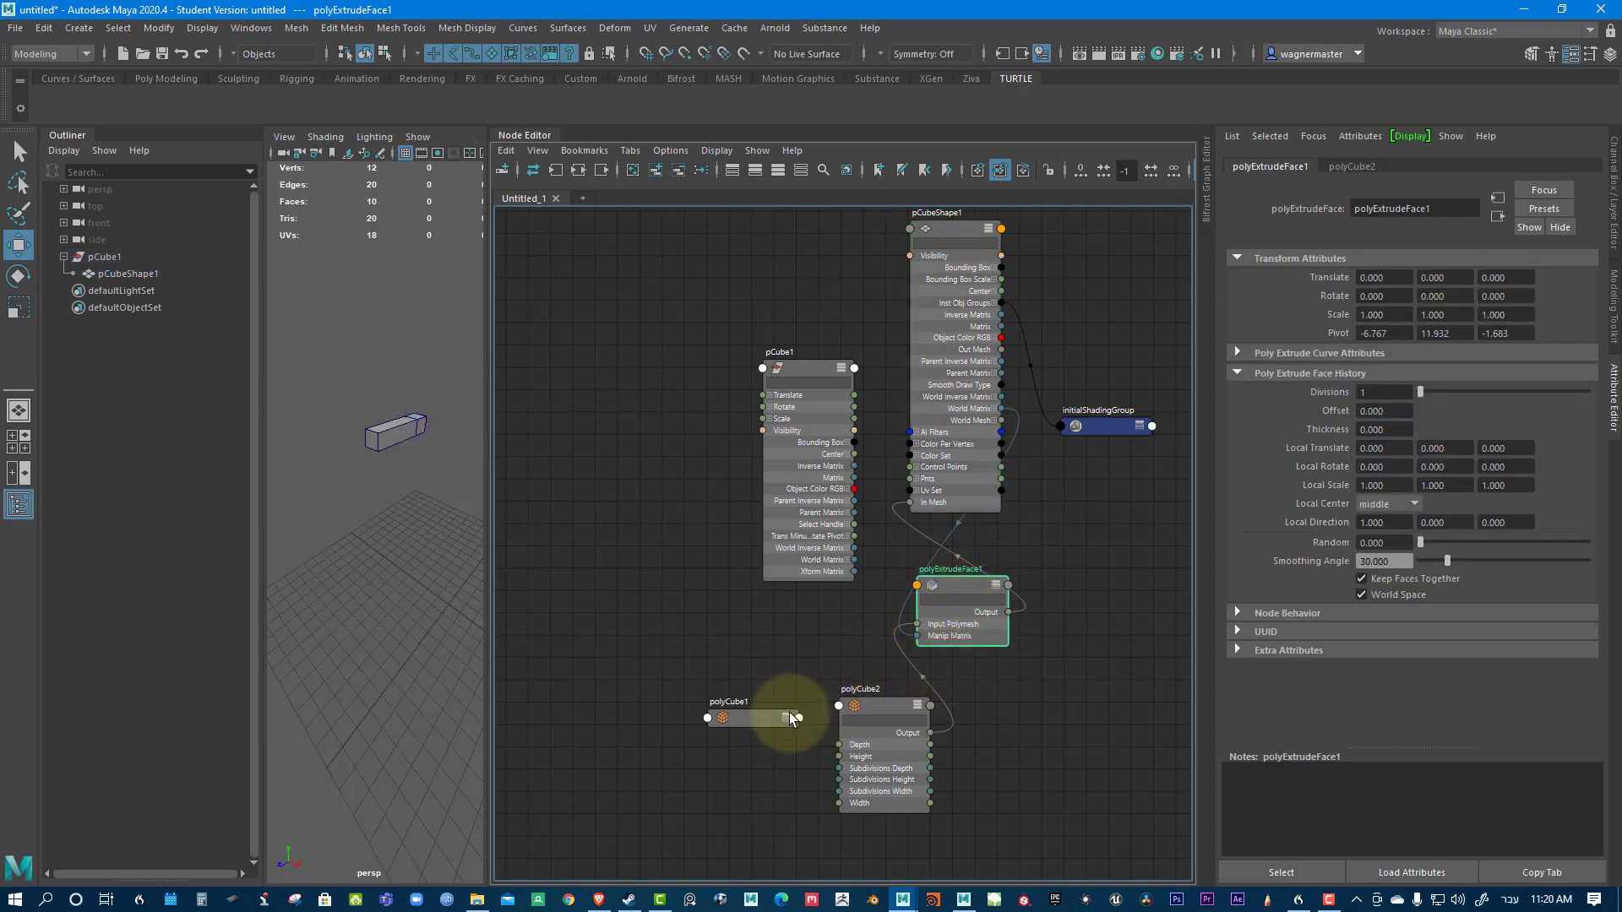
click(784, 718)
click(787, 719)
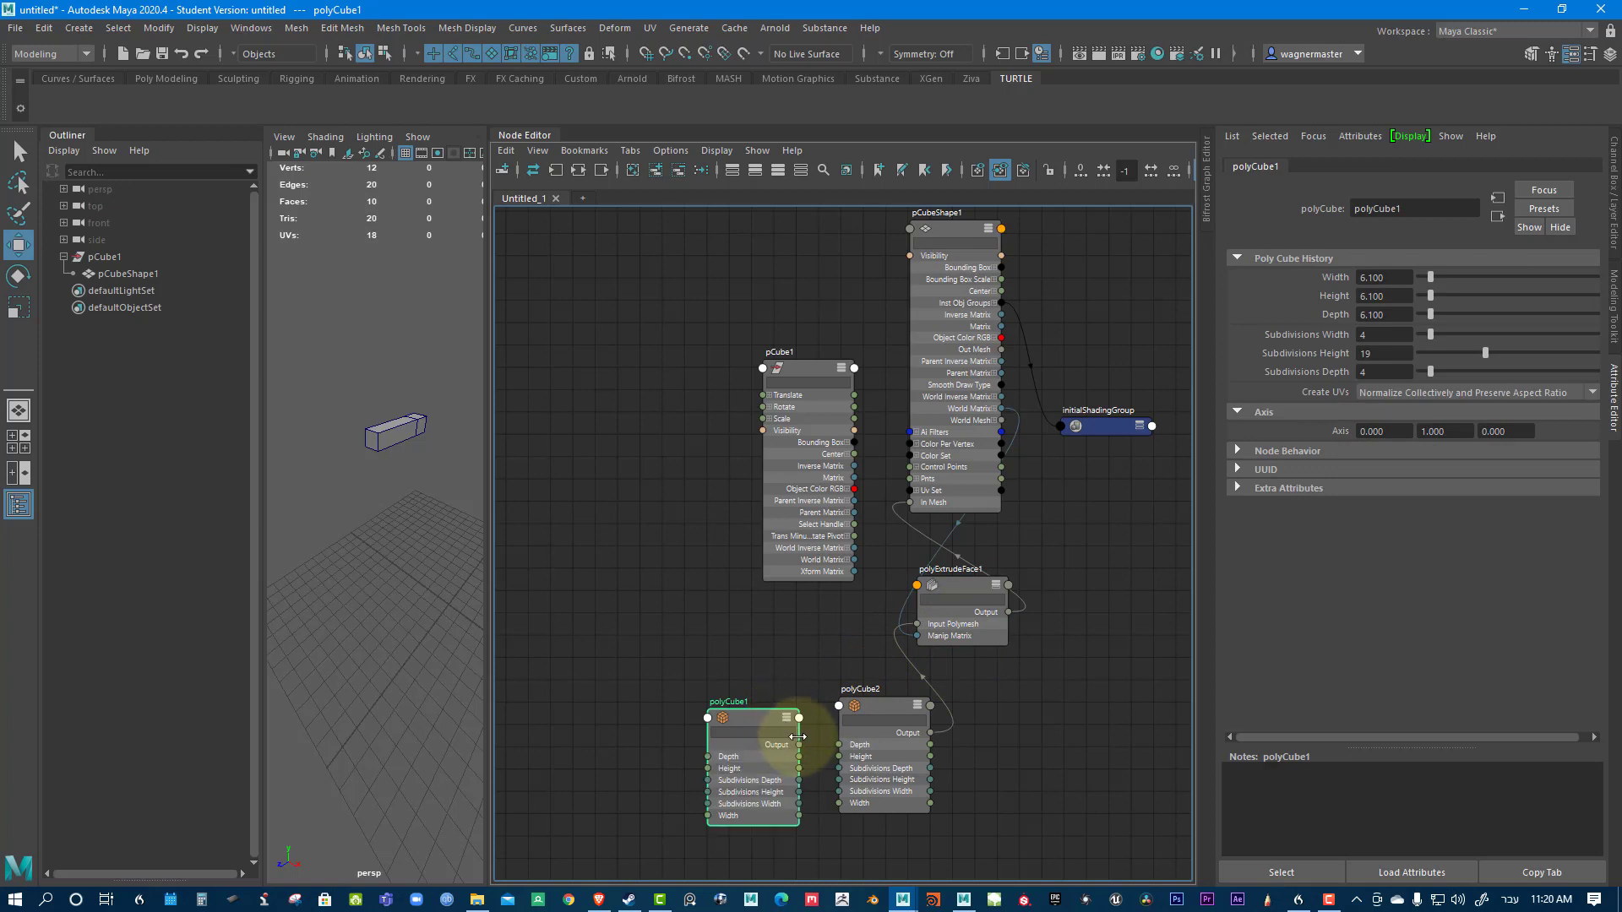
drag(799, 742, 930, 623)
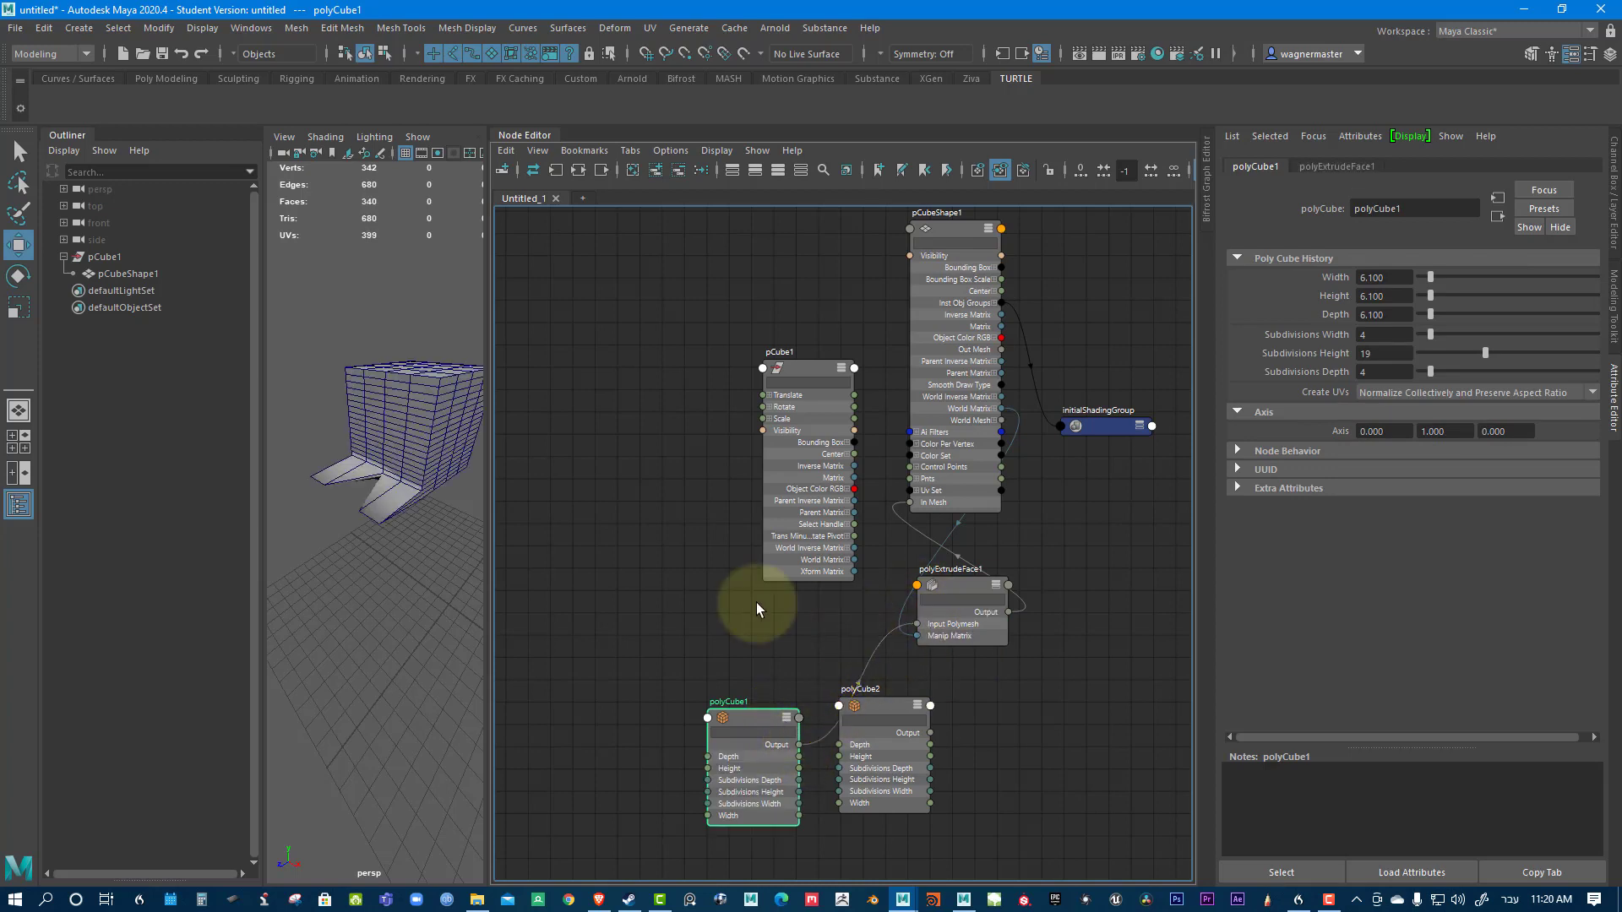
alt+drag(432, 529, 378, 554)
drag(931, 733, 918, 624)
alt+drag(387, 453, 405, 486)
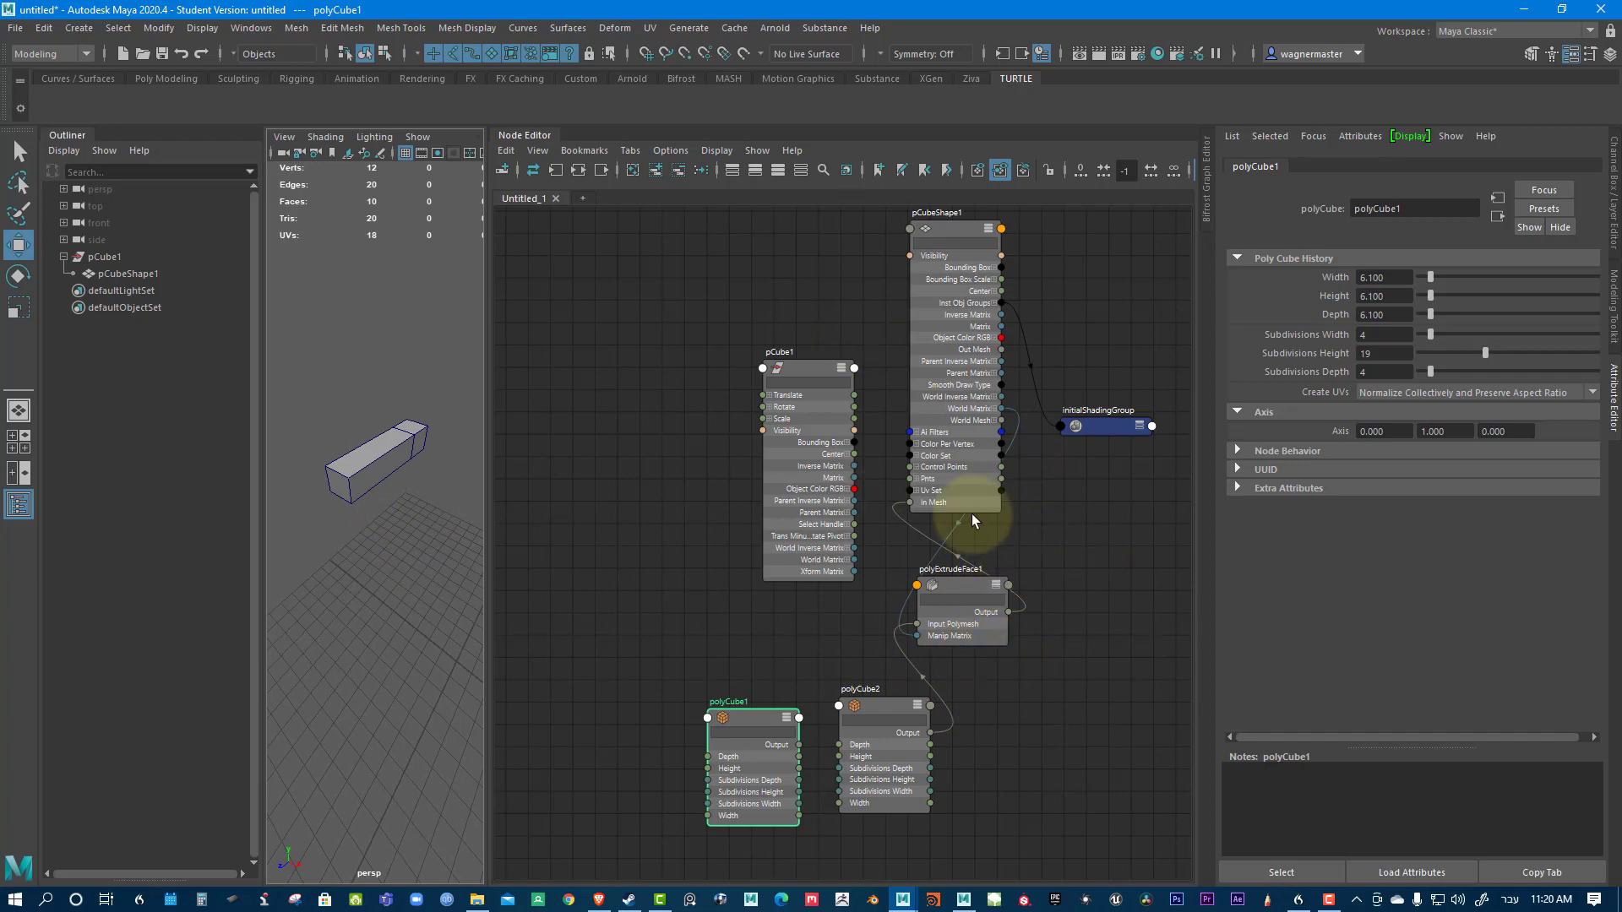
Connect polyCube2's Output directly to pCubeShape1's In Mesh and delete polyExtrudeFace1.
middle_drag(721, 568, 666, 572)
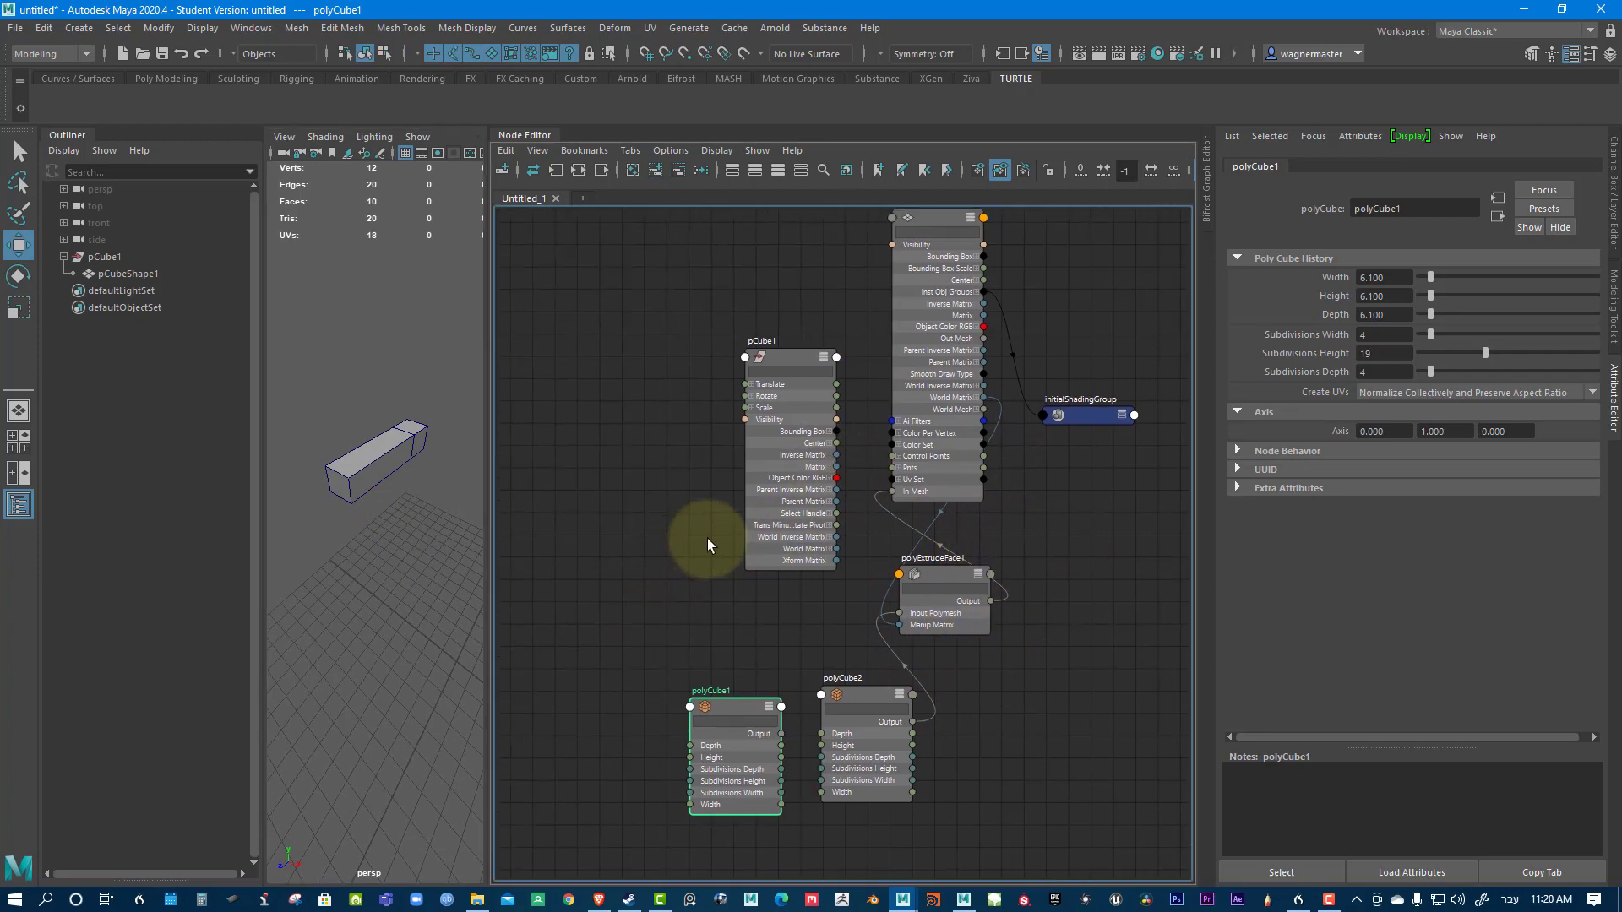
drag(843, 383, 872, 547)
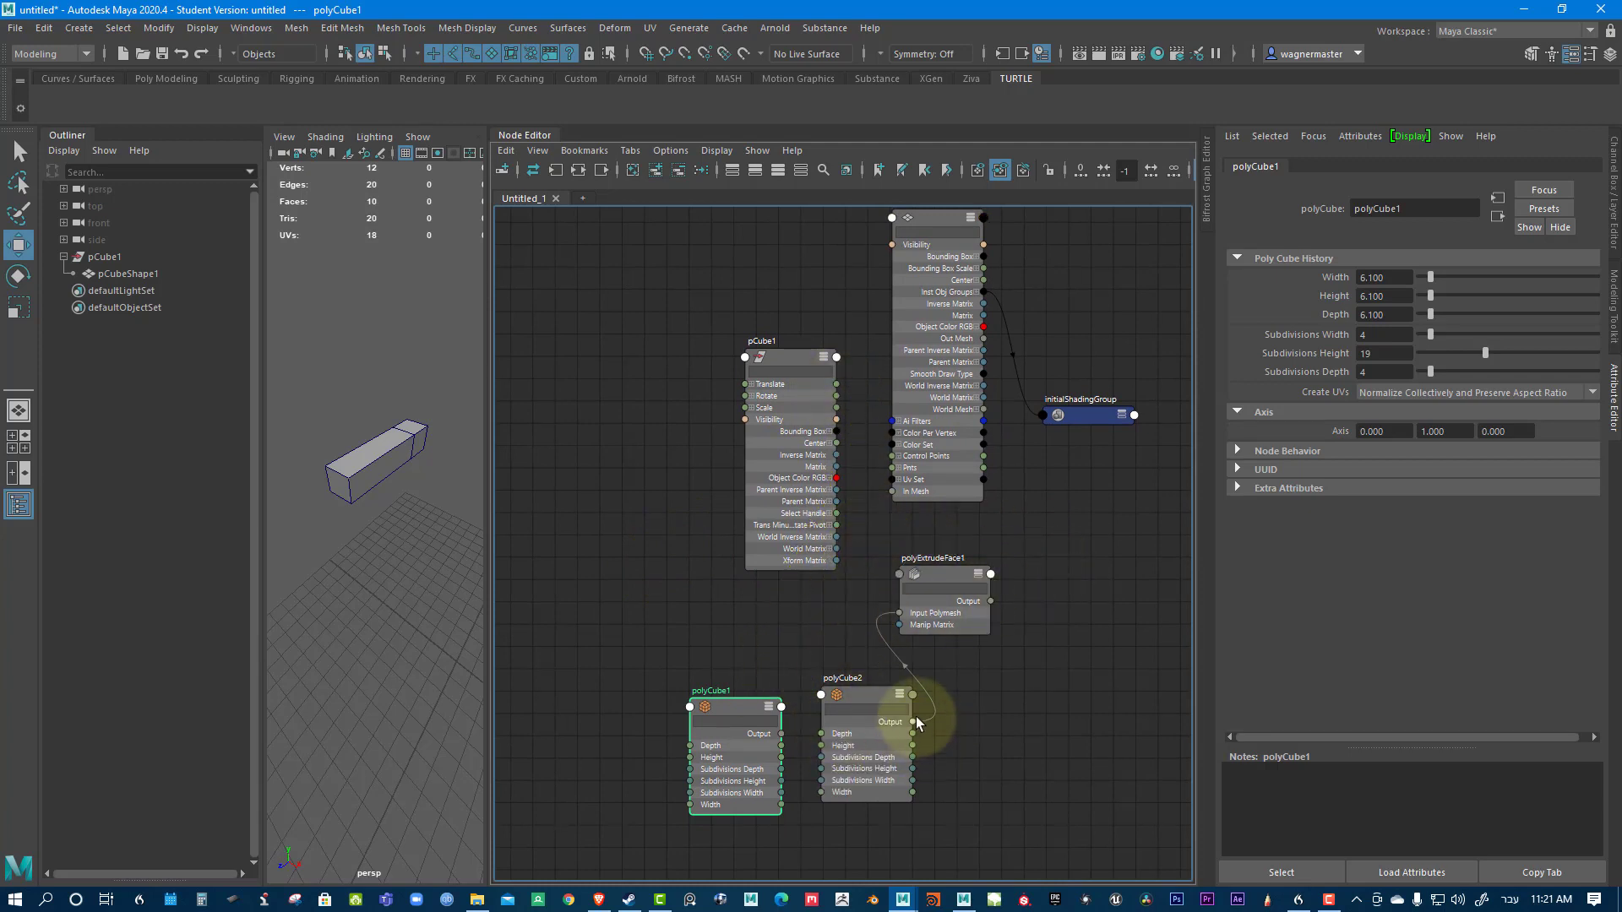
drag(913, 722, 898, 510)
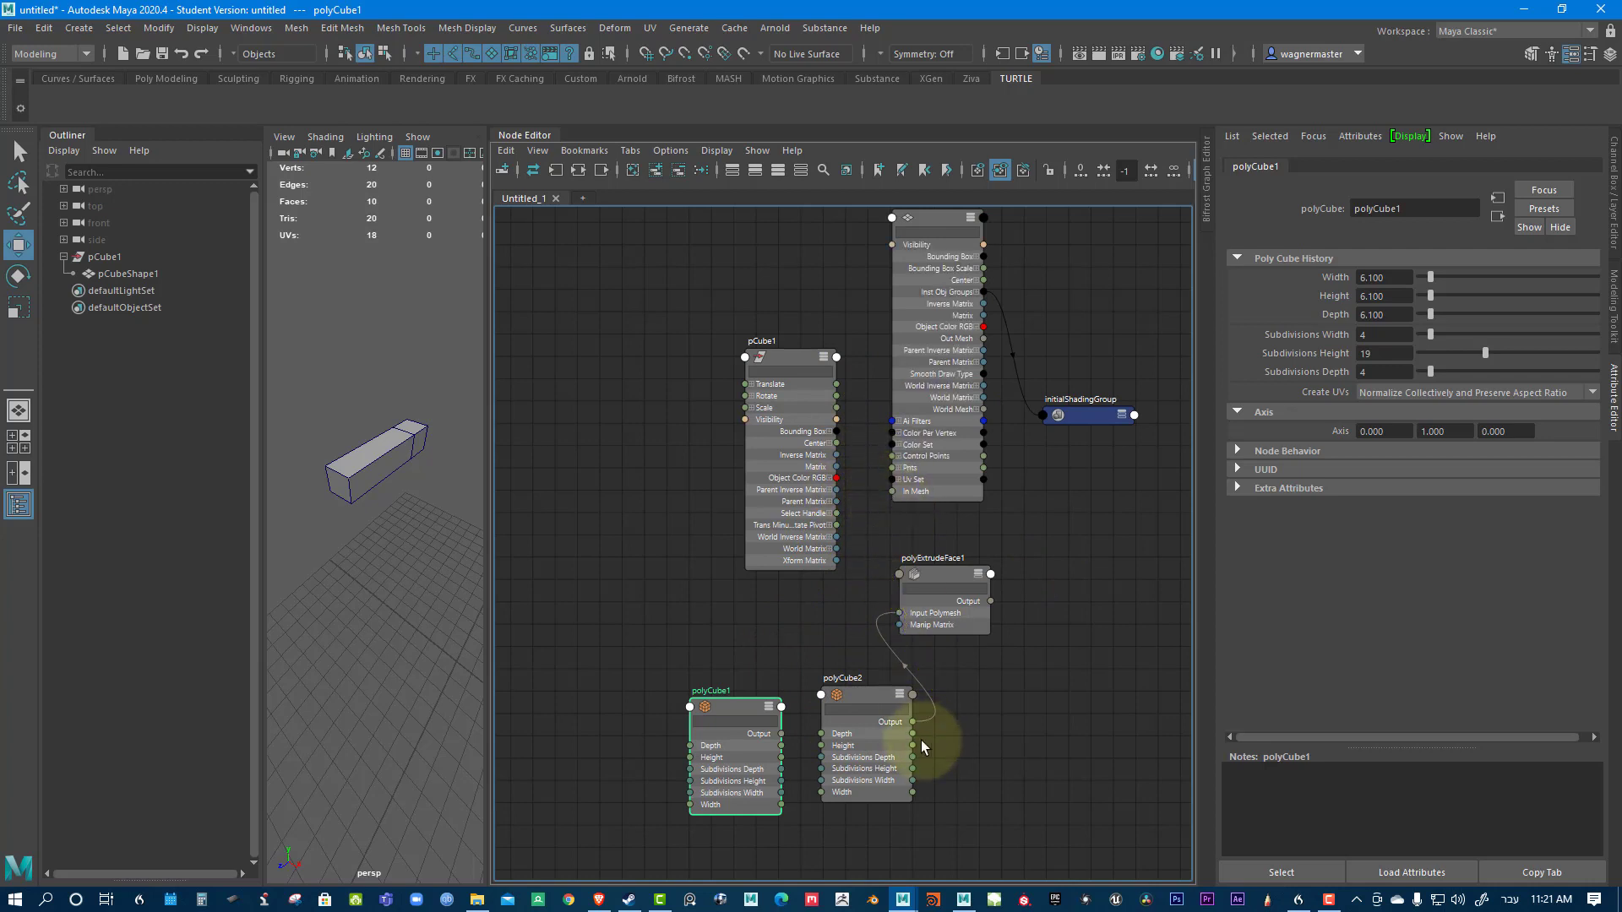
drag(913, 721, 891, 495)
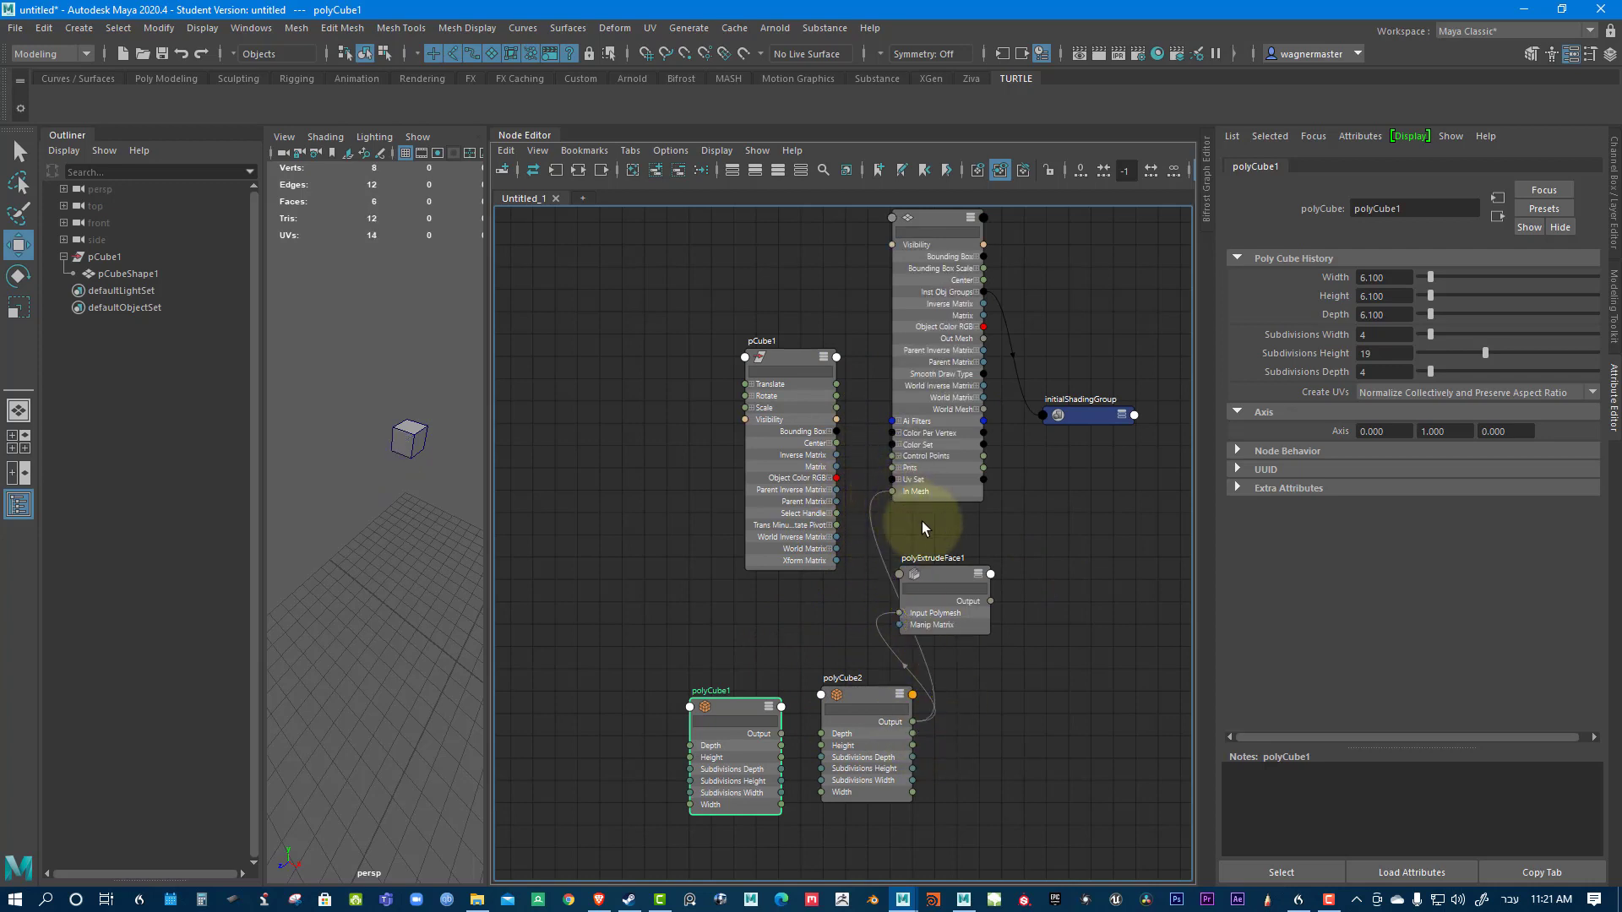
drag(945, 583, 1046, 598)
key(Delete)
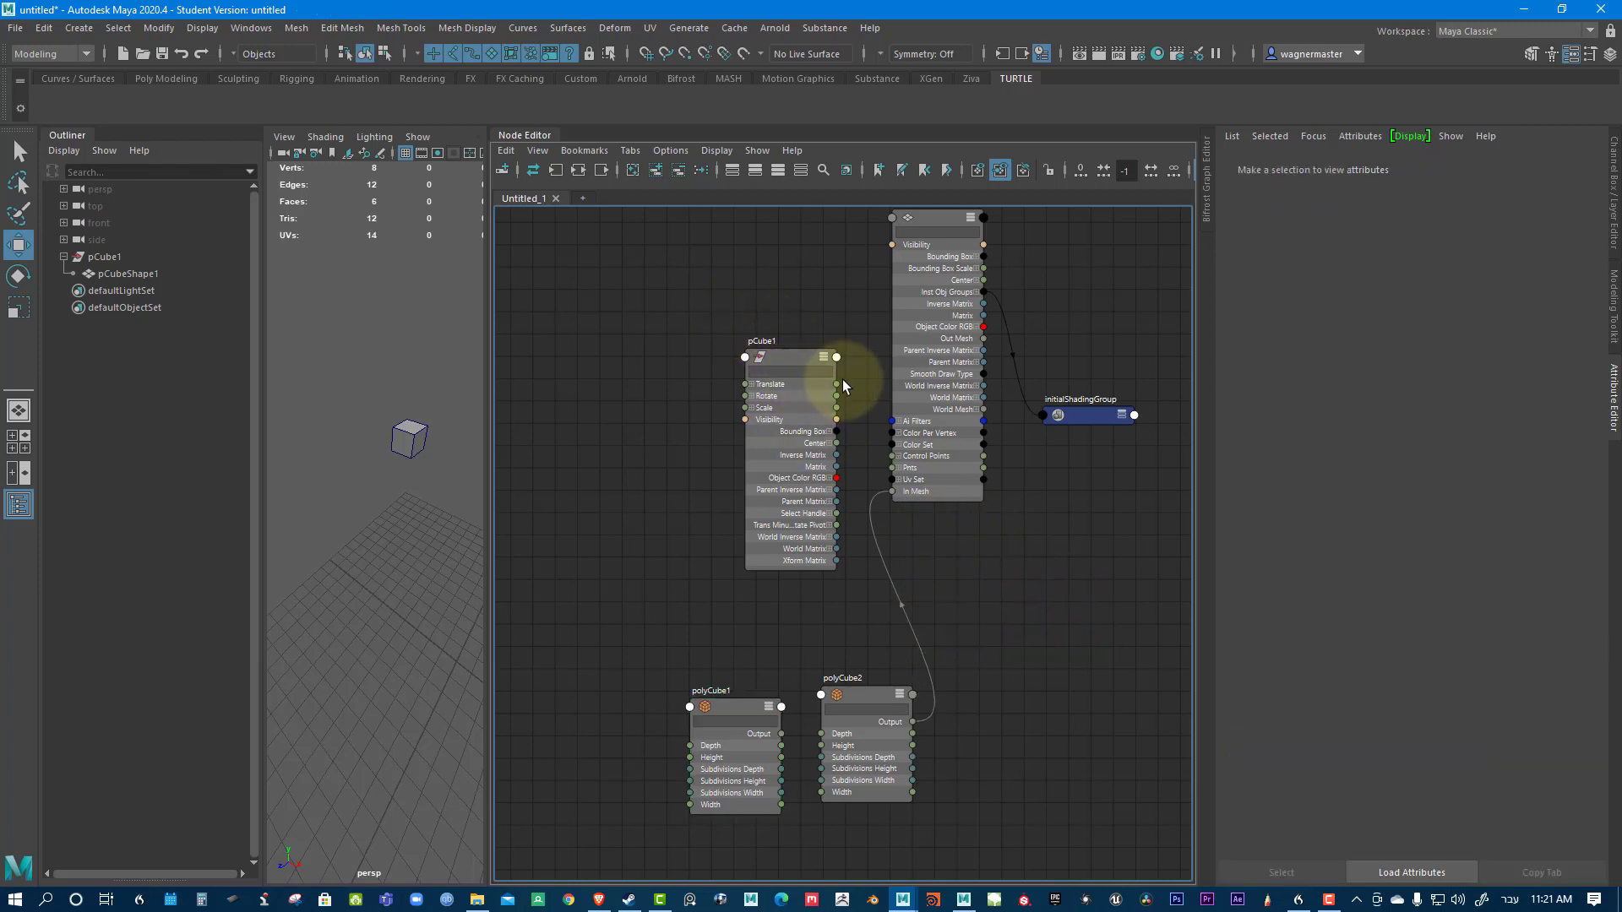
Wire pCube1's Translate X into polyCube2's Depth and drag the cube along X to stretch it.
click(751, 385)
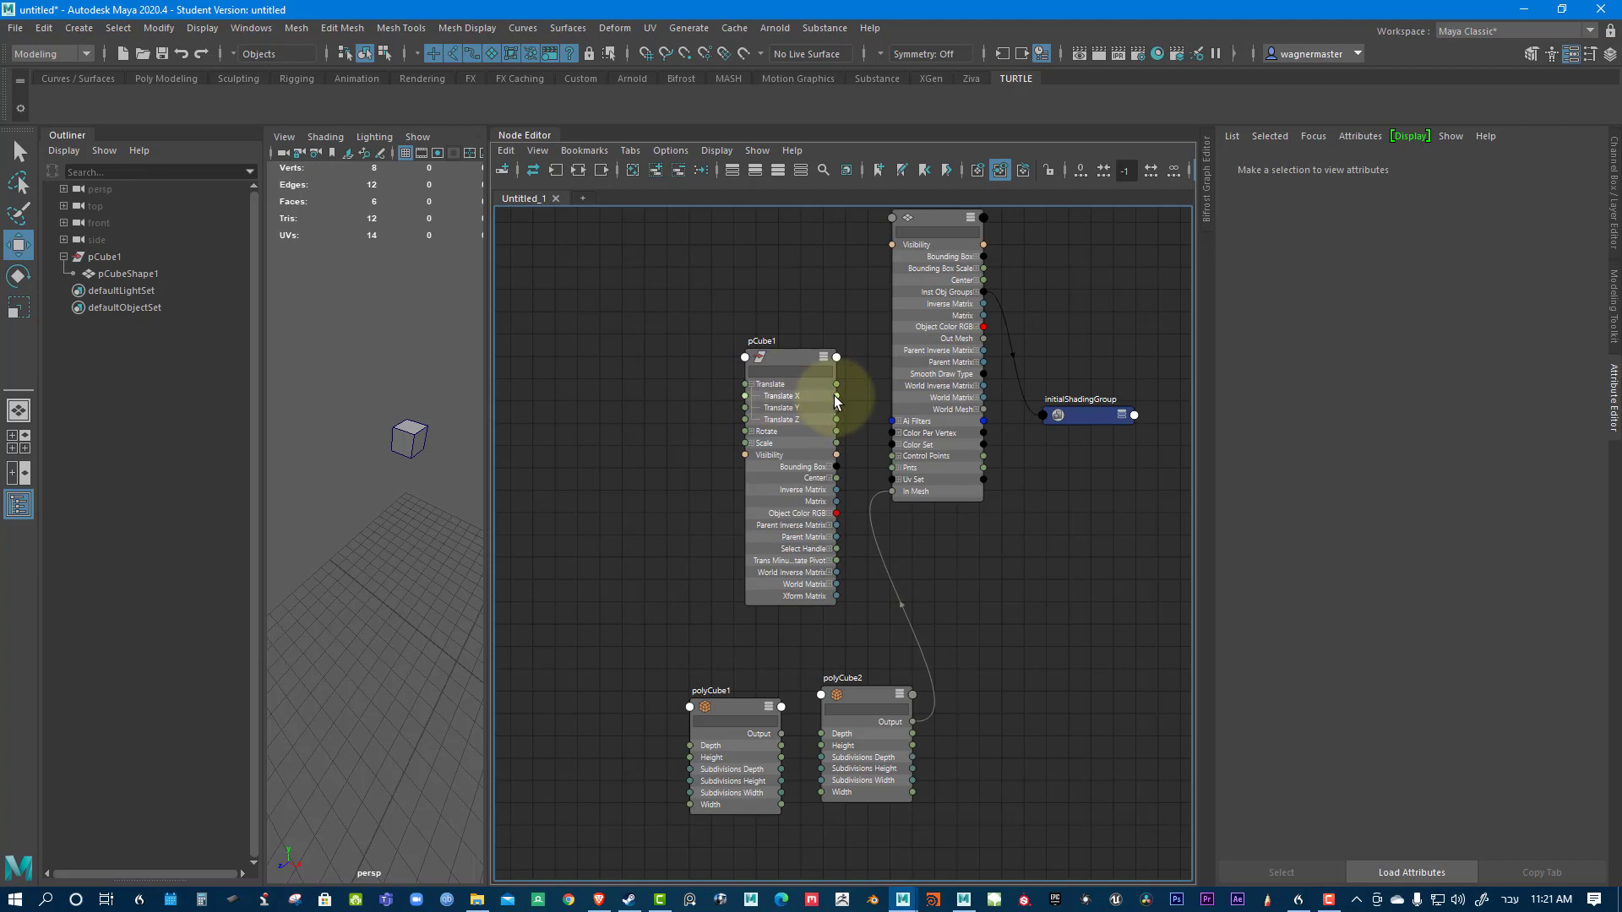
drag(836, 395, 823, 732)
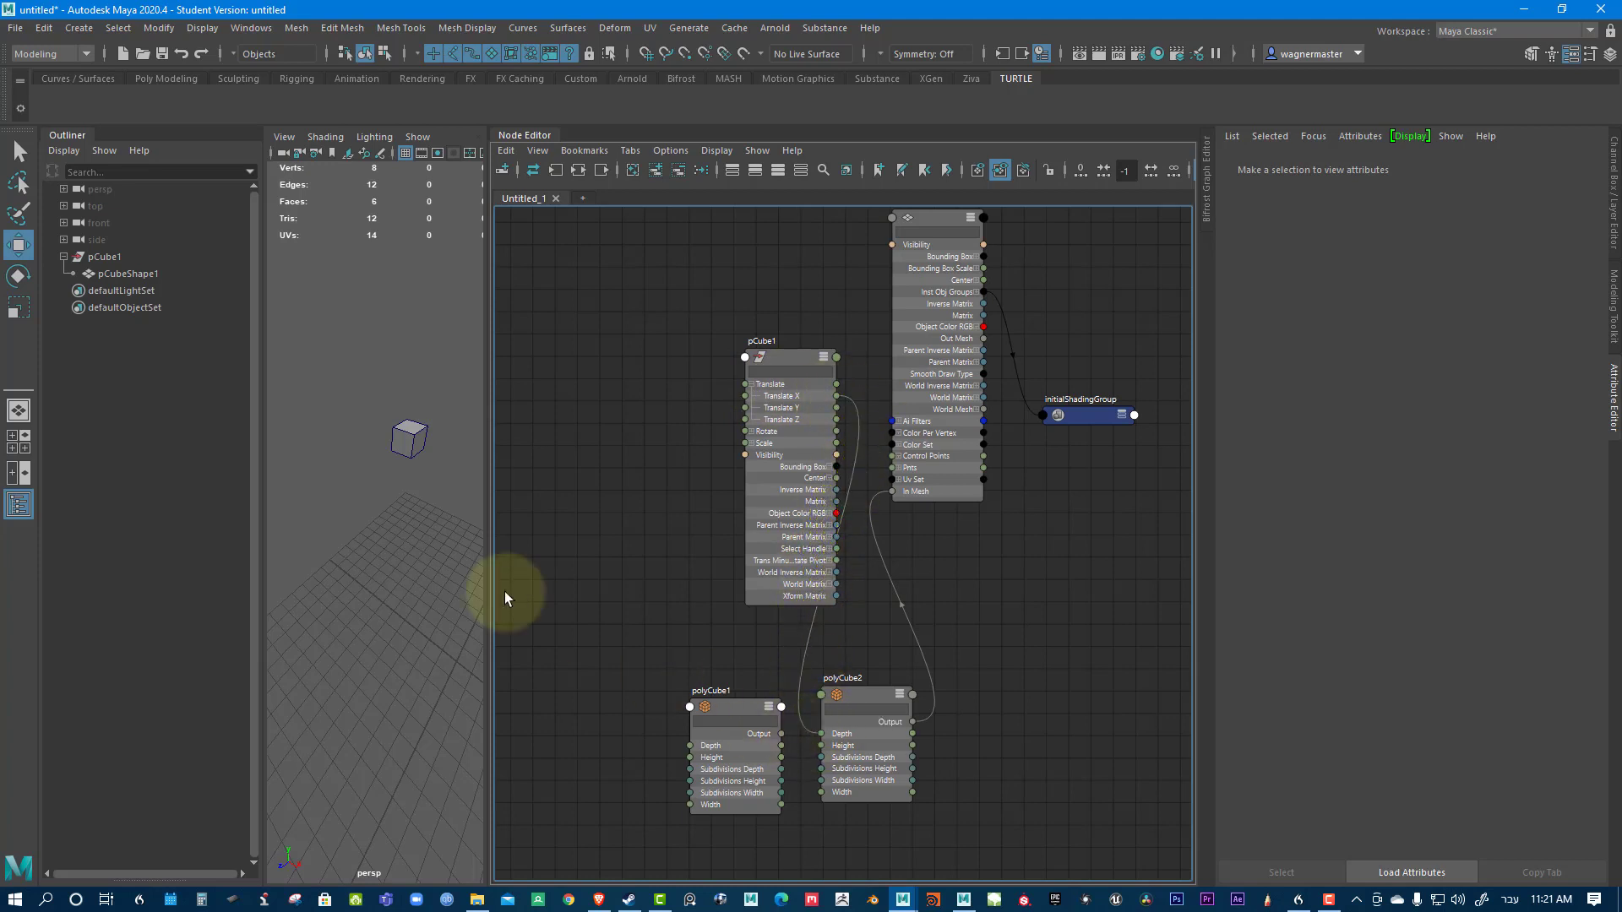
click(409, 448)
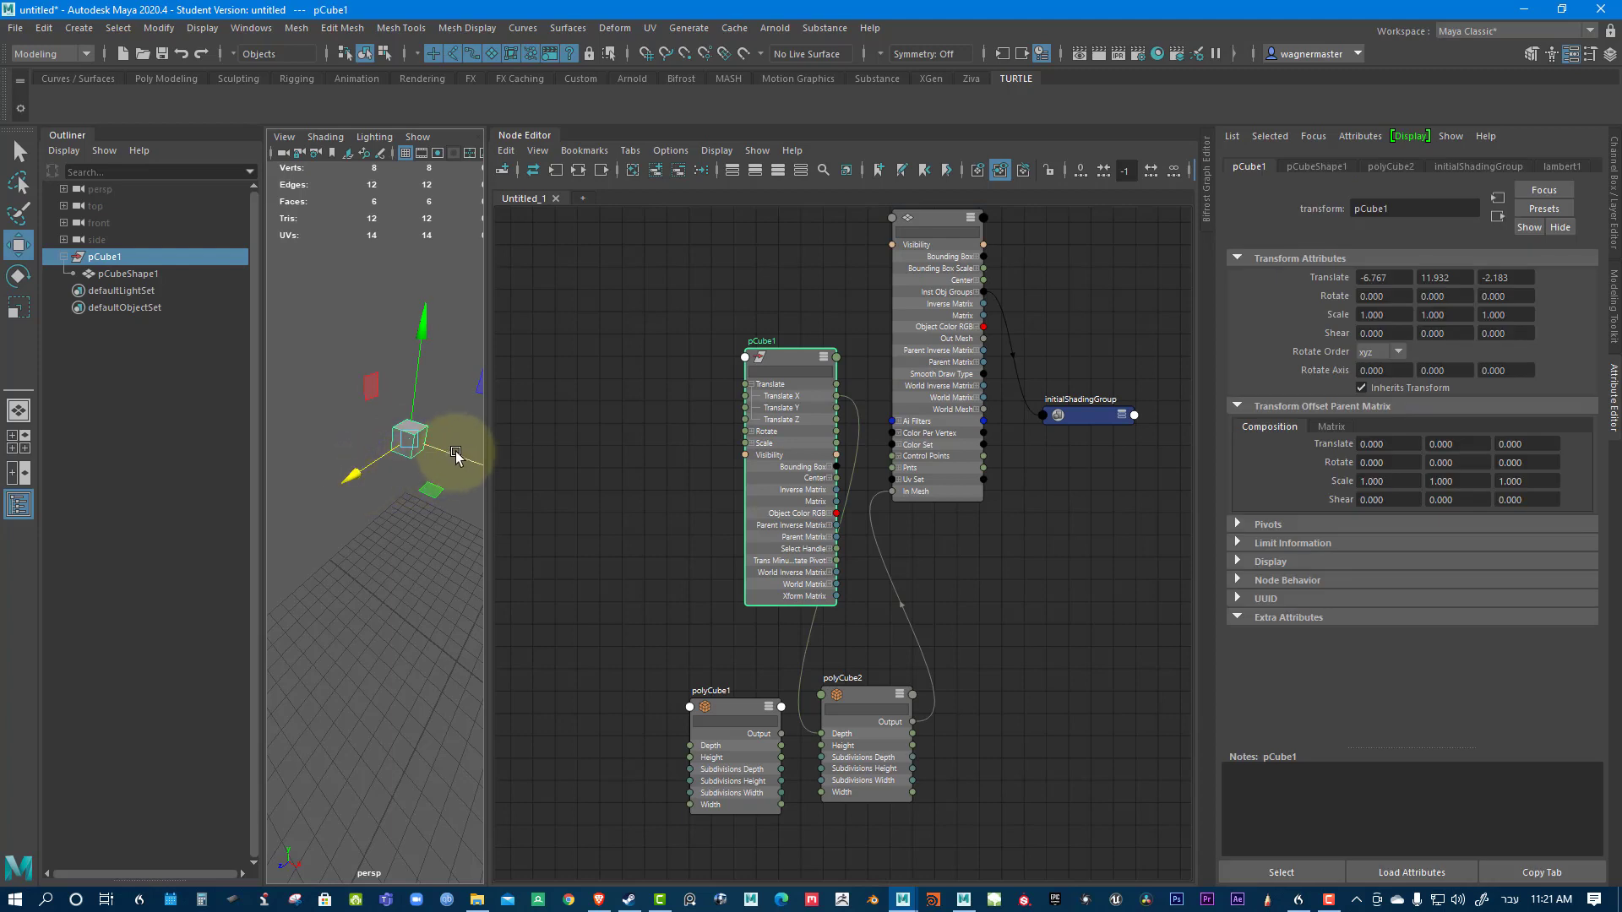
drag(456, 453, 311, 499)
alt+drag(470, 507, 401, 629)
drag(433, 545, 505, 564)
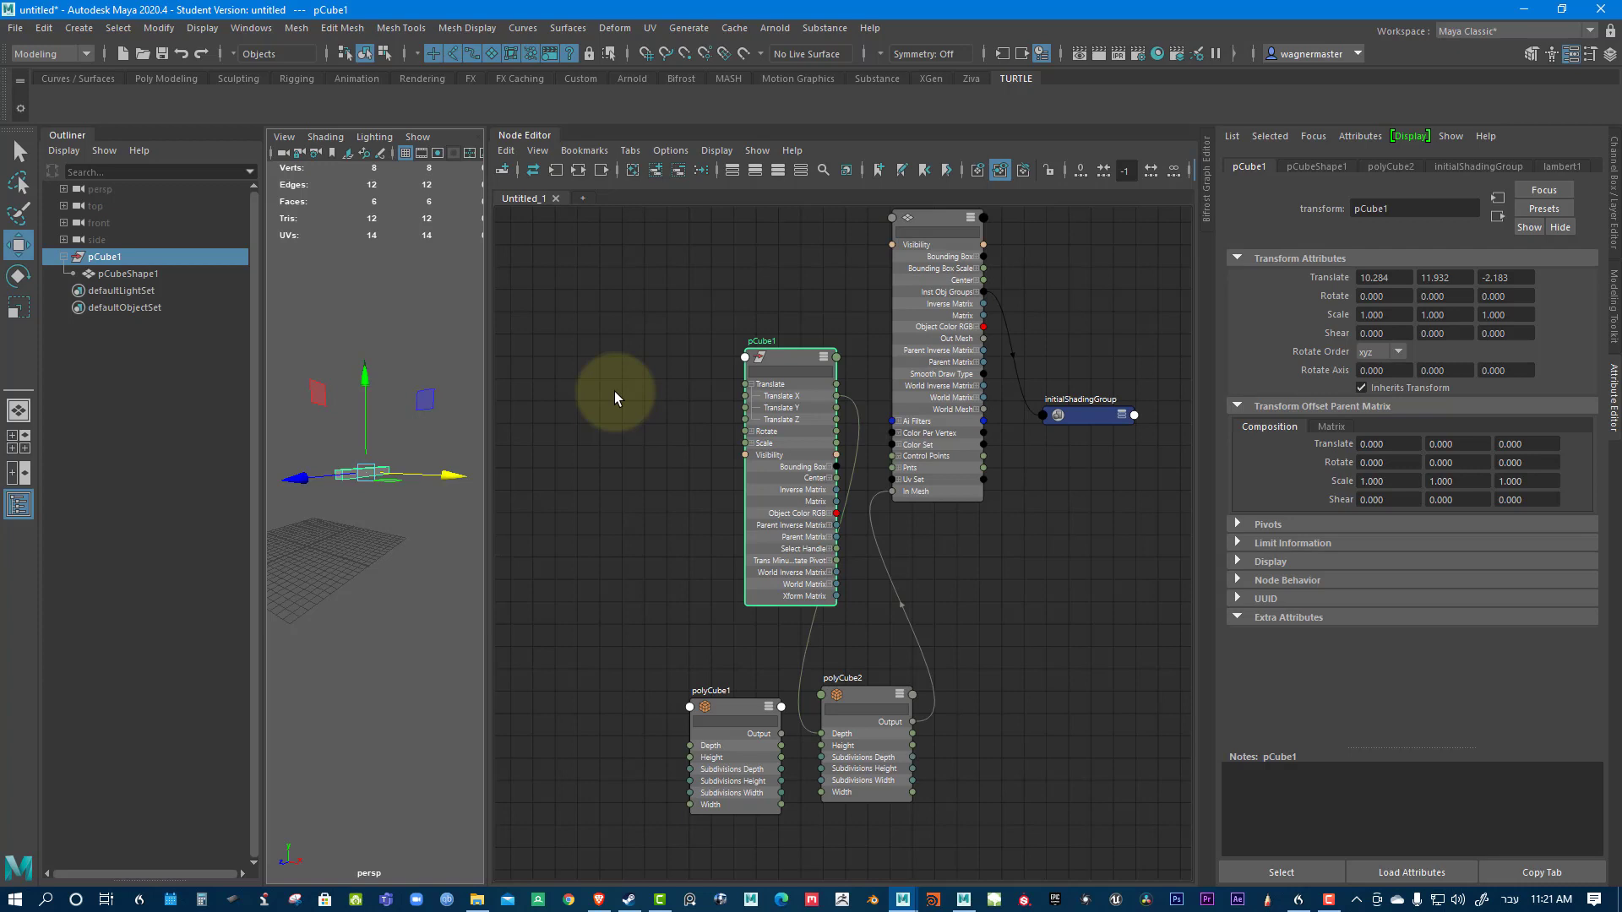
click(613, 289)
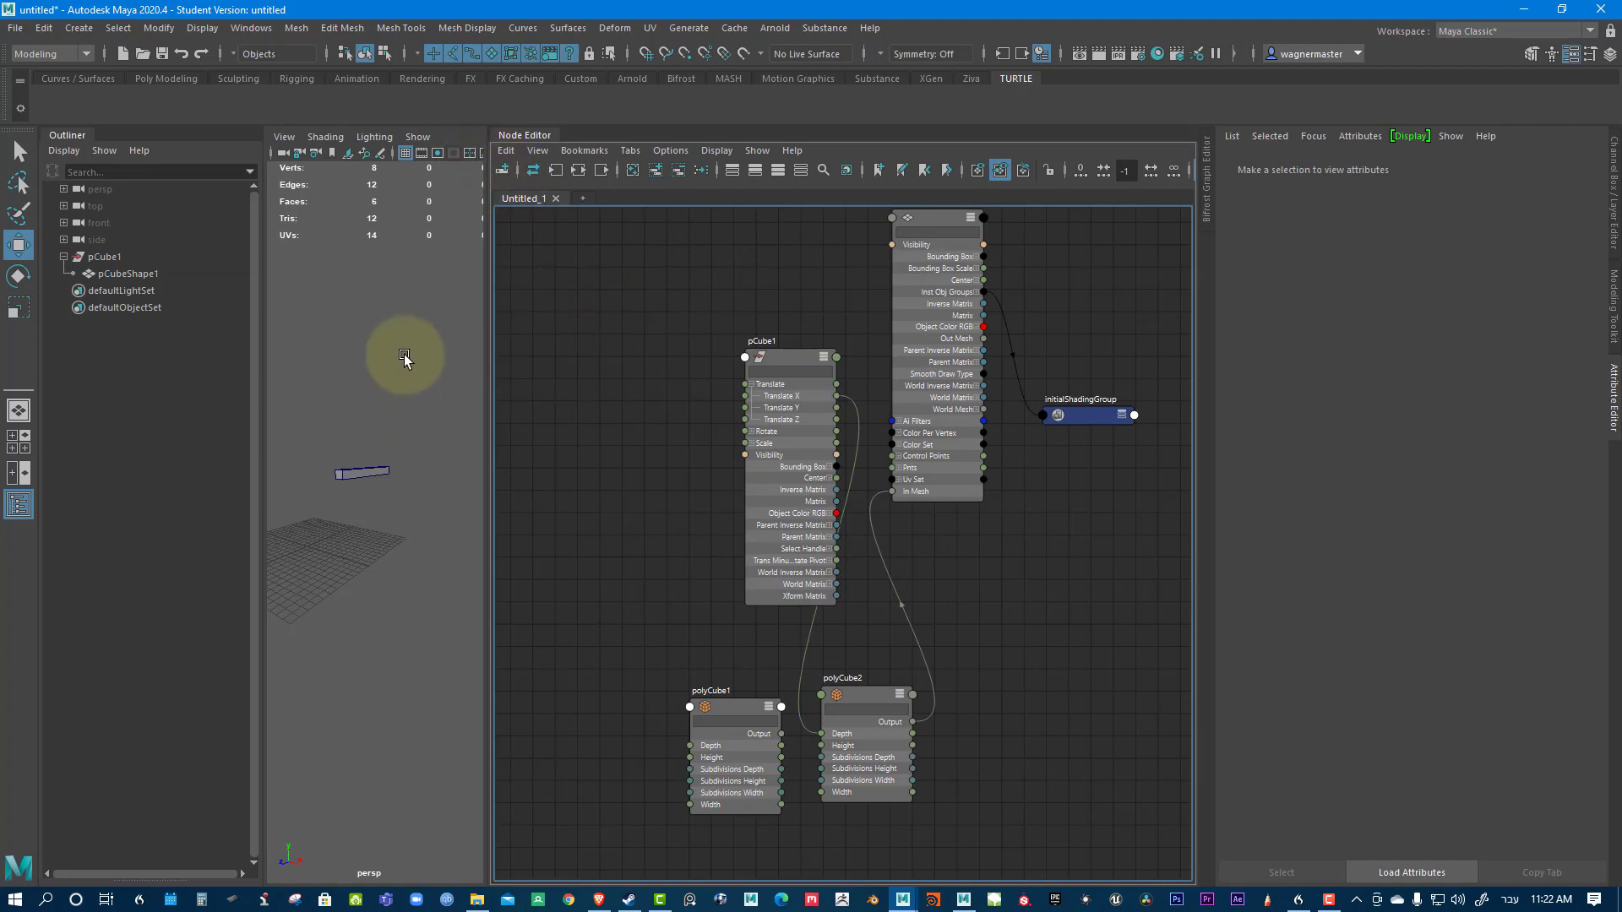
Add a new camera to the scene from Create > Cameras > Camera.
click(77, 28)
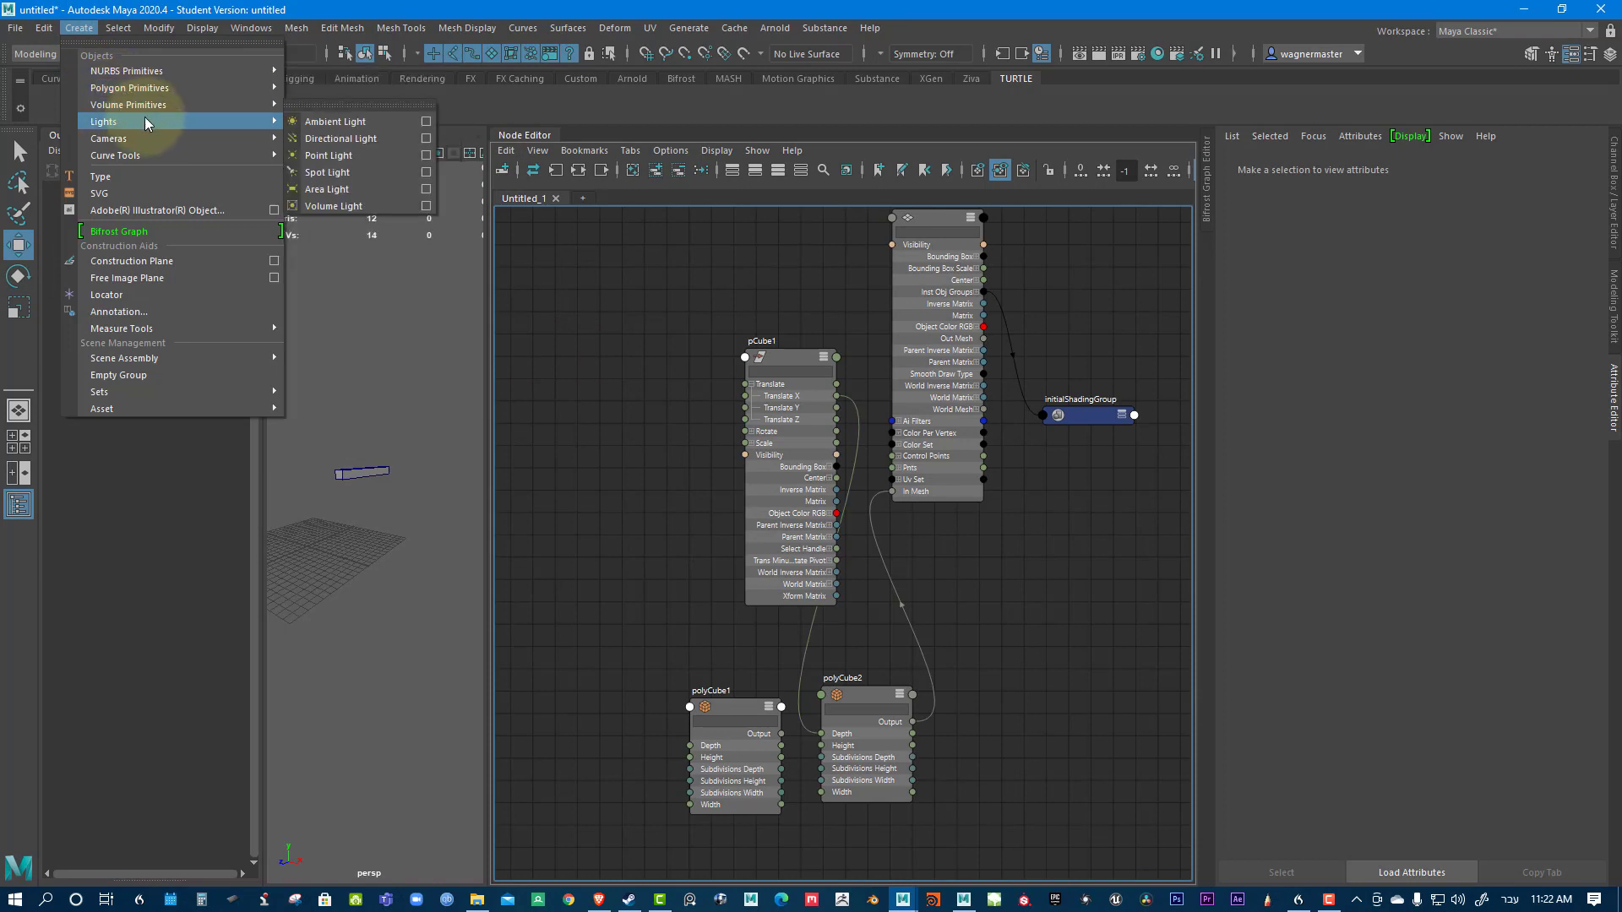
mouse_move(159, 141)
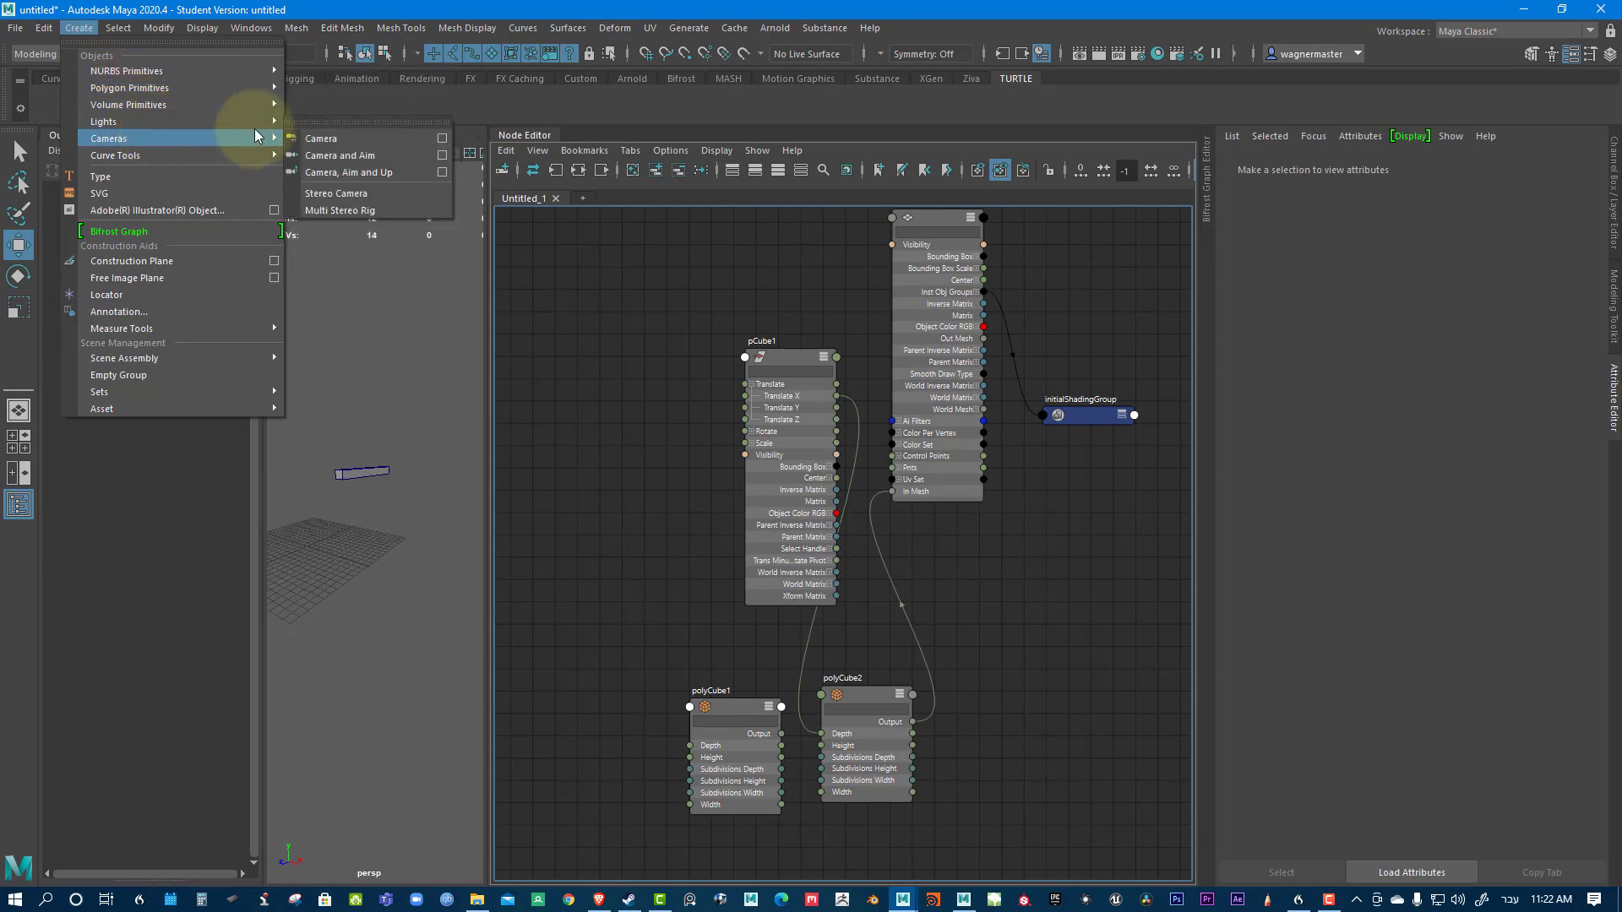
click(321, 138)
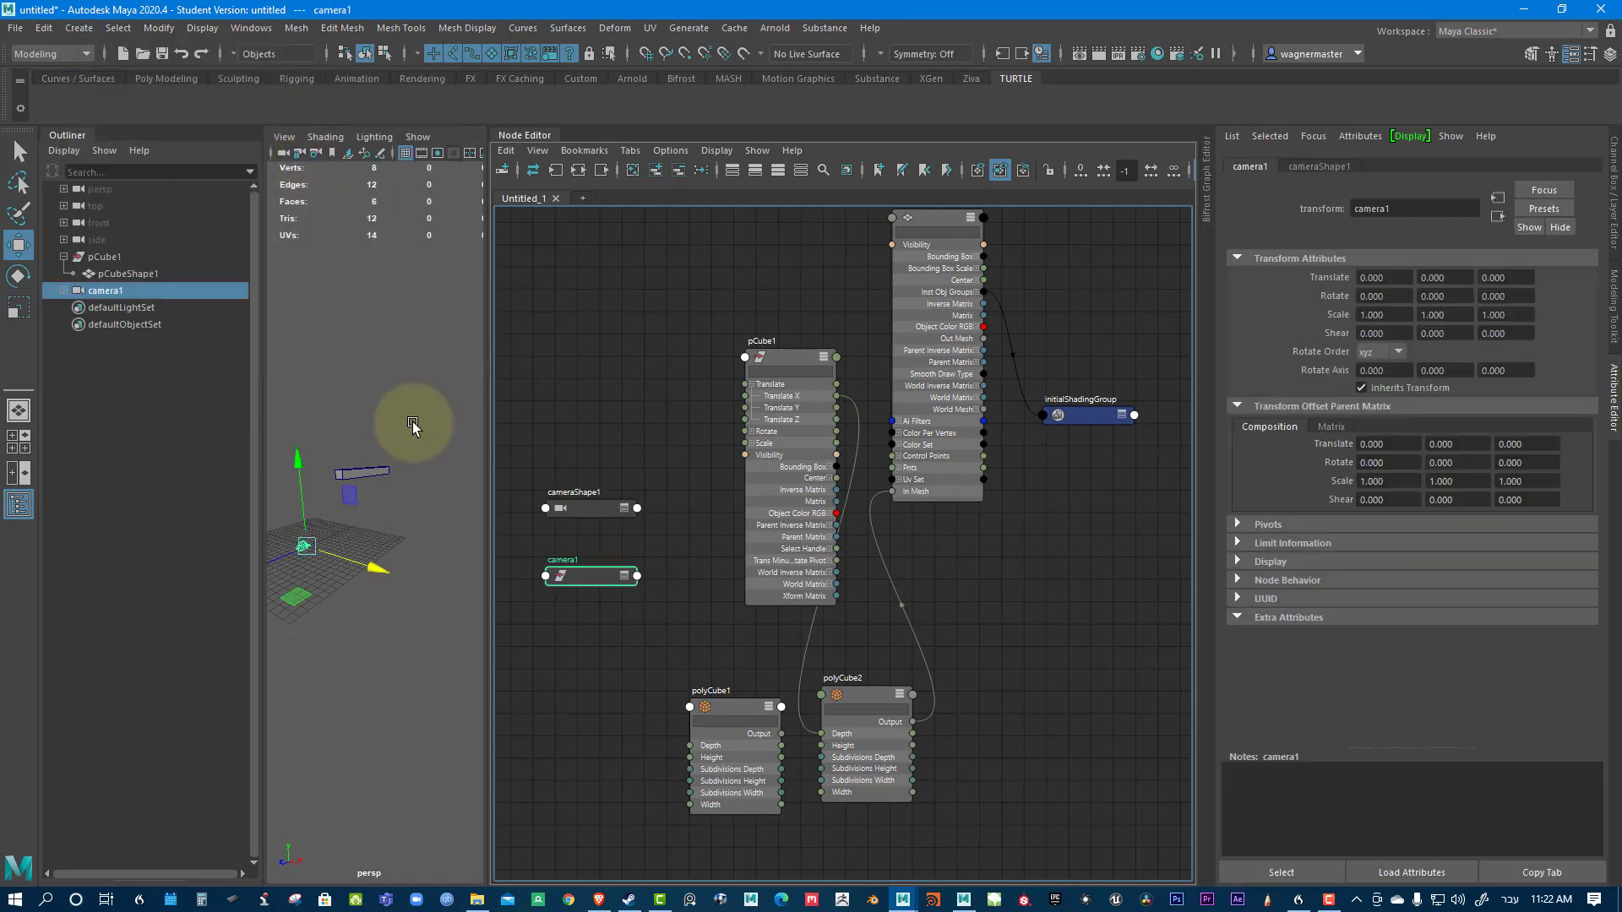
Lay out the camera1 and cameraShape1 nodes side by side in the Node Editor.
scroll(854, 528, up, 2)
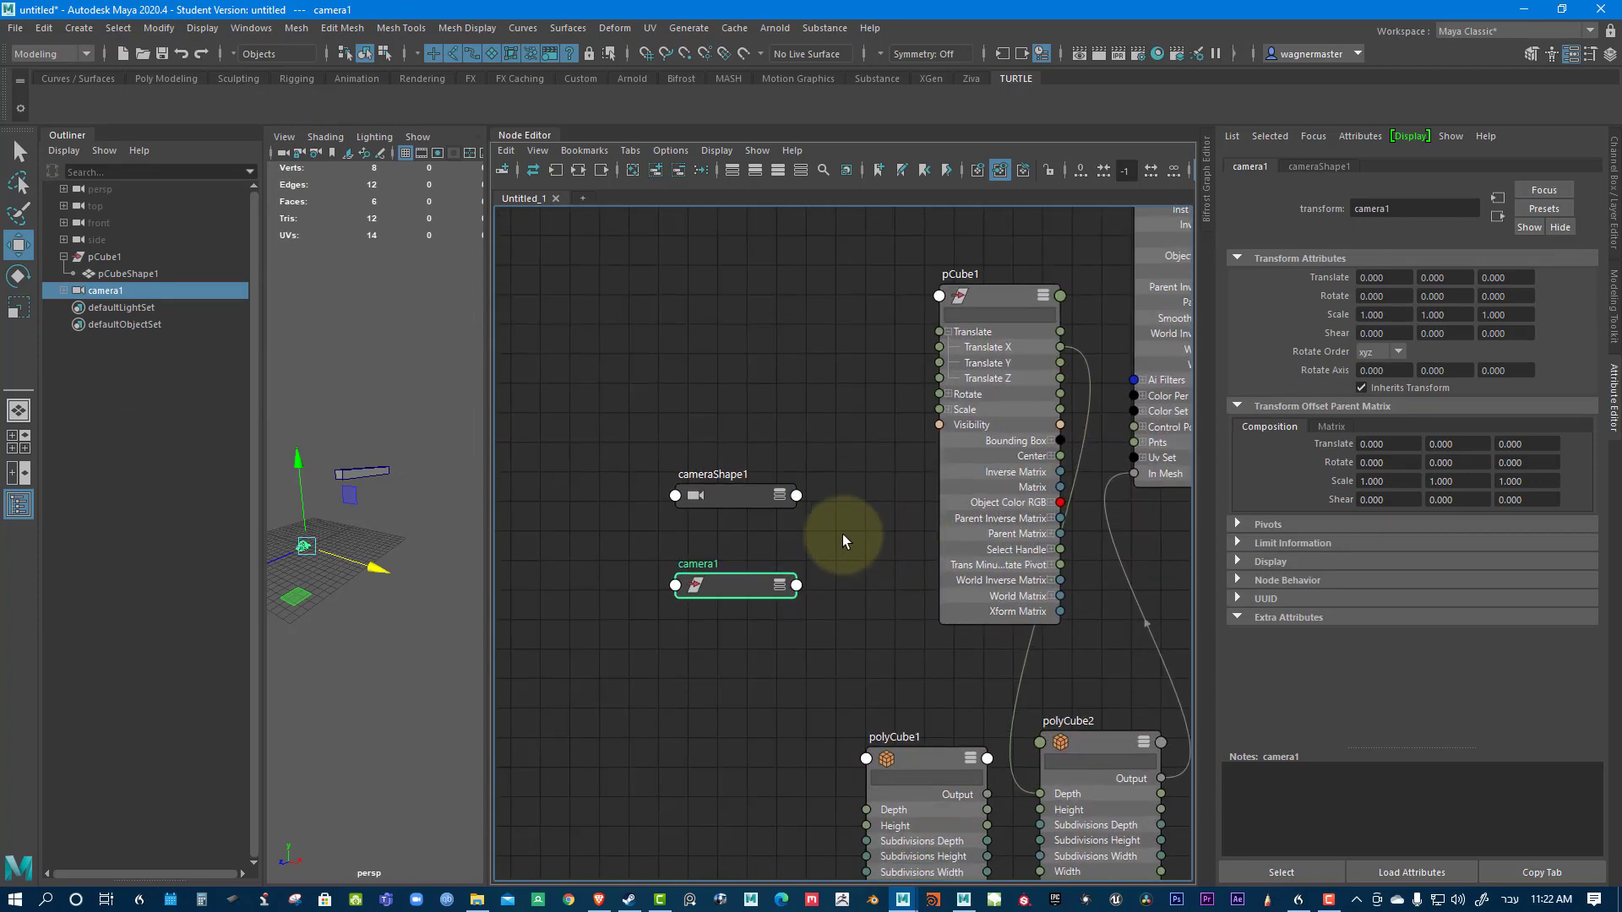
drag(732, 595, 559, 502)
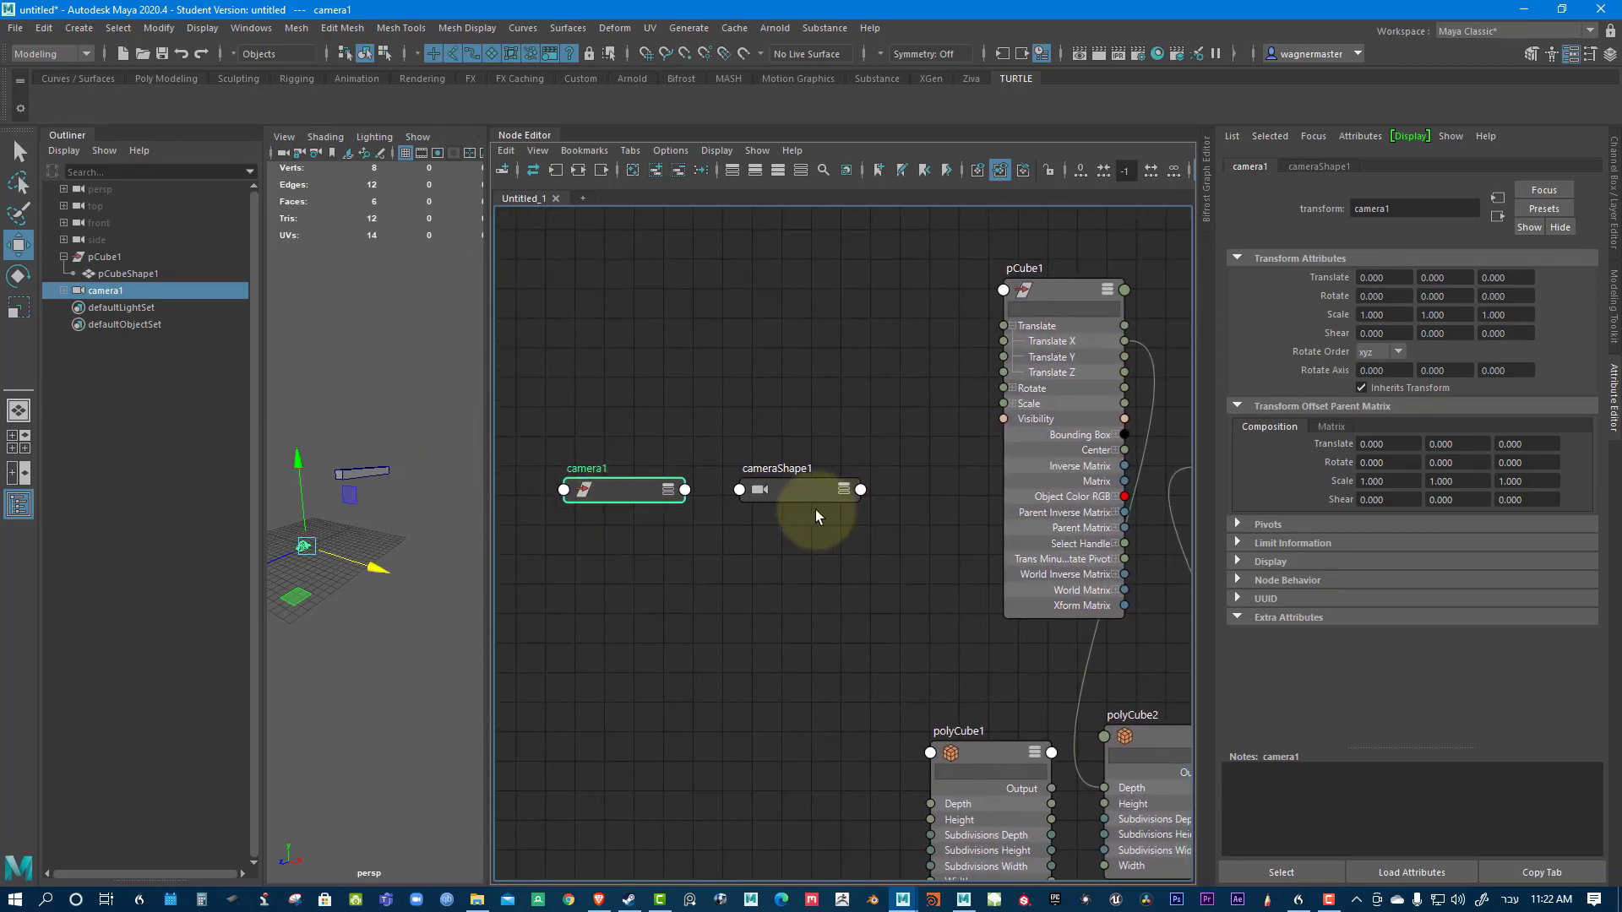
click(780, 491)
drag(781, 493, 777, 498)
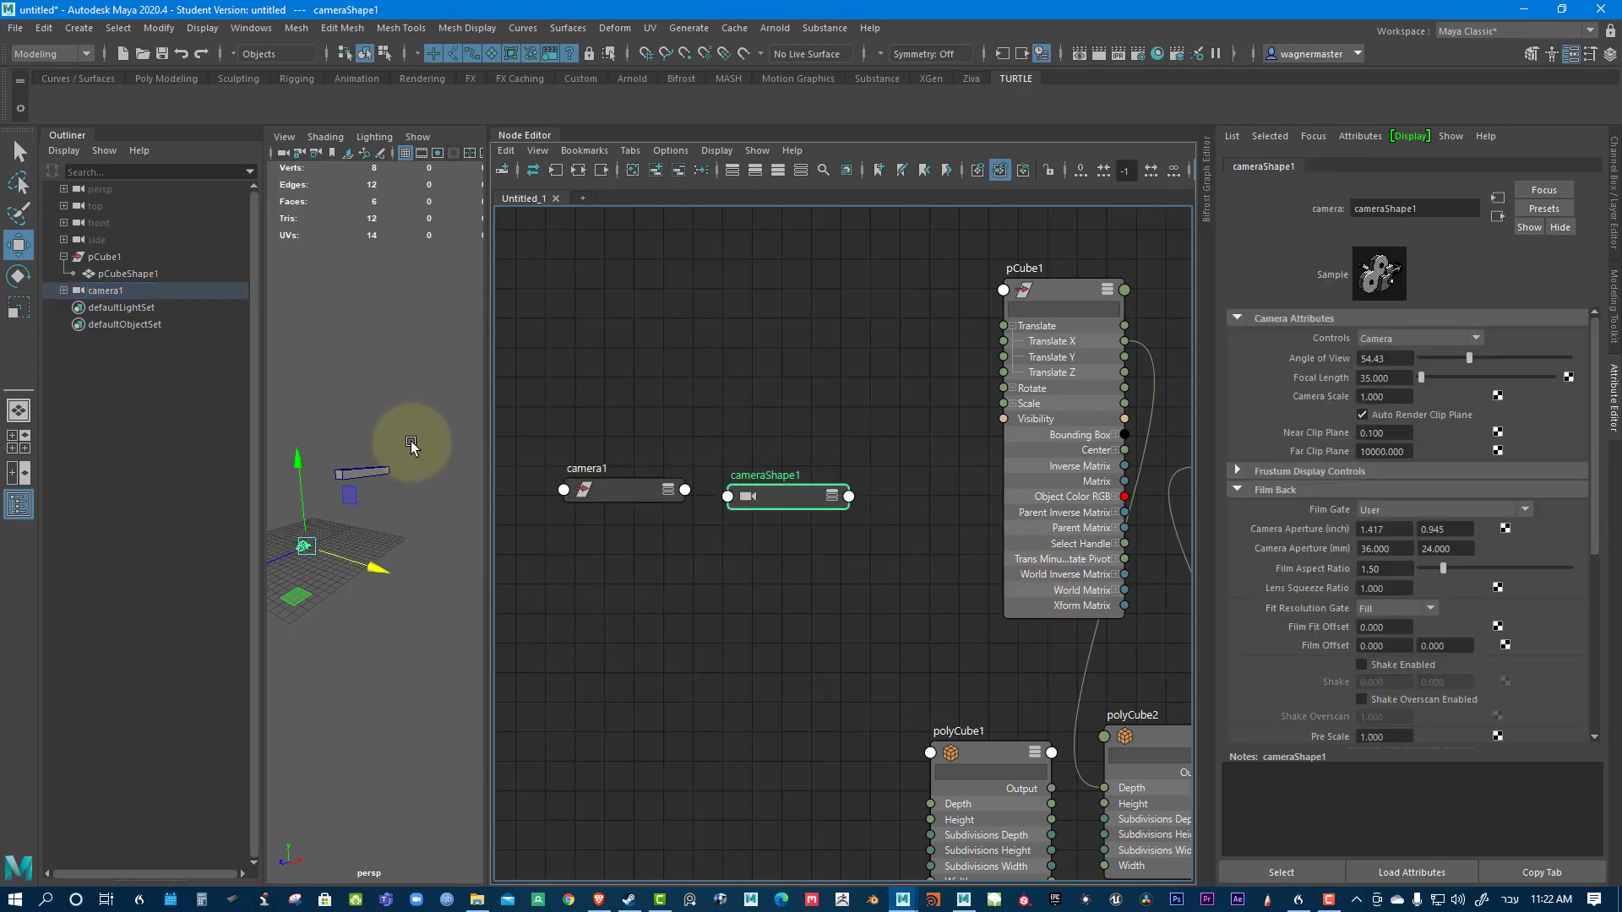
click(379, 377)
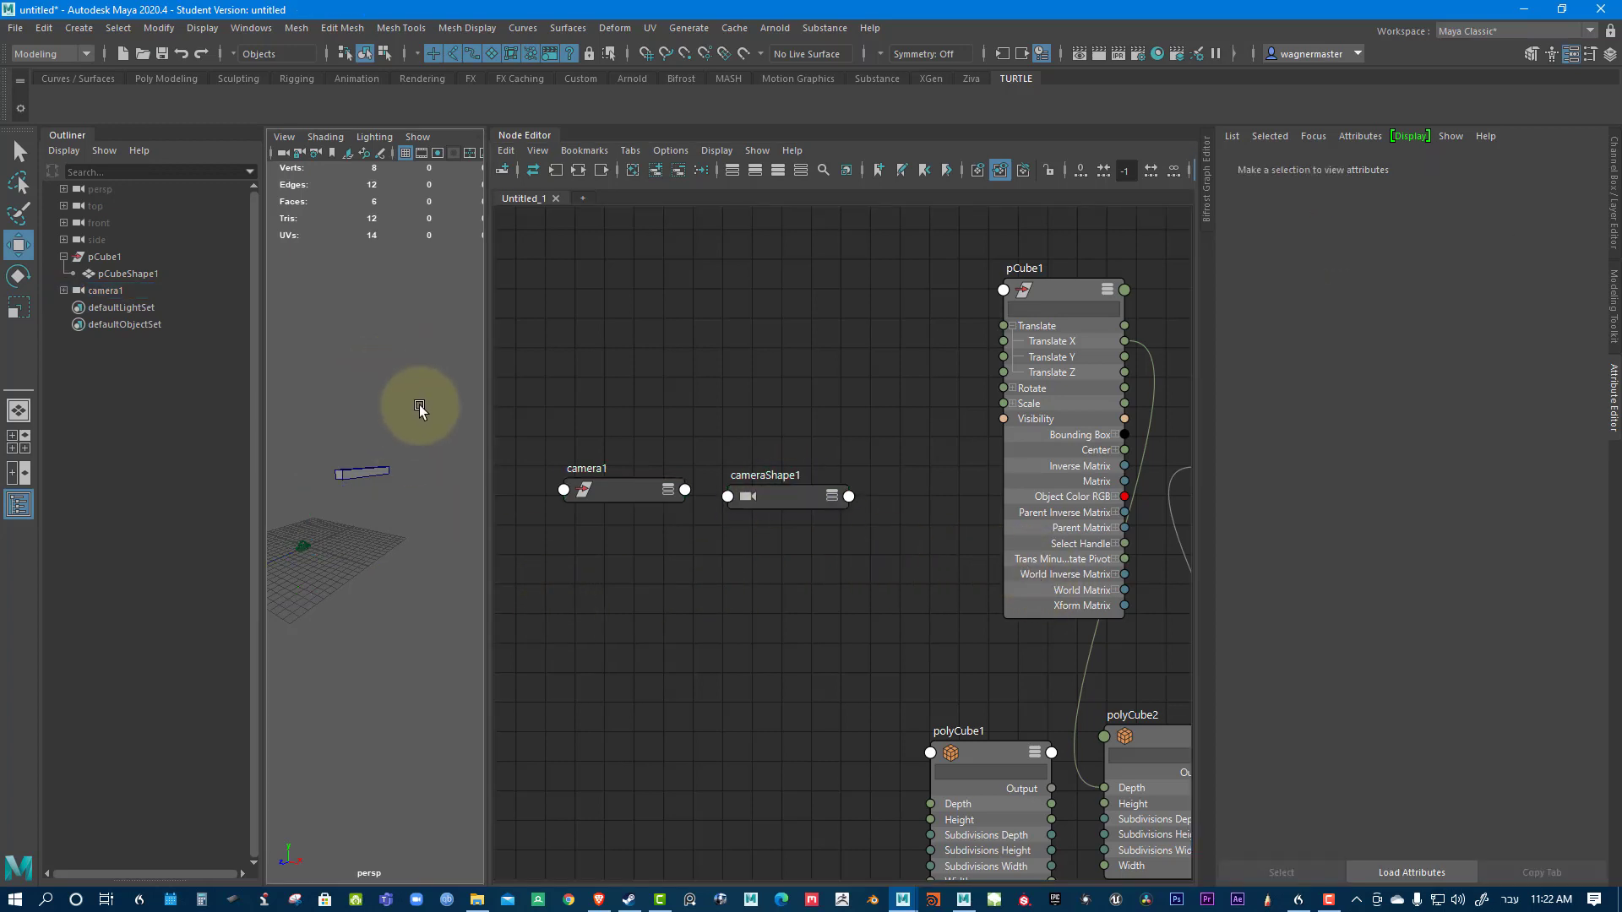
alt+drag(385, 431, 594, 435)
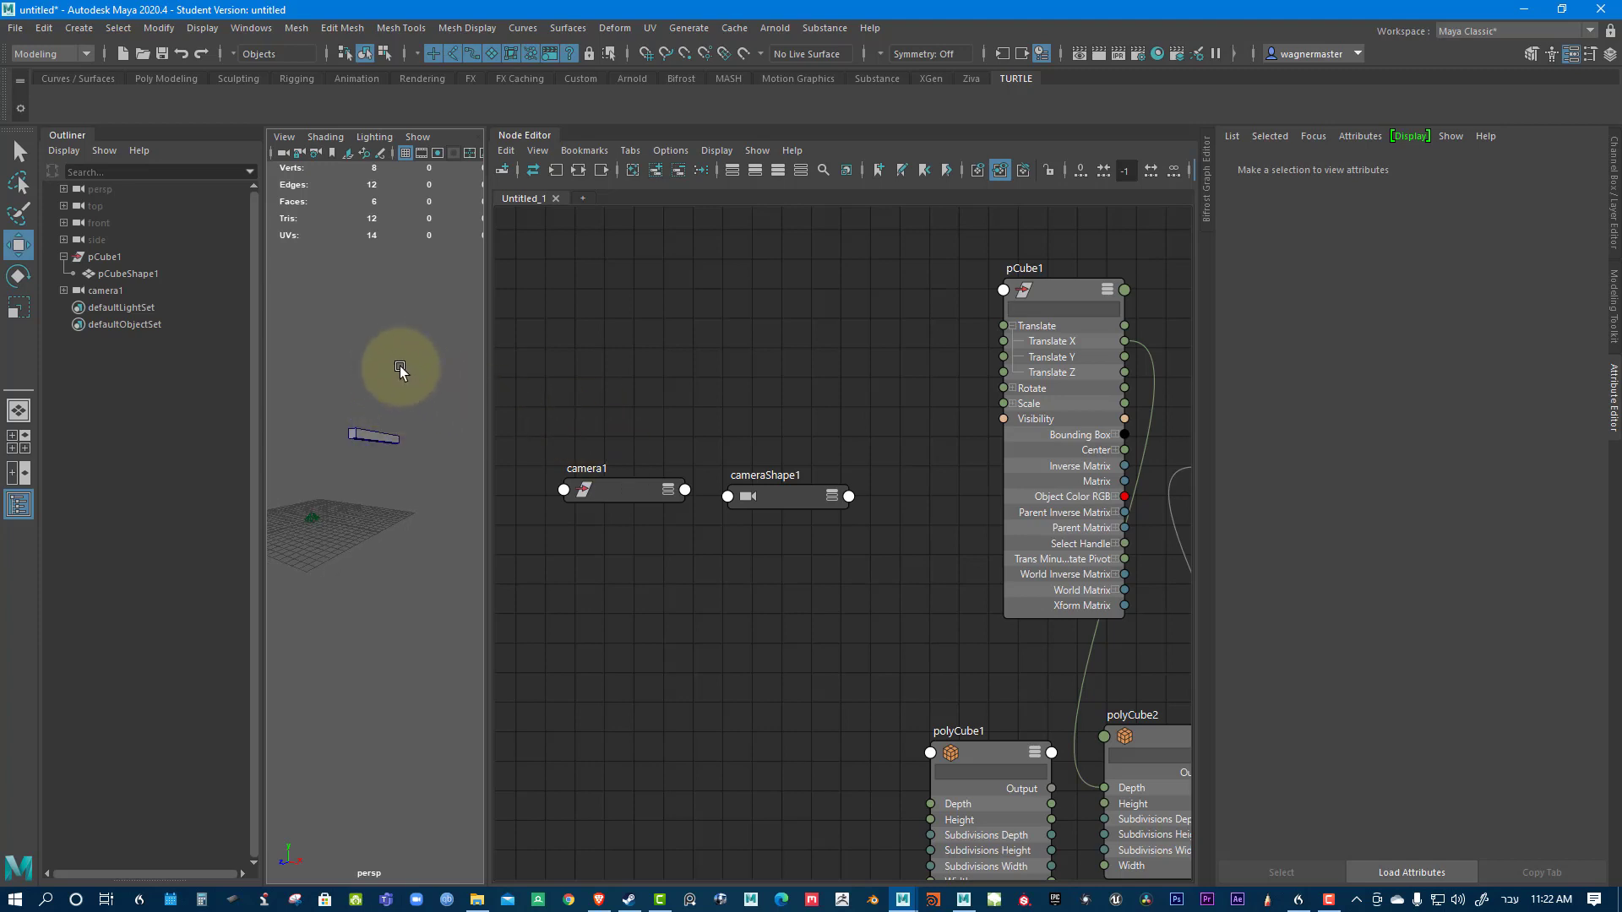
Create the empty group null1 with Ctrl+G and place its node above camera1.
key(ctrl+g)
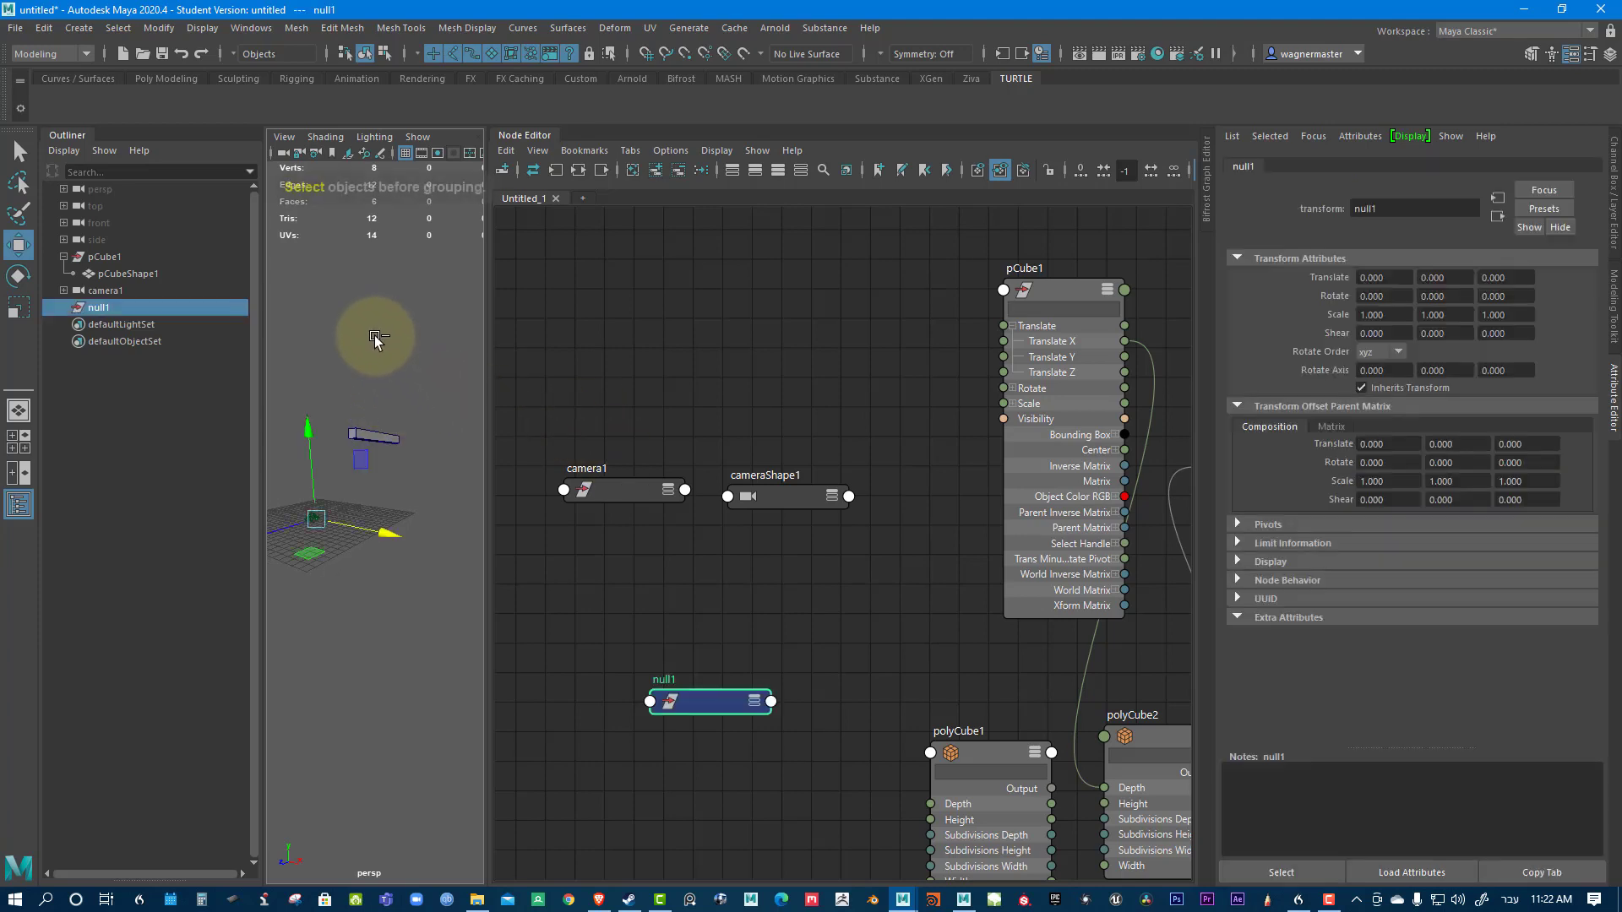
drag(721, 701, 626, 382)
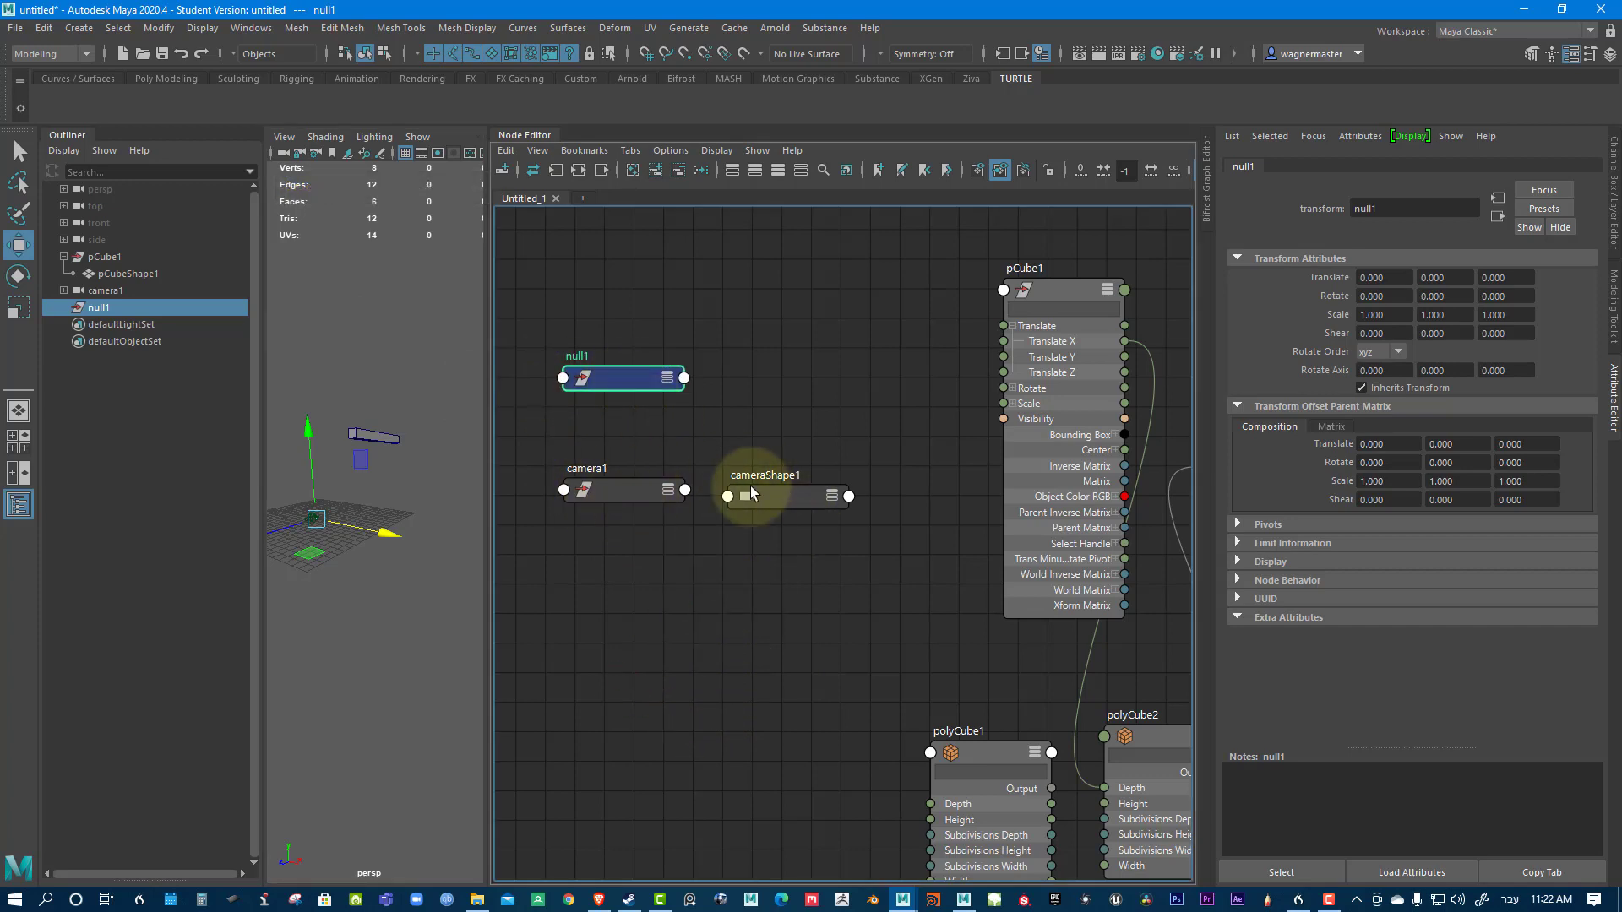
mouse_move(657, 362)
mouse_down()
mouse_move(686, 357)
mouse_move(651, 348)
mouse_move(667, 342)
mouse_up()
click(697, 600)
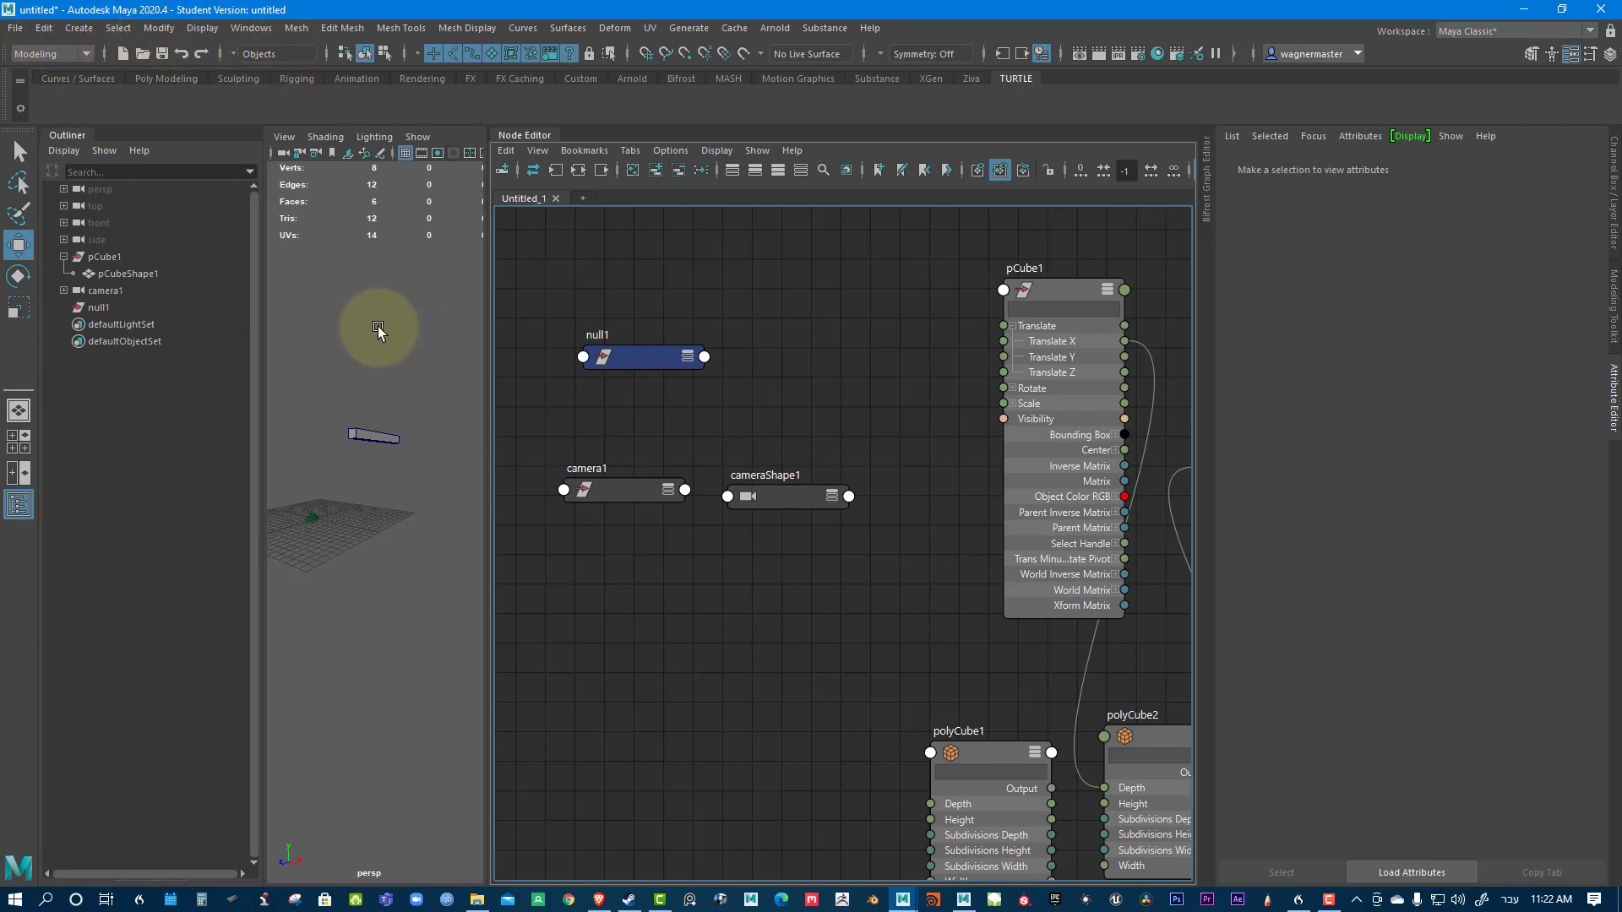
Place a joint, joint1, in the viewport using Skeleton > Create Joints.
right_click(362, 295)
key(space)
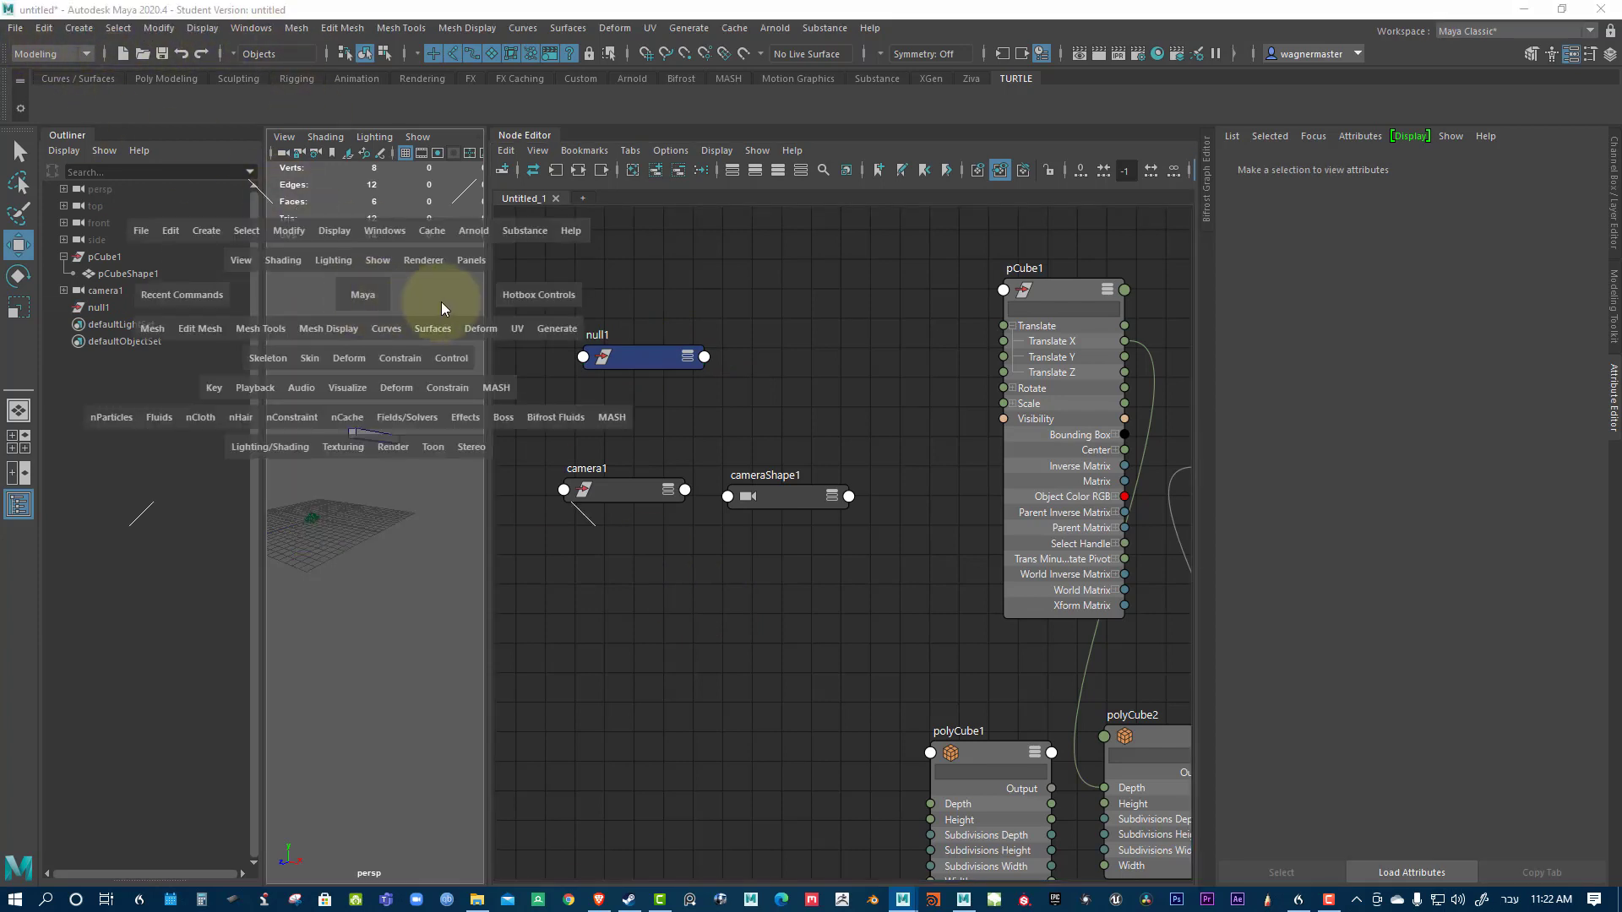
click(318, 355)
key(space)
click(499, 508)
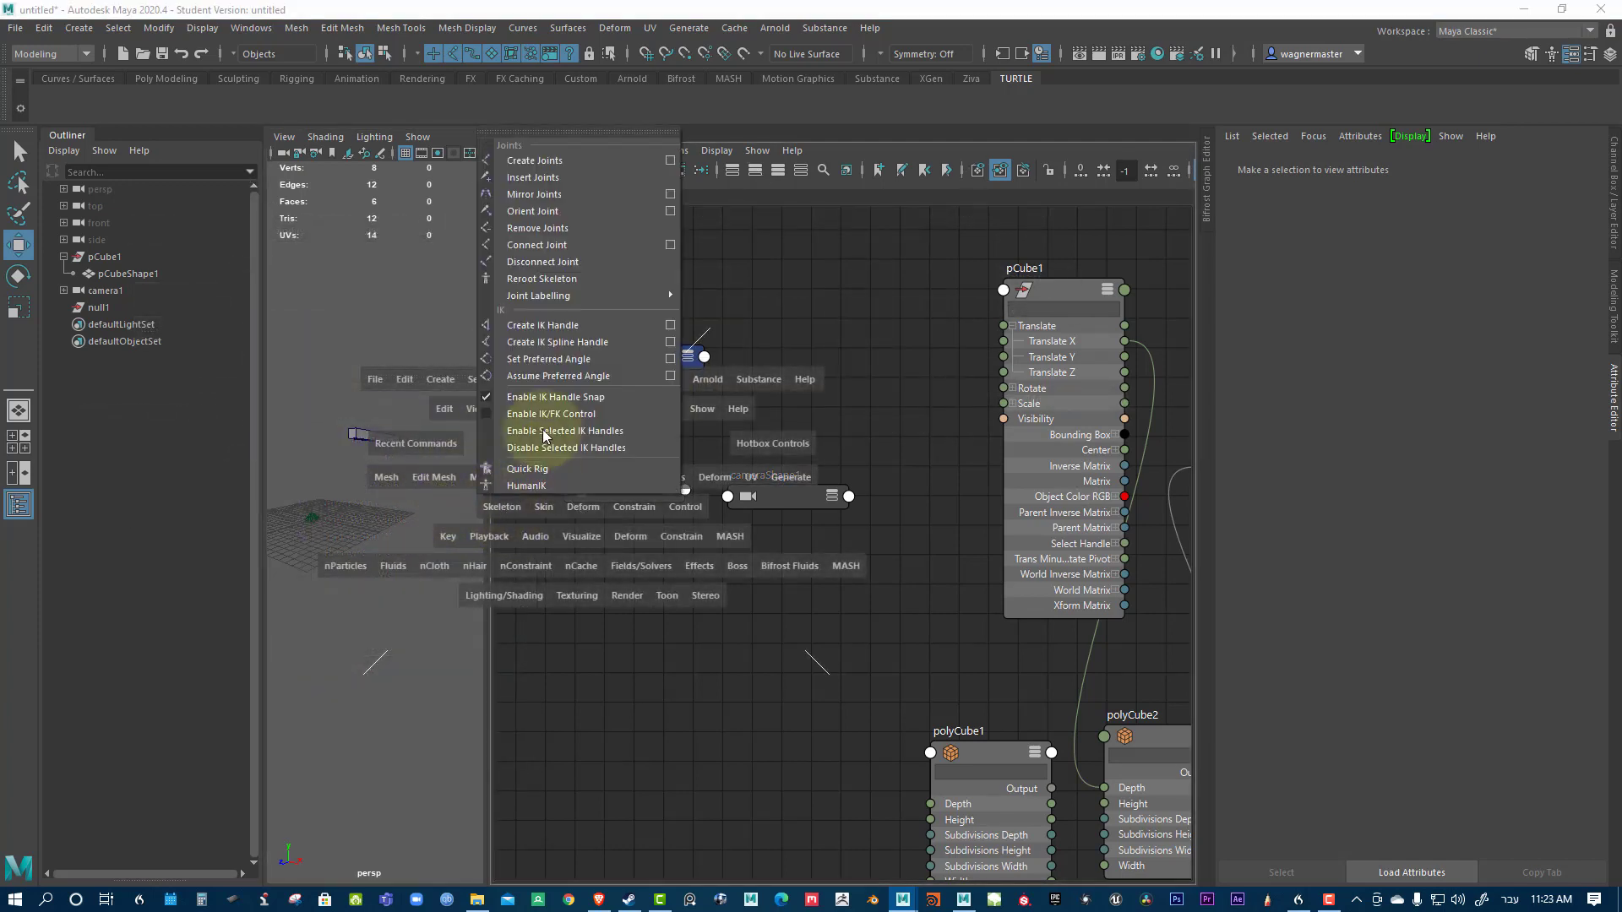
click(535, 161)
click(342, 528)
Position the joint1 node next to null1 in the Node Editor.
click(675, 714)
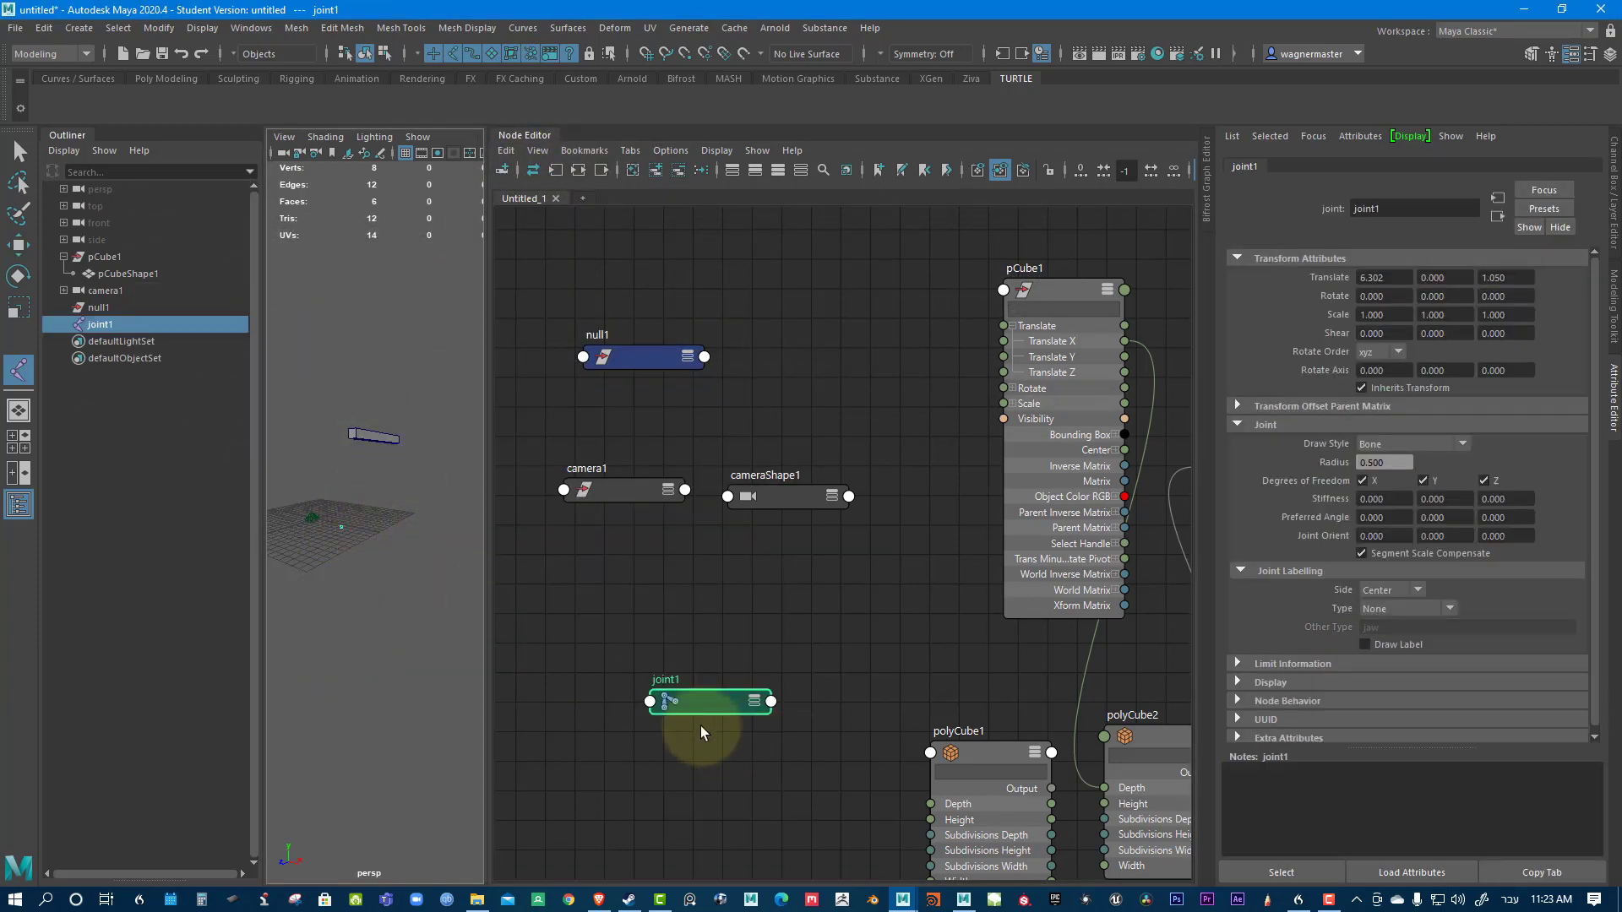
drag(705, 704, 817, 370)
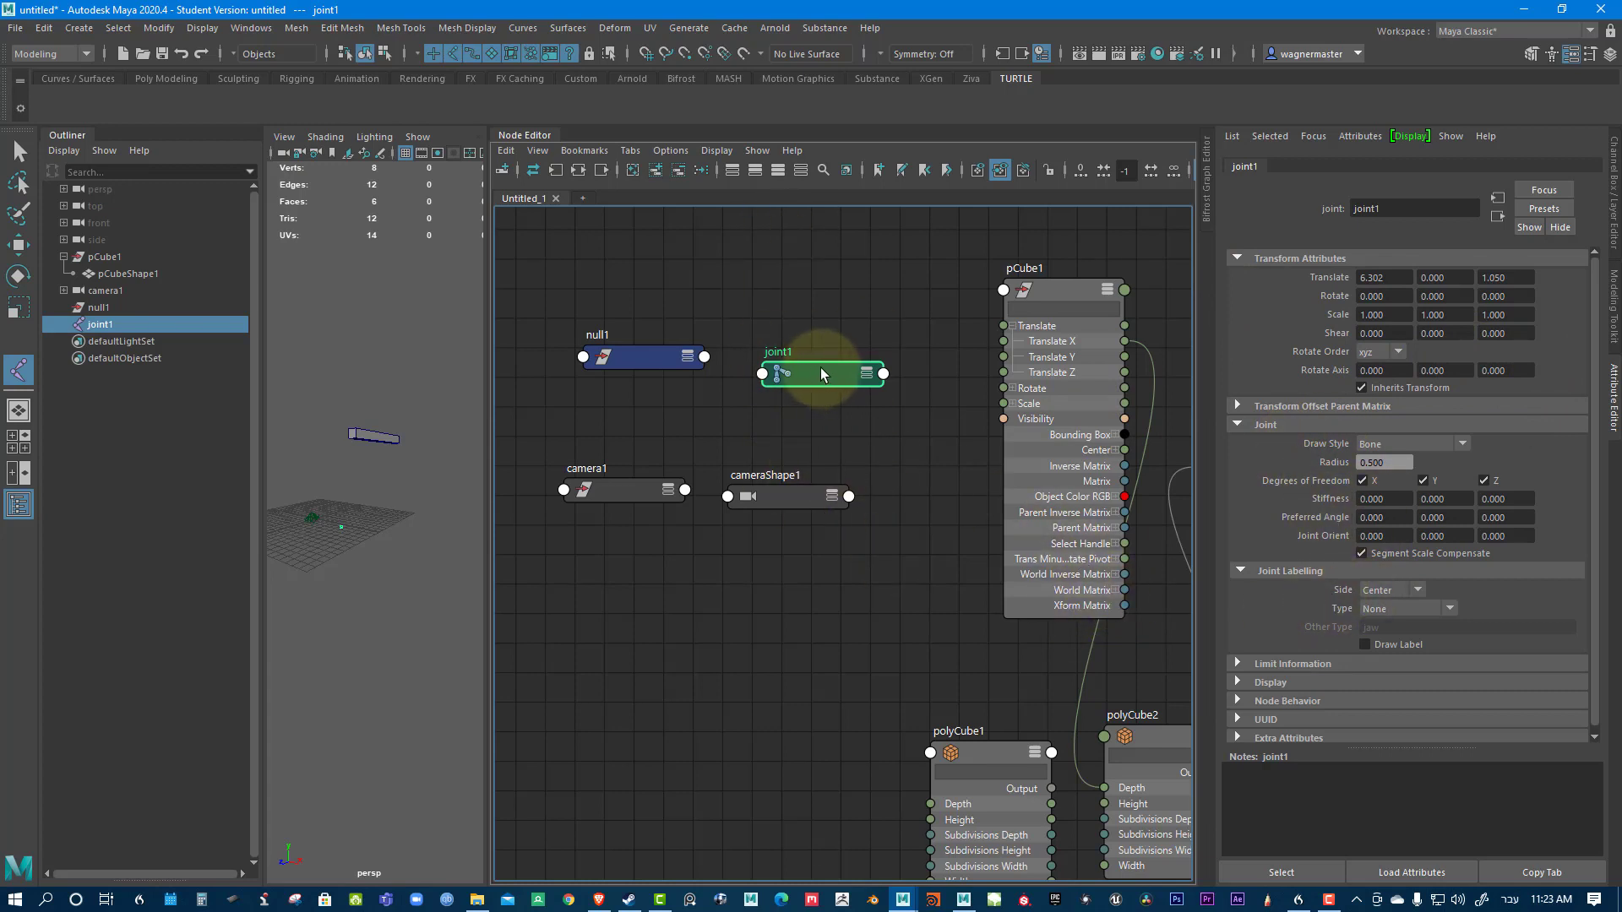
mouse_move(778, 366)
mouse_down()
mouse_move(790, 312)
mouse_move(764, 352)
mouse_up()
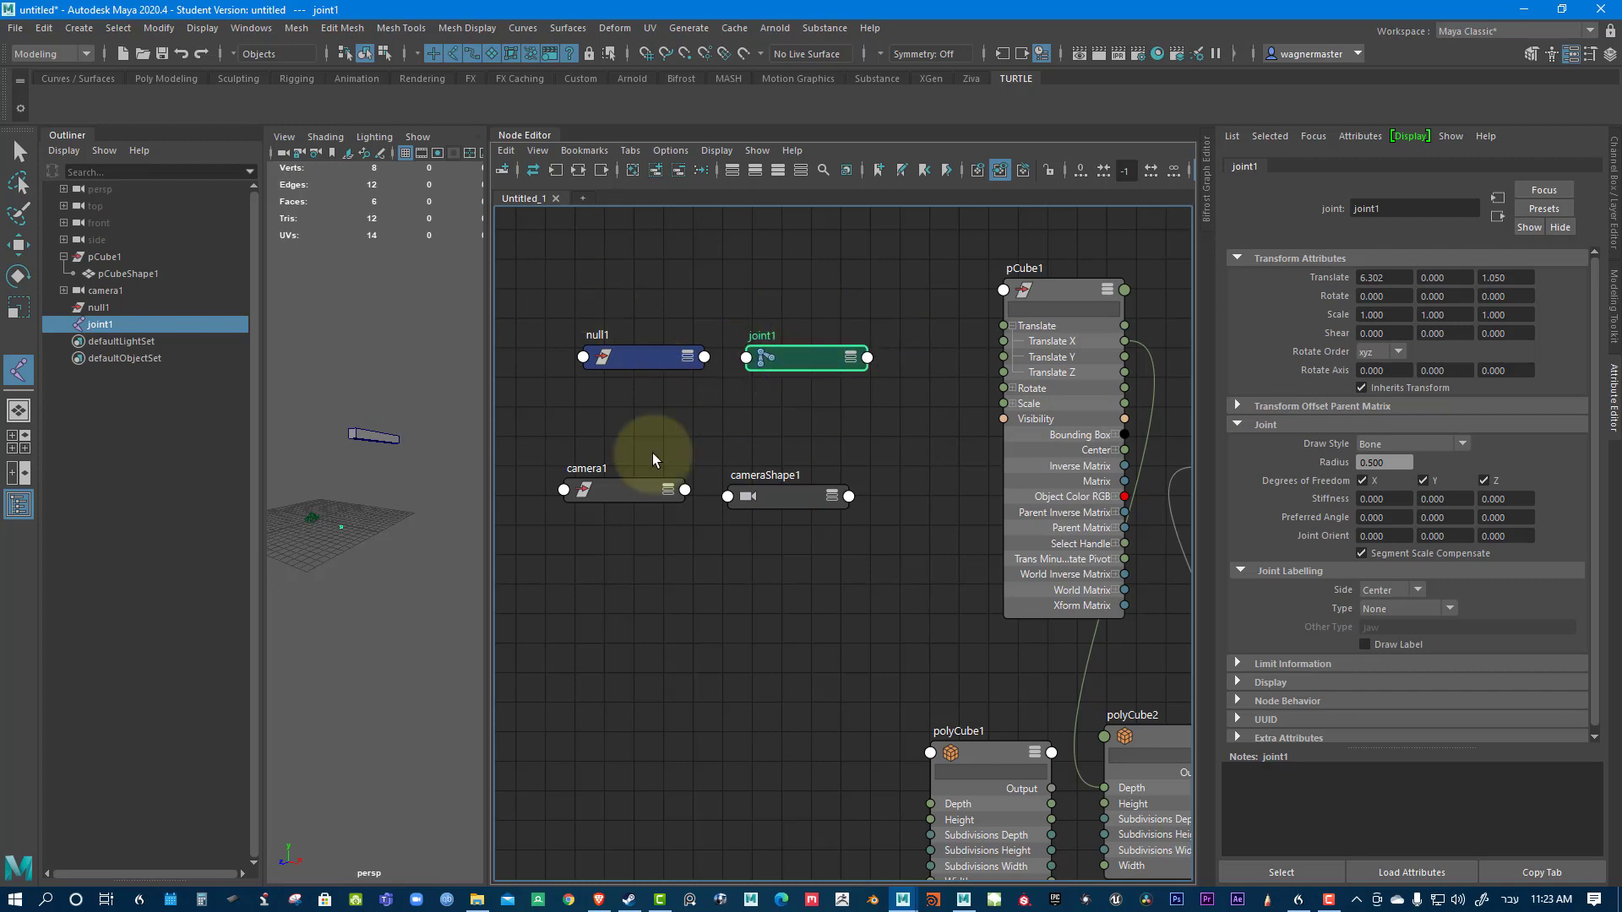